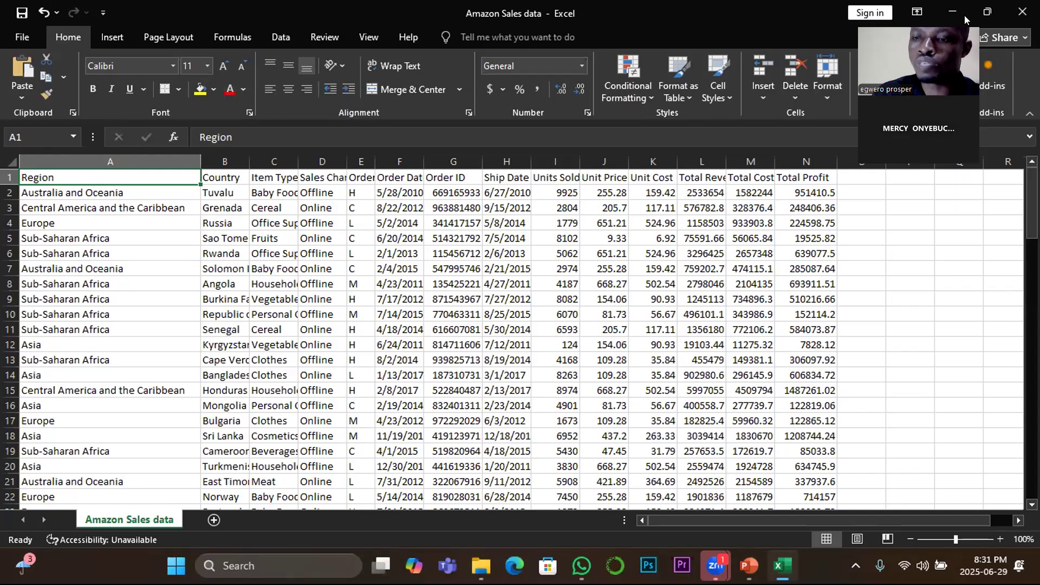
drag(964, 15, 963, 310)
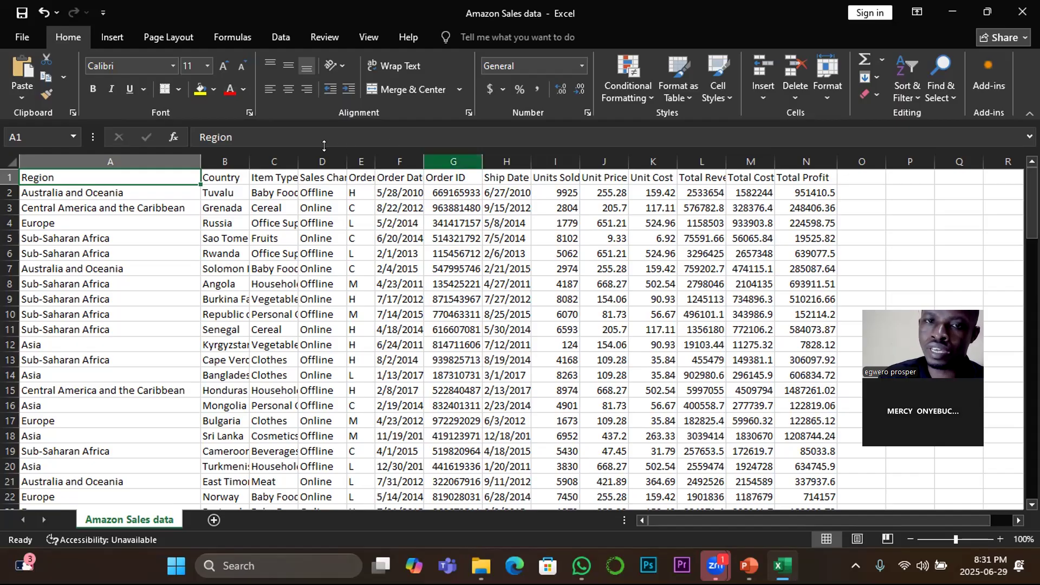
click(219, 176)
drag(217, 175, 807, 177)
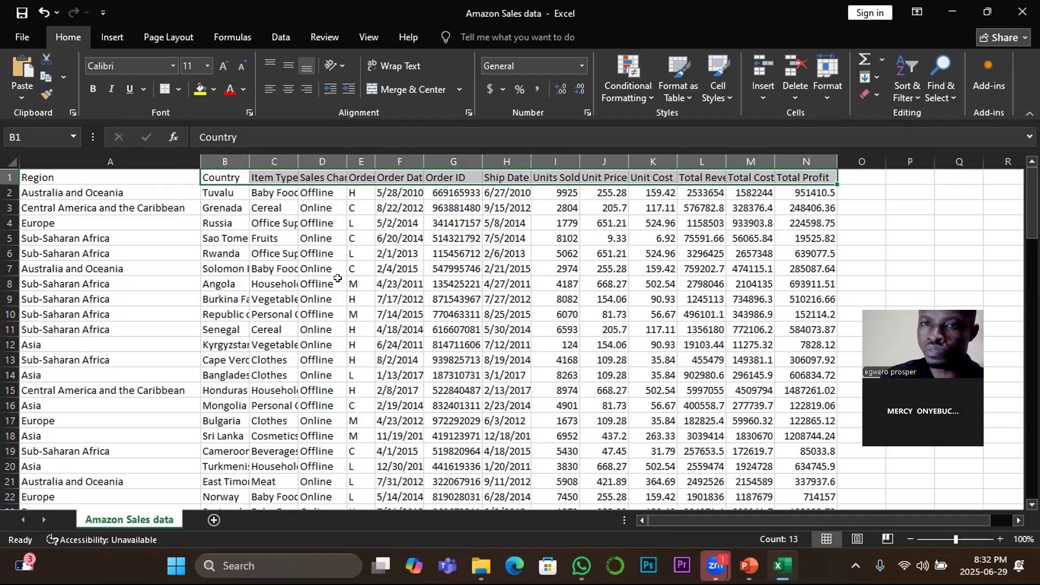
Step: Format the whole data range A1:N101 as a table with headers, using a black Medium table style with cell borders
click(71, 180)
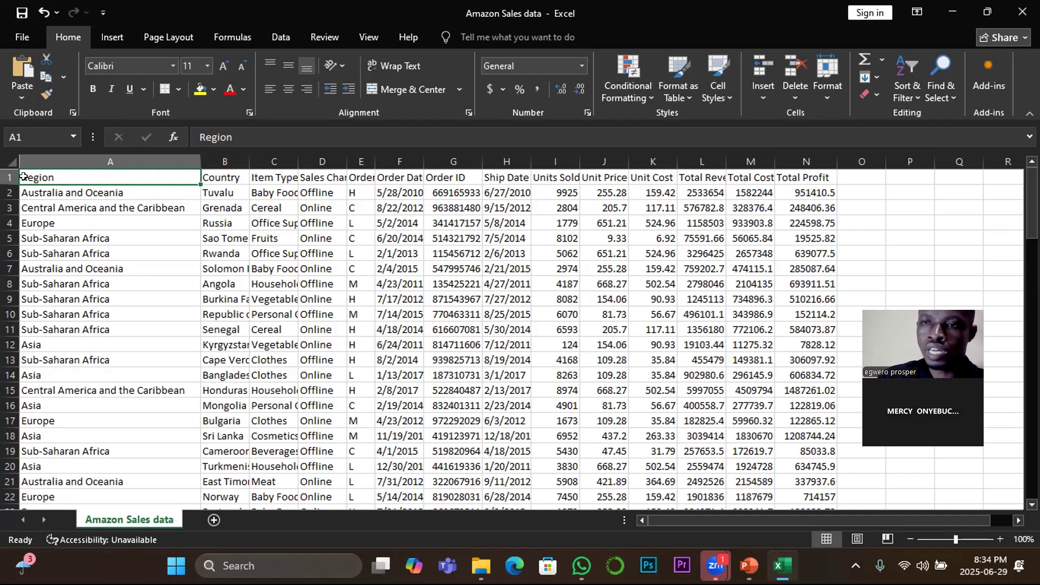
key(ctrl+shift+Right)
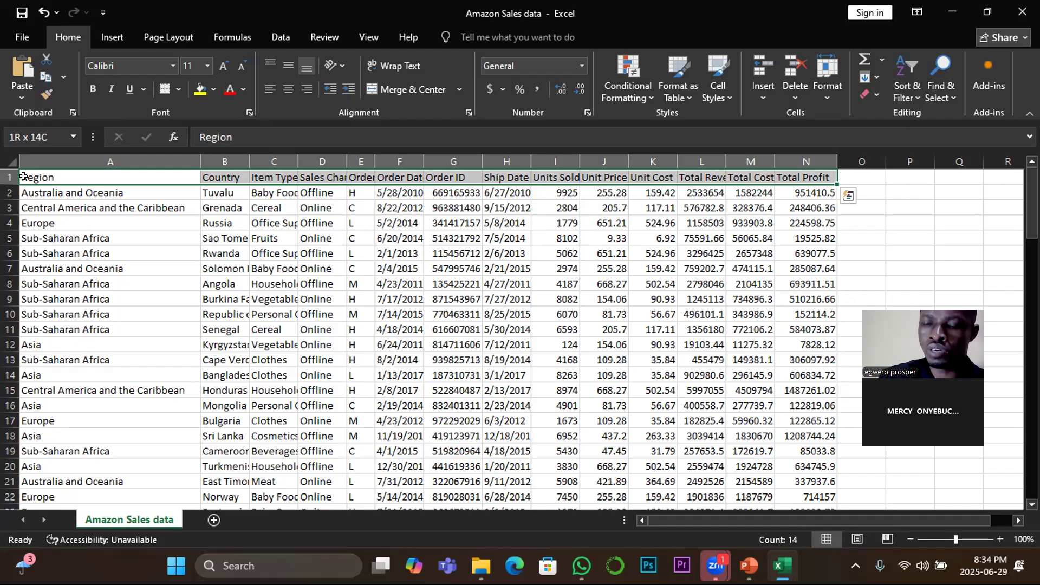
key(ctrl+shift+Down)
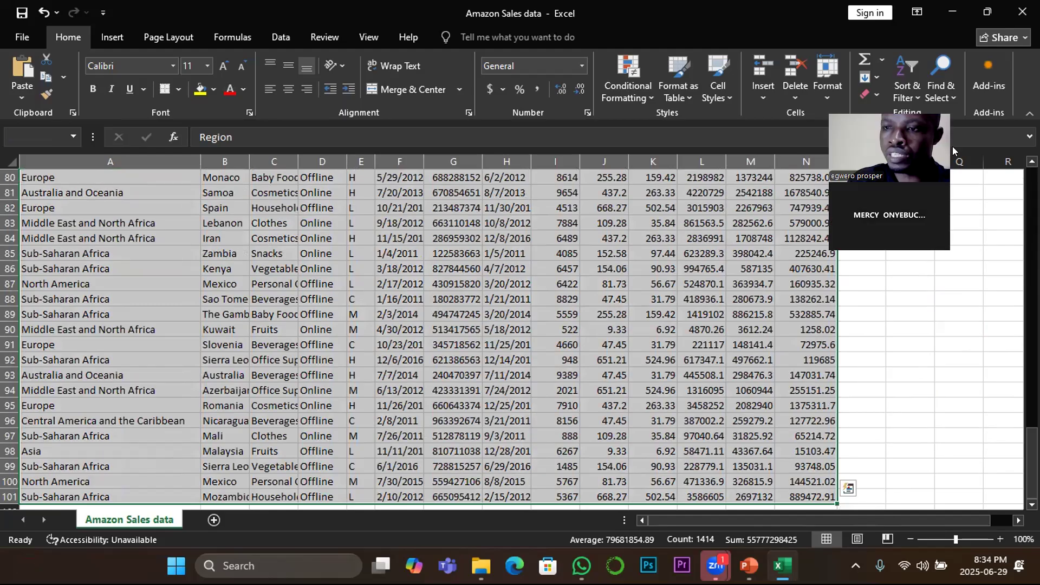
drag(1032, 449, 1032, 187)
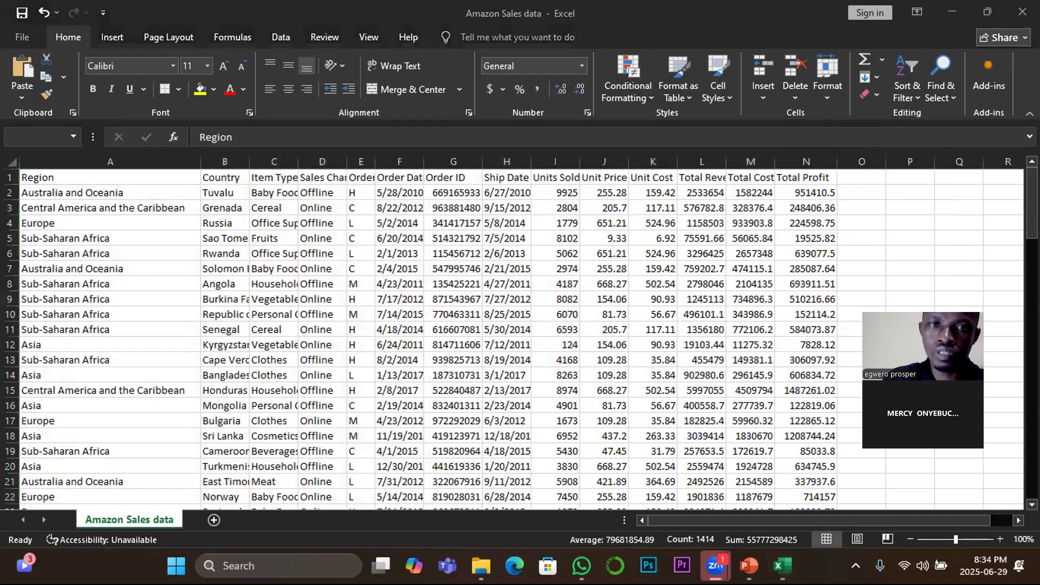
click(66, 38)
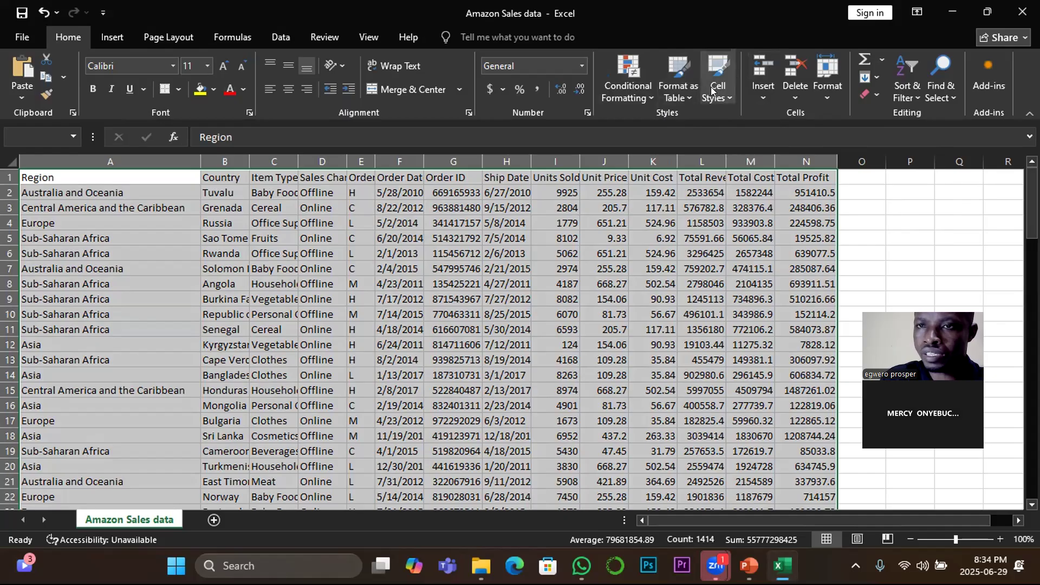
click(686, 97)
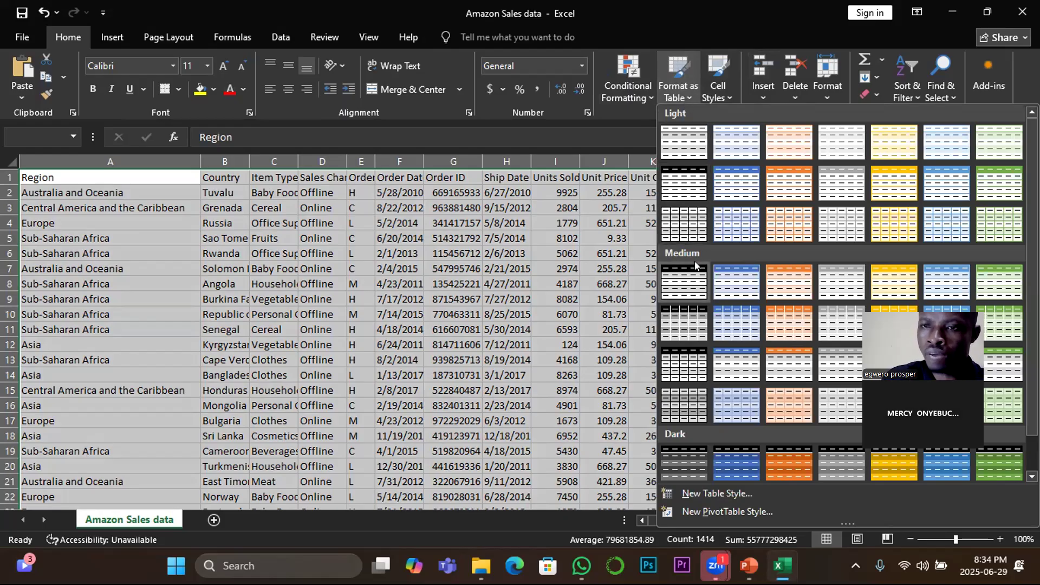
click(686, 361)
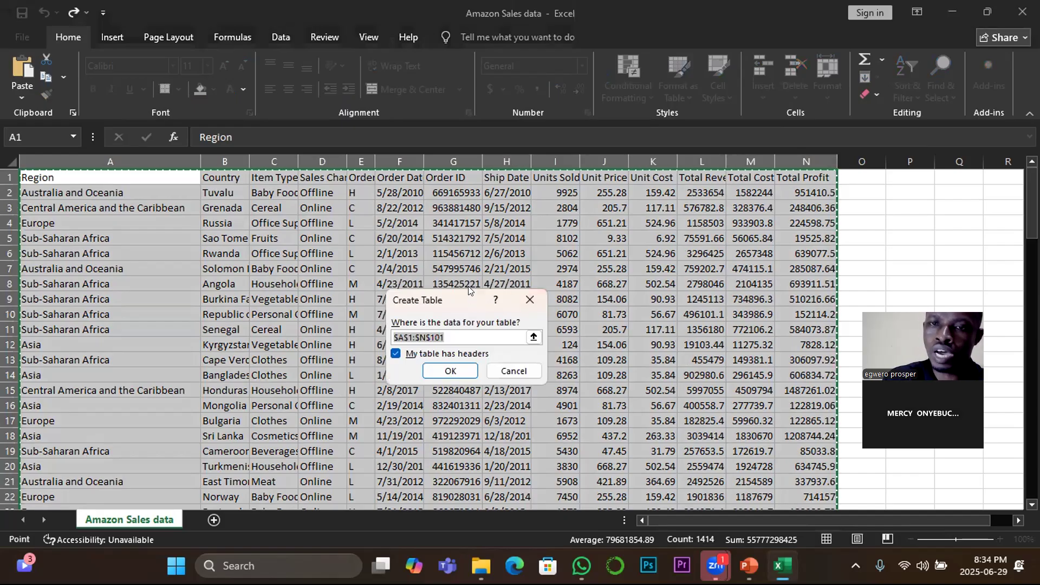
drag(470, 300, 459, 212)
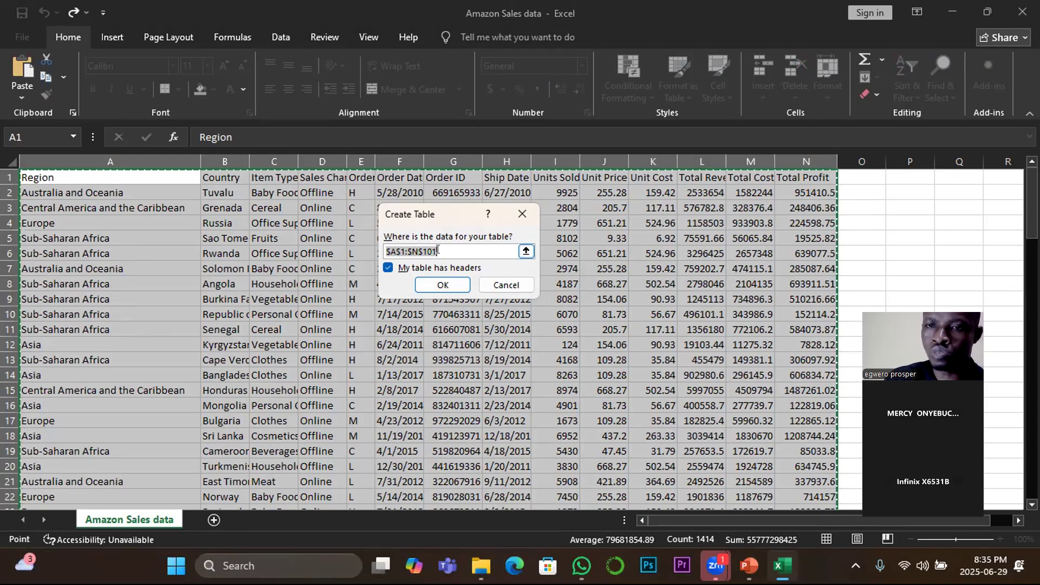
click(442, 285)
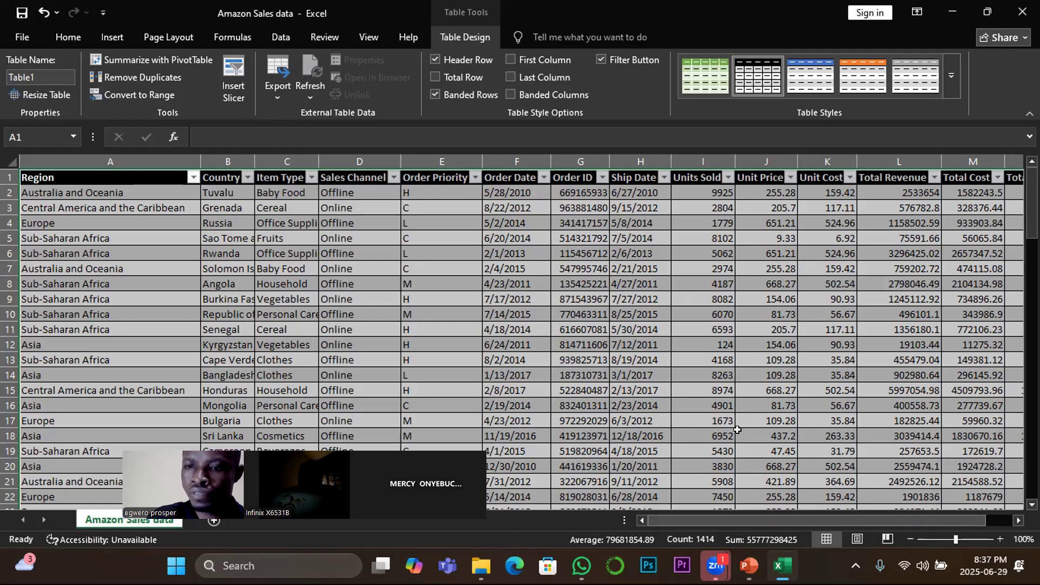
Step: Widen the Country, Sales Channel, Unit Price and Unit Cost columns of the table slightly
drag(742, 521, 768, 518)
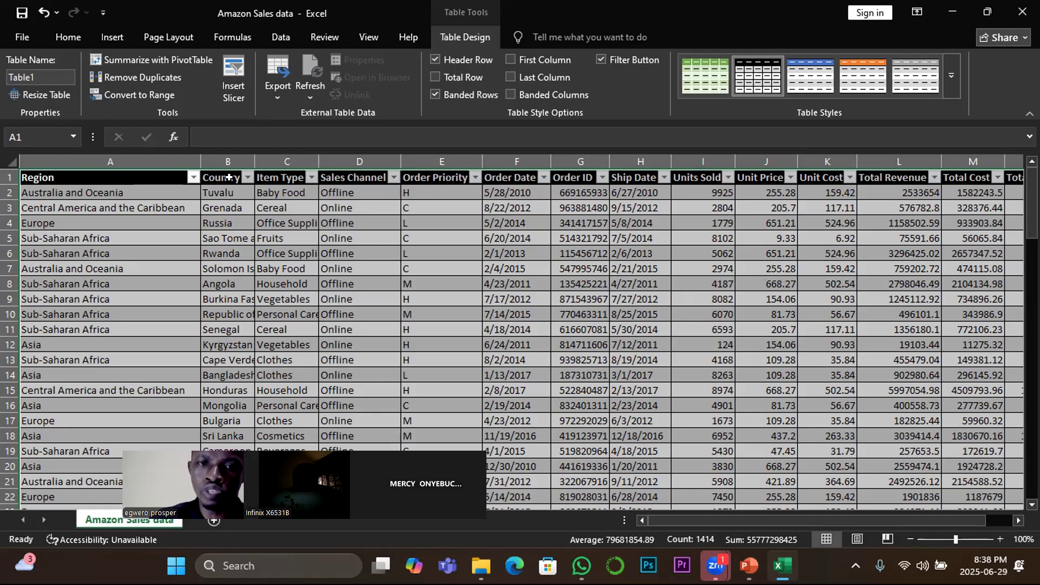
drag(252, 152, 267, 151)
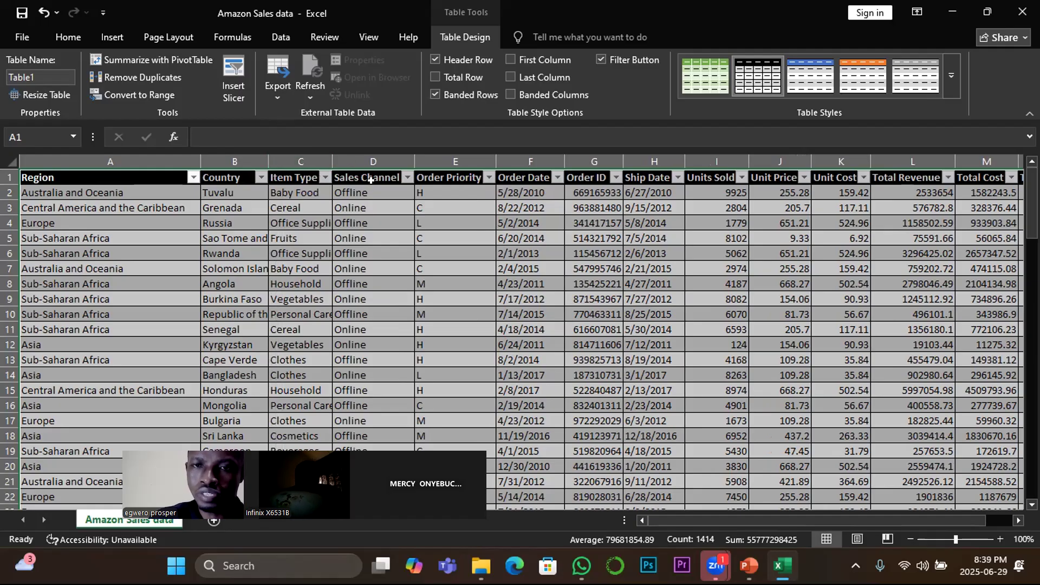
click(412, 153)
drag(411, 154, 413, 154)
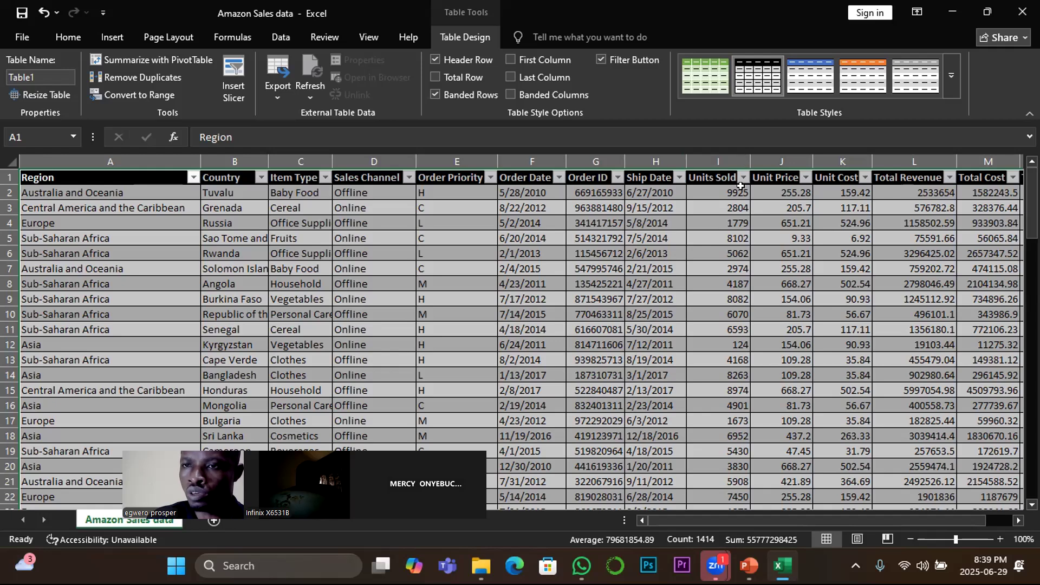
drag(814, 157, 886, 156)
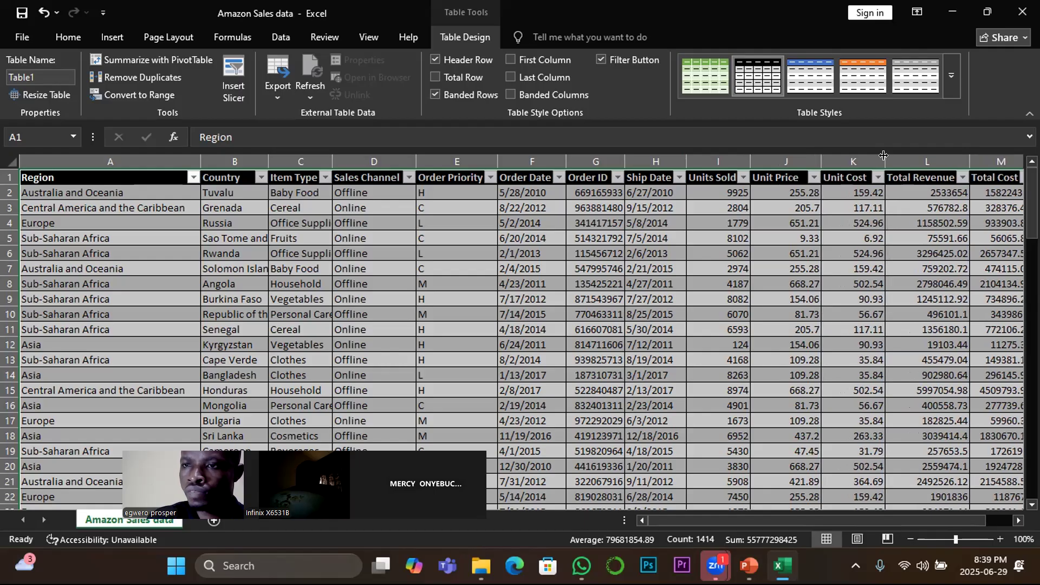
click(1018, 520)
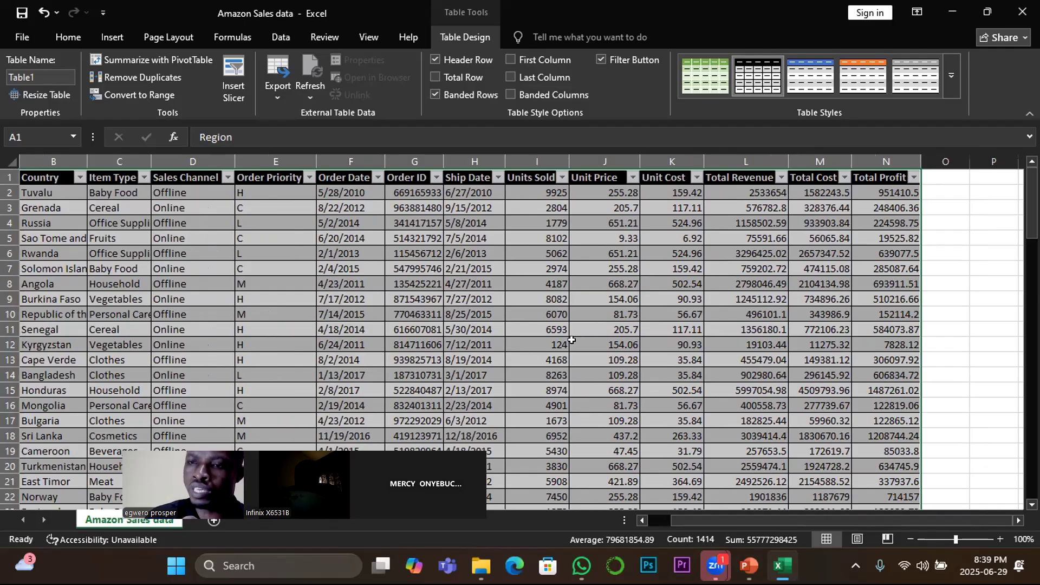
scroll(572, 340, left, 5)
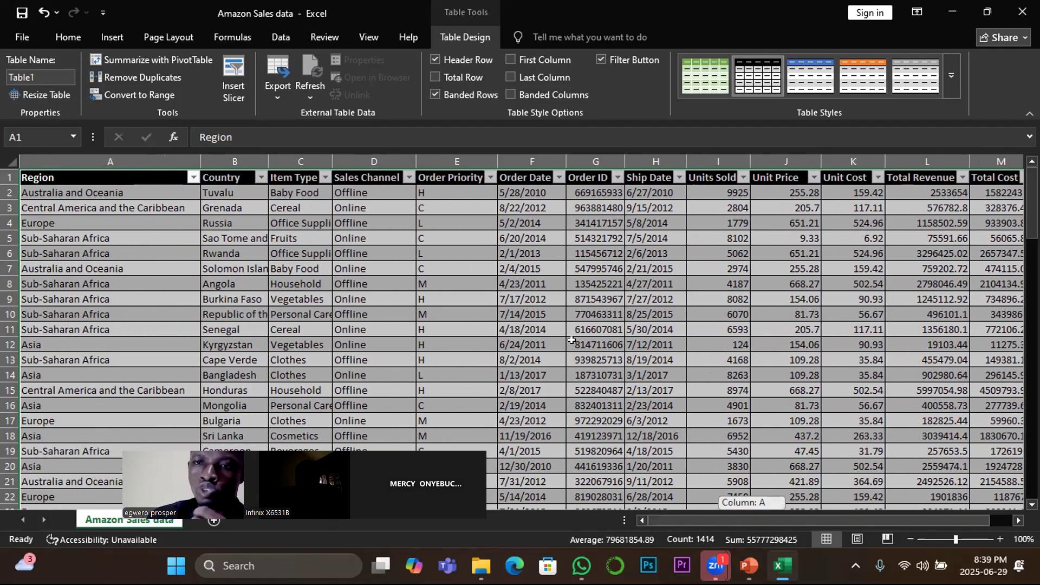
scroll(572, 339, right, 2)
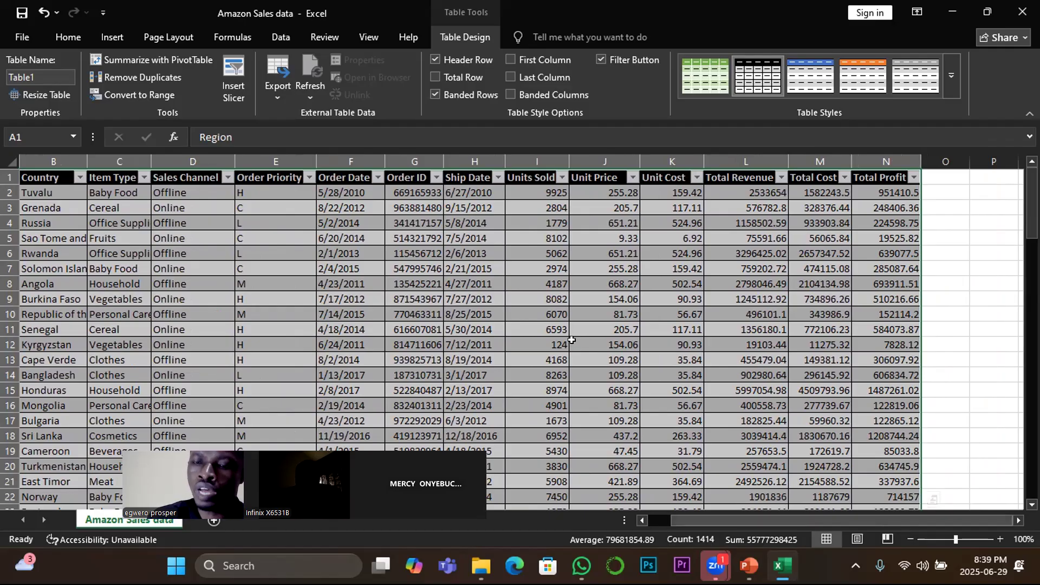
scroll(571, 340, left, 2)
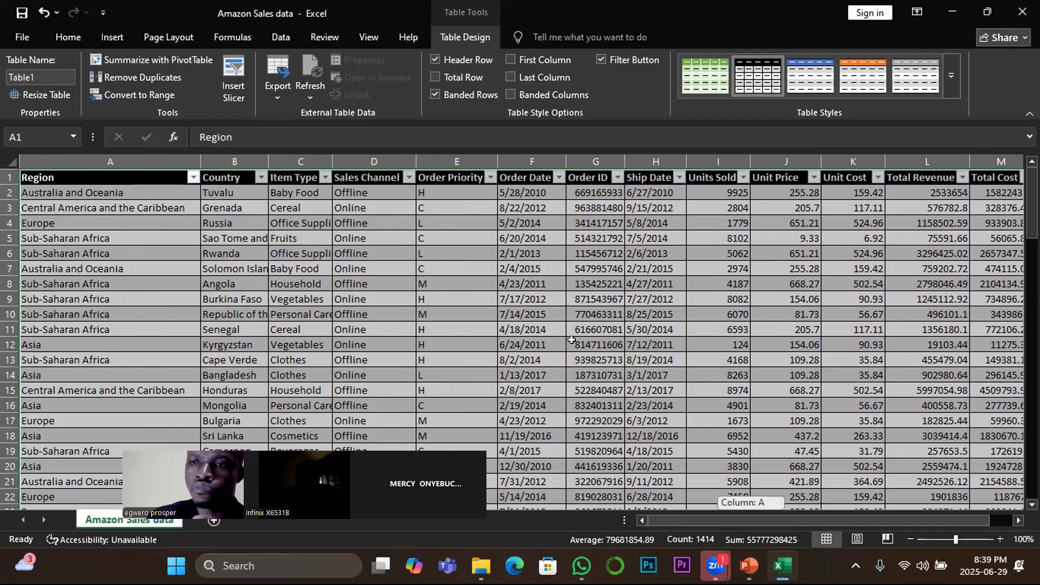
scroll(571, 340, right, 2)
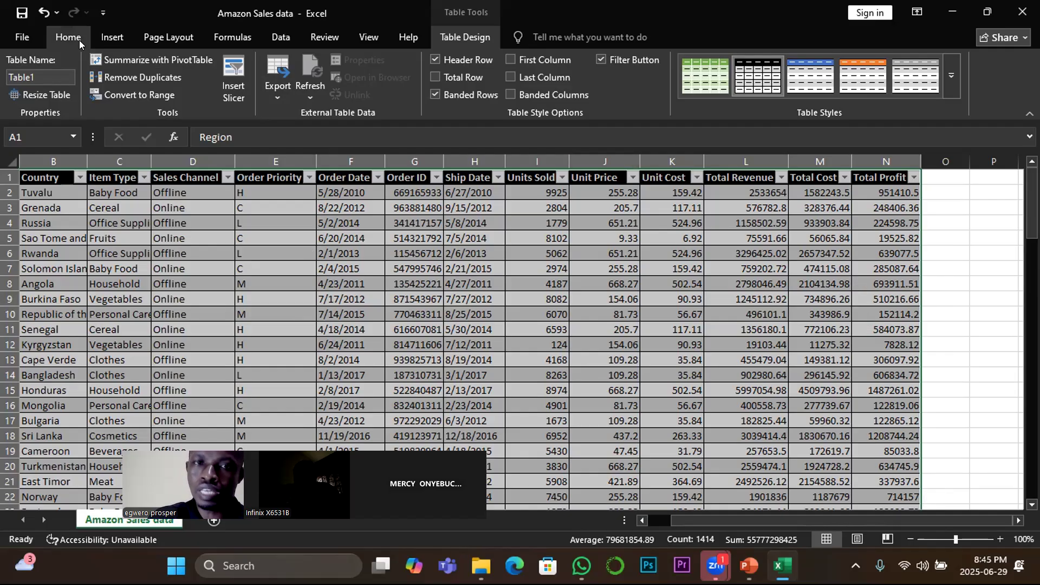
Step: Try to create a PivotTable on a new worksheet with Report_table as its source
click(112, 38)
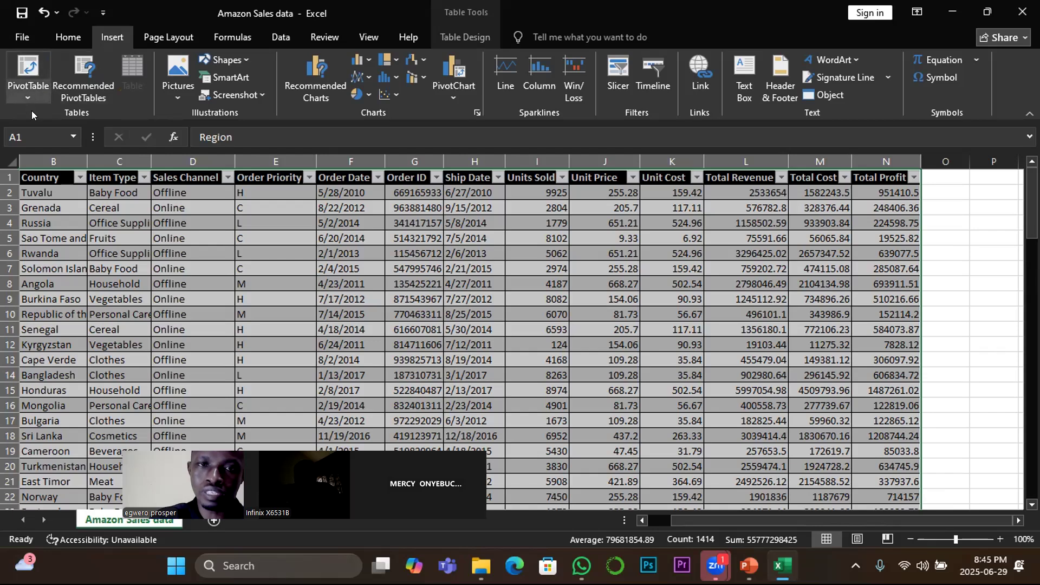
click(27, 62)
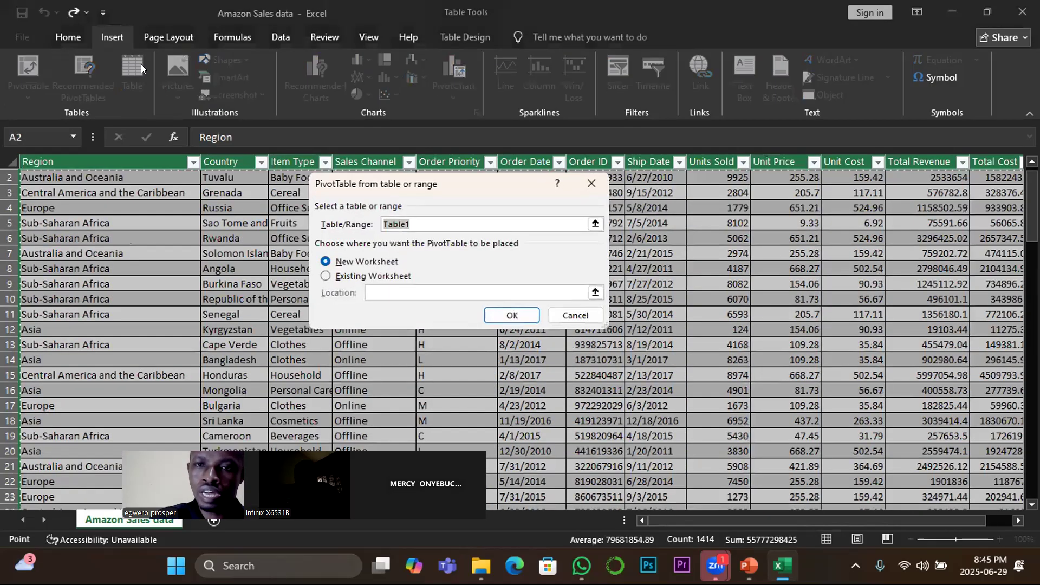
click(409, 222)
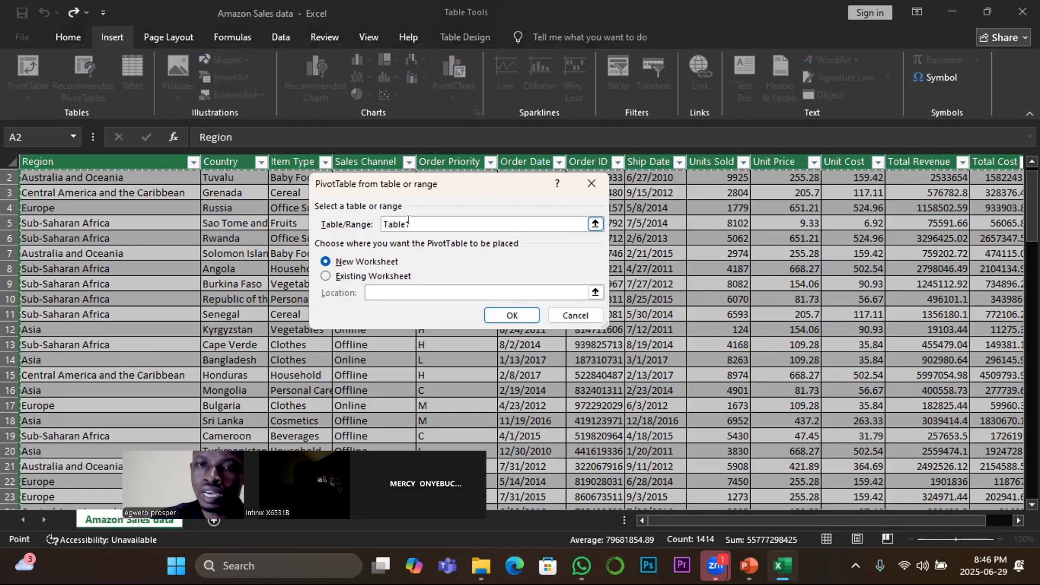
key(BackSpace)
key(BackSpace)
key(BackSpace)
key(BackSpace)
key(BackSpace)
key(BackSpace)
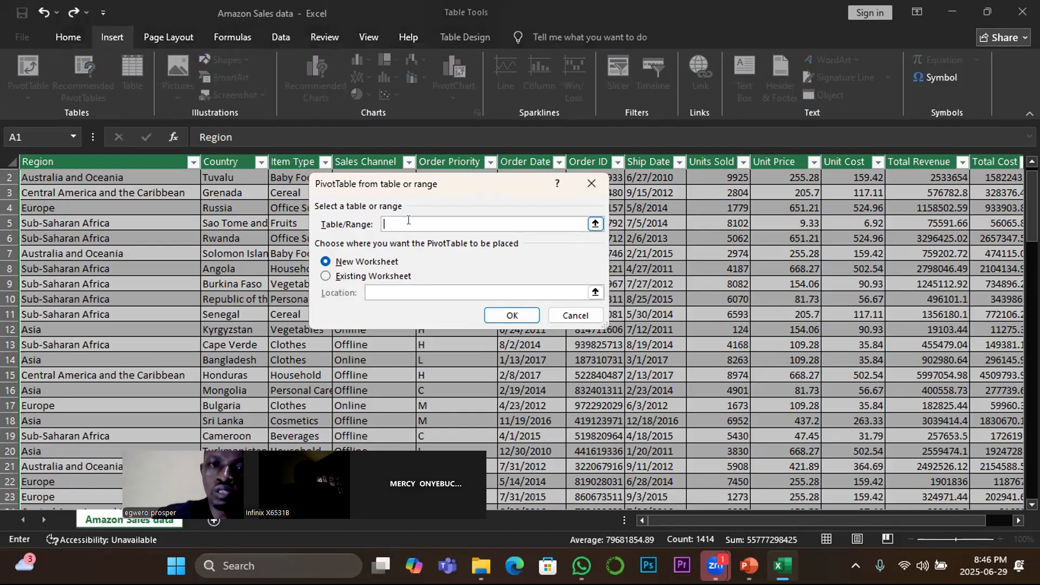
text(Report_table)
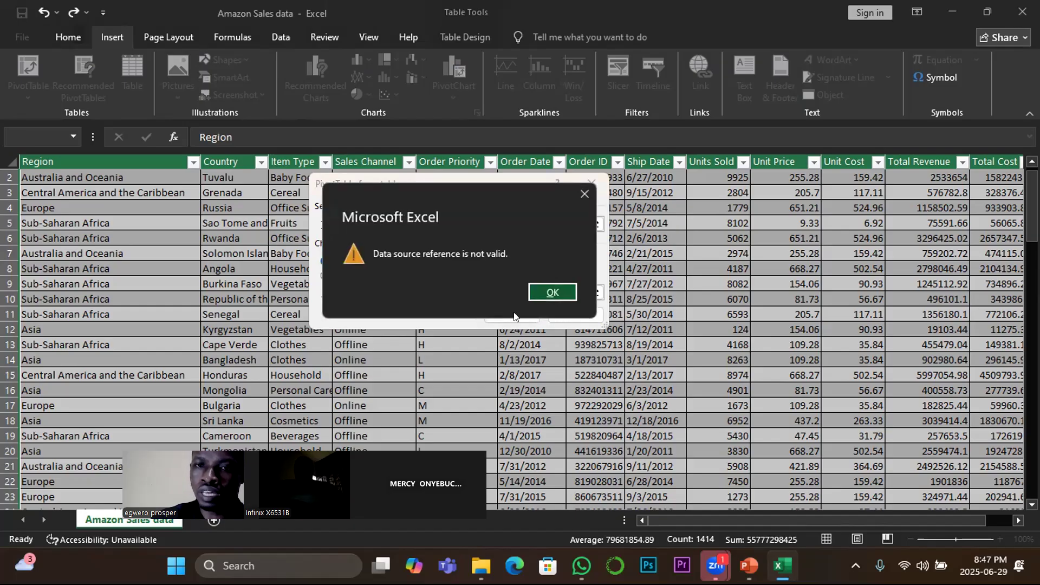
click(552, 293)
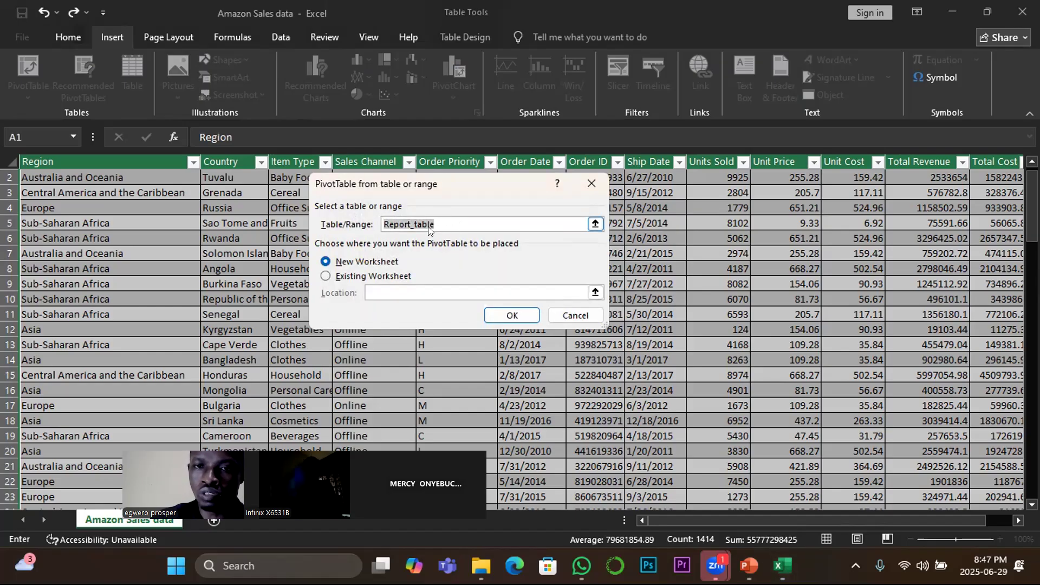
click(590, 183)
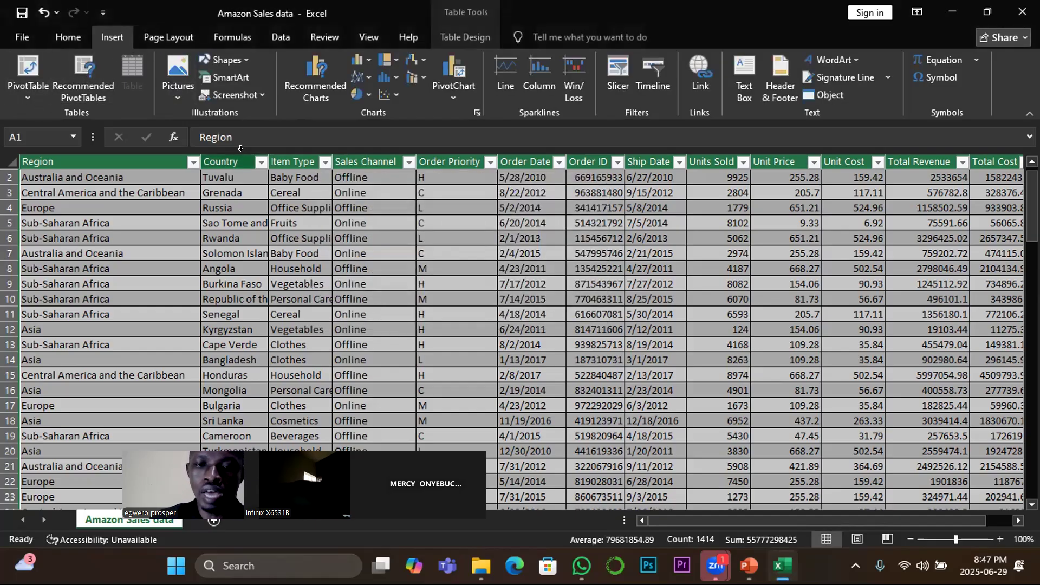
Step: Insert a PivotTable from the sales table on a new worksheet and add Total Profit to its values
click(28, 66)
click(510, 314)
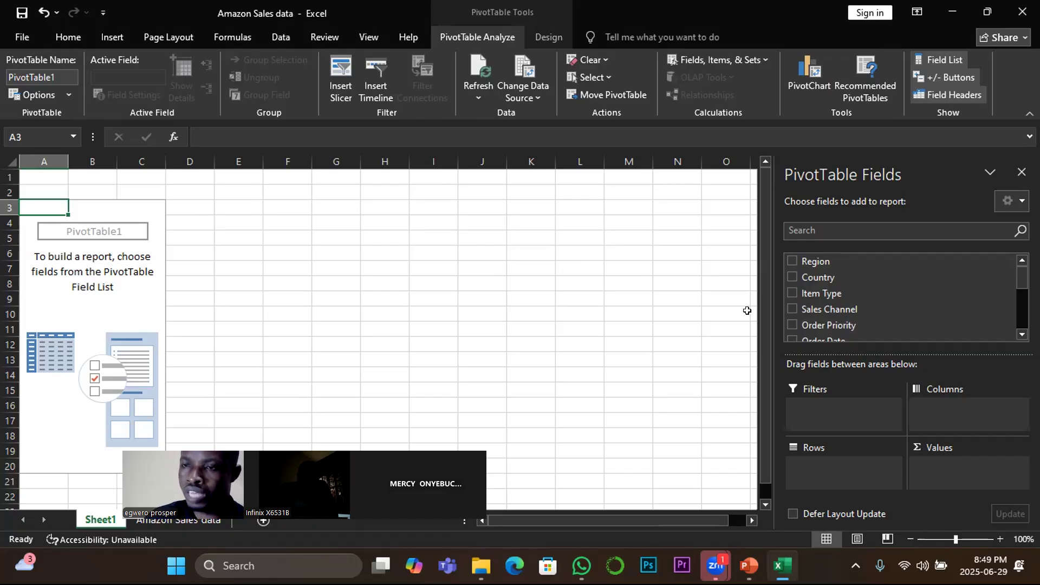
click(1021, 335)
click(1021, 336)
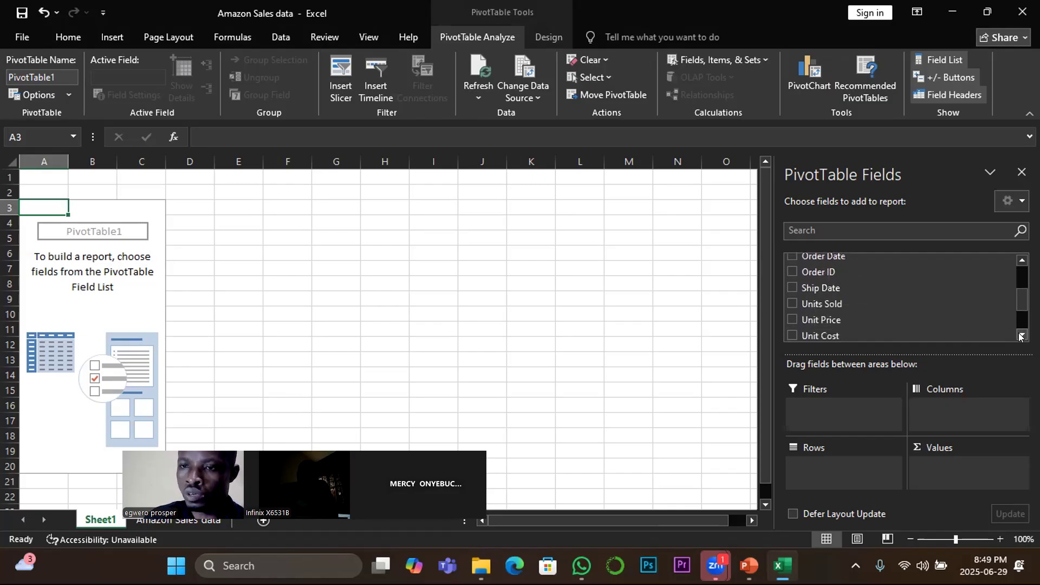
click(1021, 336)
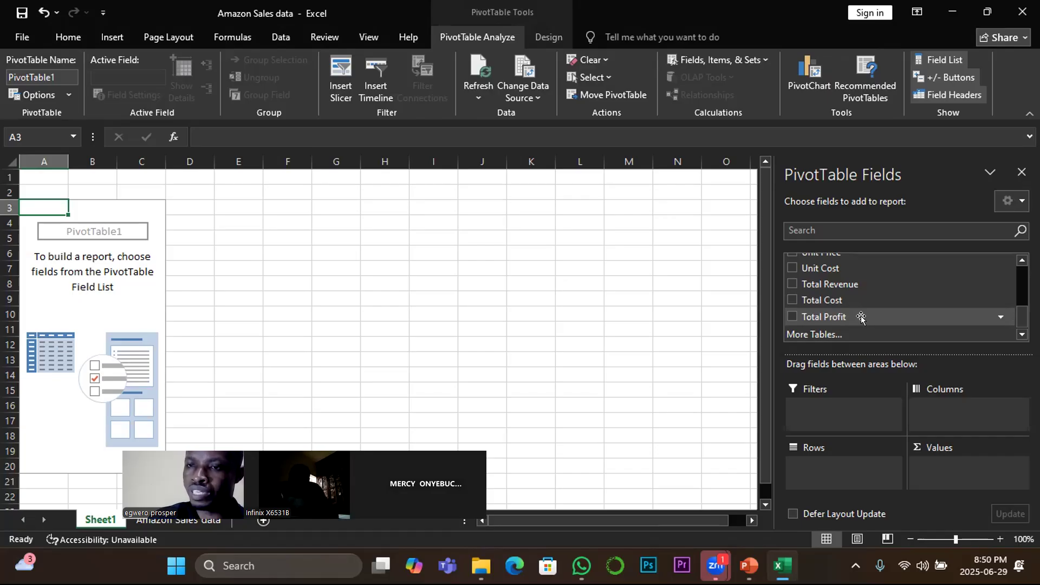
drag(850, 317, 947, 469)
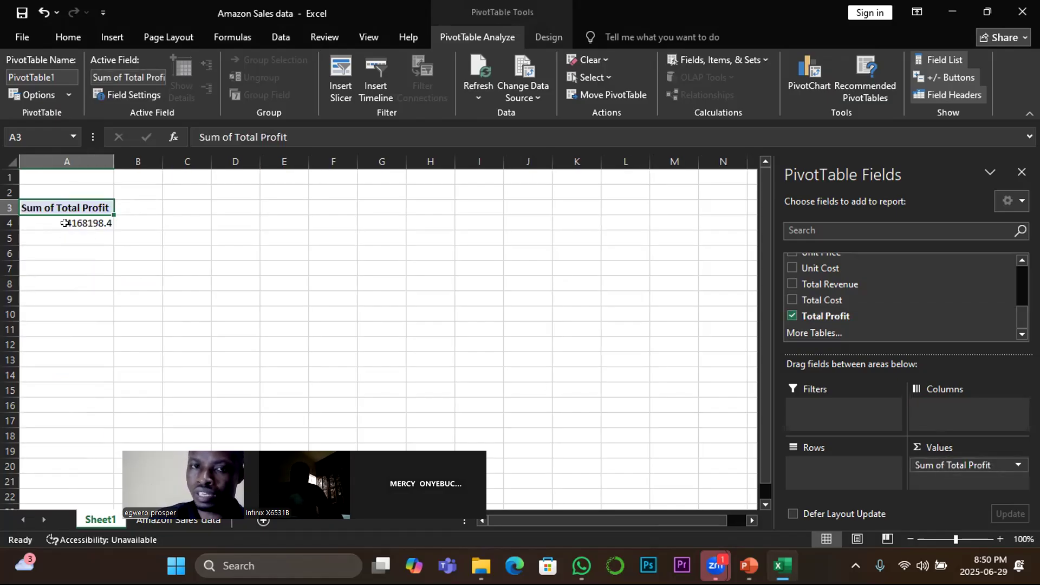
mouse_move(66, 222)
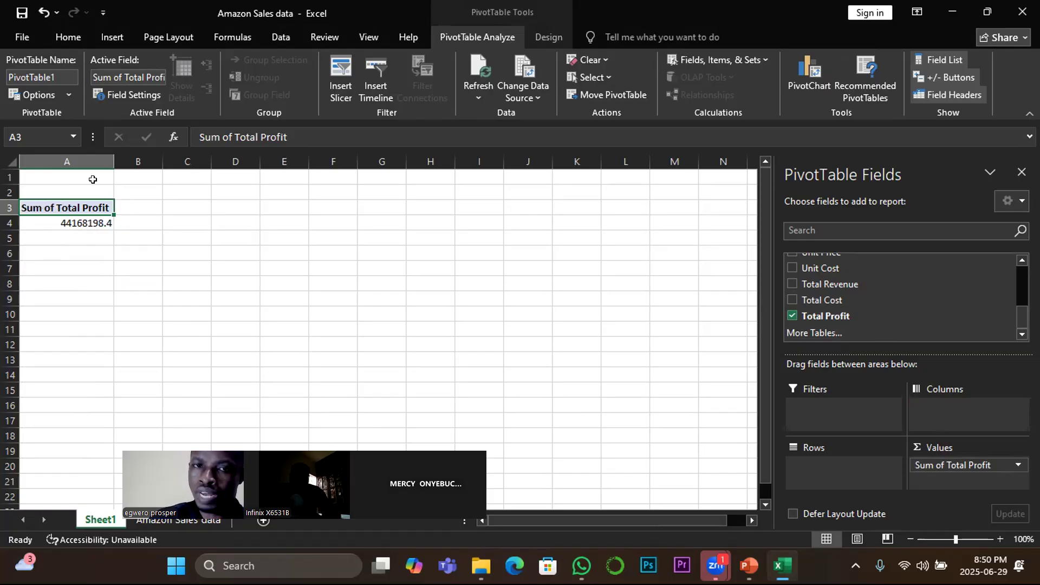
drag(70, 172, 730, 192)
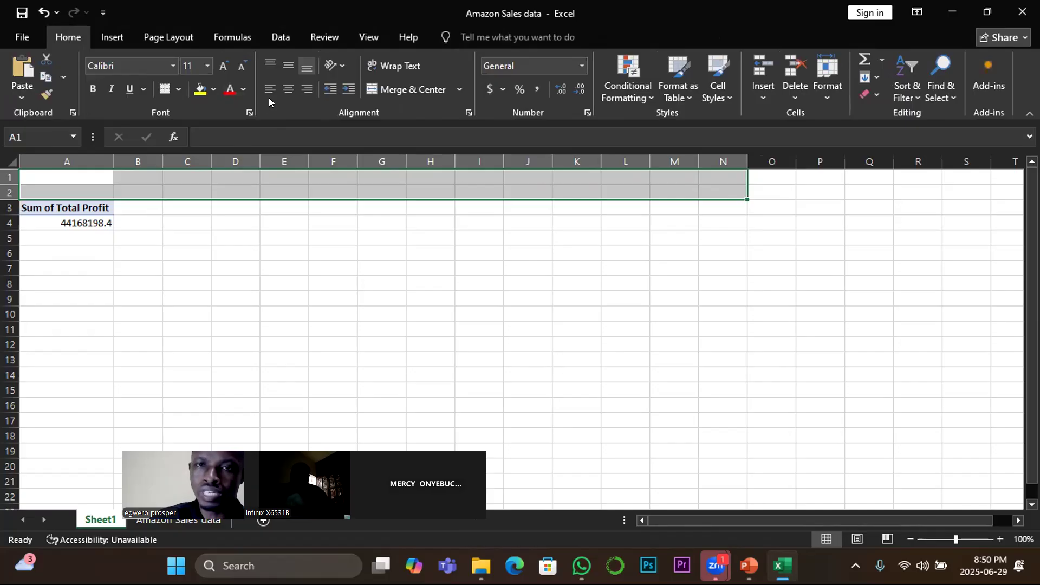
click(321, 189)
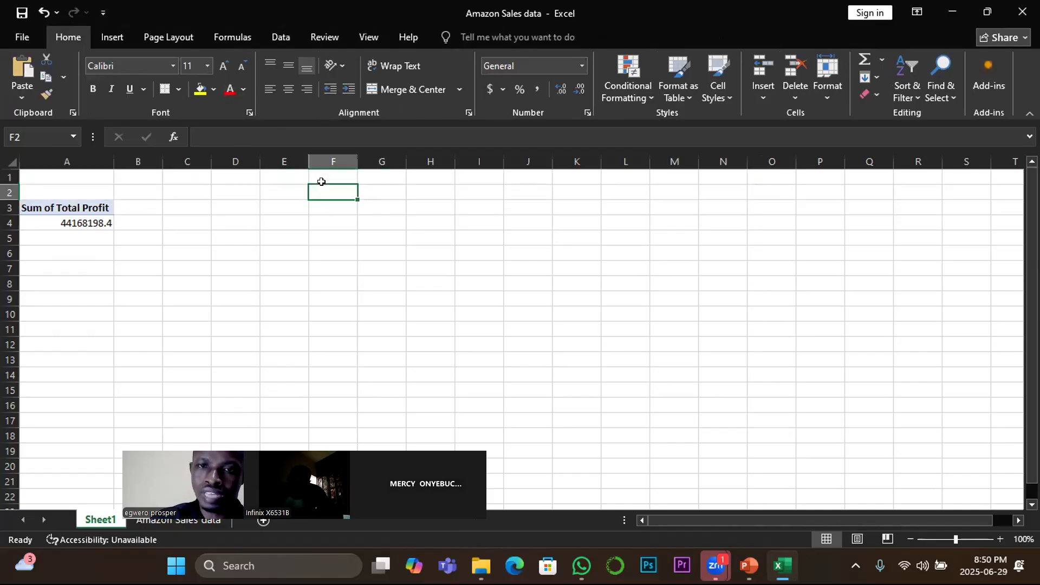
Step: Insert a black WordArt title with a hard shadow on the PivotTable sheet, reading "AMAZON SALES ANALYSIS DASHBOARD"
click(105, 35)
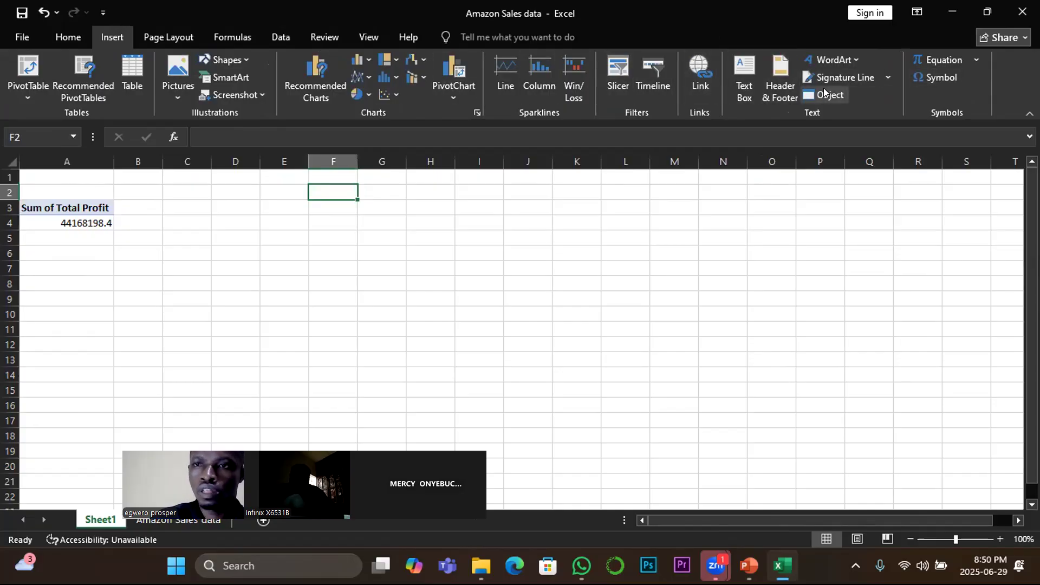
click(848, 60)
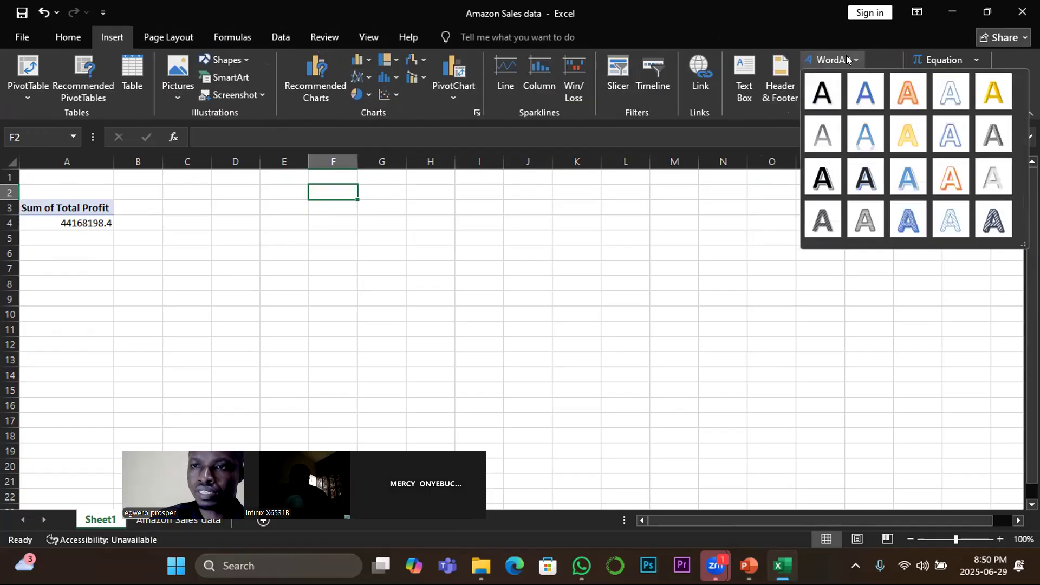
click(822, 179)
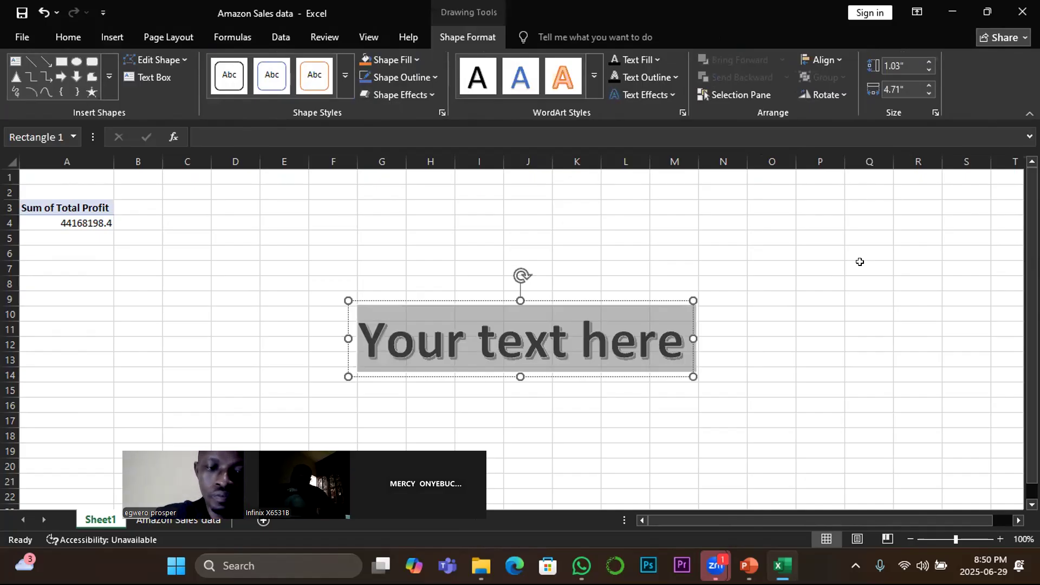
text(A)
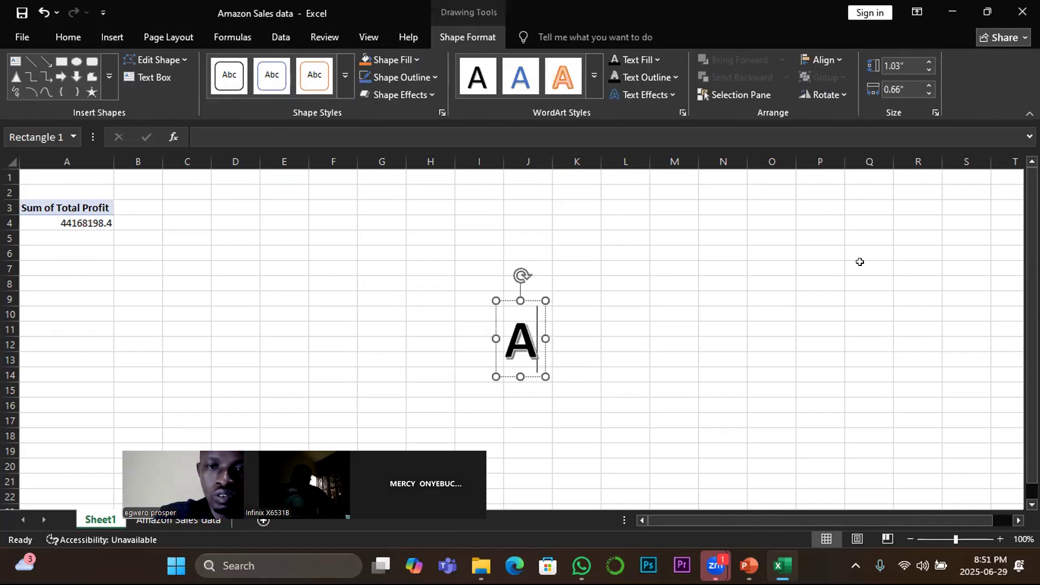
text(MA)
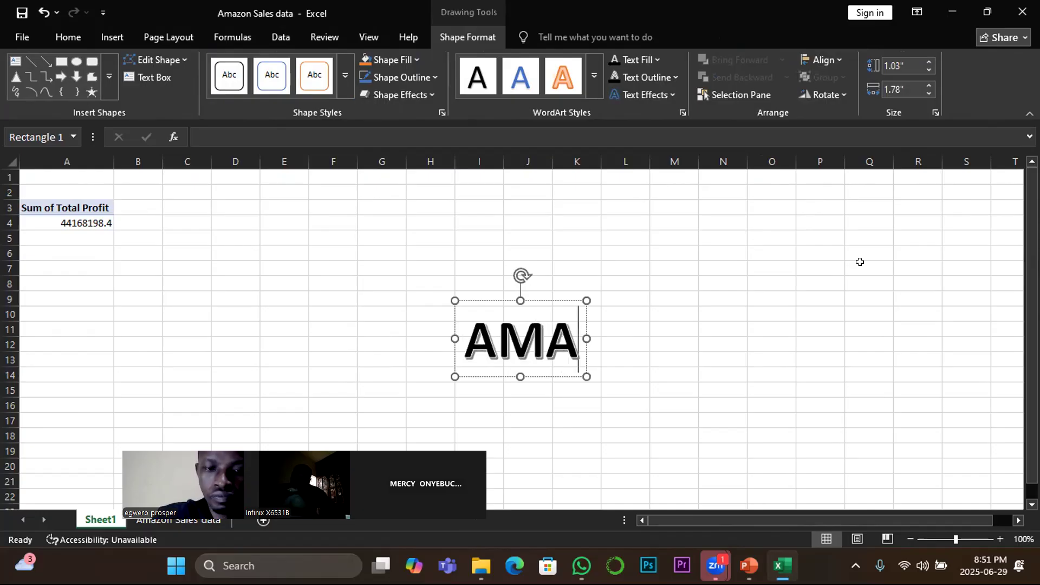
text(ZON SALES)
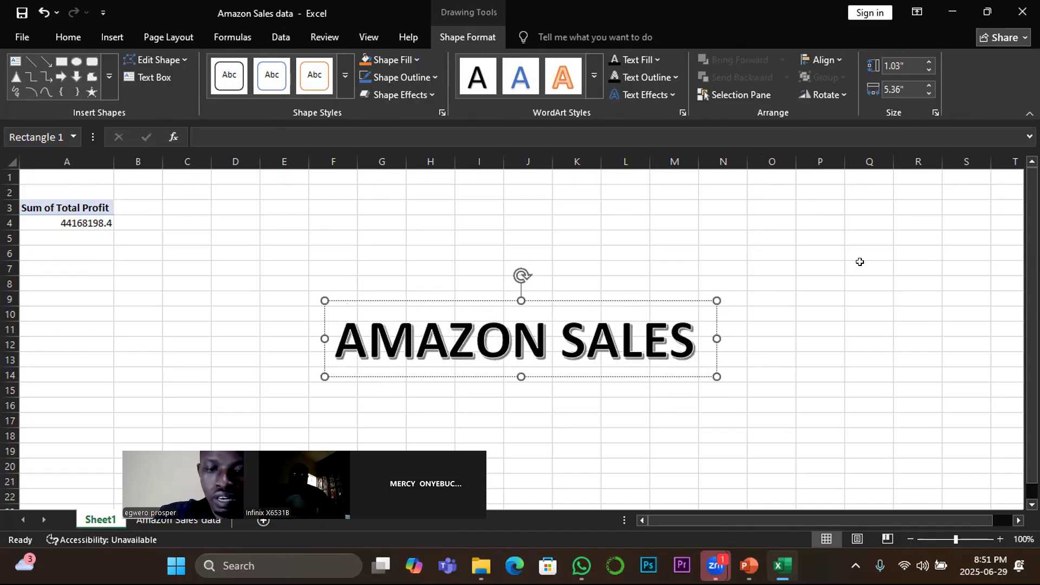
text( ANALYSIS DASH)
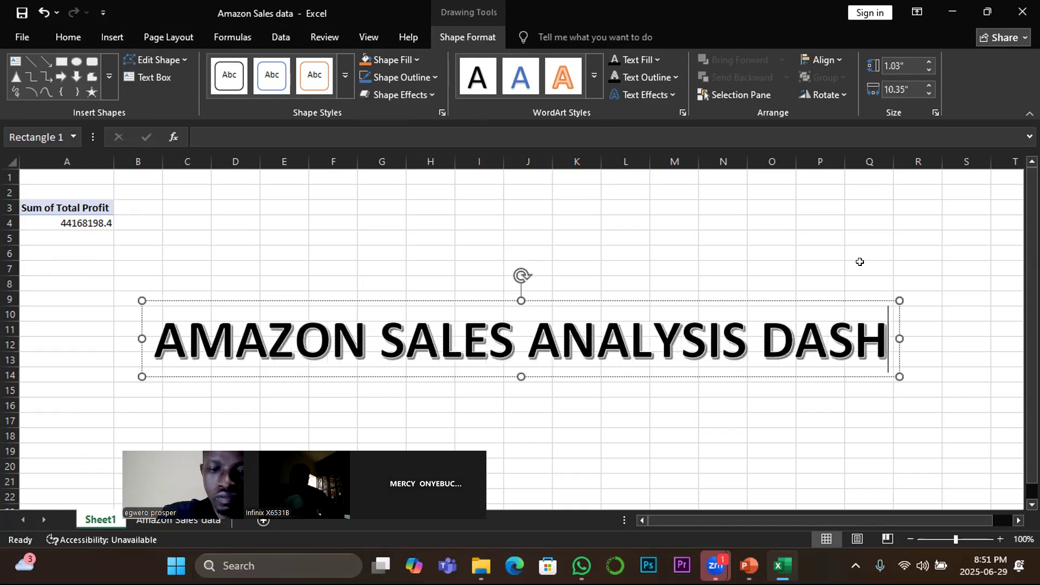
text(B)
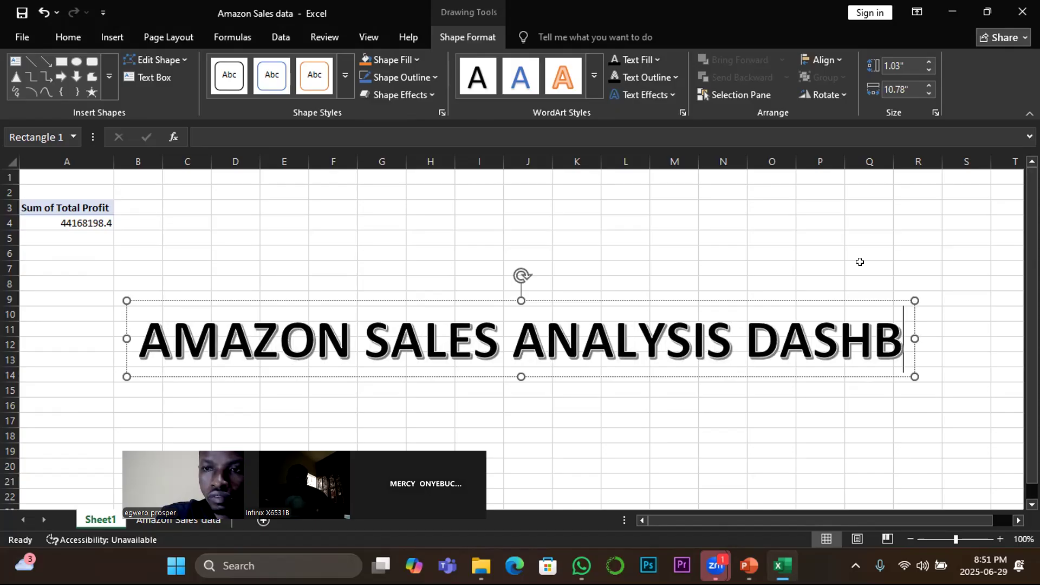
text(OARD)
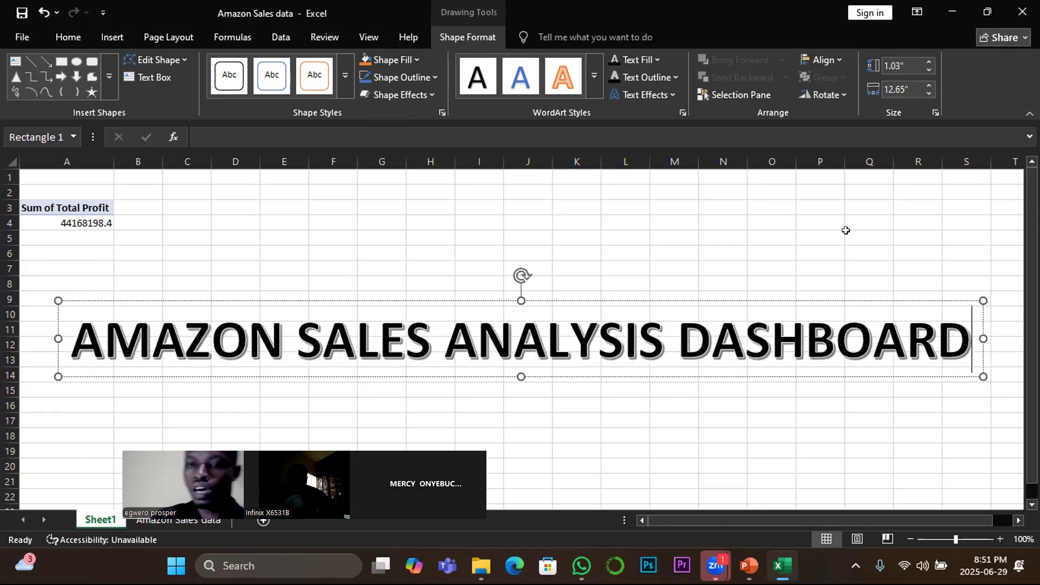
Step: Move the WordArt title up the sheet and reduce its font size to 28
click(448, 373)
drag(448, 374, 475, 269)
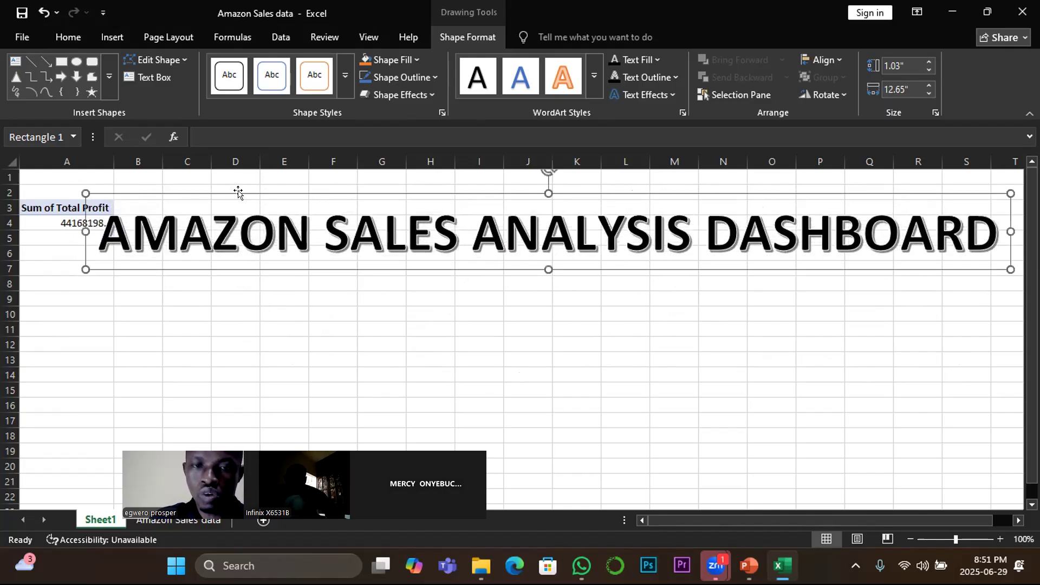
click(65, 36)
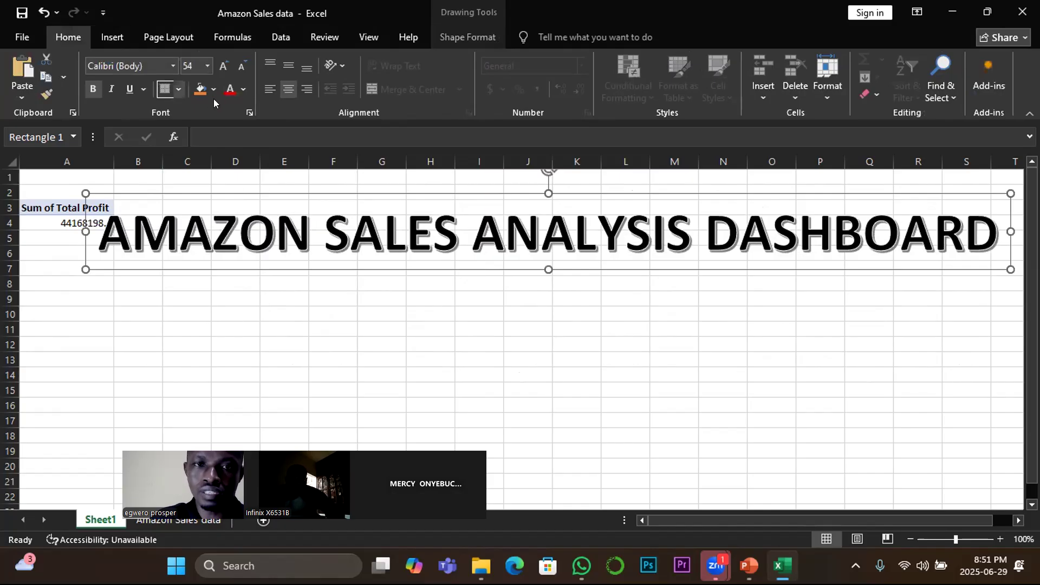
click(238, 67)
click(238, 67)
click(238, 67)
click(239, 67)
Step: Move the total profit PivotTable down so that it starts in cell A6
click(72, 208)
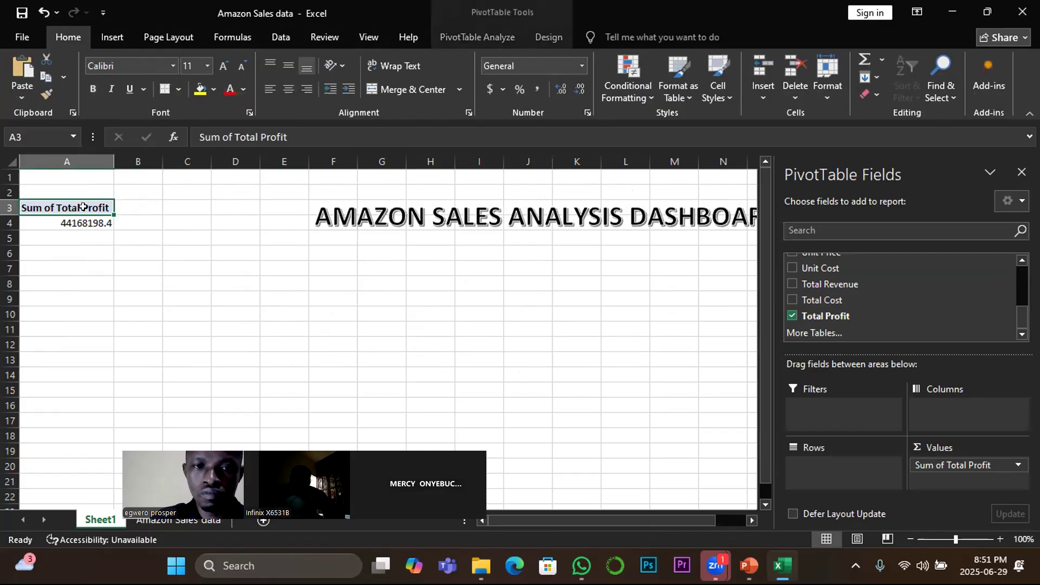
drag(83, 214, 86, 249)
click(611, 325)
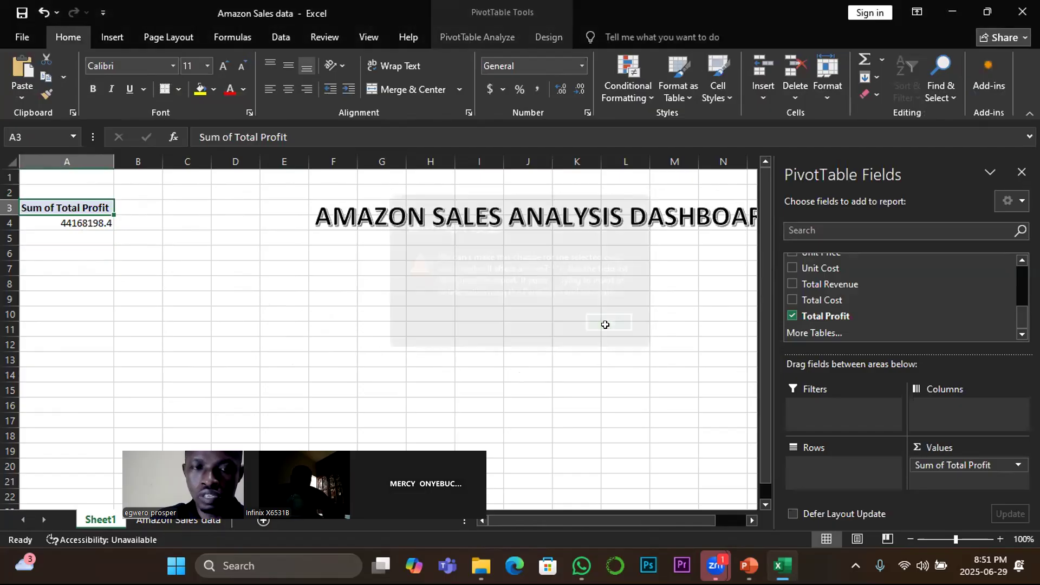
click(84, 221)
drag(82, 209, 89, 258)
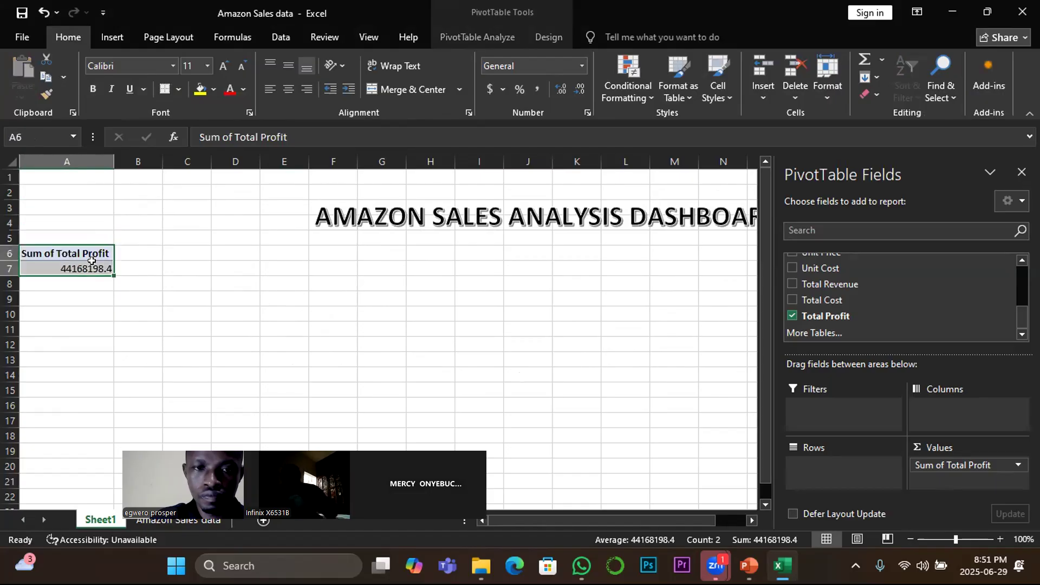
Step: Move the WordArt title to the top of the sheet, over rows 1 to 3 and centred around columns E to N
click(432, 216)
drag(483, 238, 435, 205)
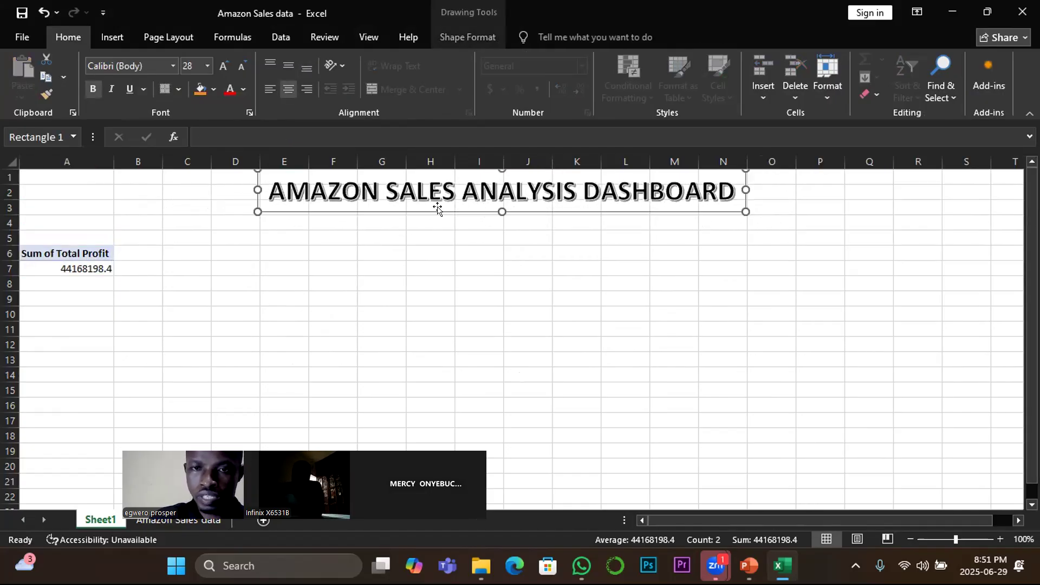
click(452, 36)
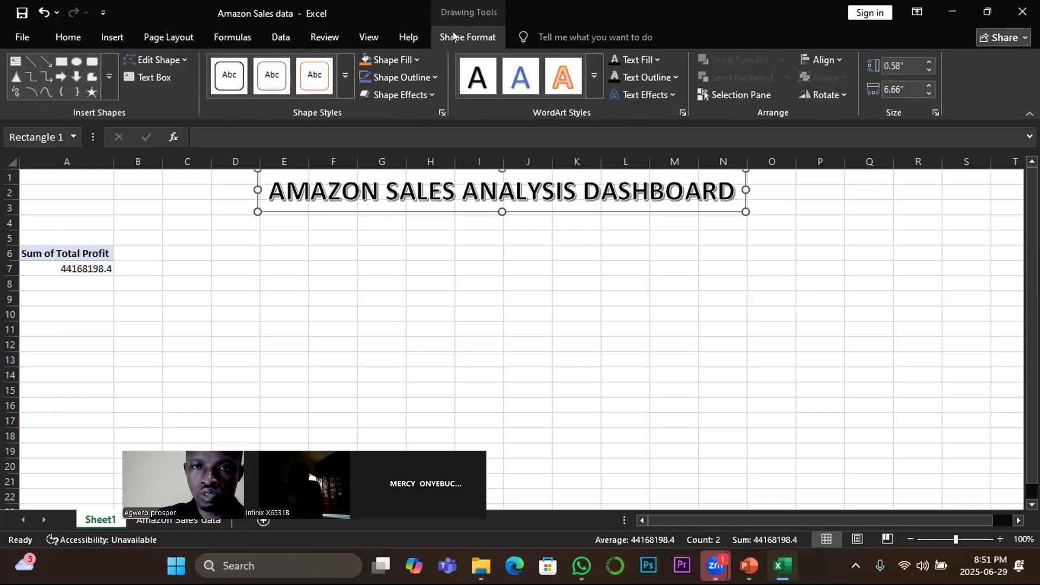
Step: Fill the cells of rows 1 to 3 behind the title with the standard dark blue, from column A to column T
click(205, 216)
drag(31, 175, 1000, 209)
click(214, 88)
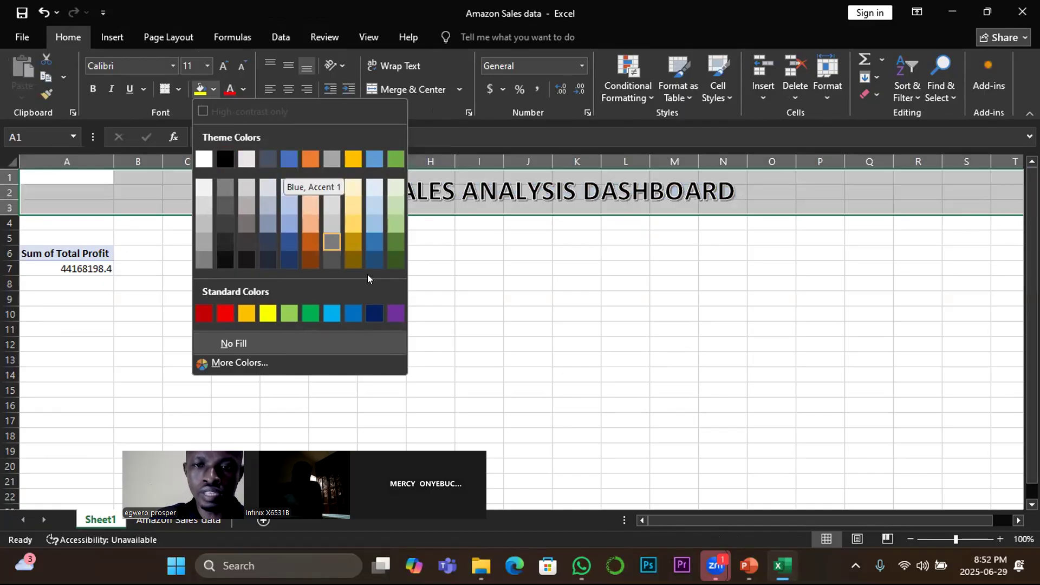
click(373, 314)
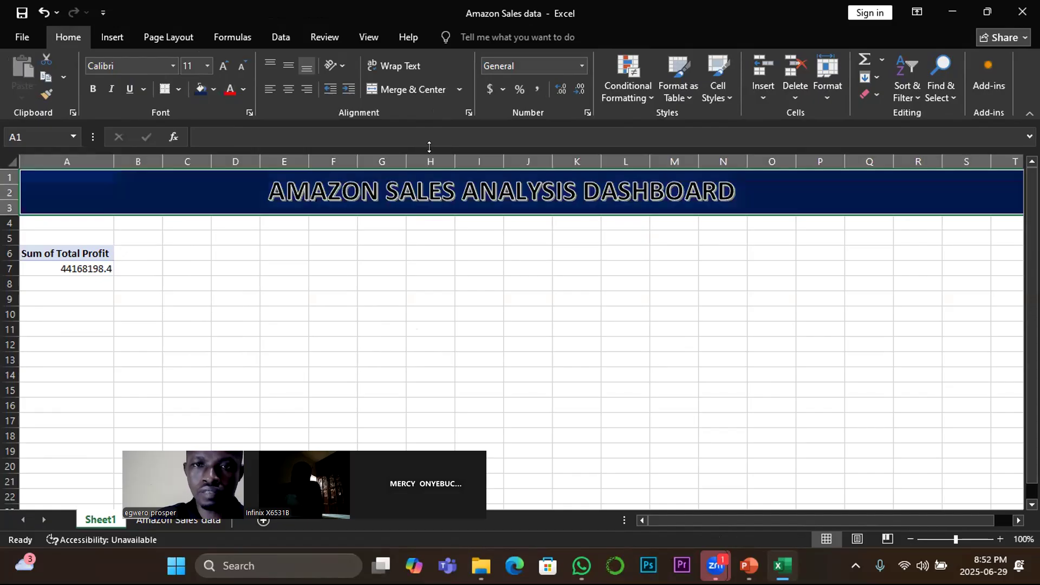
Step: Change the font colour of the WordArt dashboard title to white
click(414, 206)
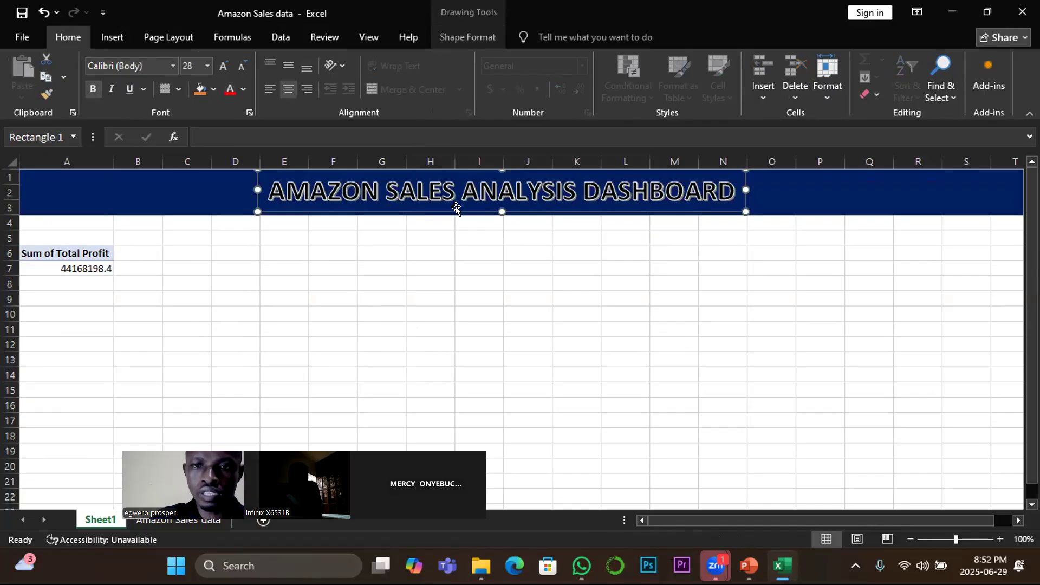
click(242, 90)
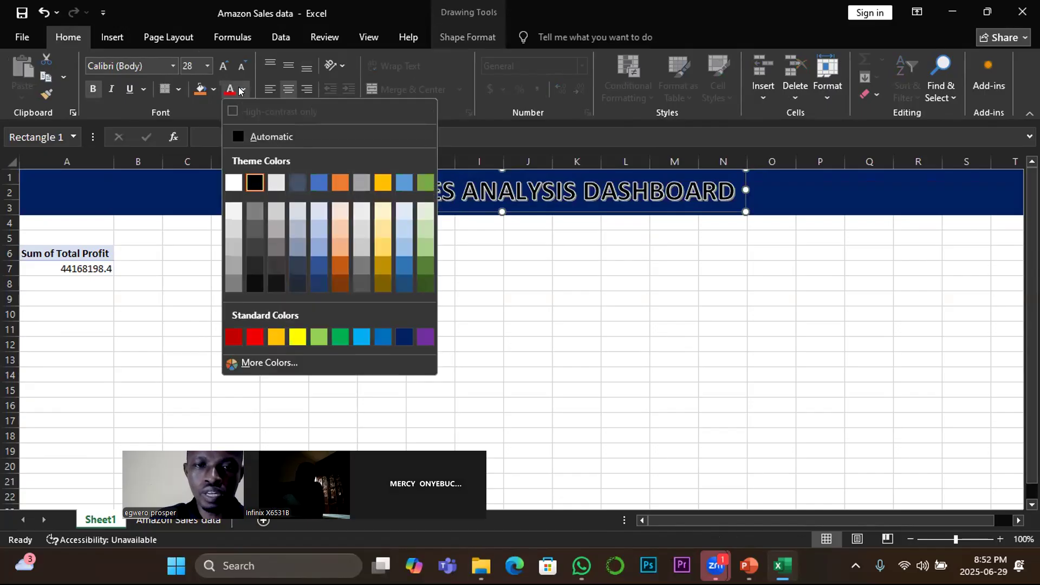
click(234, 183)
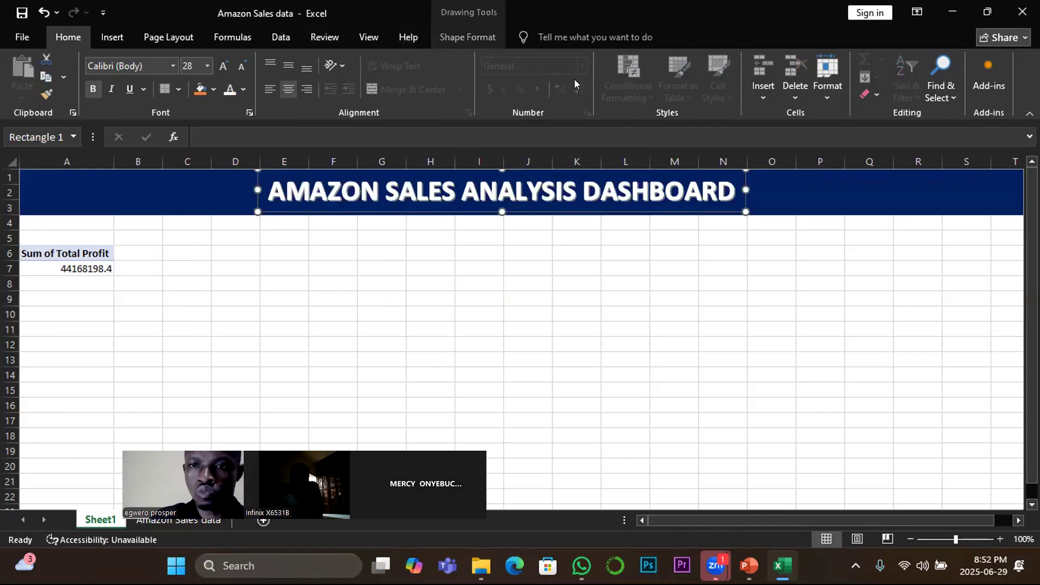
click(393, 265)
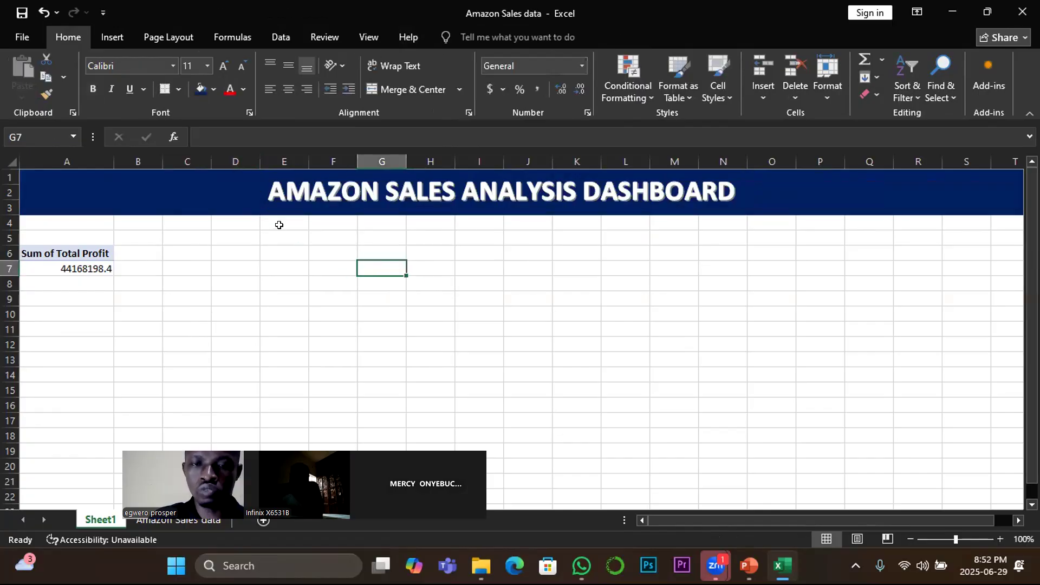
Step: Rename the PivotTable header in cell A6 as "Total Profit", with a space added so it differs from the source field name
click(42, 253)
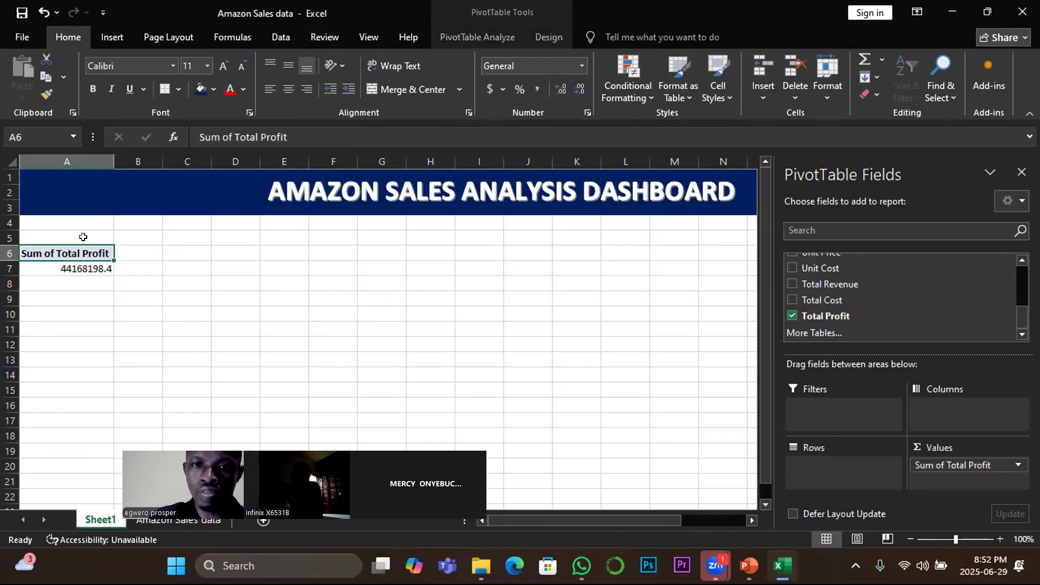
click(231, 134)
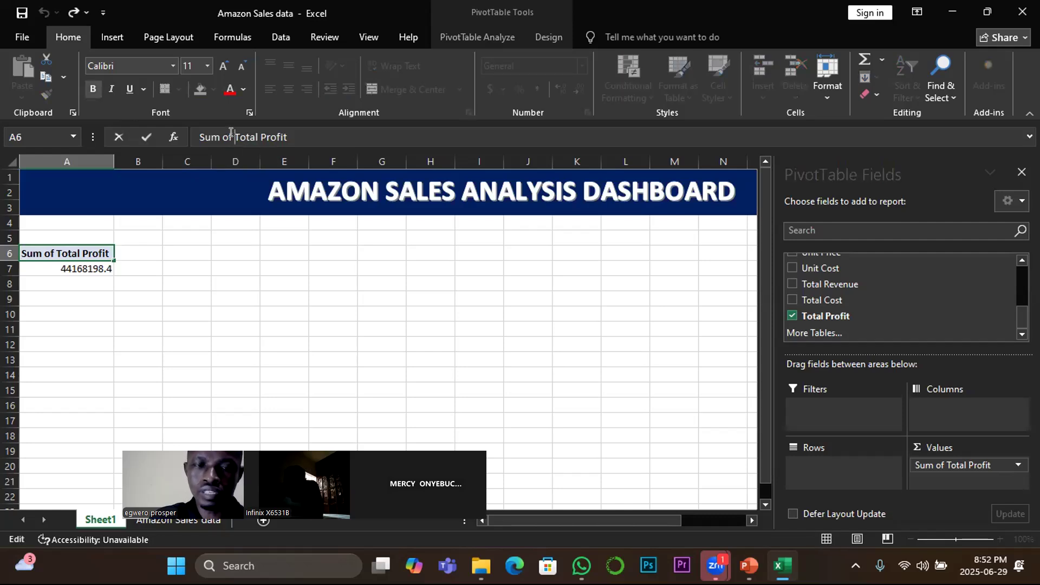
drag(227, 132, 194, 133)
click(290, 132)
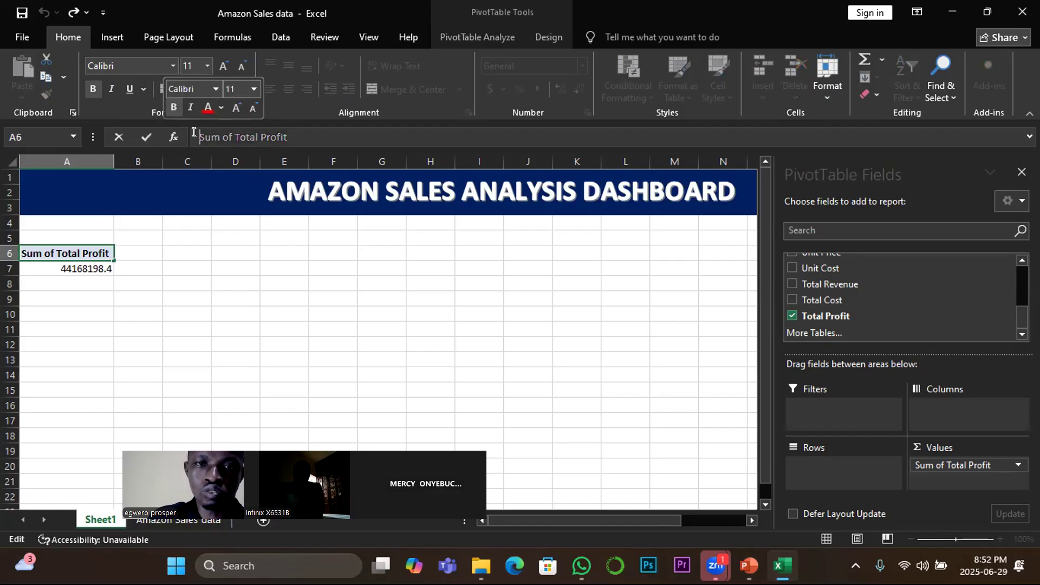
drag(194, 133, 287, 132)
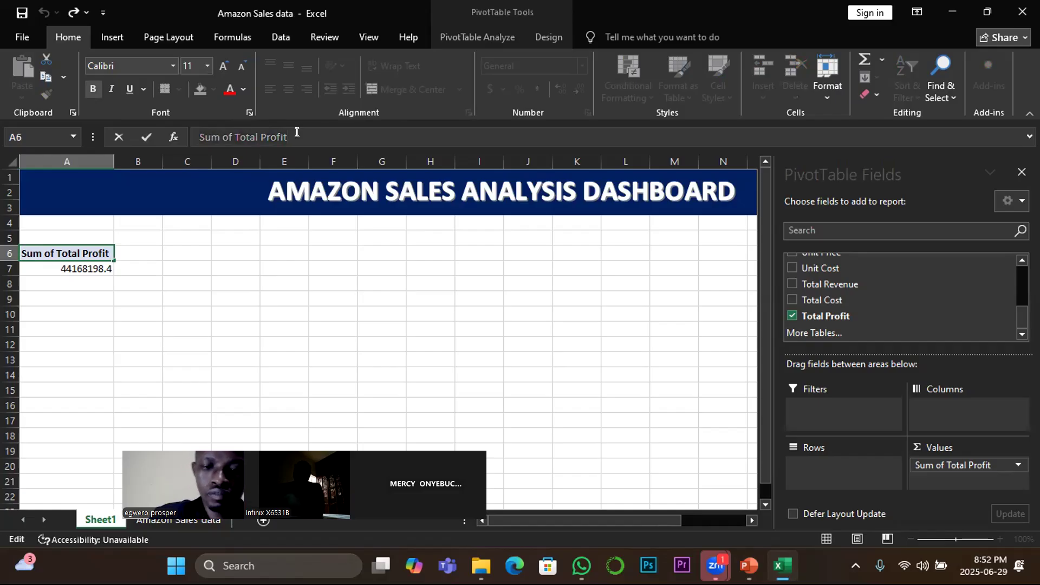
text(t)
key(BackSpace)
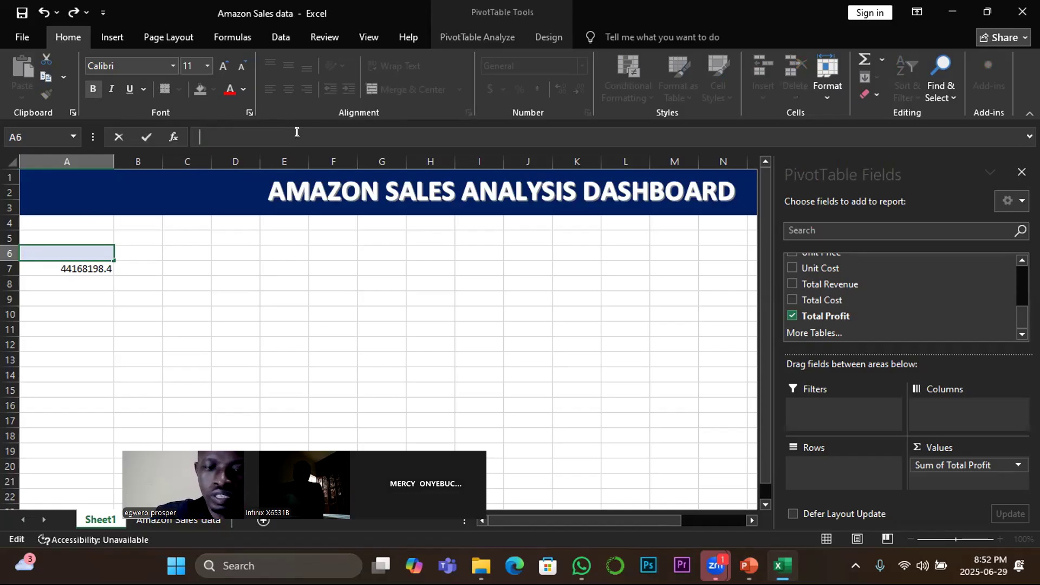
text(Total)
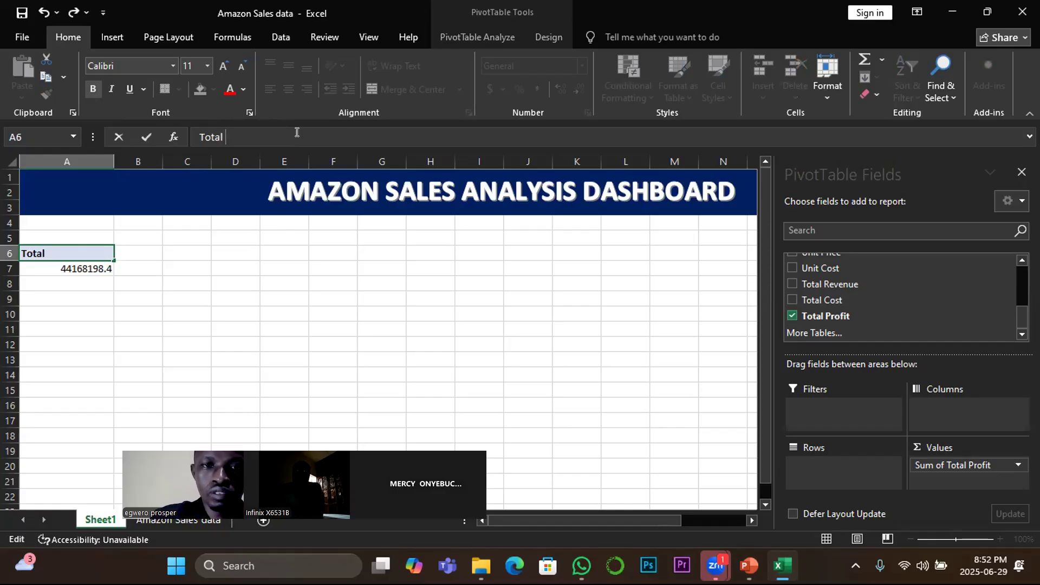
text(Profit)
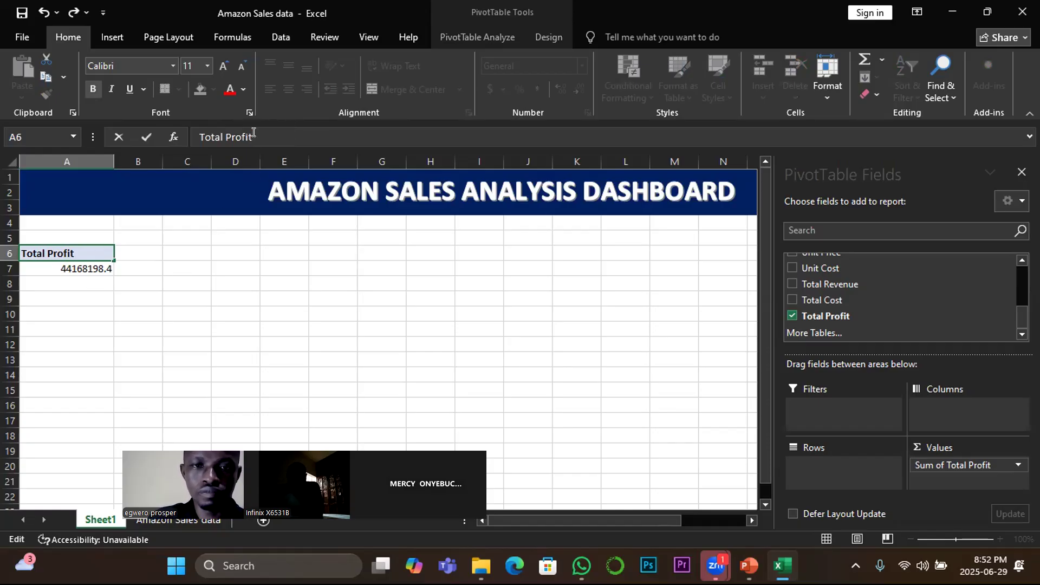
click(65, 317)
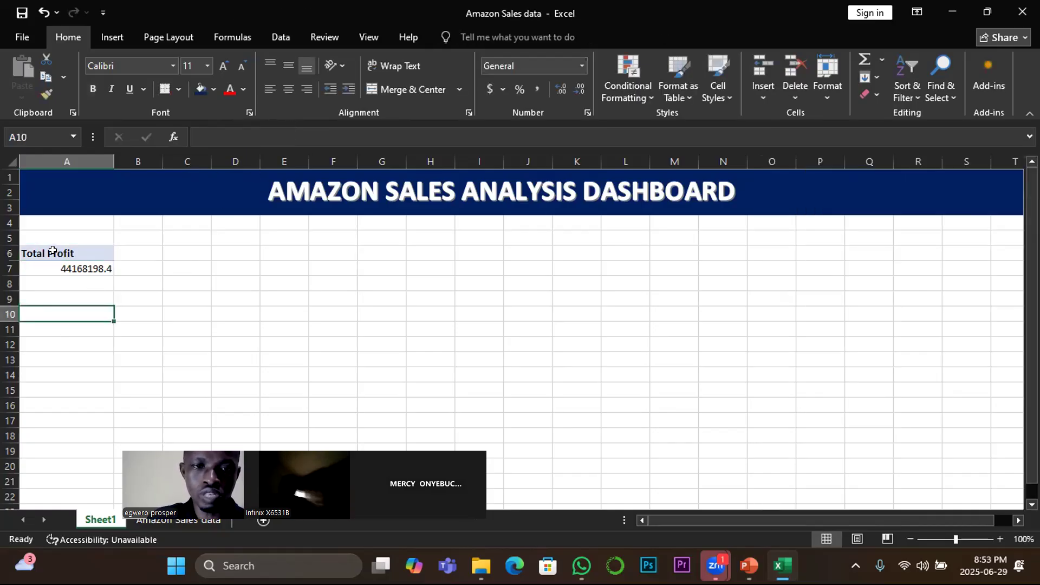
Step: Centre the Total Profit header horizontally in cell A6
click(50, 248)
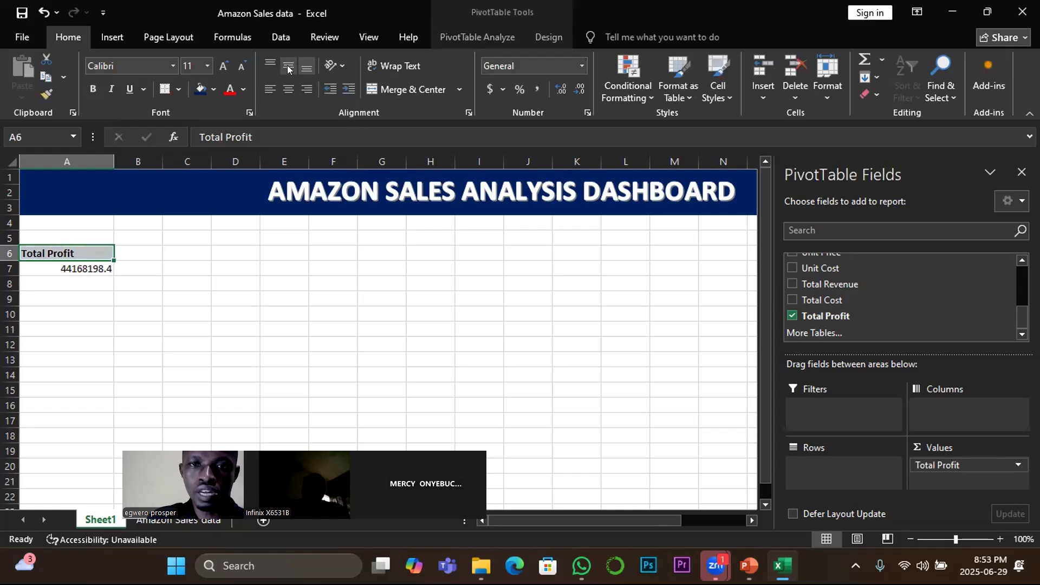
click(270, 89)
click(288, 88)
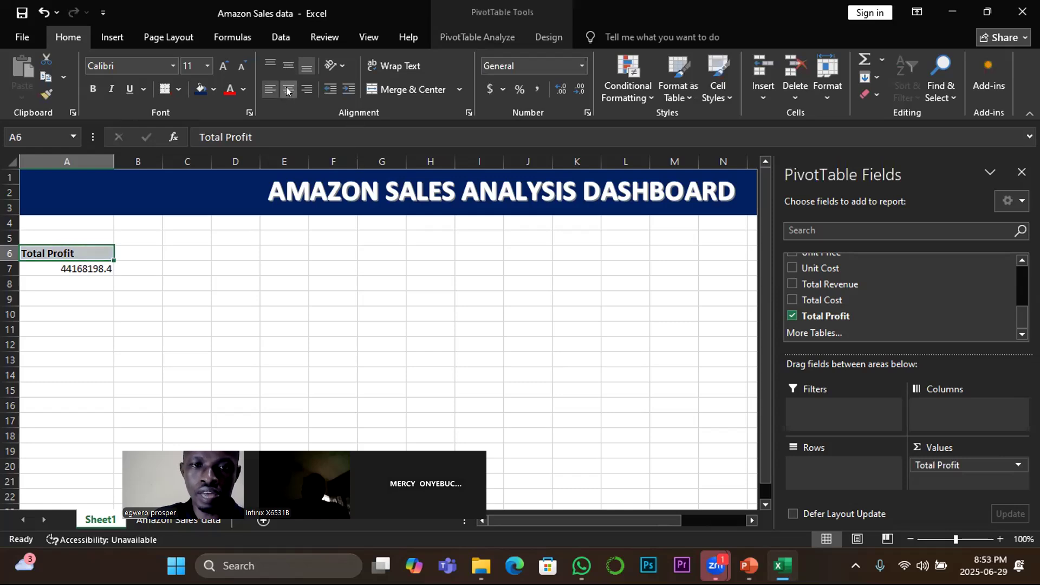
Step: Centre the total profit value horizontally in cell A7
click(79, 266)
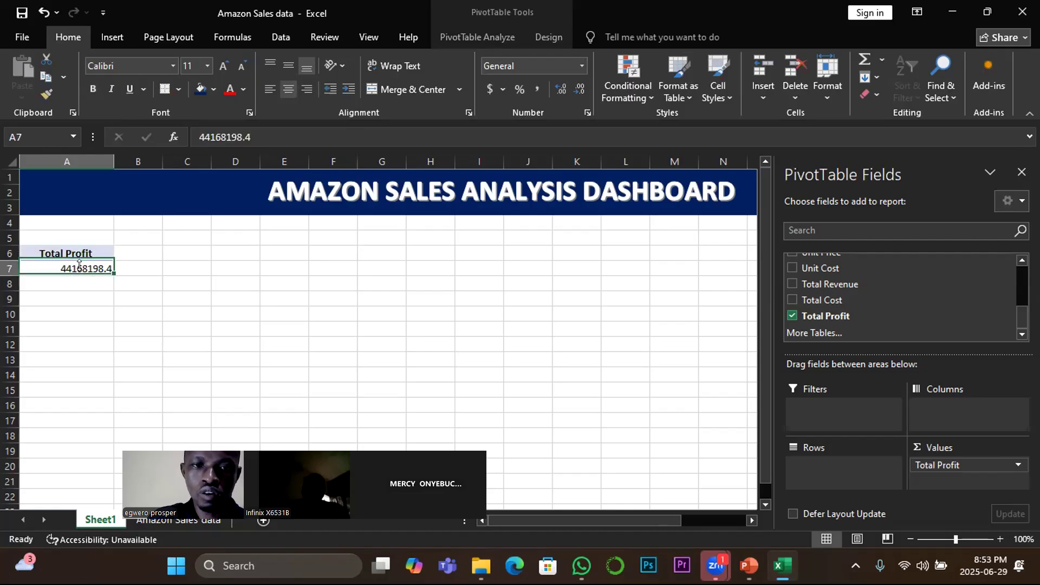
click(273, 91)
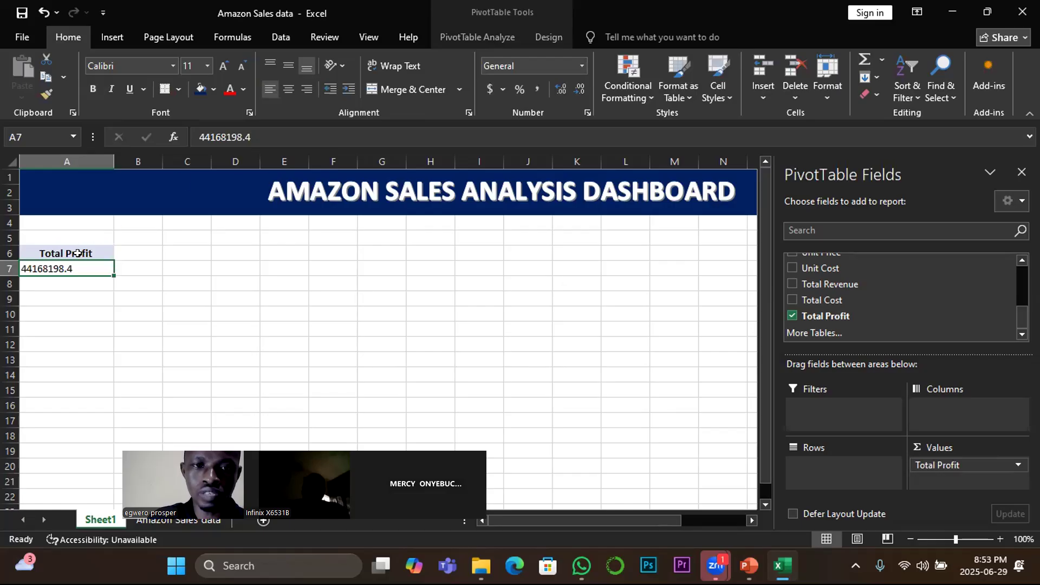
click(284, 90)
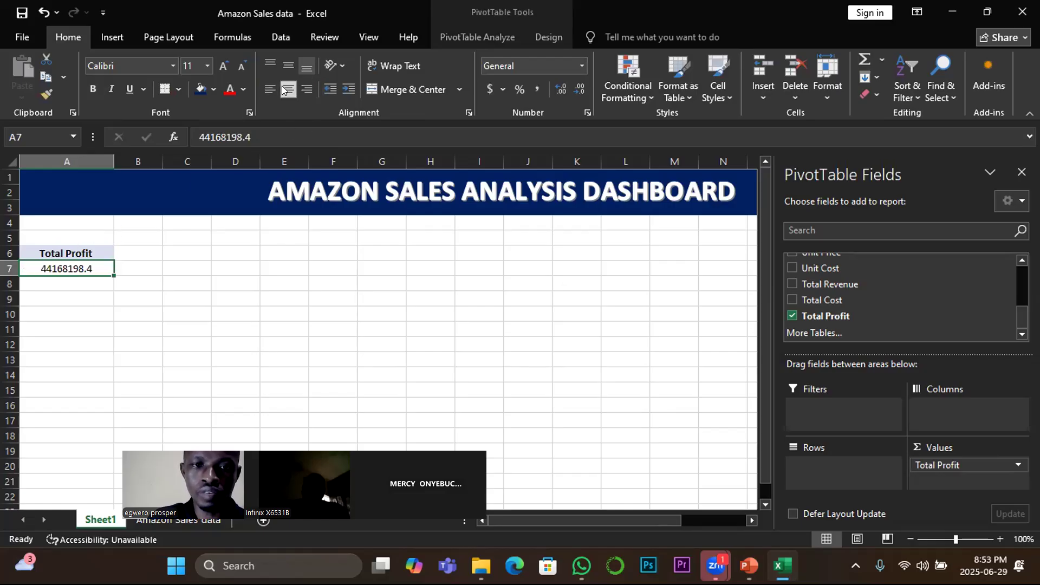
click(213, 321)
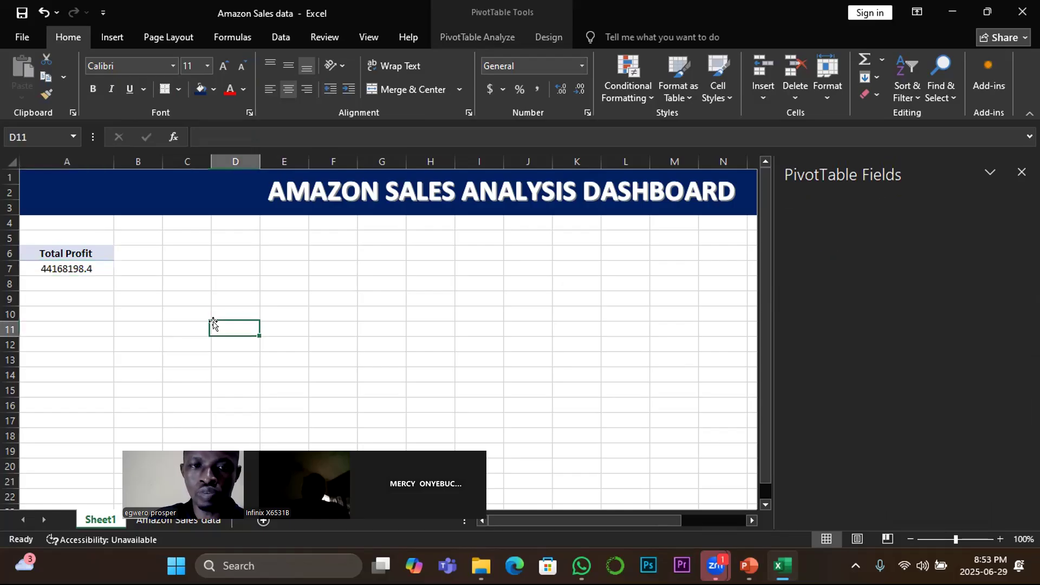
Step: Make the Total Profit header in cell A6 bold with font size 14
click(68, 252)
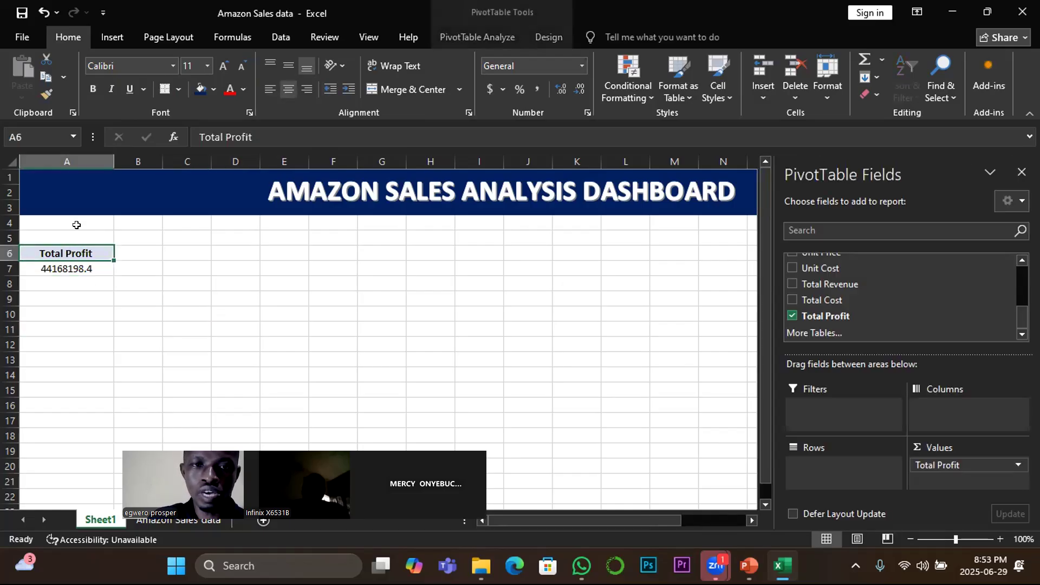
click(93, 89)
click(223, 65)
click(224, 65)
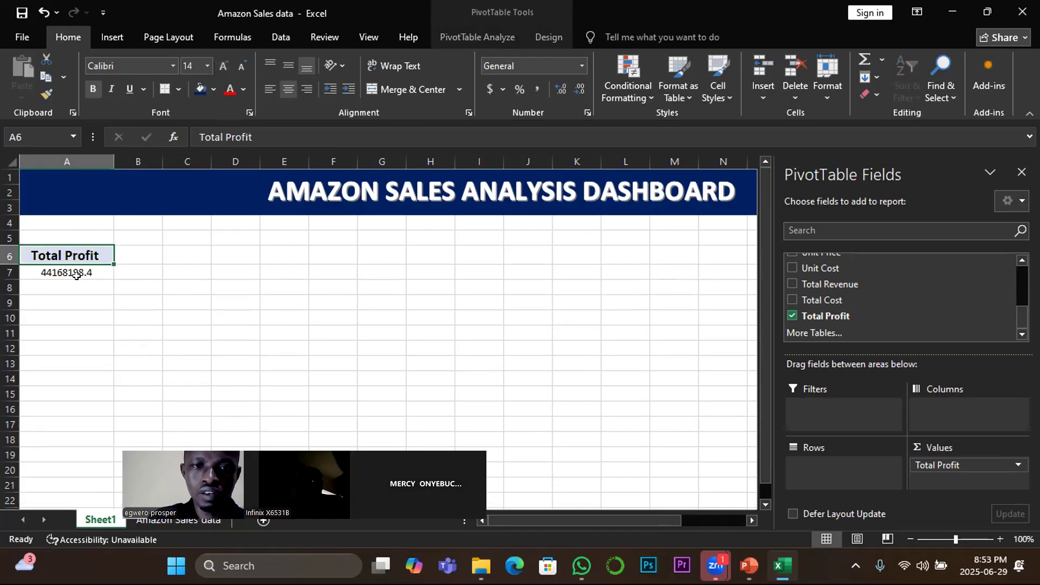
Step: Format the profit value in cell A7 as bold, black, size 14 text with the comma number style
key(Down)
click(92, 88)
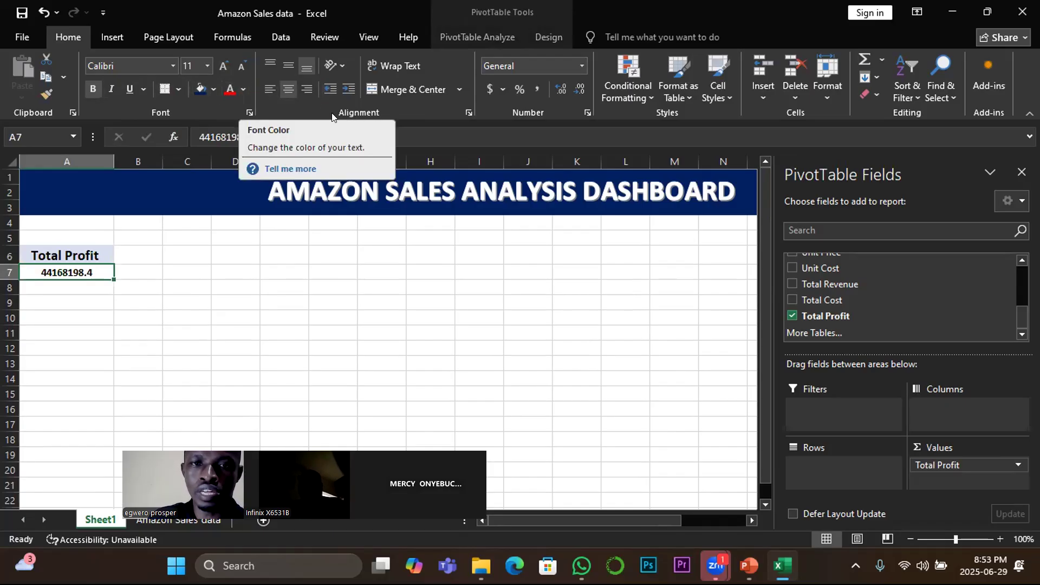
click(244, 91)
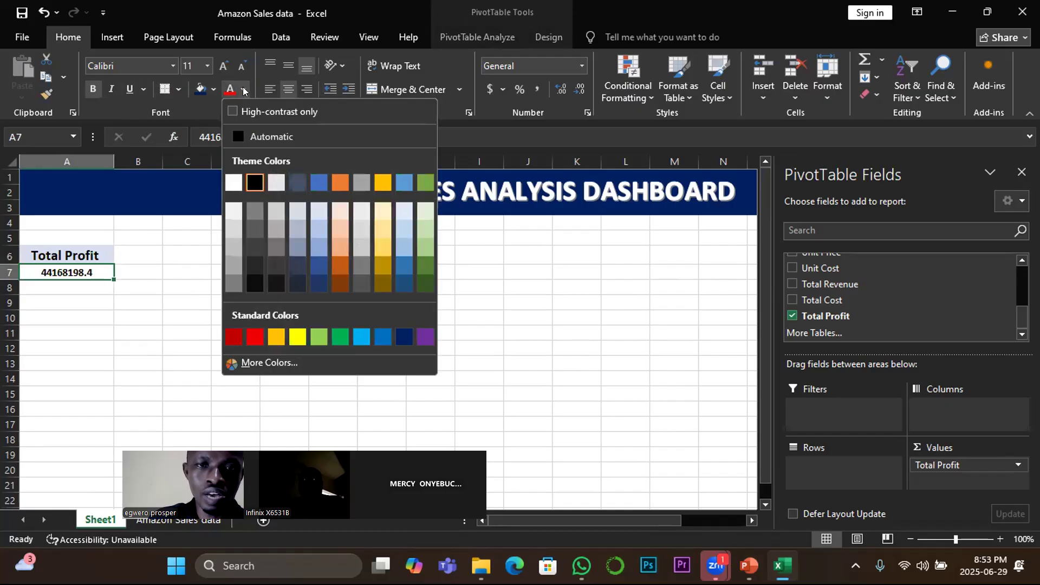
click(248, 182)
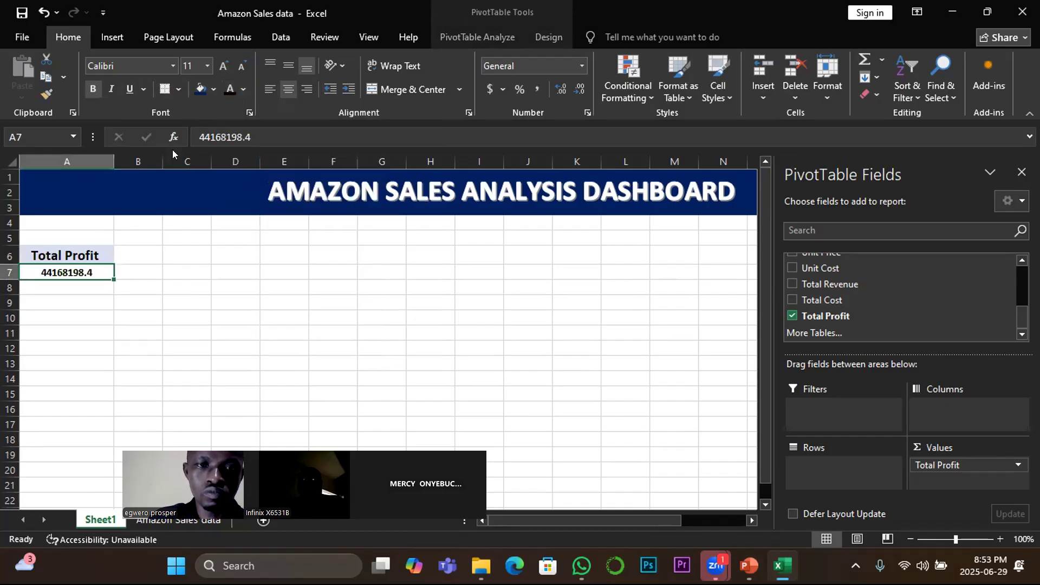
click(224, 66)
click(224, 66)
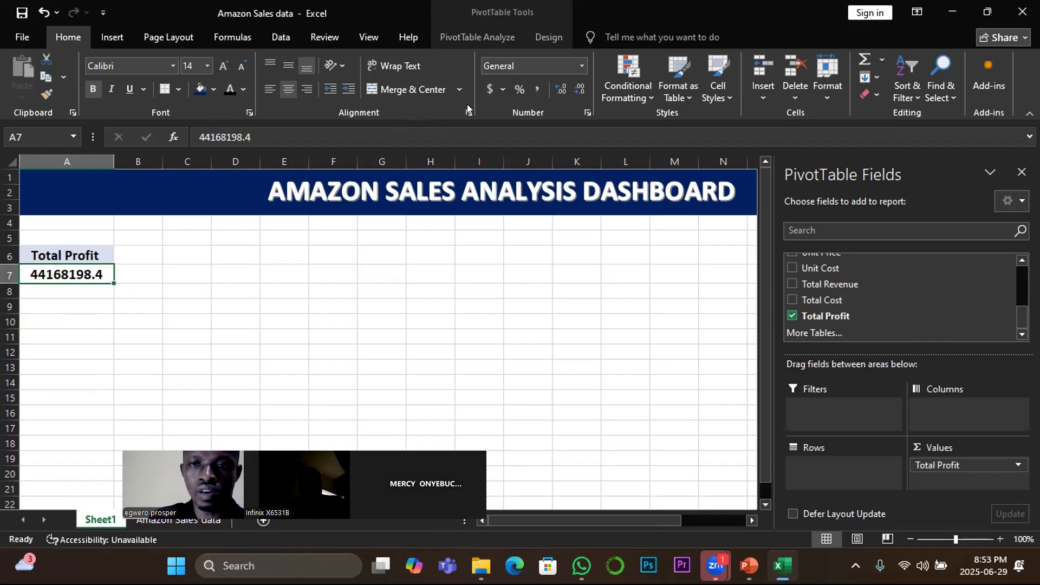
click(536, 89)
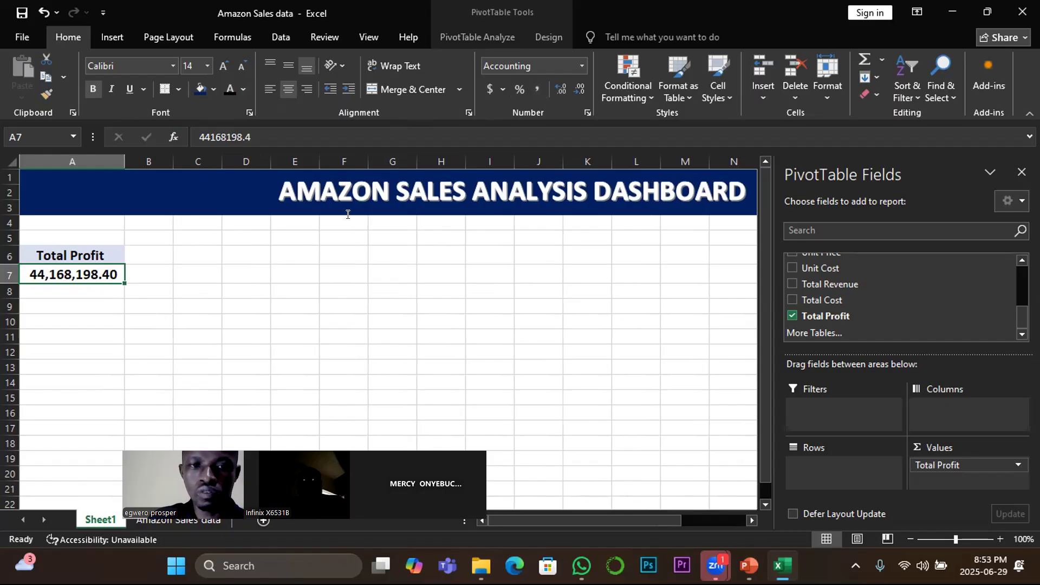
click(100, 319)
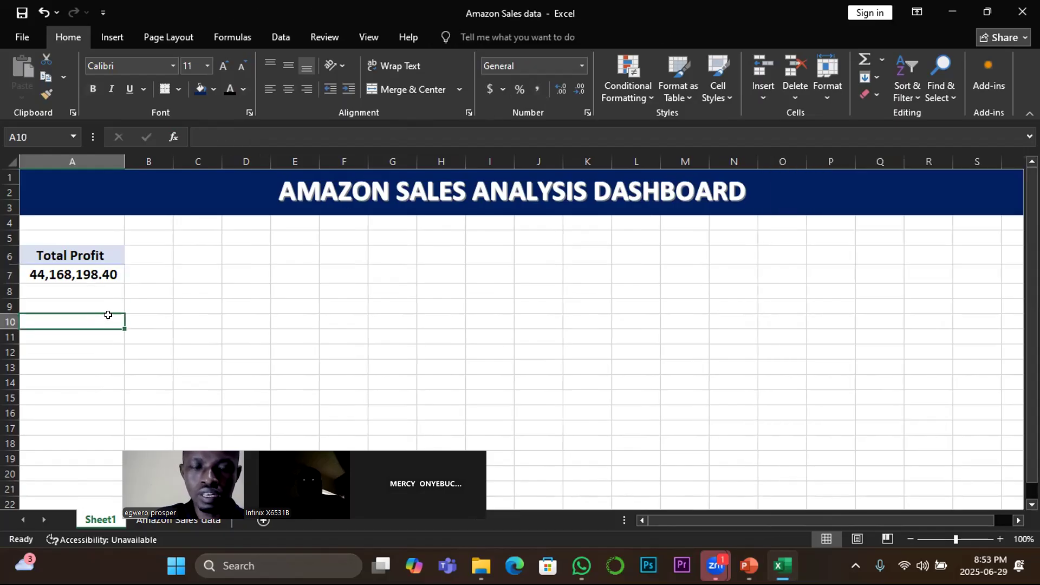
key(ctrl+s)
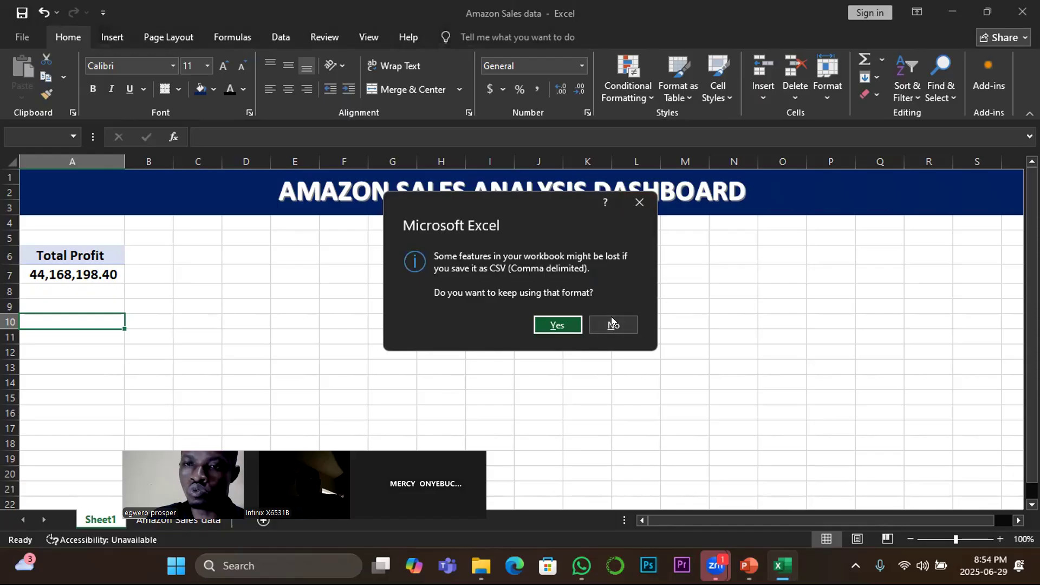
click(636, 199)
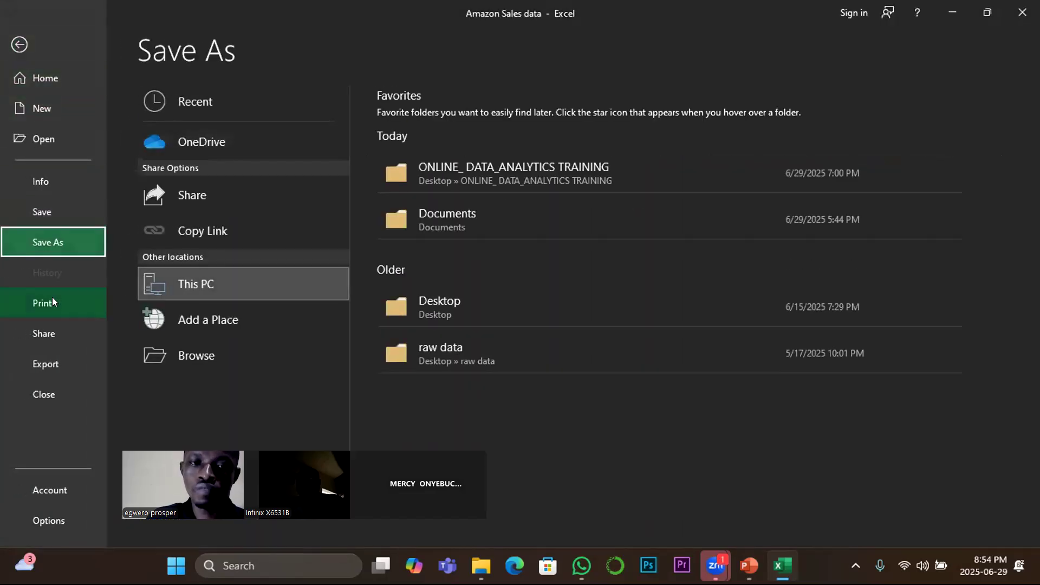
click(19, 45)
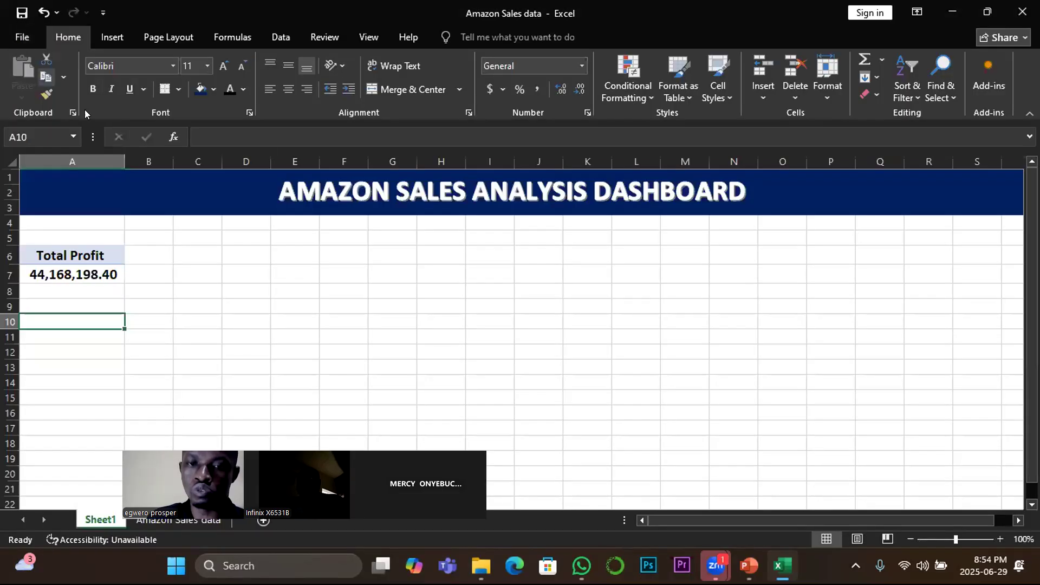
Step: Save the file as an Excel Workbook named Amazon Sales data in the ONLINE_ DATA_ANALYTICS TRAINING folder, replacing the existing file
click(17, 38)
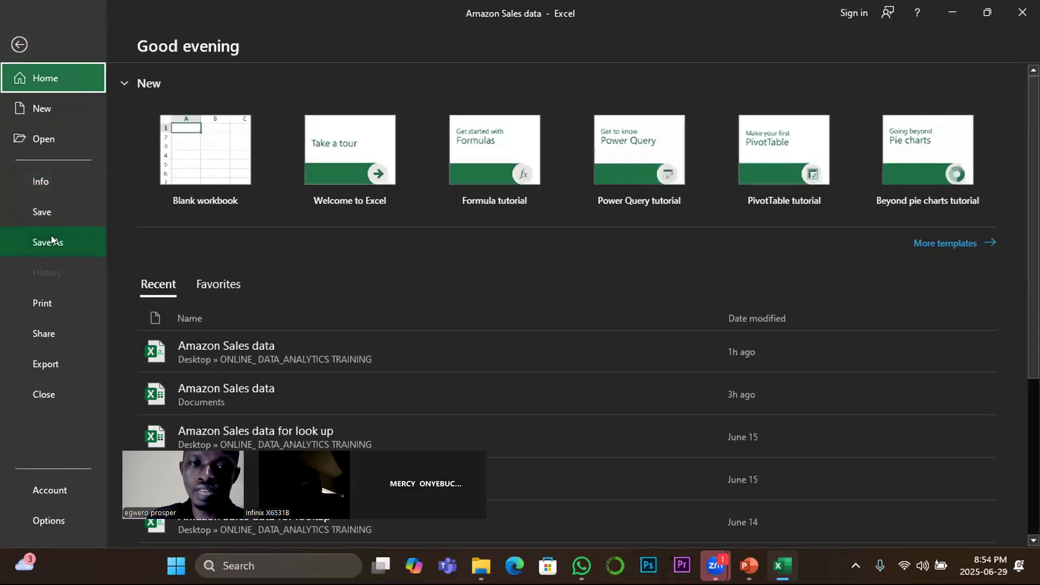
click(50, 242)
click(518, 170)
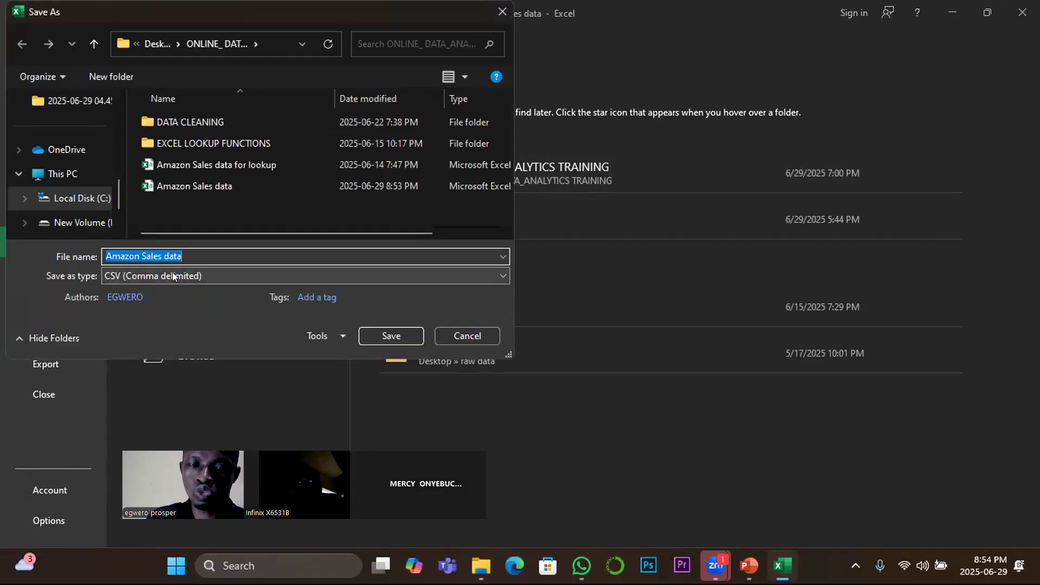
click(487, 276)
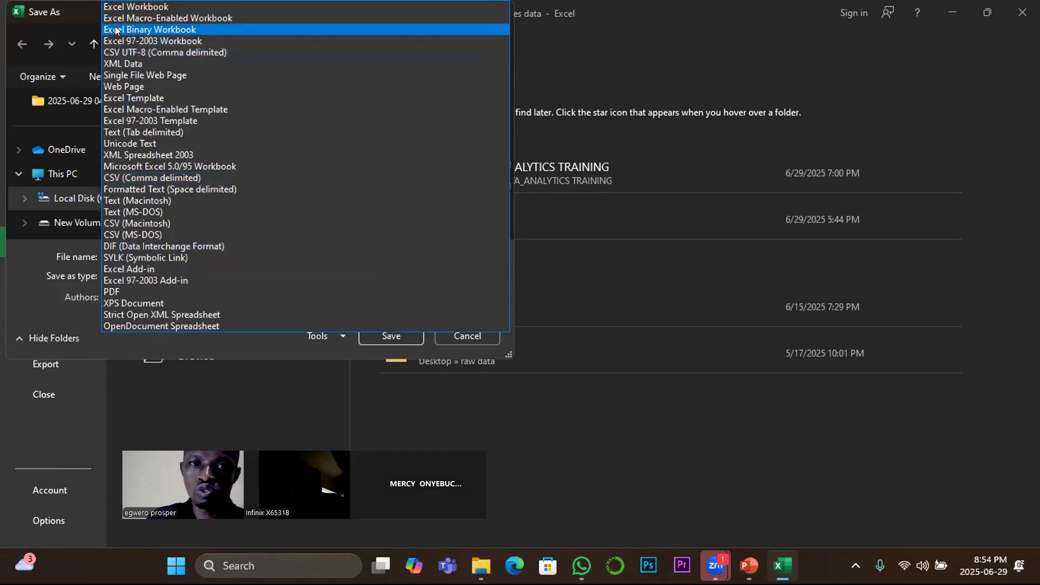
click(136, 8)
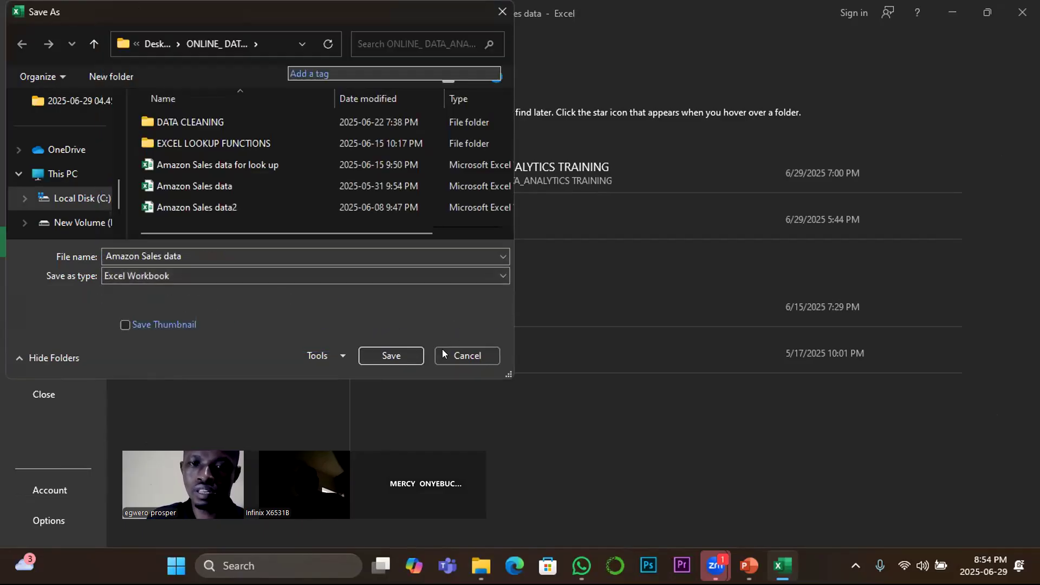
click(380, 355)
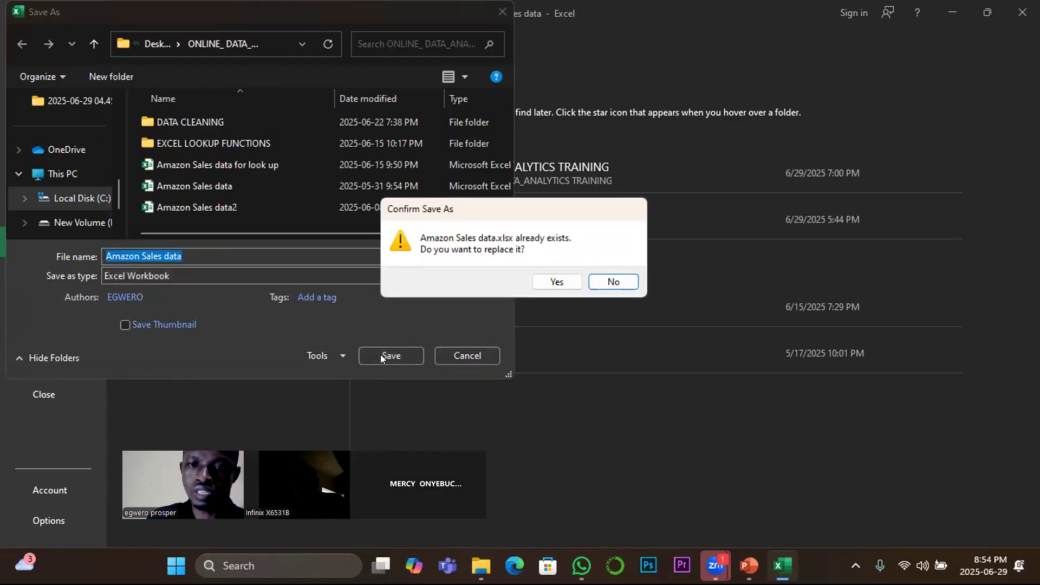
click(551, 283)
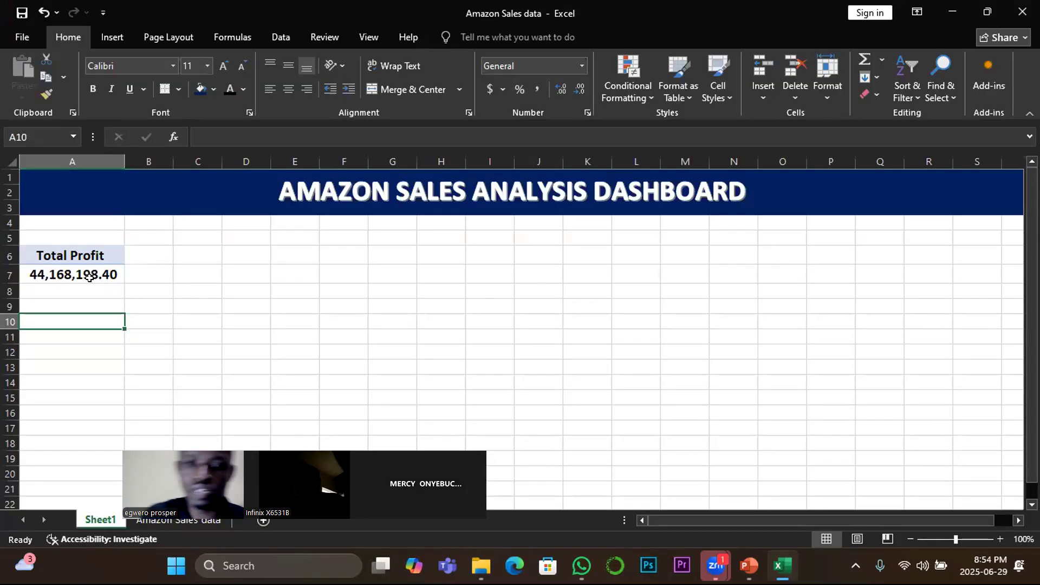
mouse_move(90, 278)
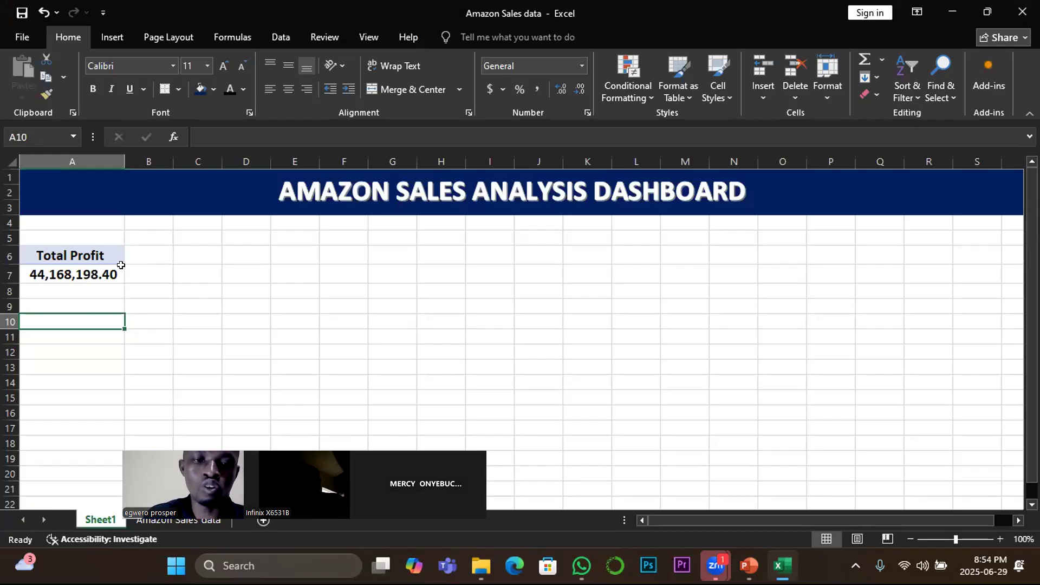
click(140, 273)
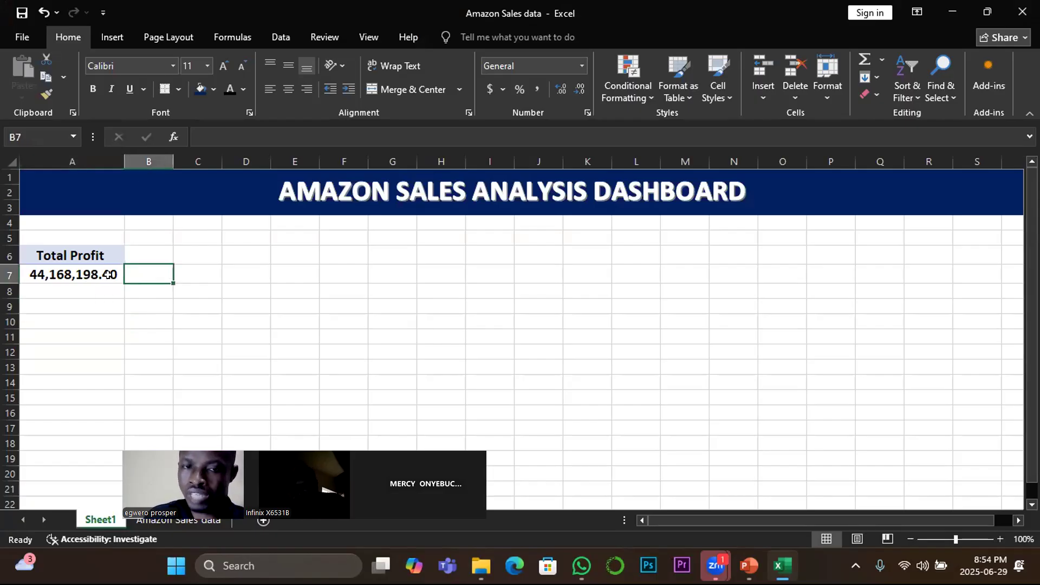
click(79, 275)
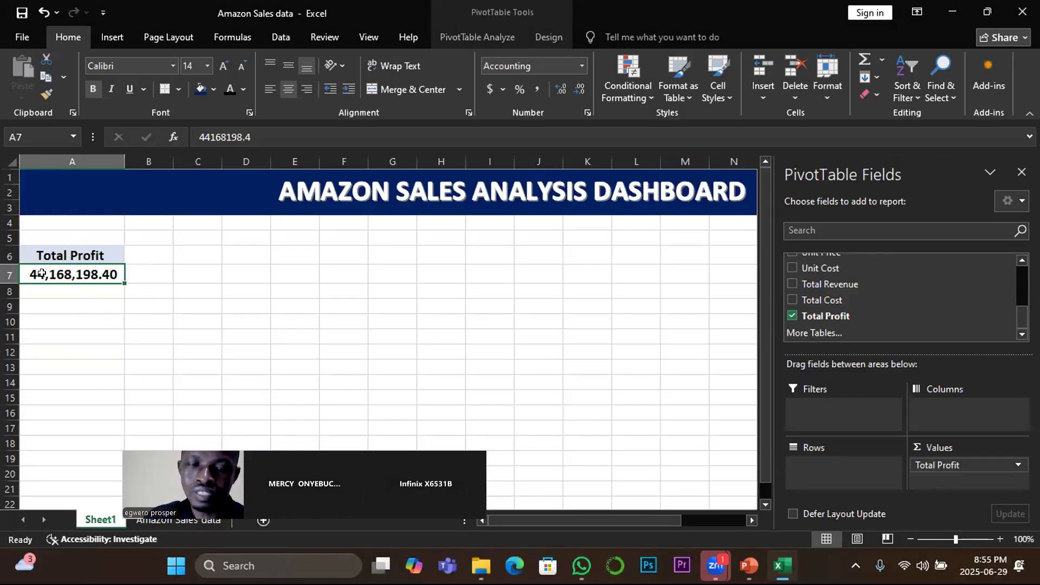
mouse_move(106, 272)
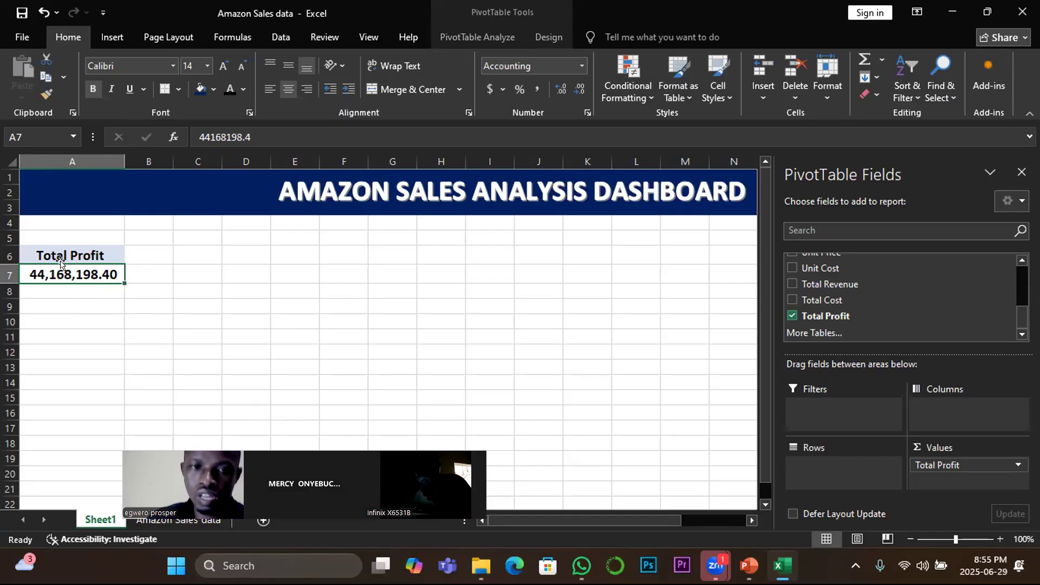
Step: Copy the Total Profit PivotTable from A6:A7 to cell C6 and widen column C to fit its contents
drag(55, 254, 77, 272)
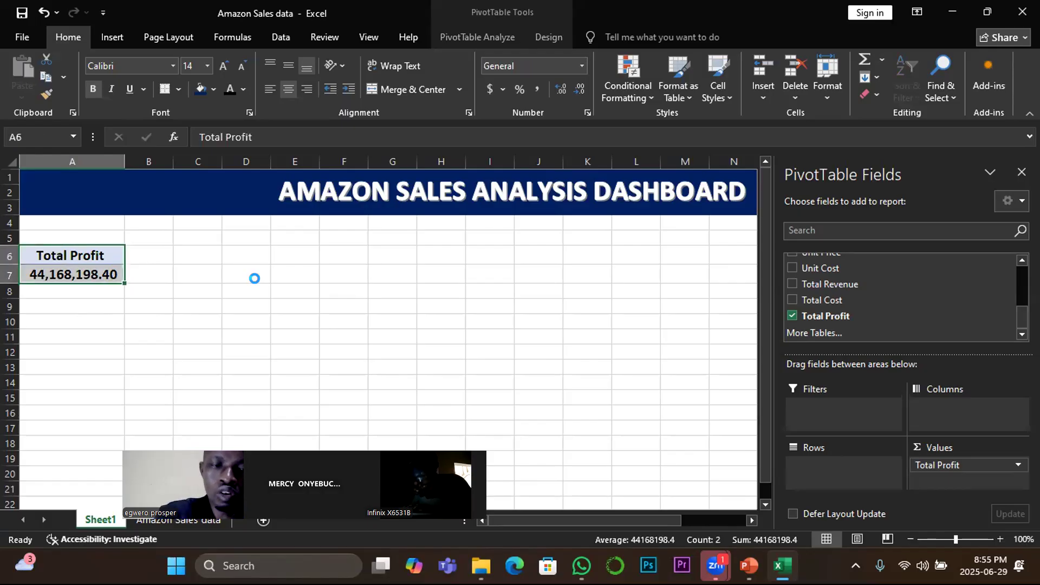
key(ctrl+c)
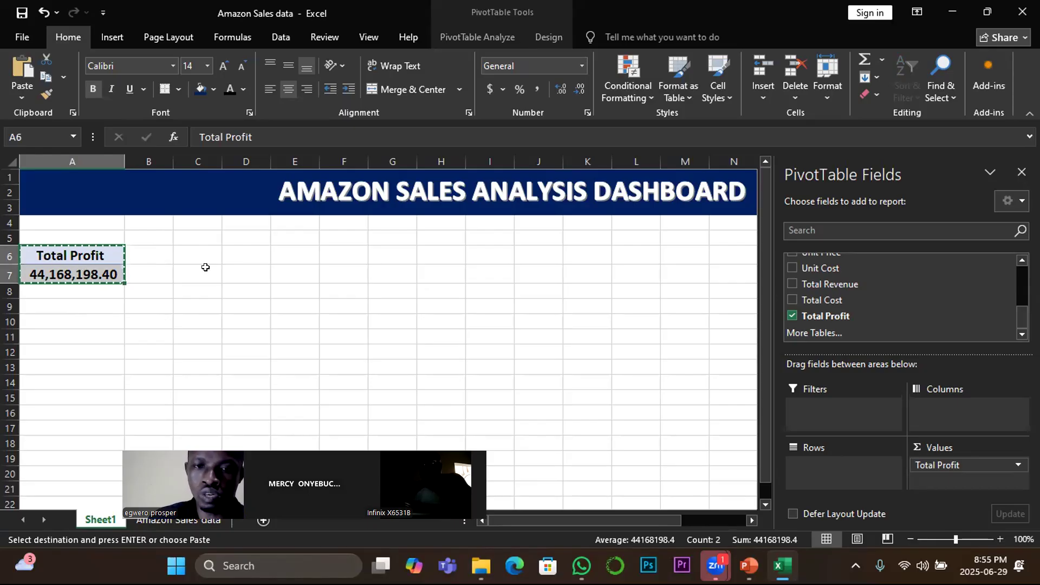
click(187, 253)
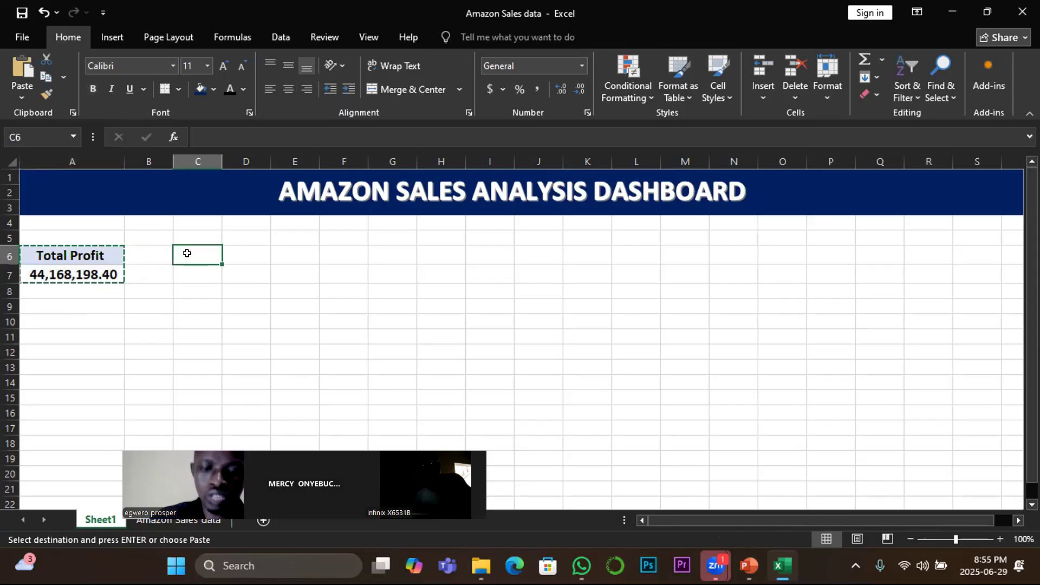
key(ctrl+v)
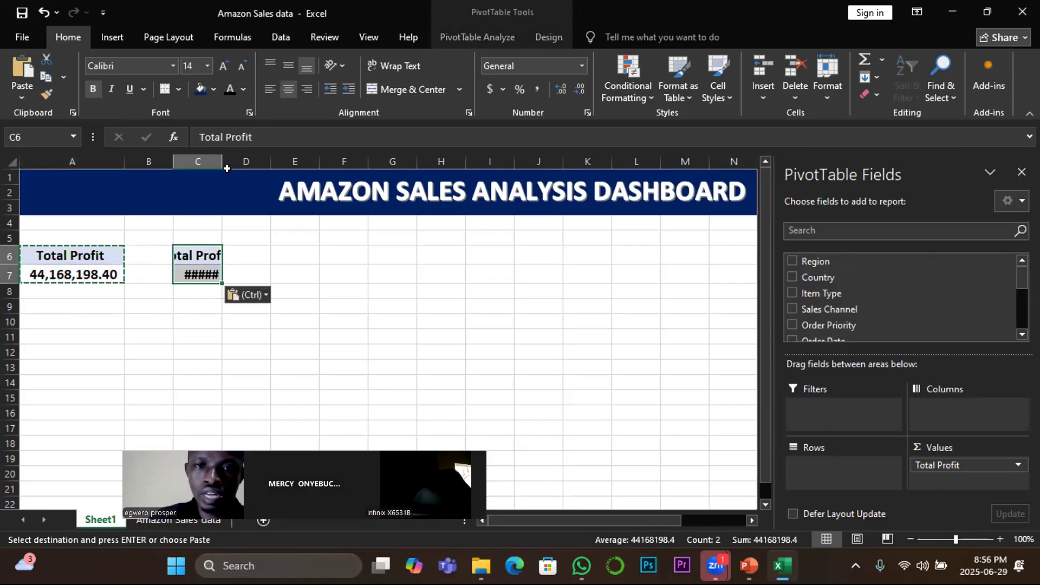
key(Escape)
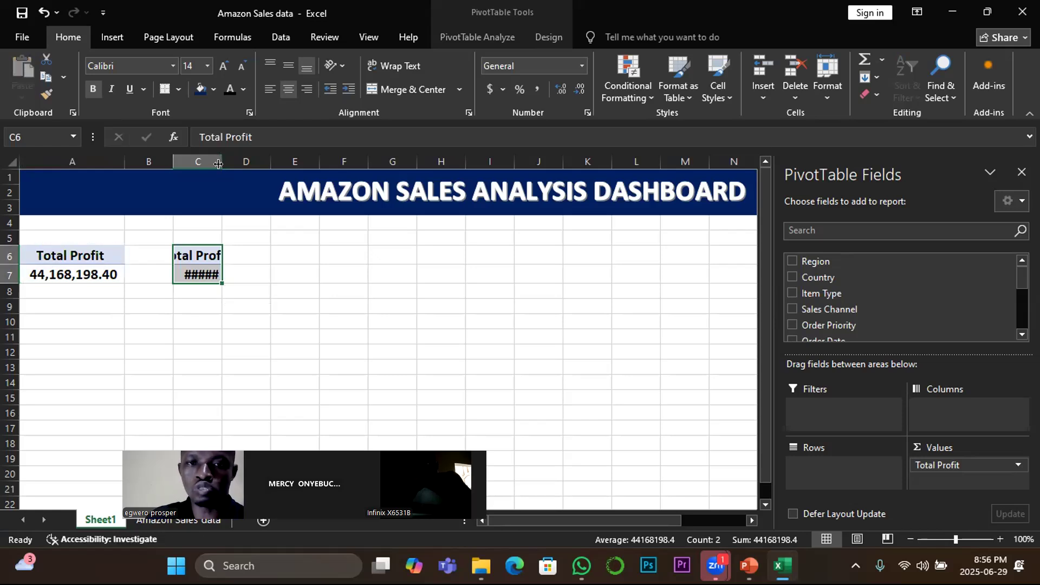
drag(222, 161, 296, 157)
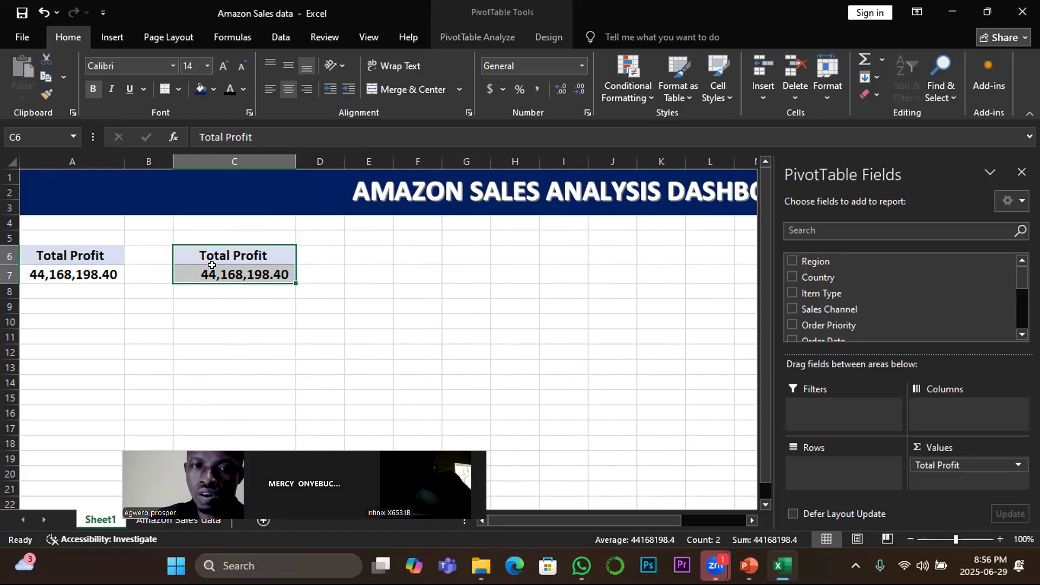
Step: Change the copied PivotTable's value in cell C7 to be summarized by Count
mouse_move(240, 267)
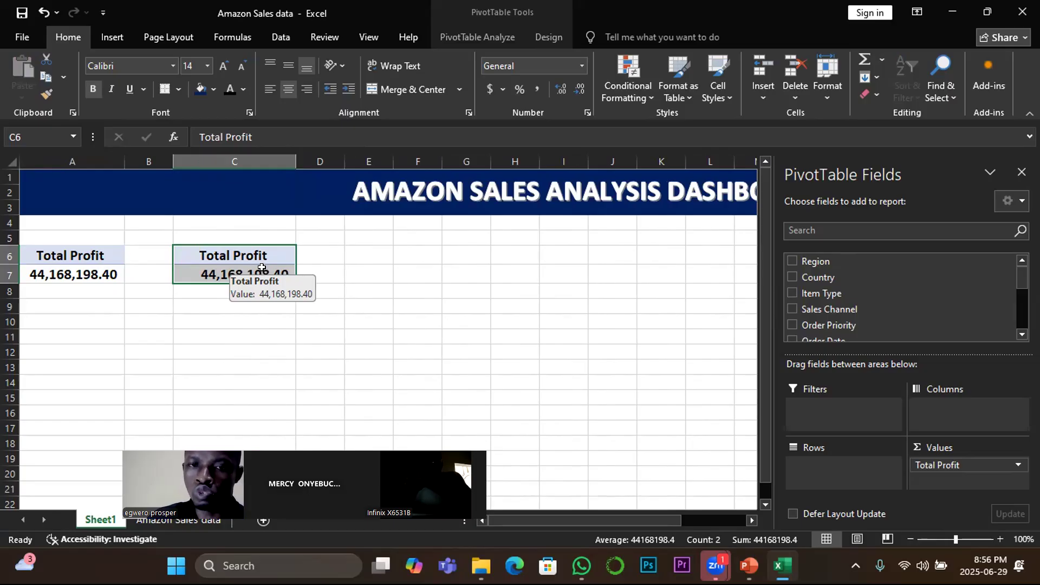
right_click(265, 268)
key(Escape)
click(245, 277)
right_click(245, 277)
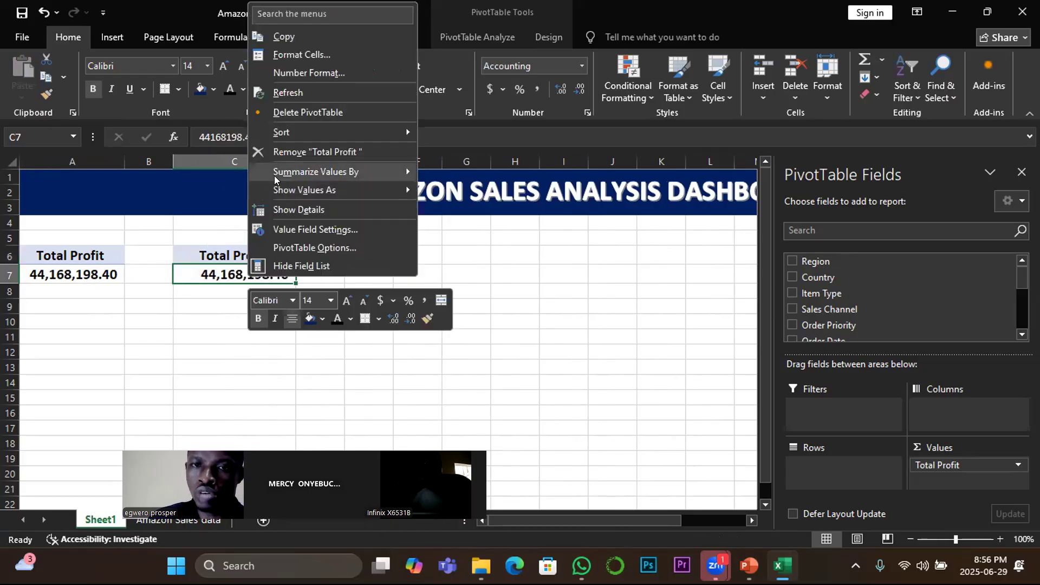
mouse_move(277, 179)
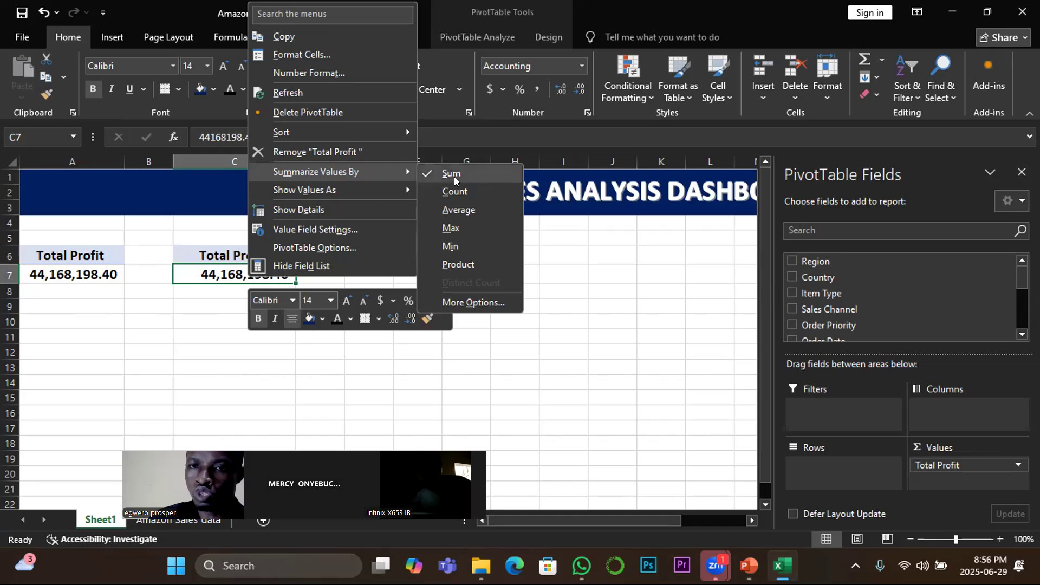
click(454, 191)
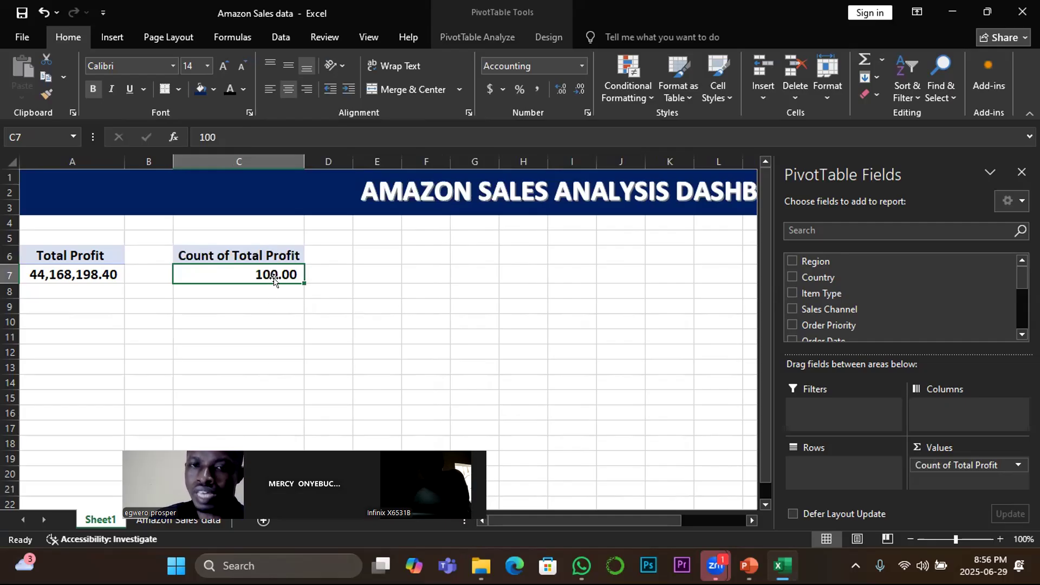
click(87, 274)
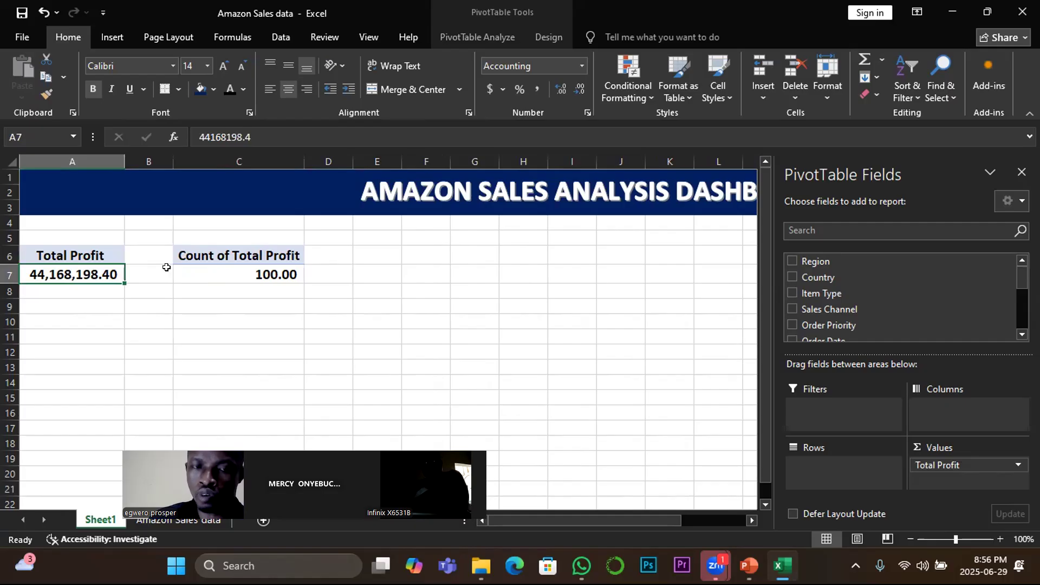
click(251, 267)
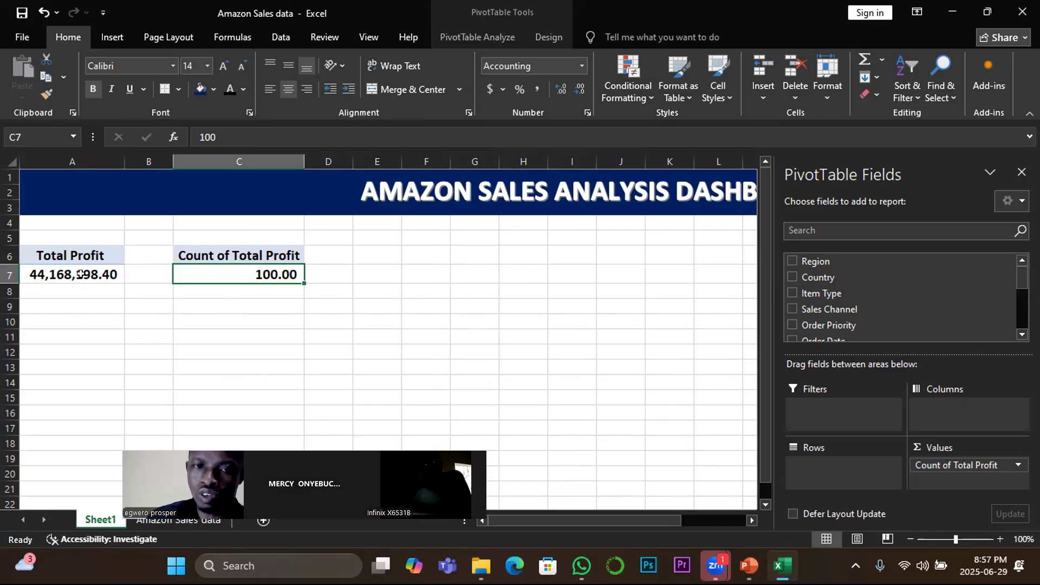
mouse_move(80, 274)
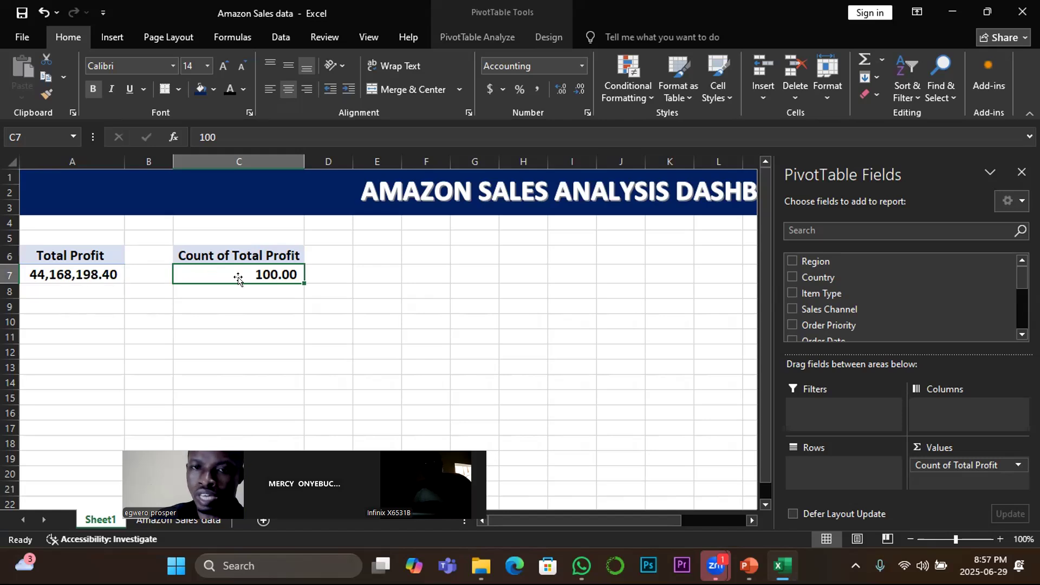
mouse_move(275, 275)
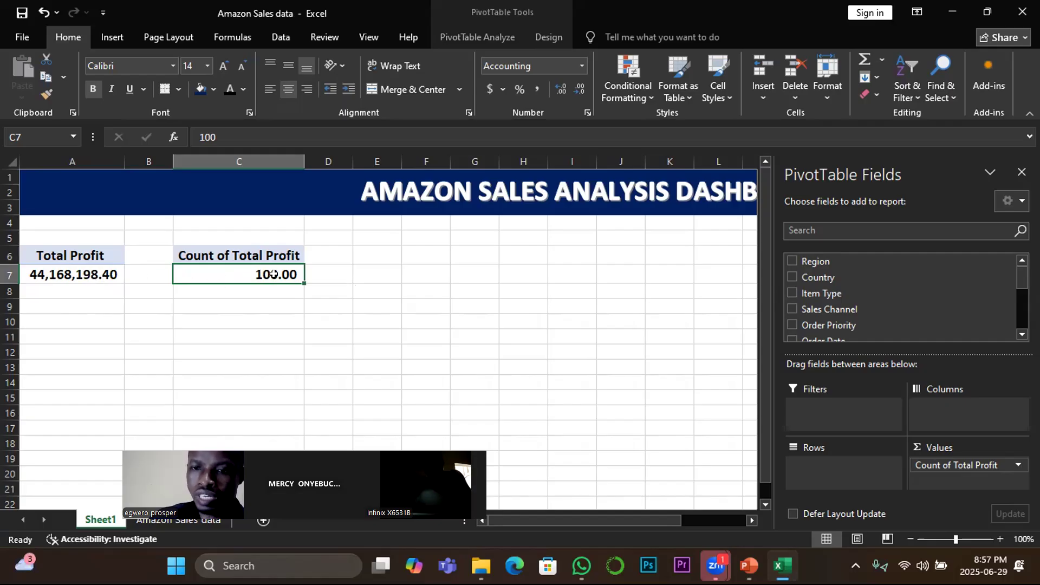
mouse_move(274, 274)
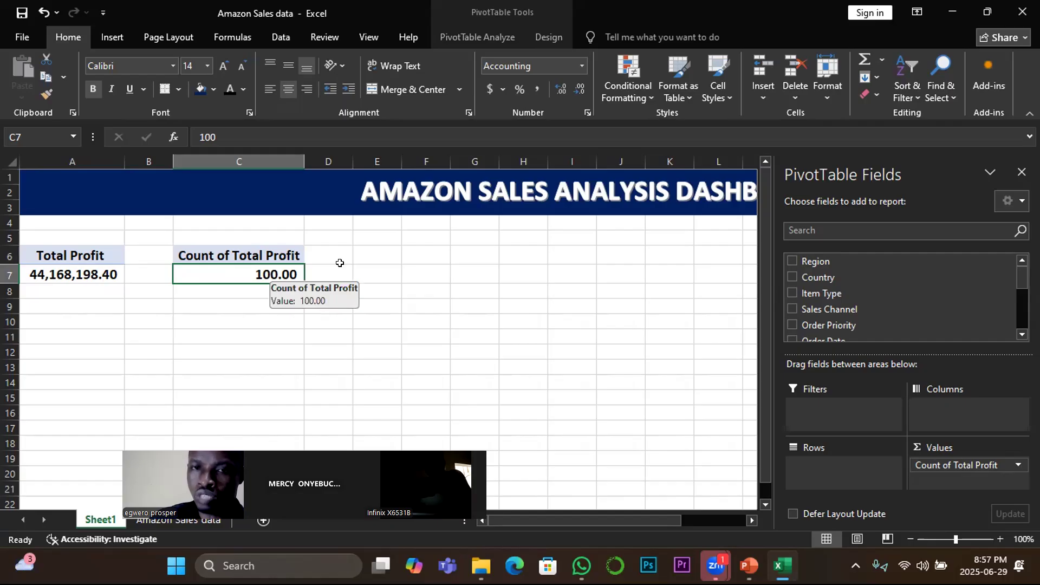
click(200, 252)
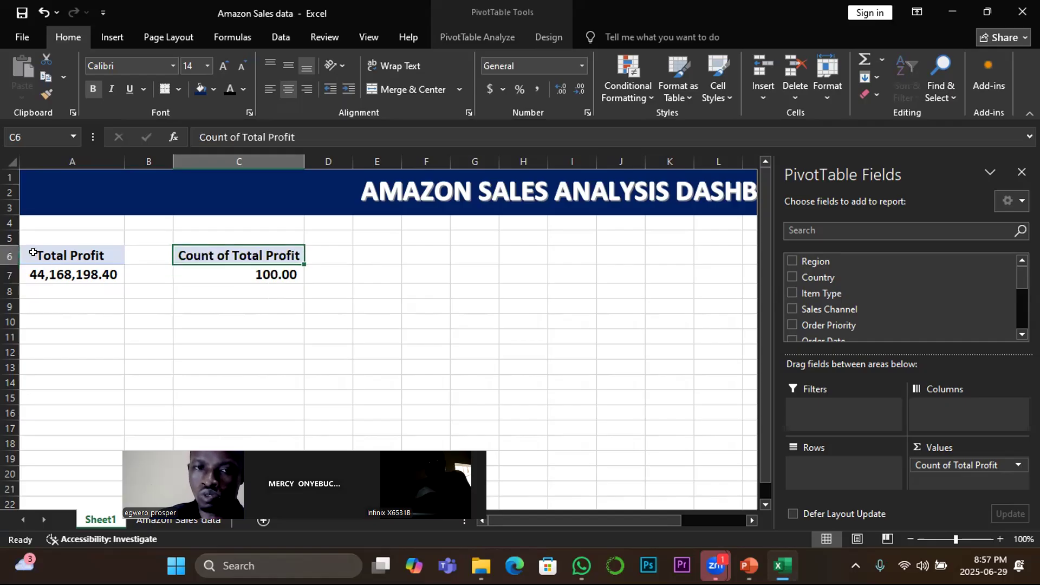
Step: Copy the Total Profit PivotTable from A6:A7 to cell E6 and widen column E to fit its contents
click(66, 263)
drag(66, 263, 76, 266)
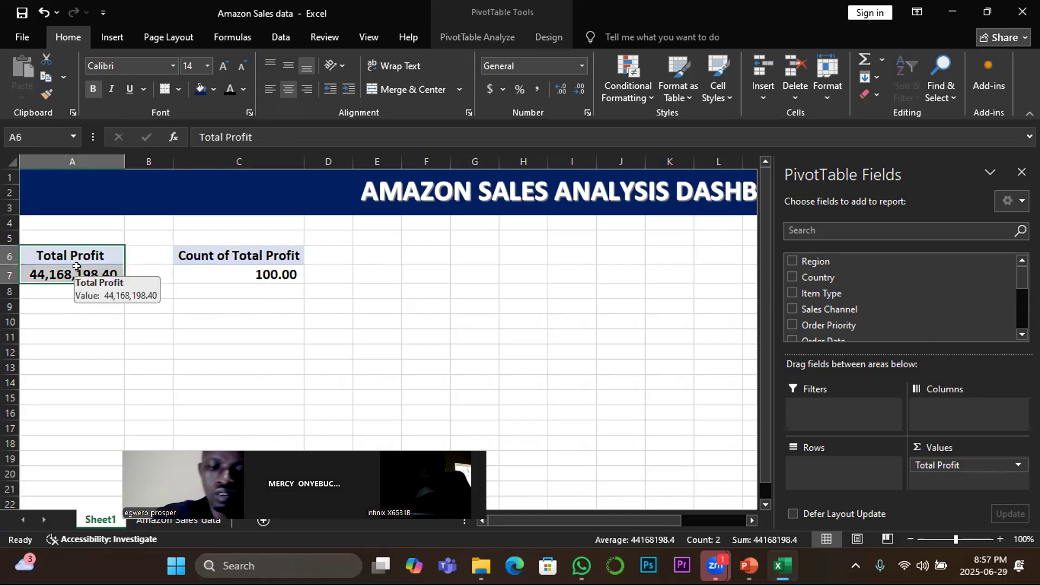
key(ctrl+c)
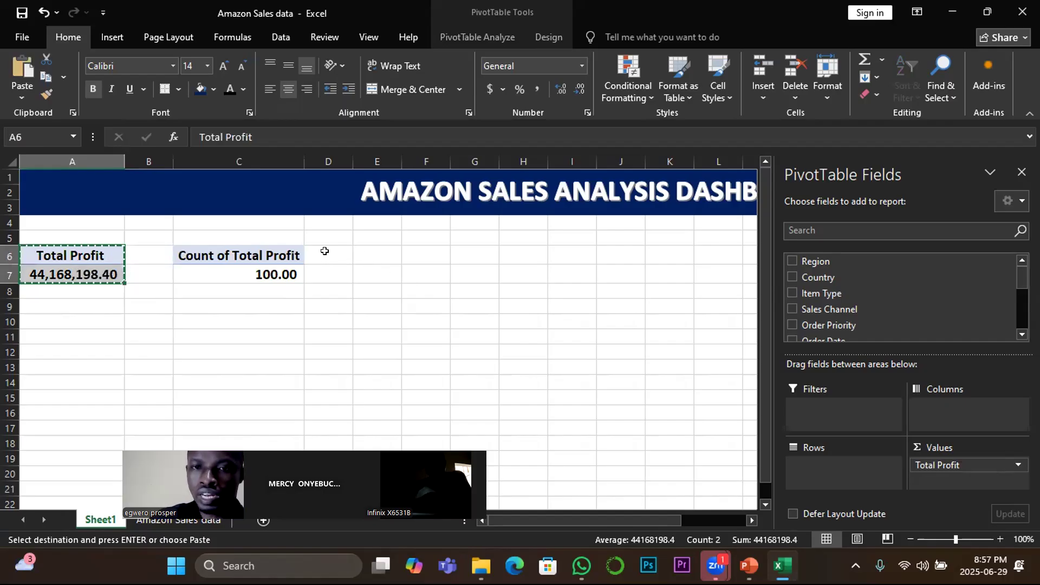
click(369, 249)
key(ctrl+v)
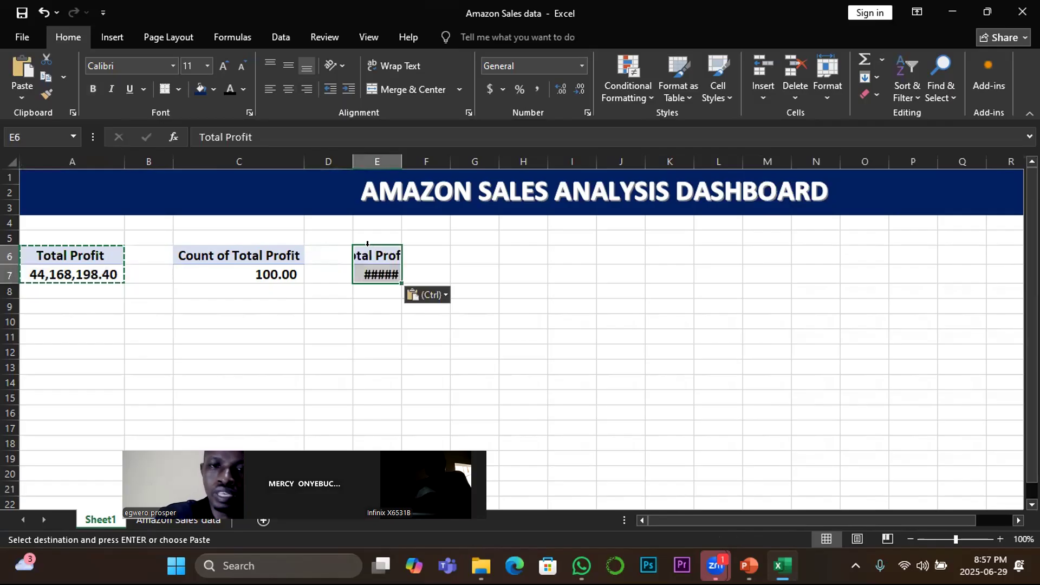
double_click(401, 161)
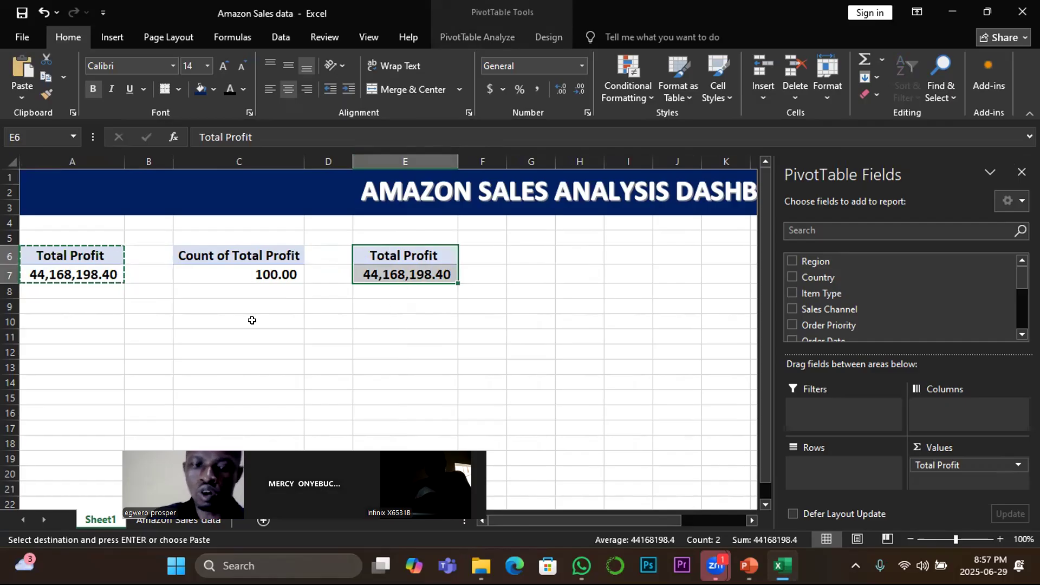
key(Escape)
click(381, 349)
Step: Summarize the copied PivotTable's value in cell E7 by Average and format it with the comma number style
click(412, 275)
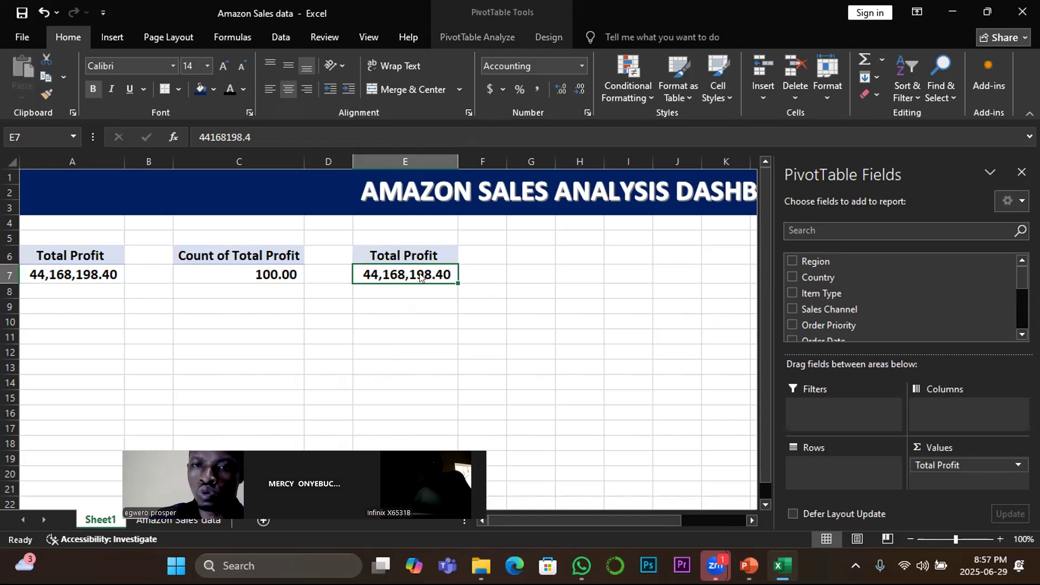
right_click(421, 276)
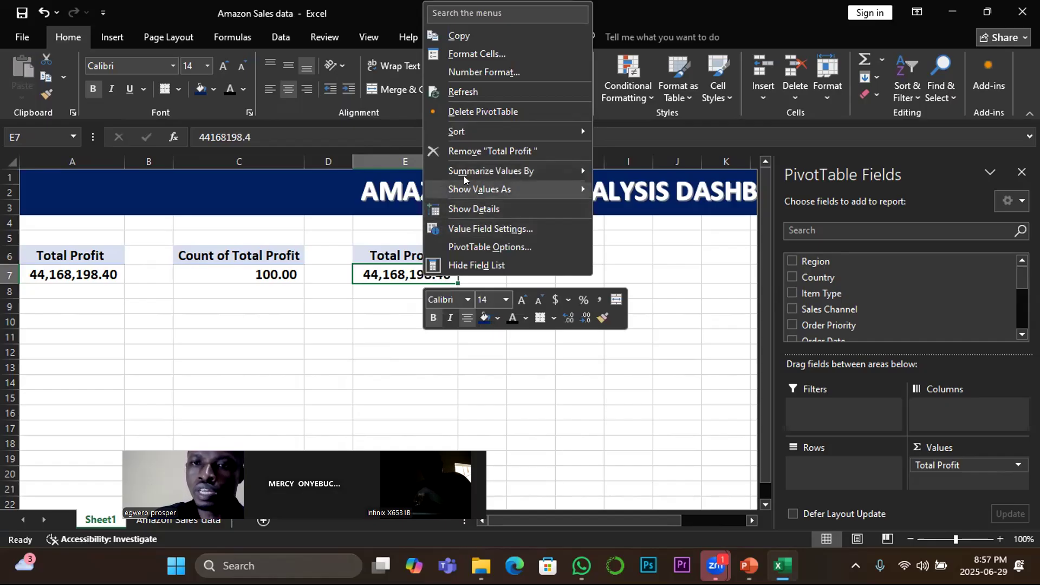
mouse_move(480, 171)
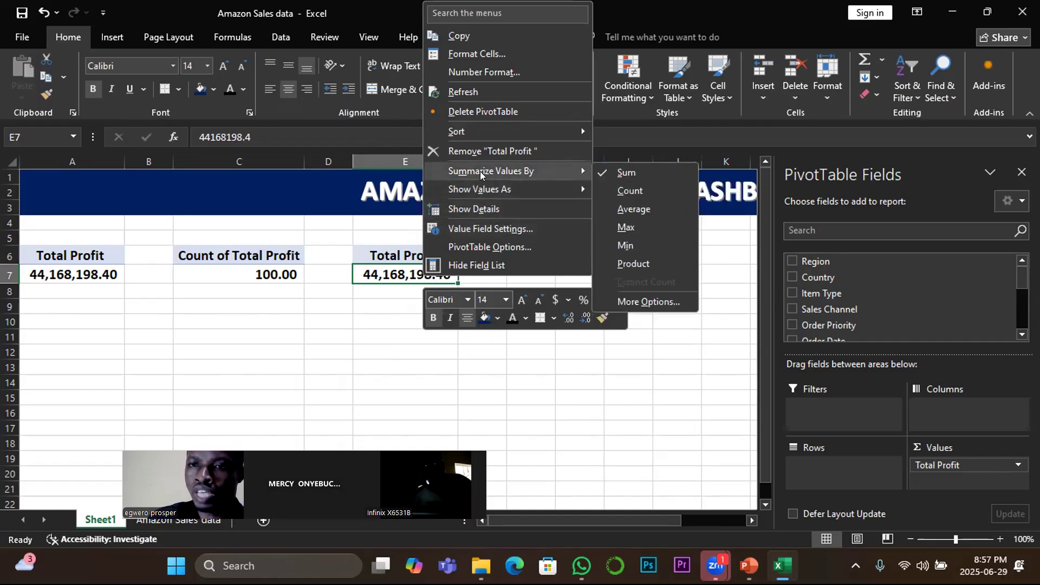
click(629, 210)
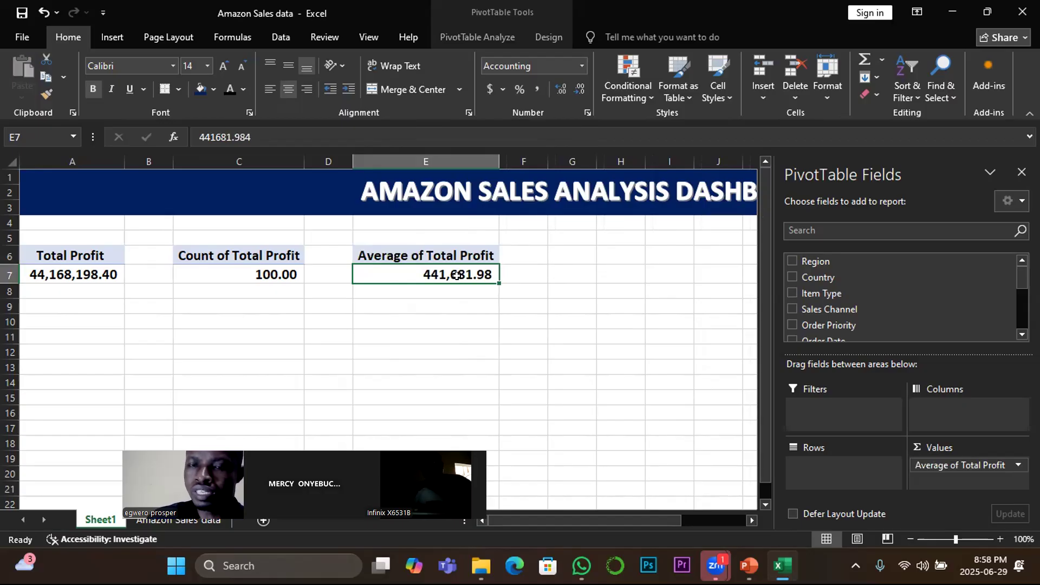
click(518, 89)
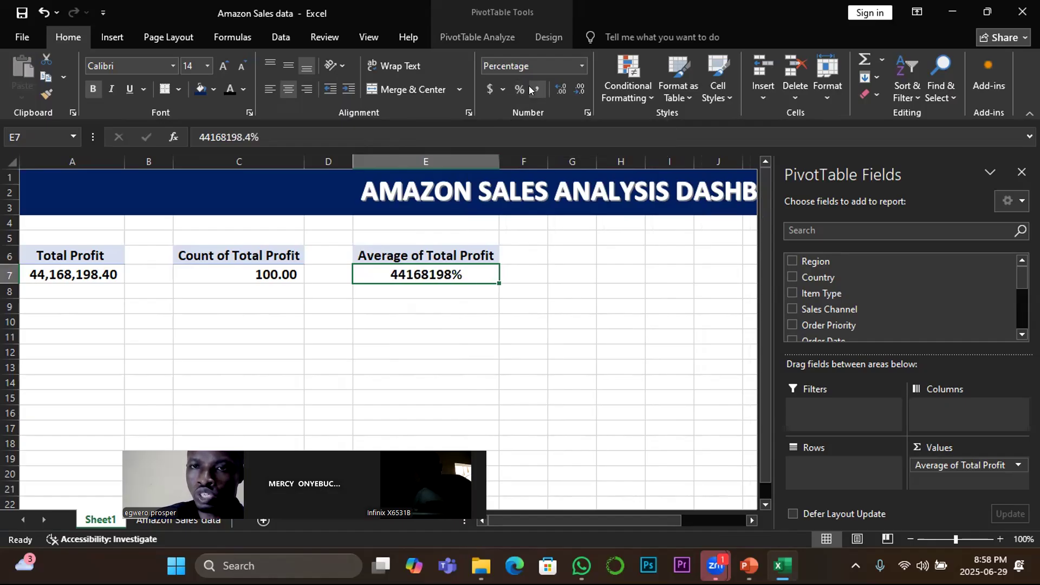
click(532, 89)
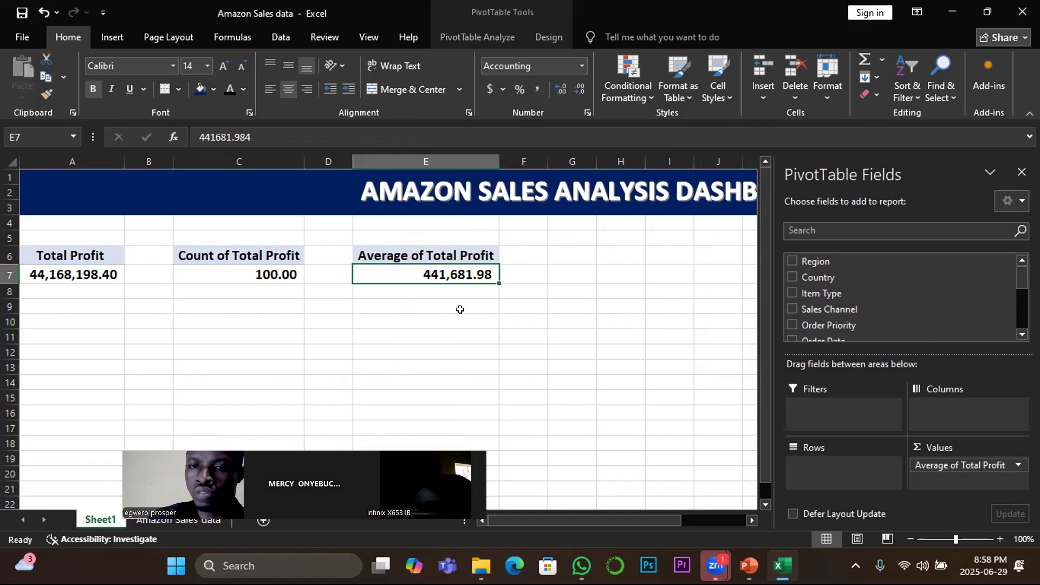
click(400, 316)
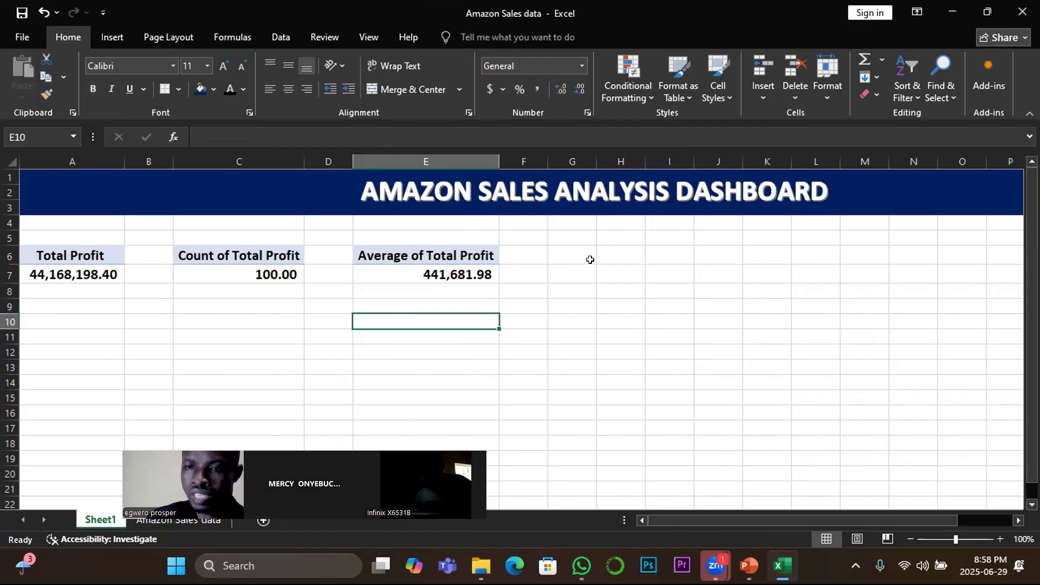
mouse_move(468, 274)
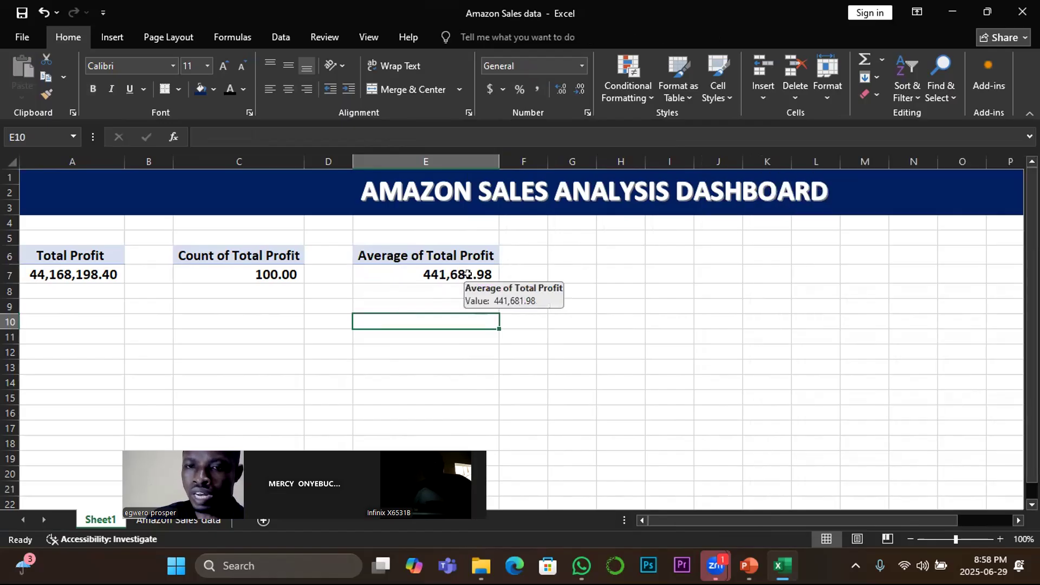
click(458, 274)
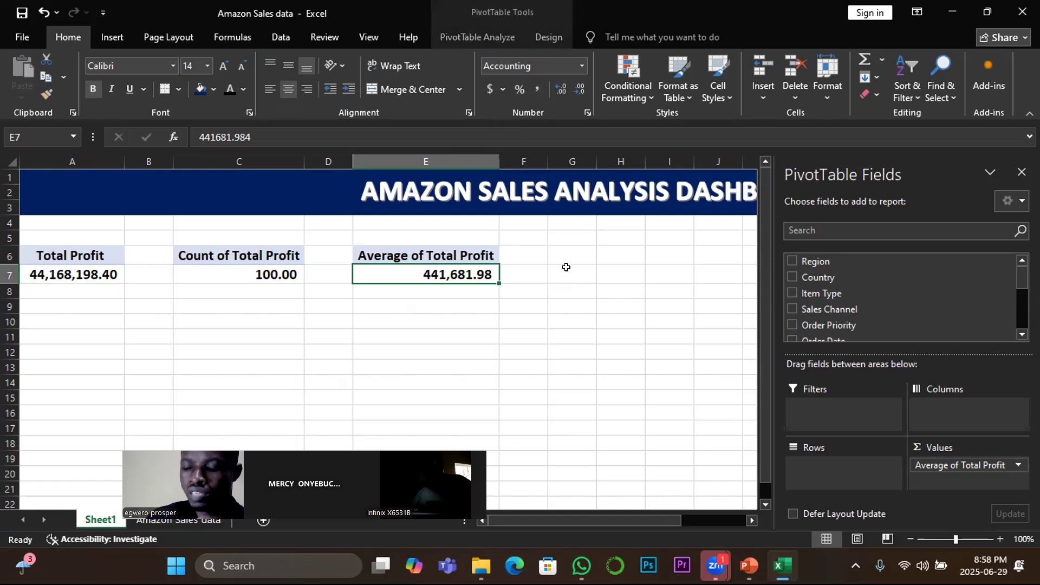
mouse_move(478, 275)
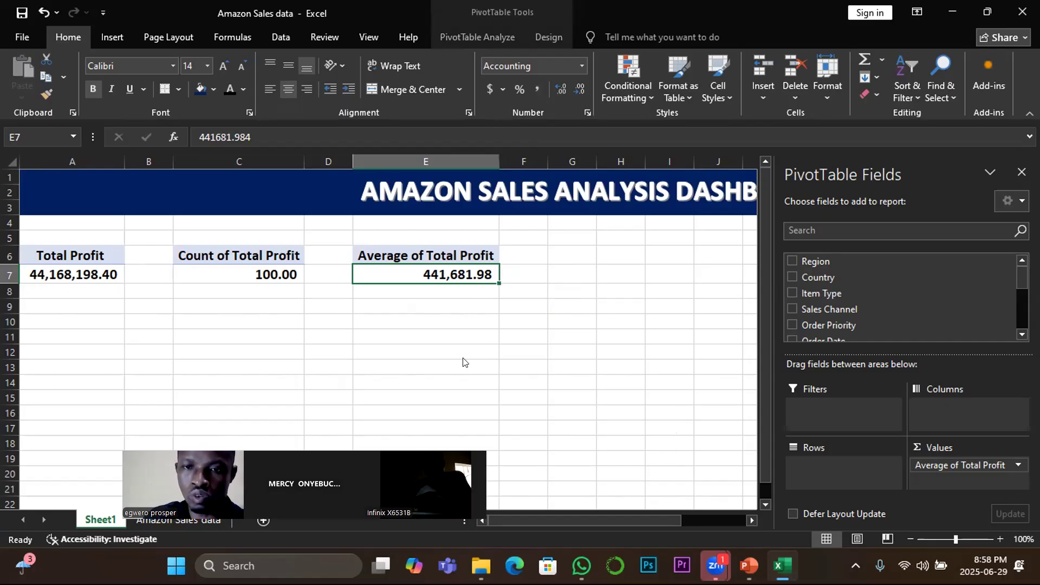
drag(304, 500, 466, 362)
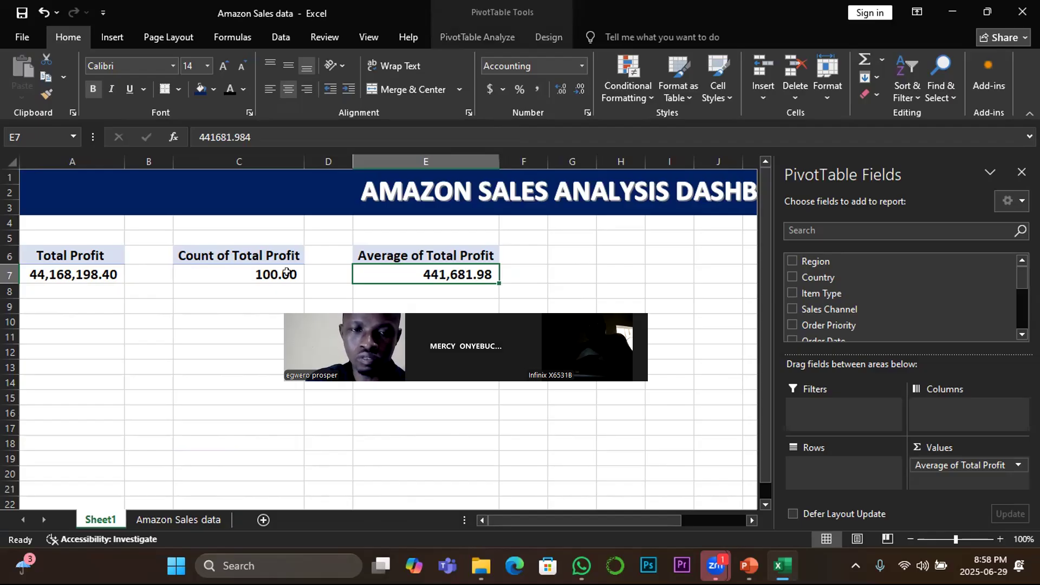
Step: Rename the Sheet1 worksheet as Dashboard
key(ctrl+Page_Down)
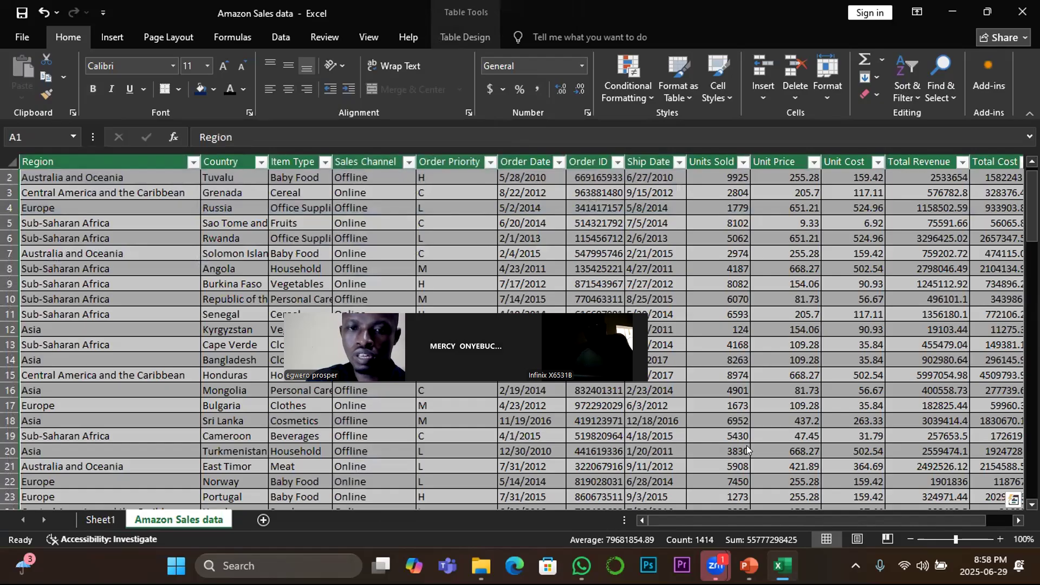
key(ctrl+Page_Up)
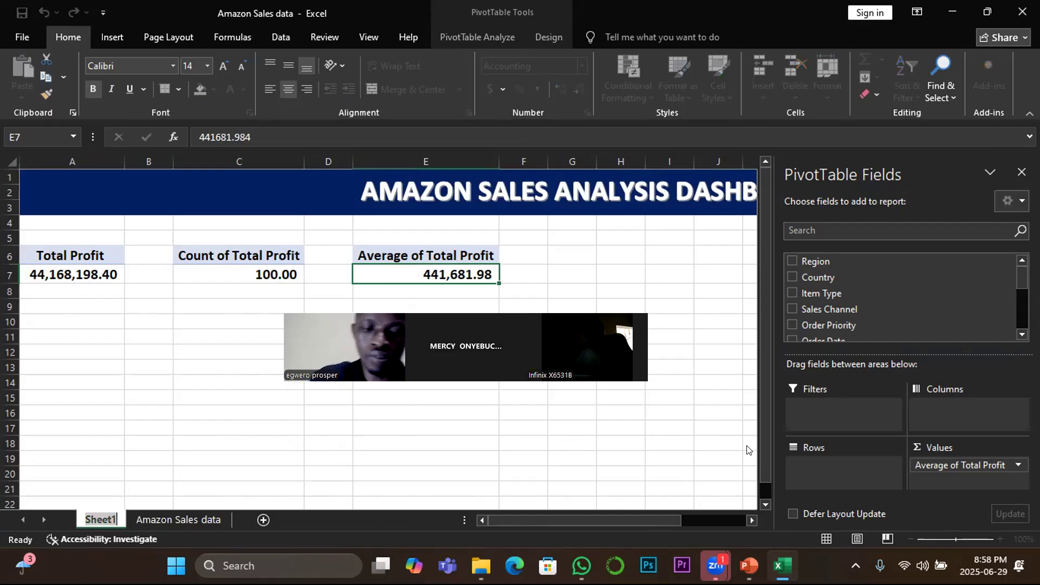
text(Dash)
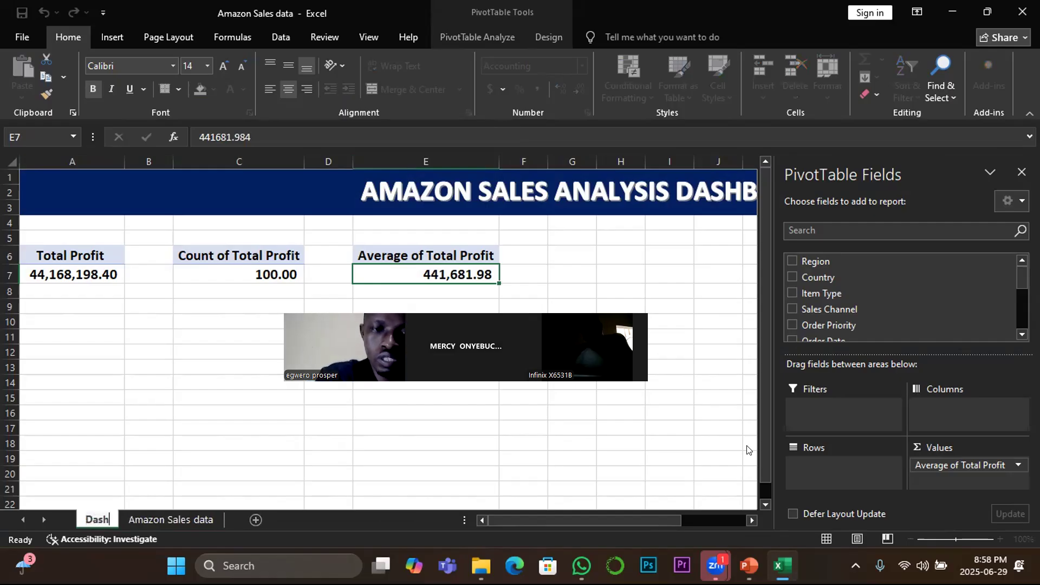
text(bo)
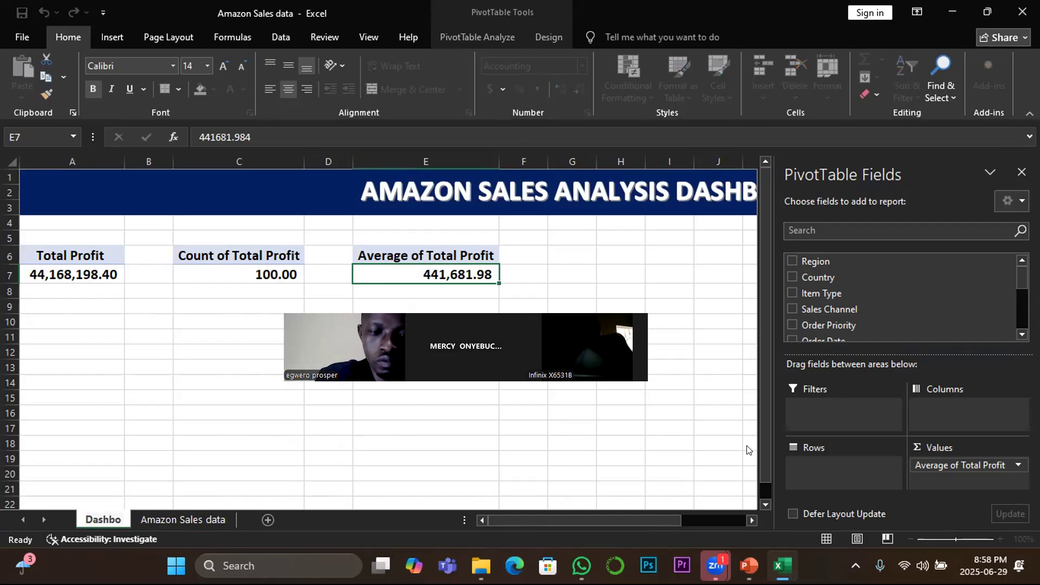
text(a)
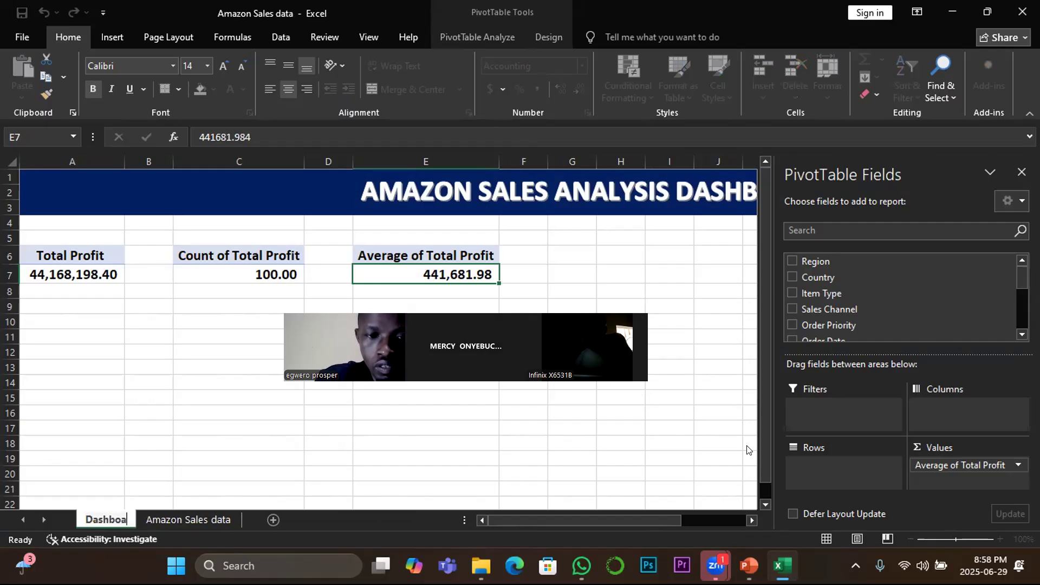
text(rd)
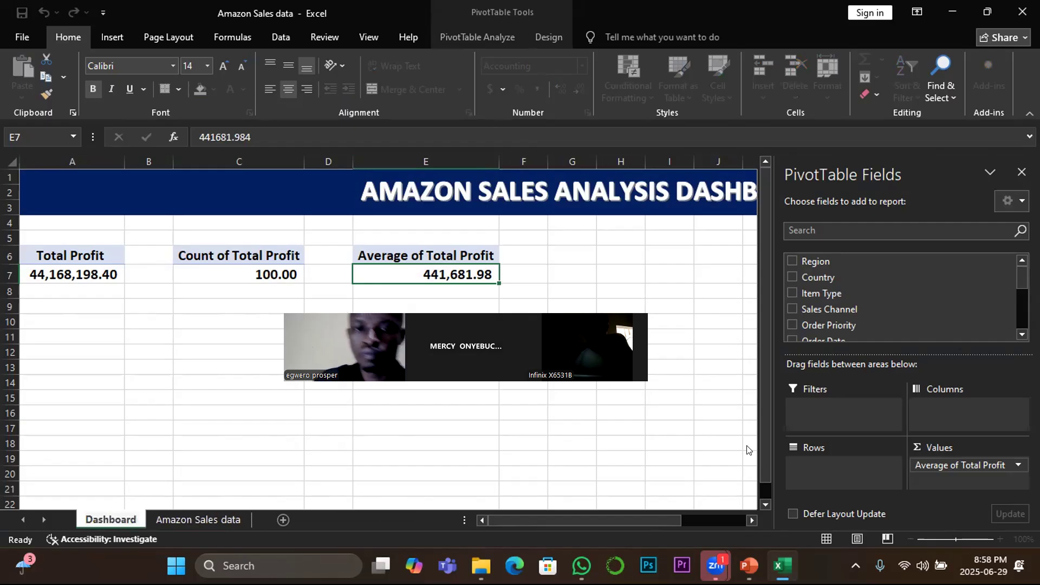
click(177, 380)
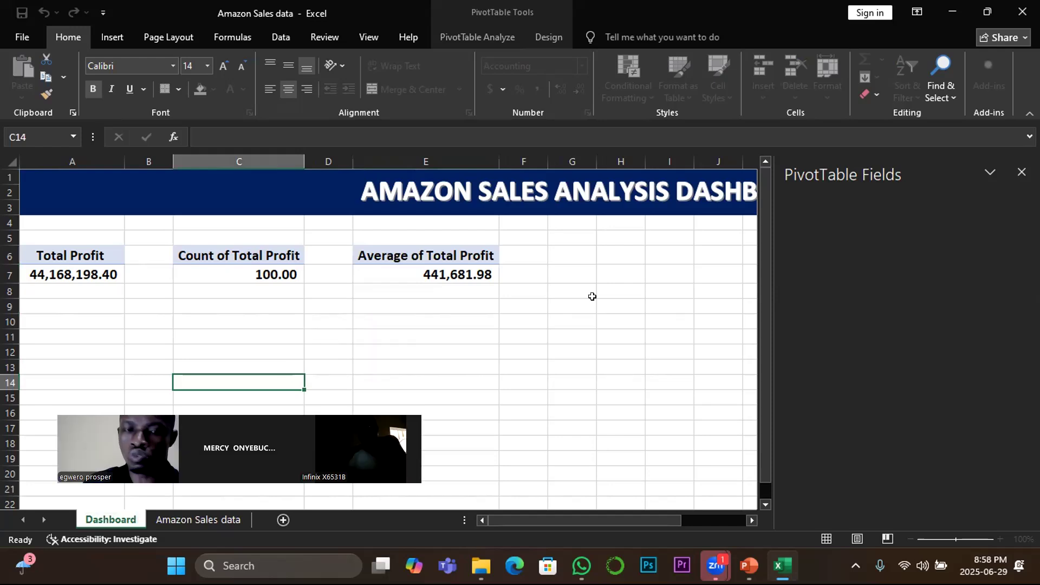
click(564, 251)
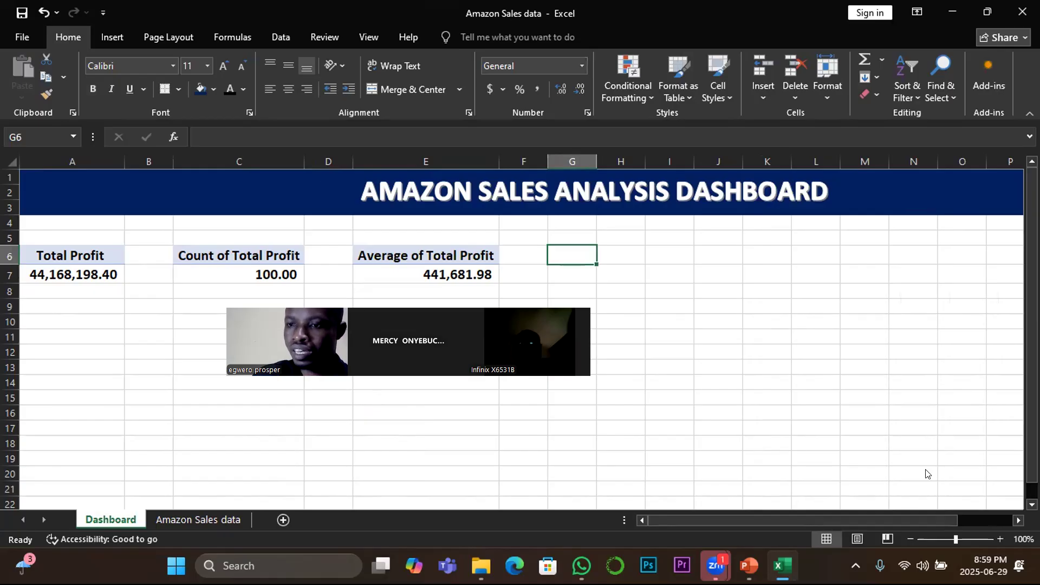
click(199, 520)
scroll(876, 174, right, 1)
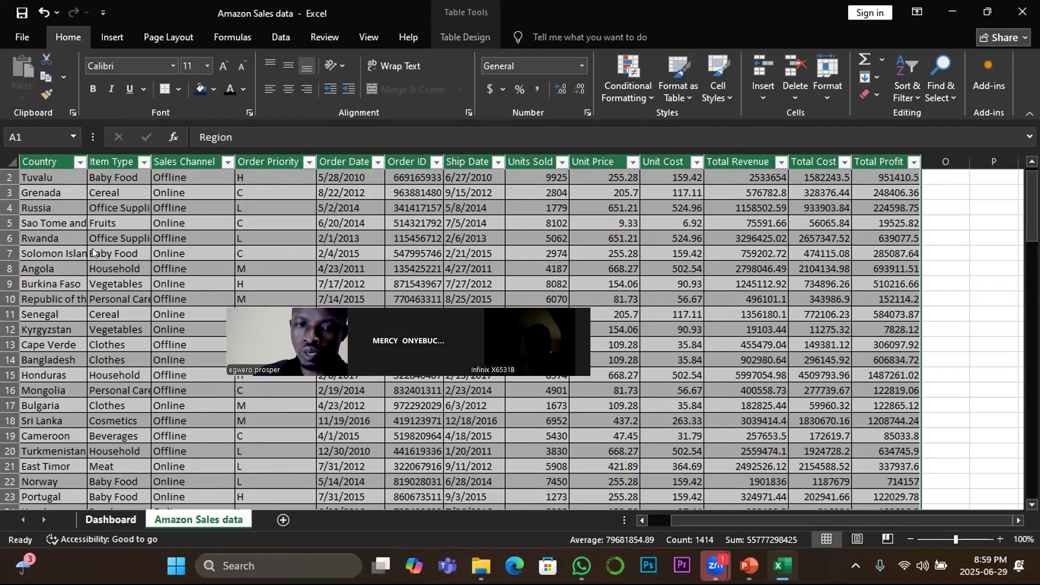
click(110, 519)
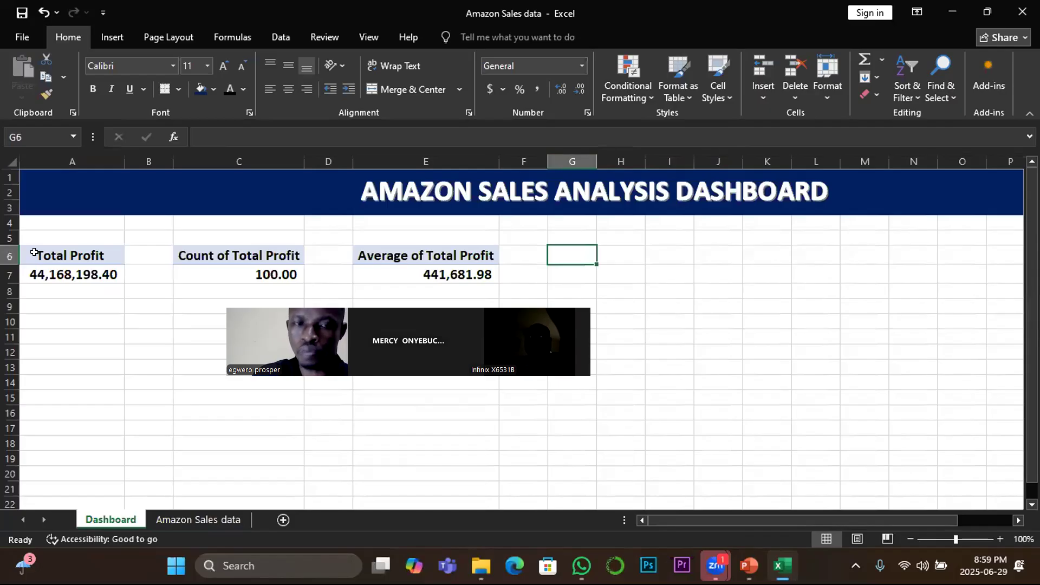
Step: Copy the Total Profit PivotTable from A6:A7 to cell G6 and widen column G to show its full contents
drag(33, 252, 93, 275)
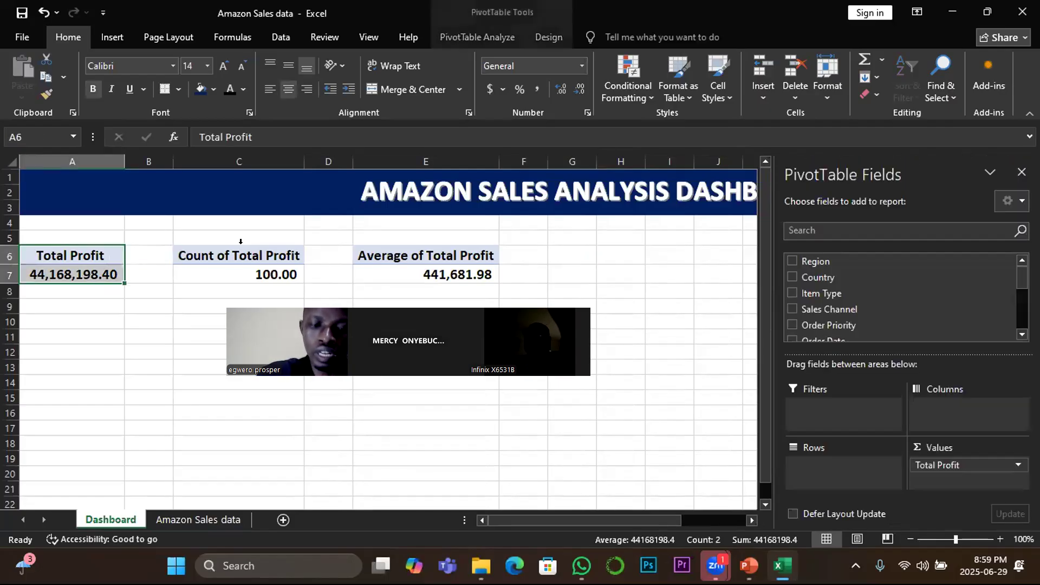
key(ctrl+c)
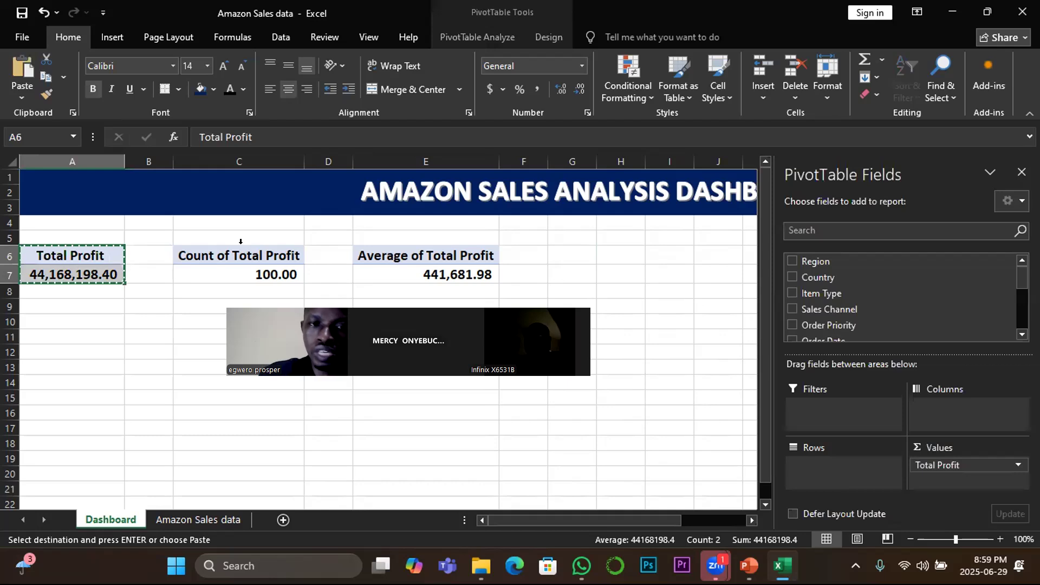
click(568, 253)
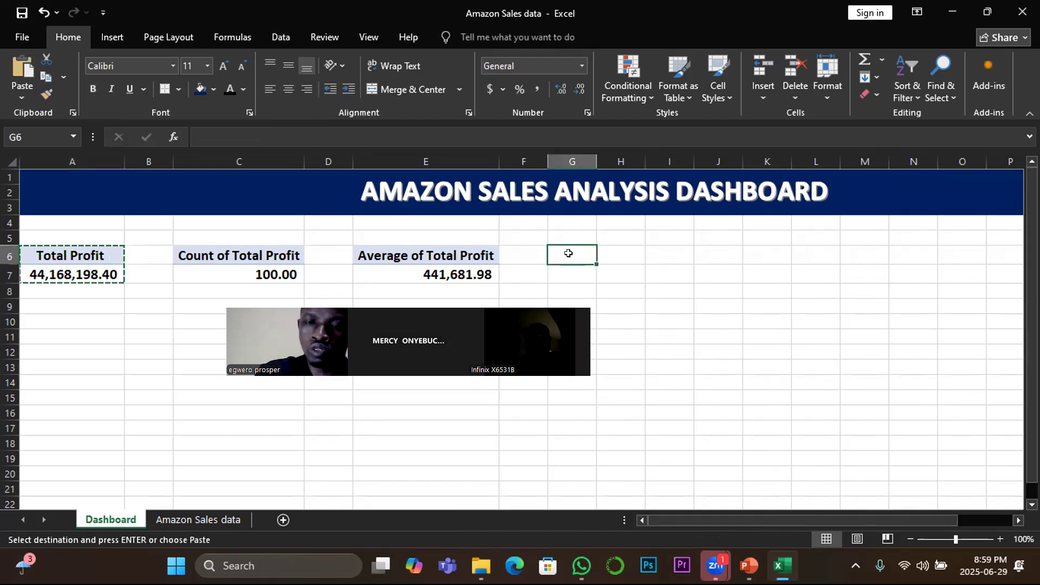
key(ctrl+v)
drag(594, 159, 653, 158)
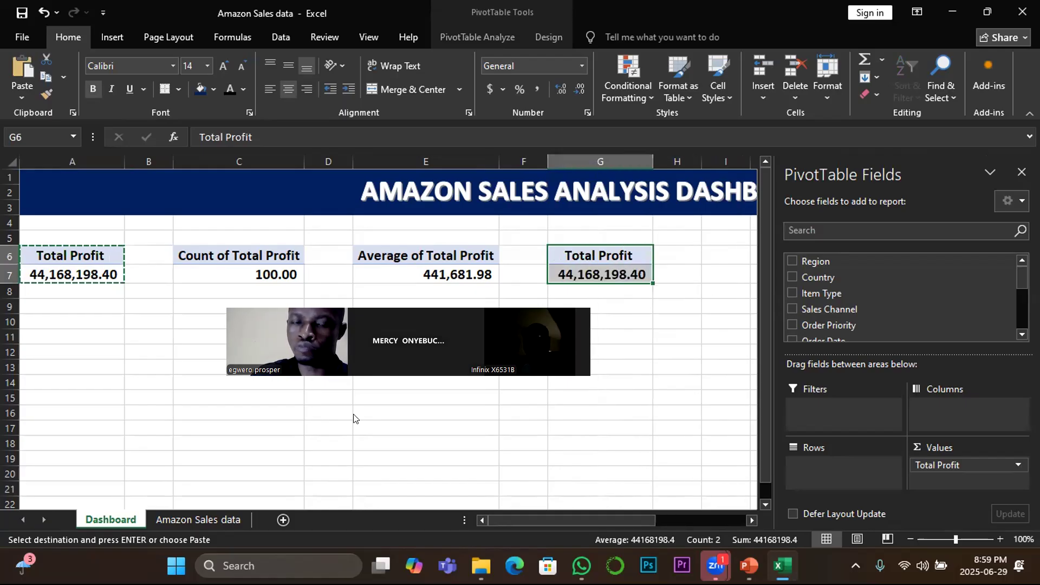
Step: Replace the Total Profit field with Total Revenue in the PivotTable at G6
drag(355, 347, 213, 453)
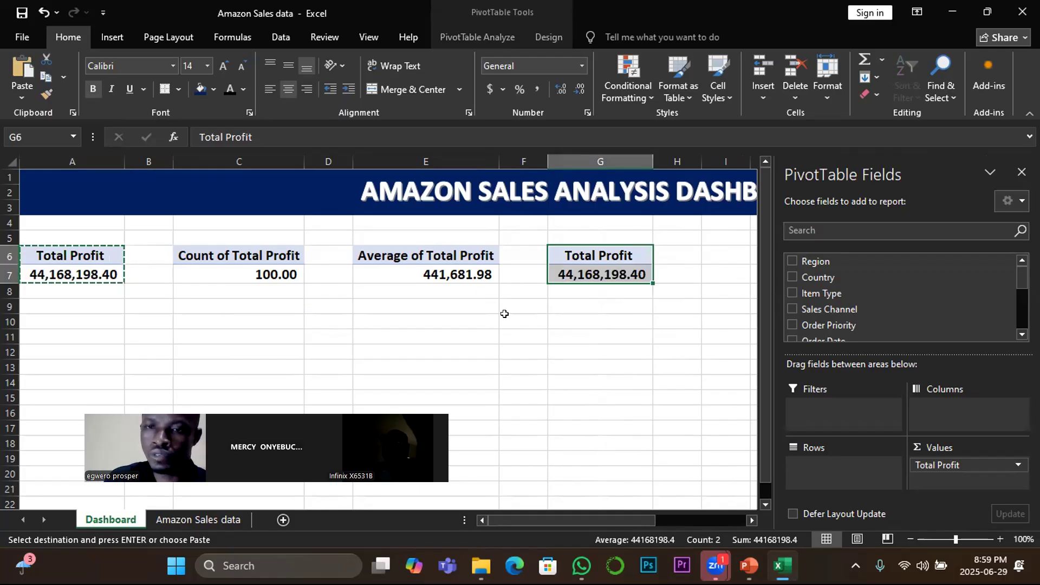
key(Escape)
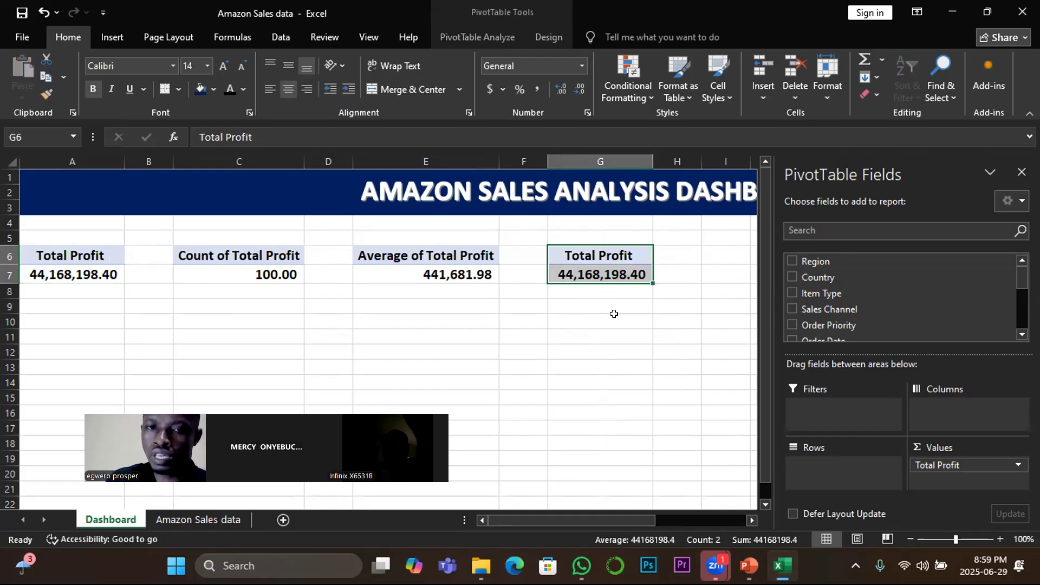
click(615, 273)
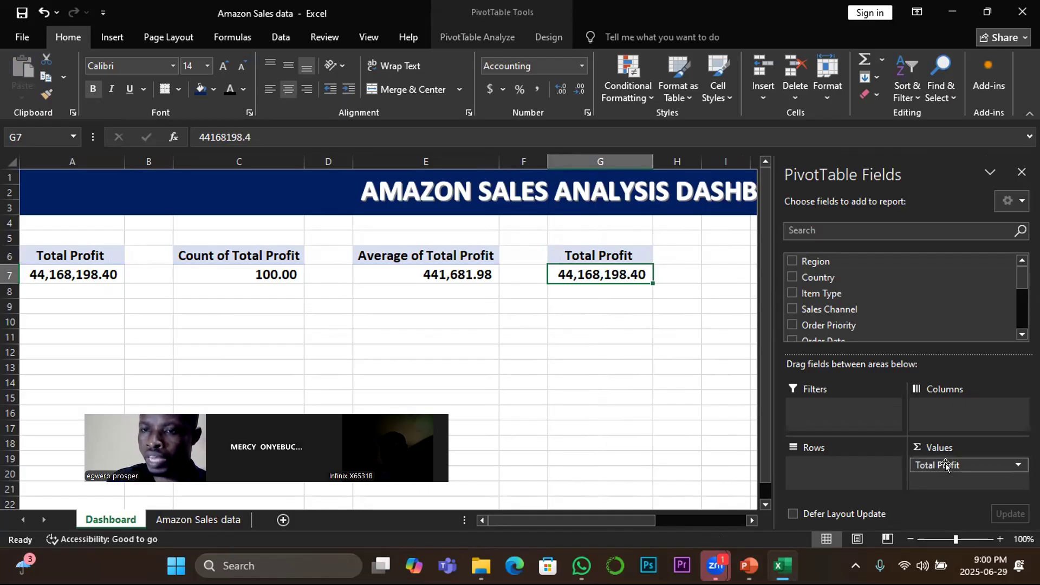
scroll(815, 328, down, 1)
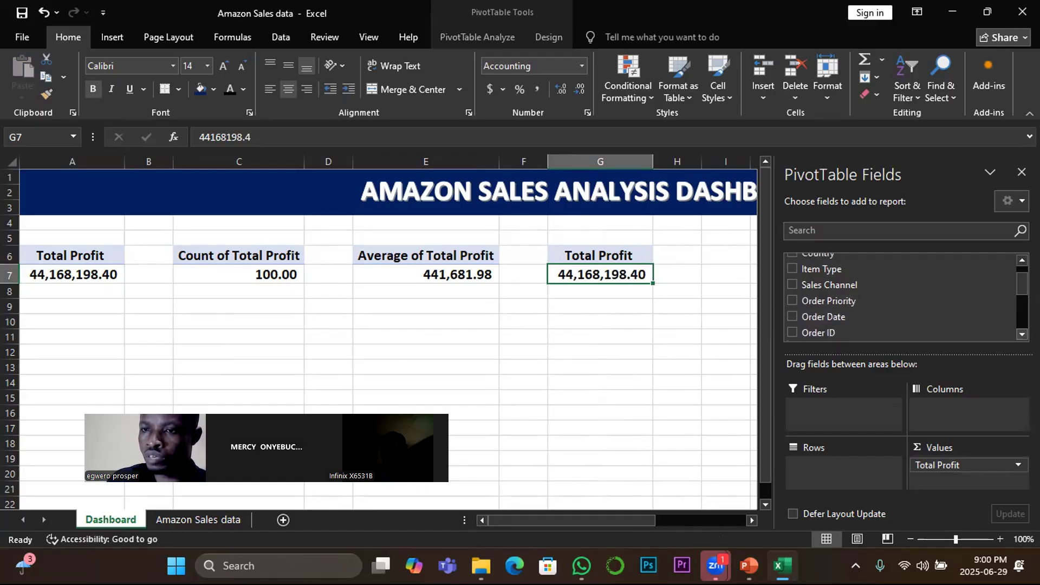
scroll(905, 297, down, 2)
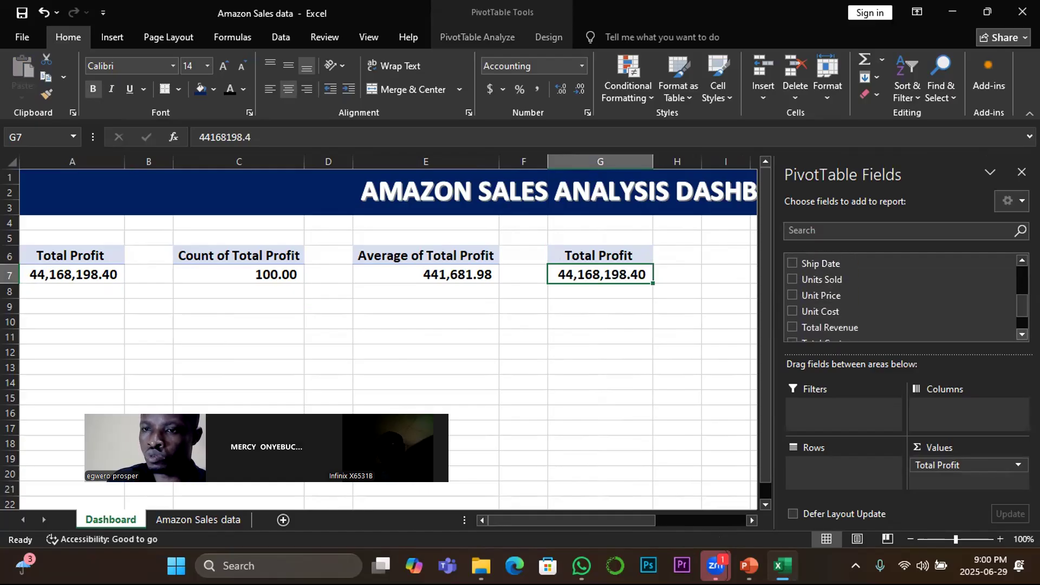
click(1022, 334)
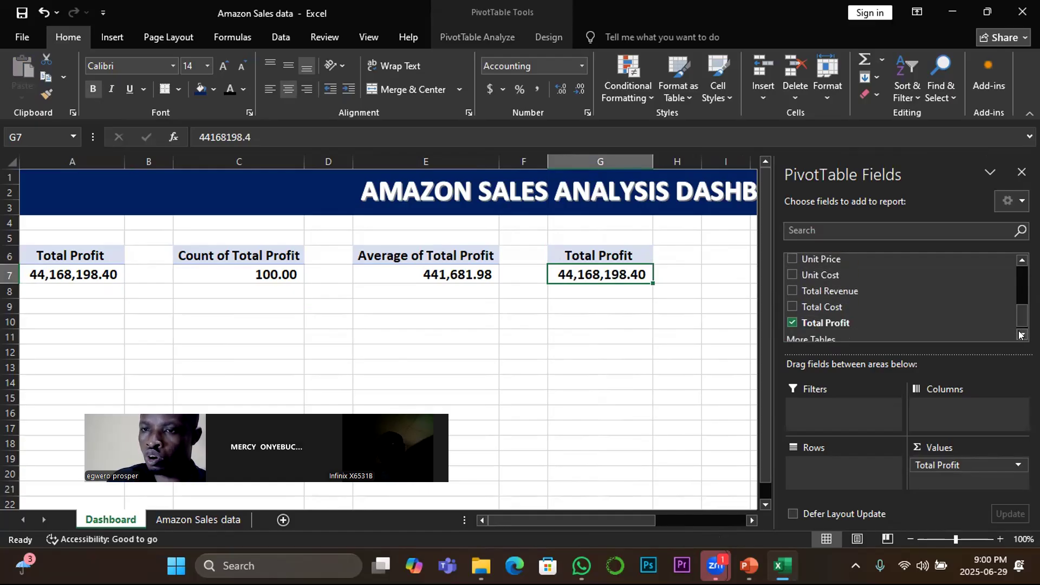
click(793, 323)
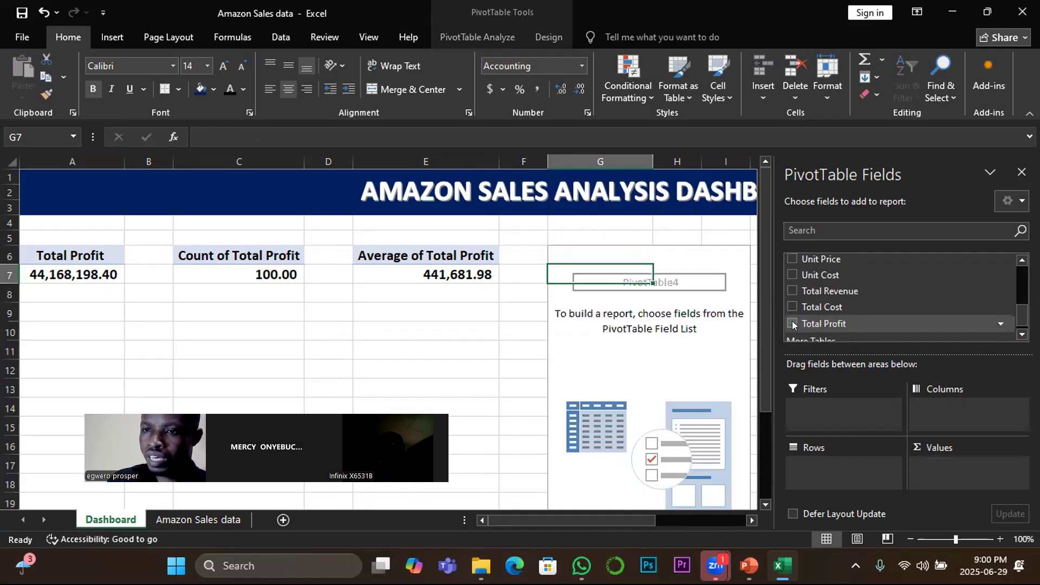
click(792, 291)
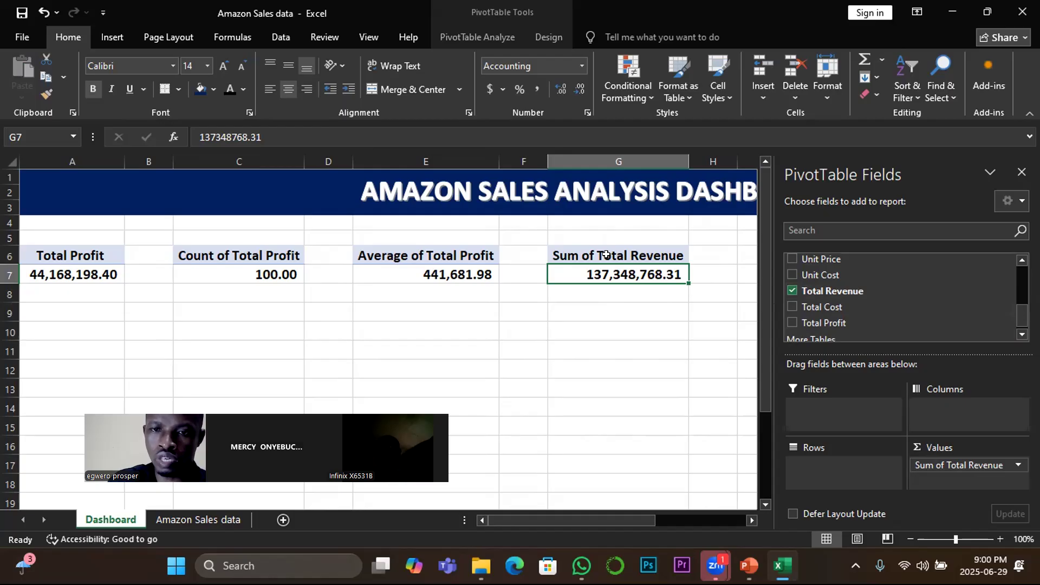
click(589, 254)
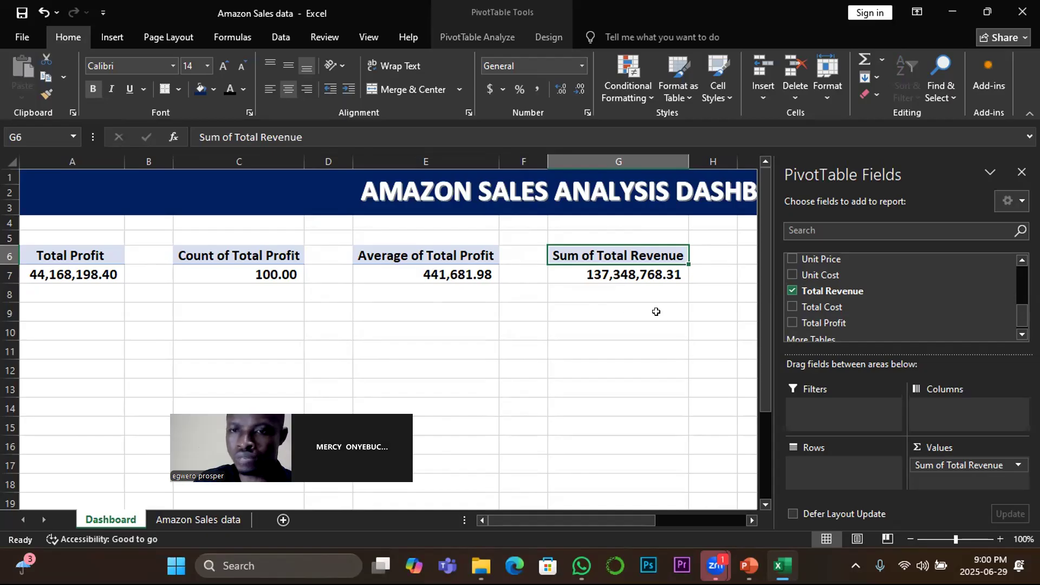
click(637, 296)
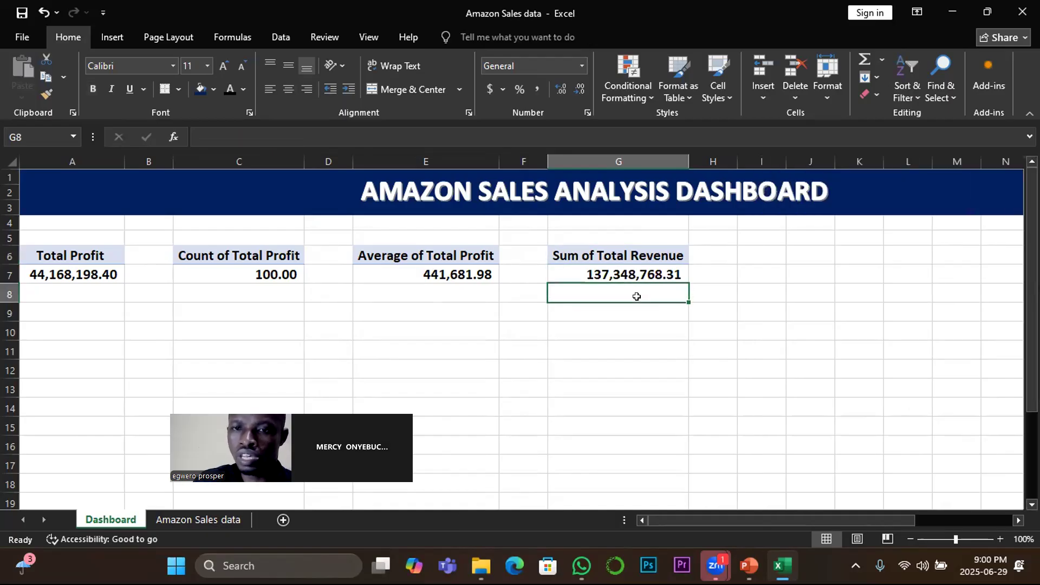
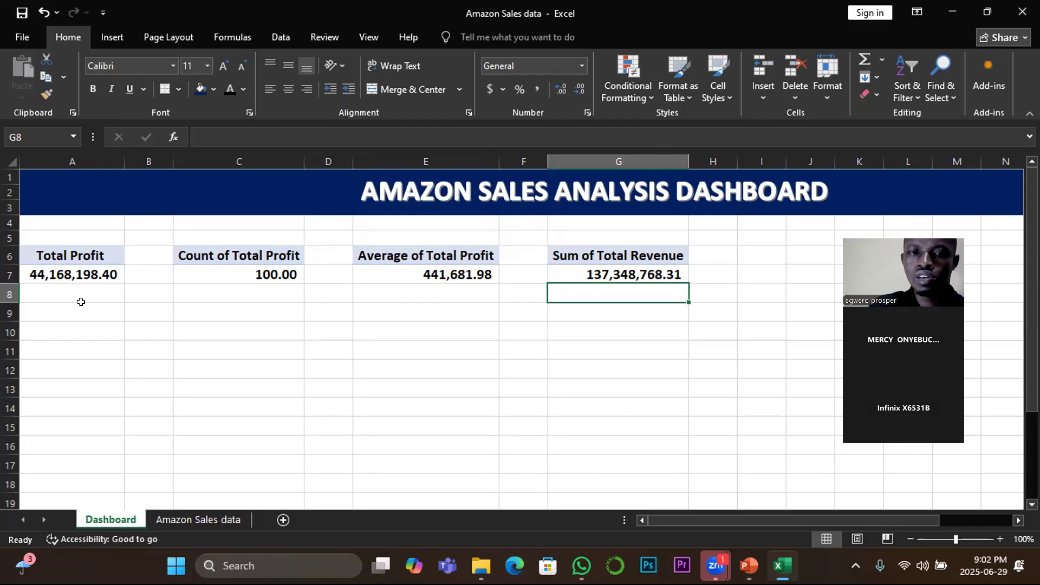
mouse_move(66, 275)
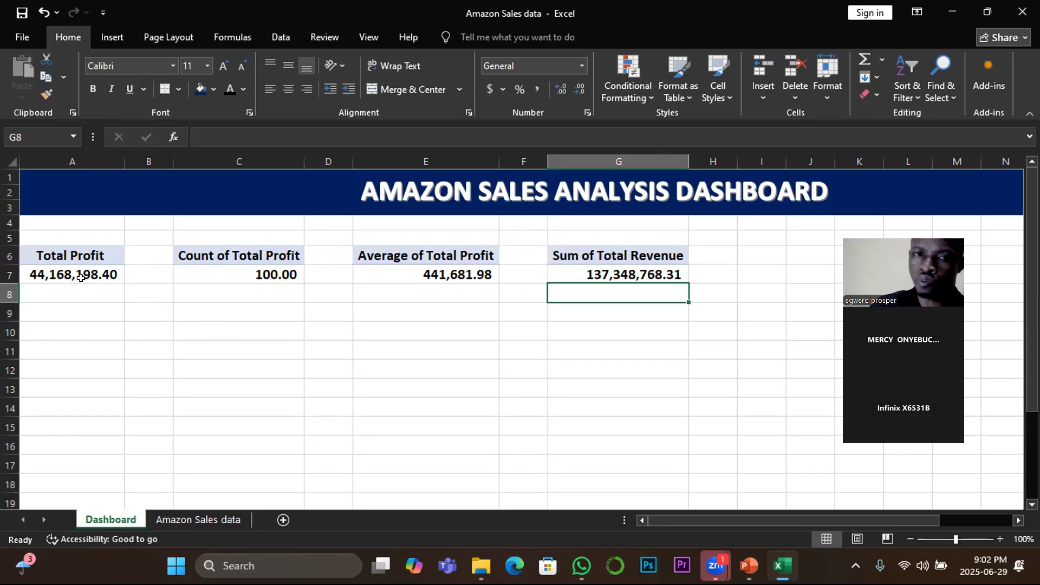
mouse_move(105, 274)
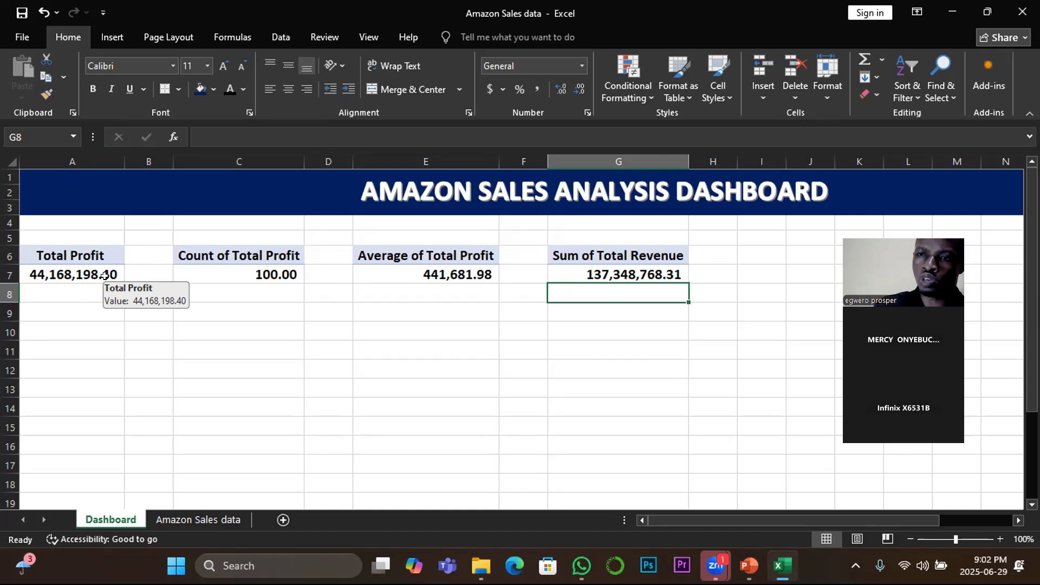
click(69, 275)
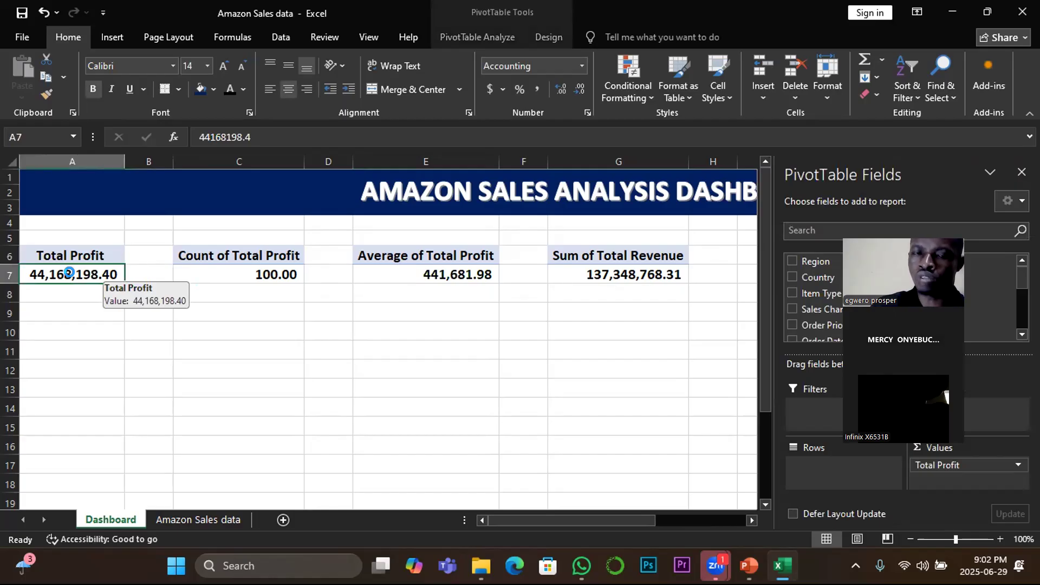
click(60, 306)
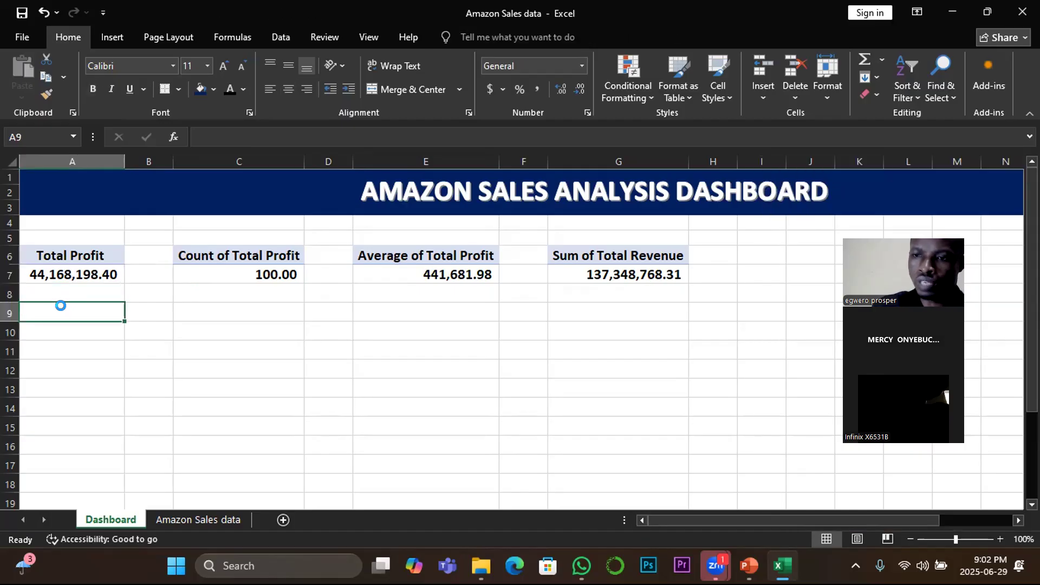
Step: Insert a PivotTable based on Table1 from the Amazon Sales data sheet into the existing Dashboard worksheet at cell A9
key(ctrl+Page_Down)
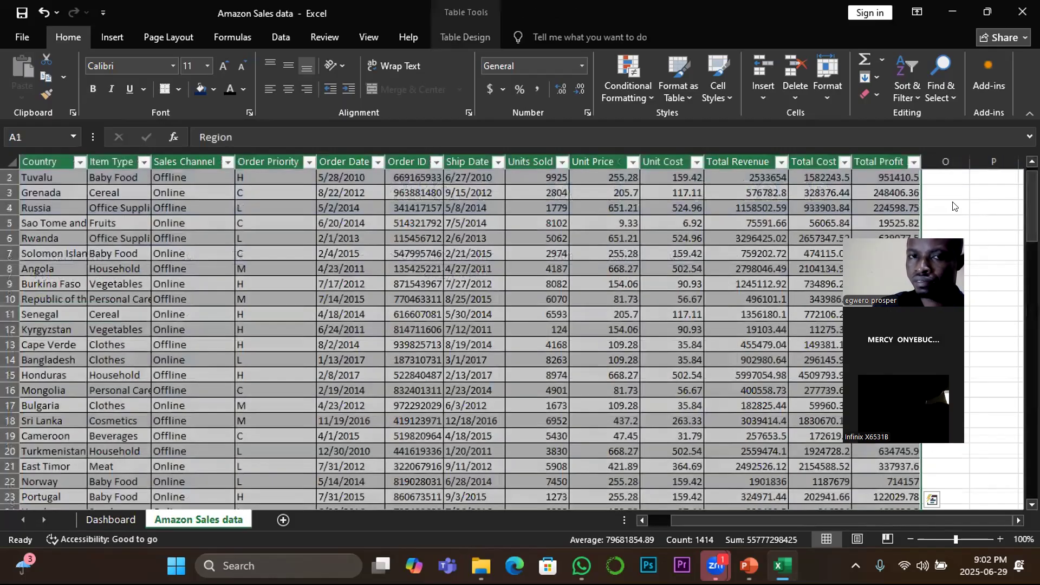
drag(958, 238, 953, 204)
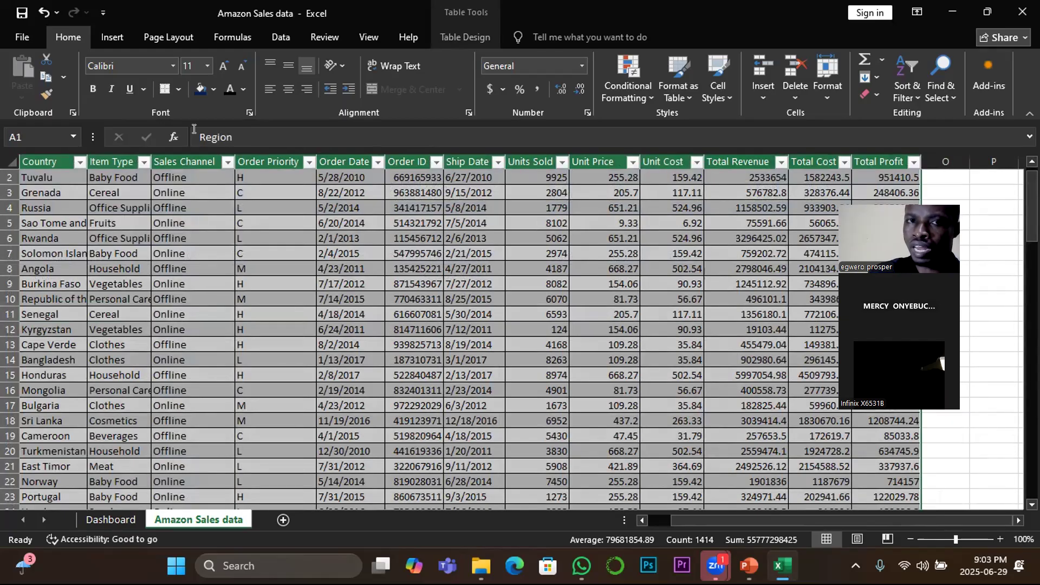
click(112, 38)
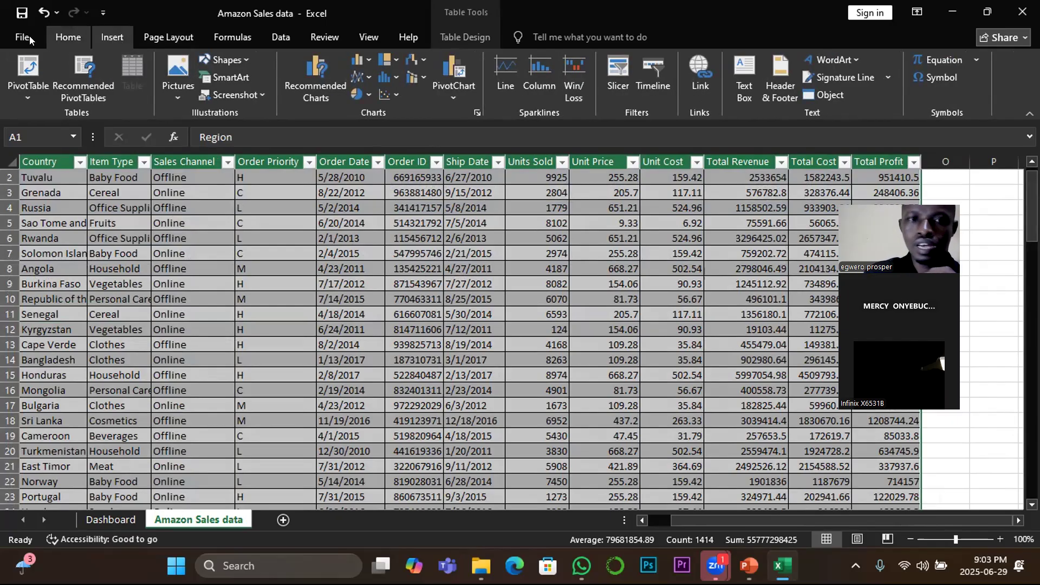
click(28, 68)
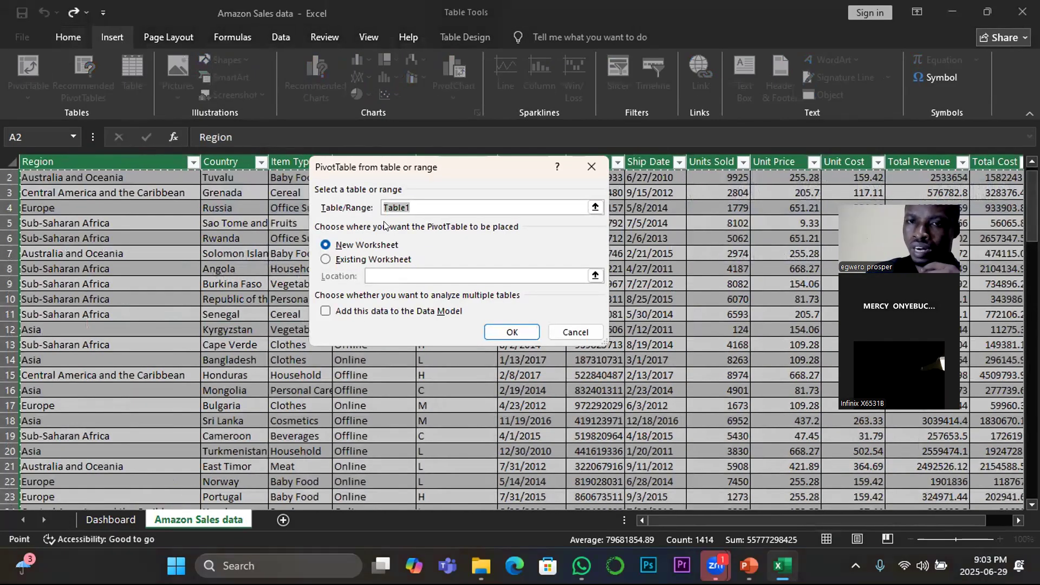
click(325, 260)
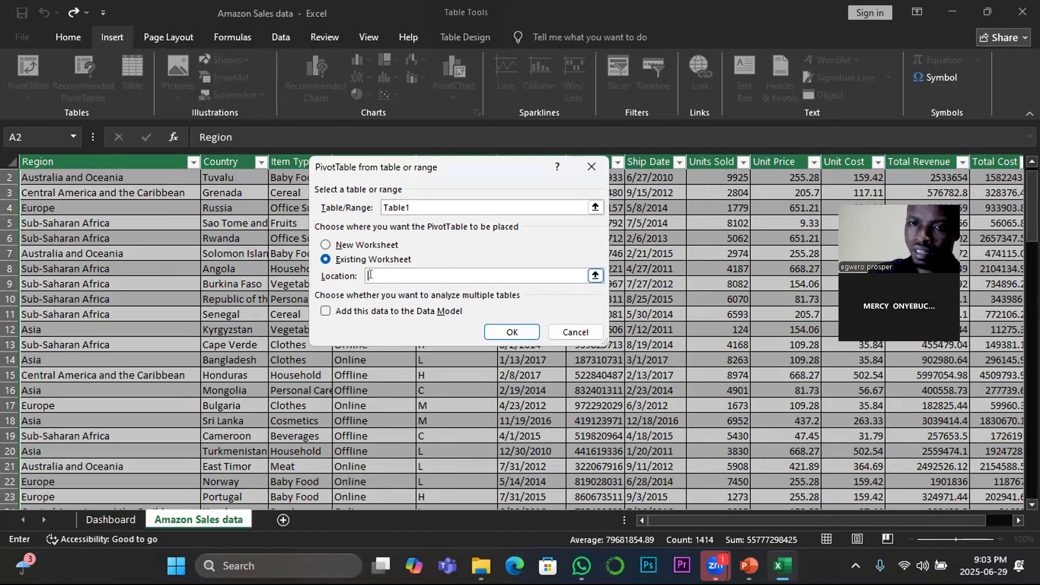
key(ctrl+Page_Up)
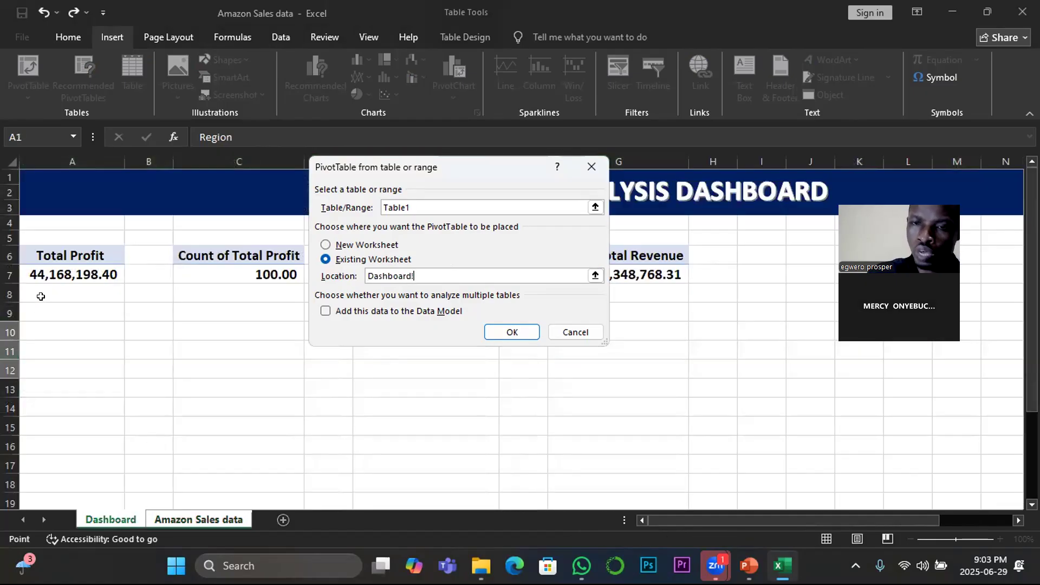
click(43, 309)
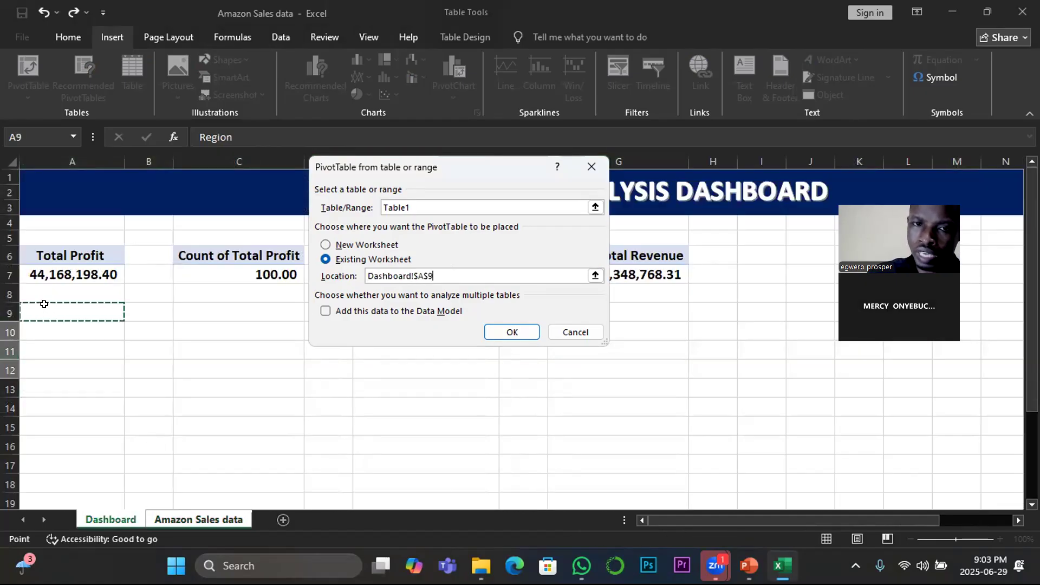
click(490, 333)
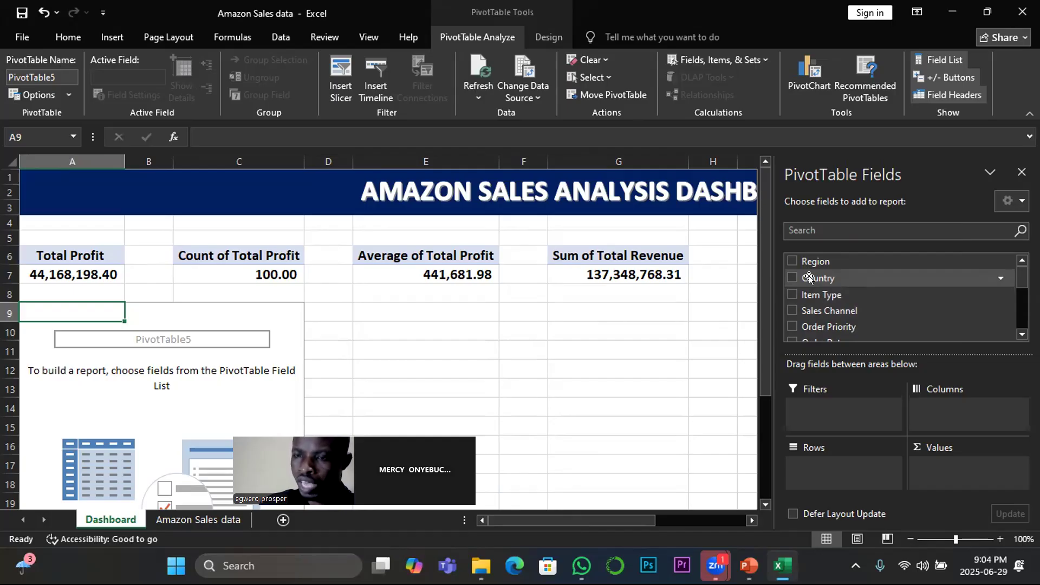
Step: Build the PivotTable at A9 with Country as rows and the sum of Total Profit as values
drag(809, 278, 825, 470)
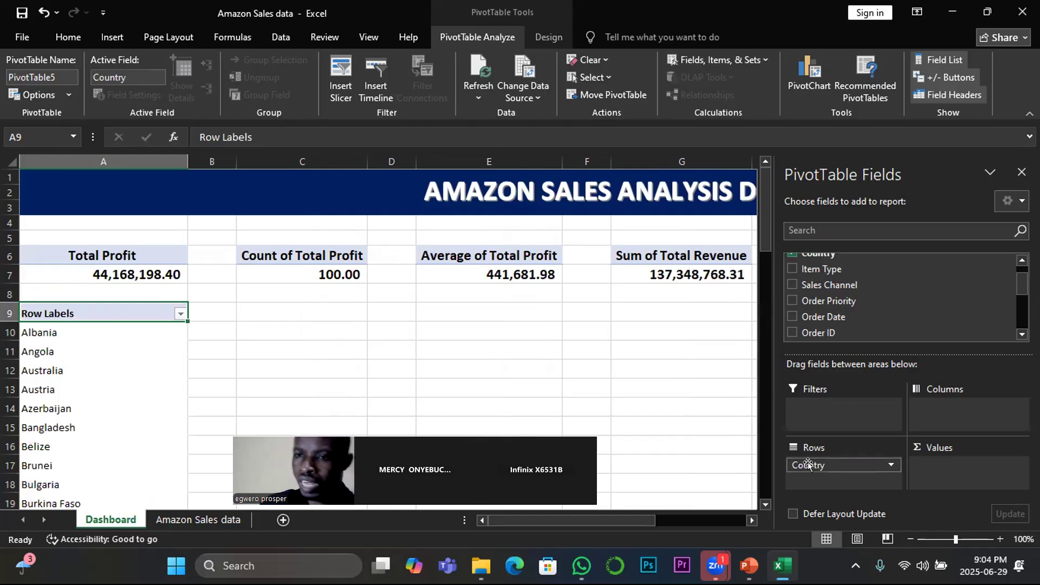
mouse_move(808, 465)
mouse_down()
mouse_move(863, 426)
mouse_move(937, 403)
mouse_move(858, 461)
mouse_move(817, 473)
mouse_up()
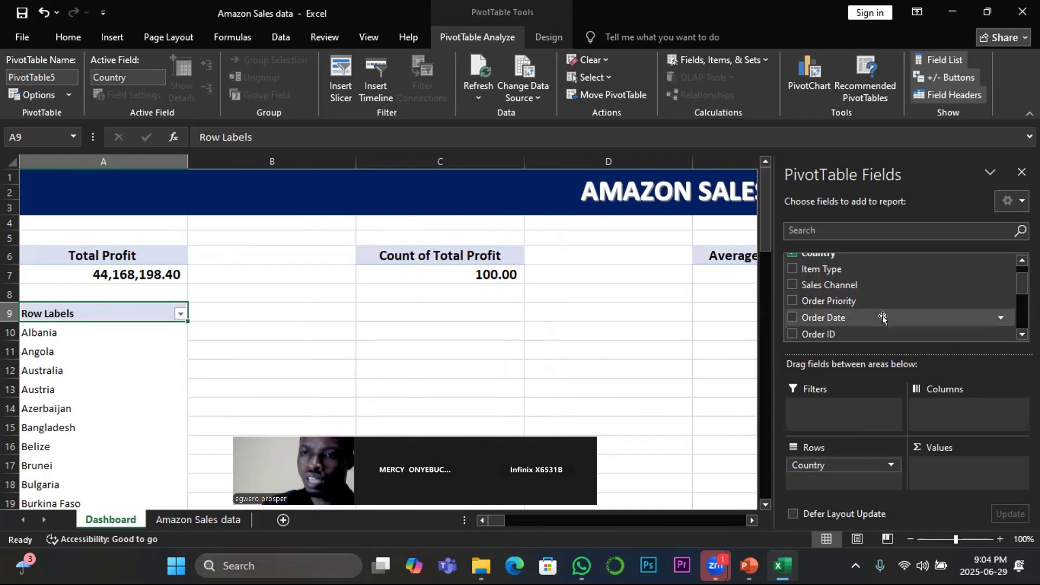
scroll(853, 331, down, 2)
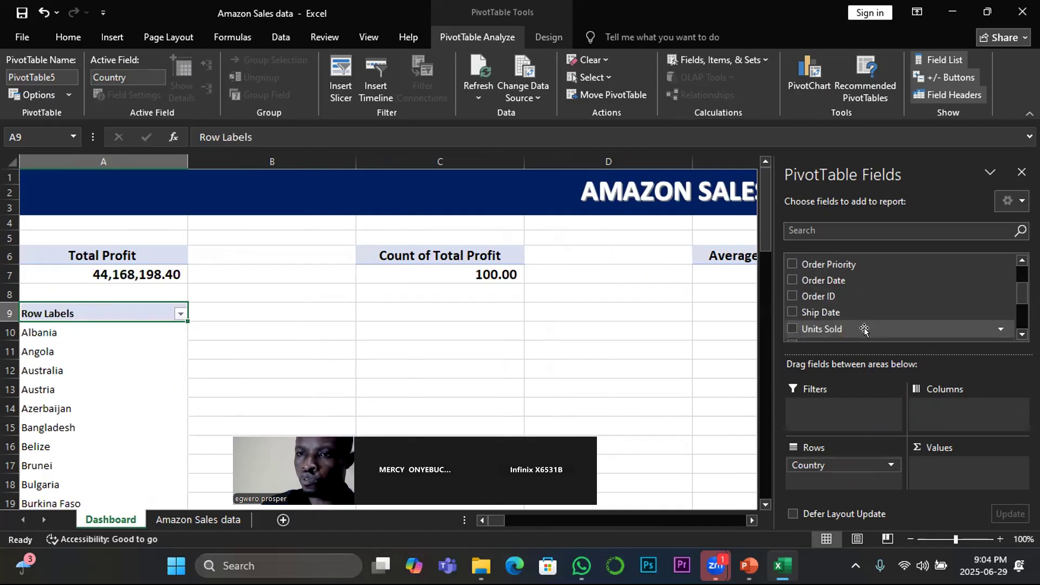
scroll(855, 334, down, 2)
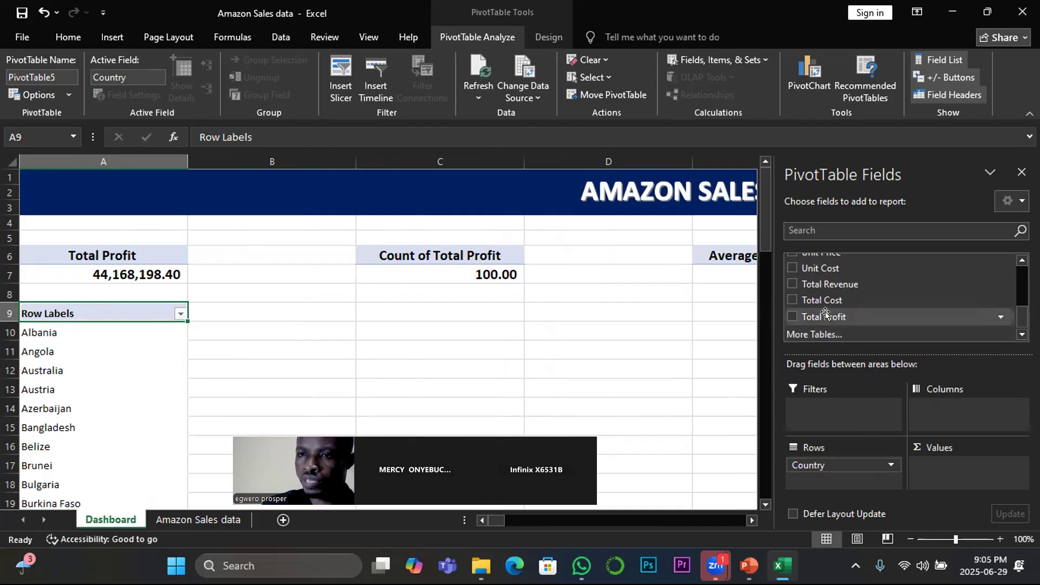
drag(825, 314, 955, 470)
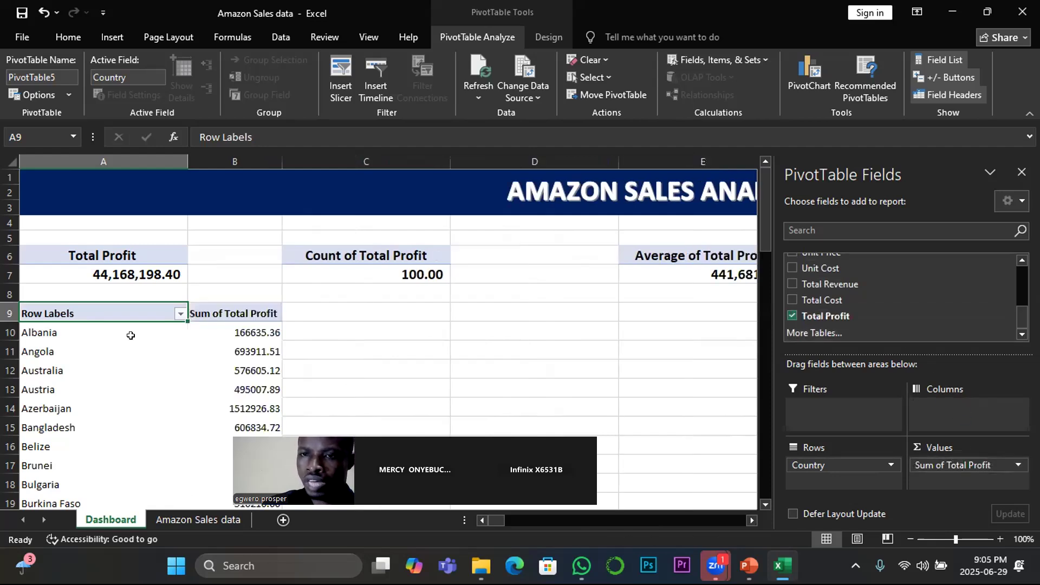
Step: Examine the total profit listed for each country in the new PivotTable, down to its Grand Total row
scroll(192, 337, down, 1)
scroll(192, 338, down, 2)
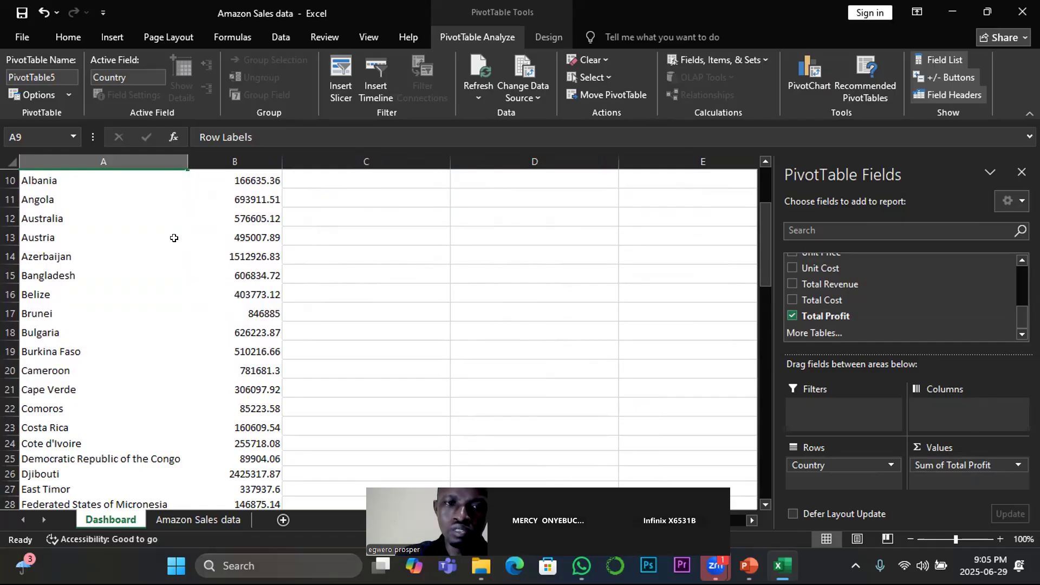
scroll(64, 206, up, 2)
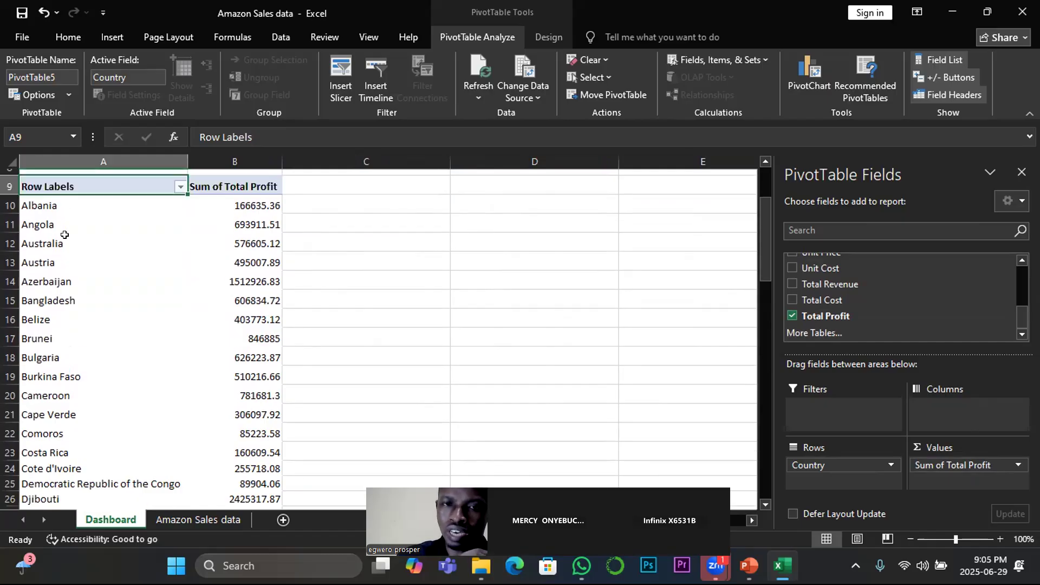
scroll(83, 255, down, 1)
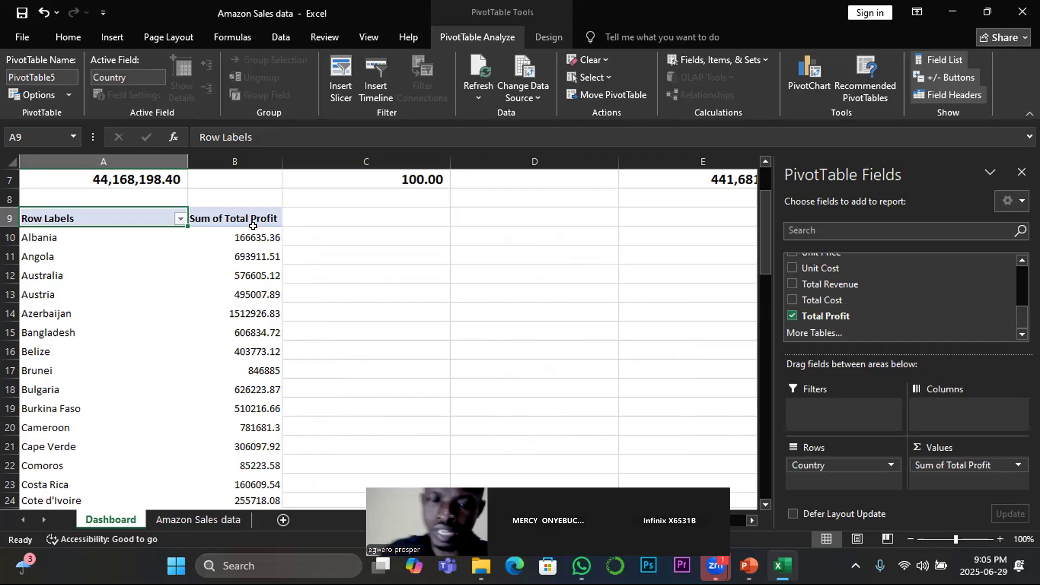
mouse_move(252, 225)
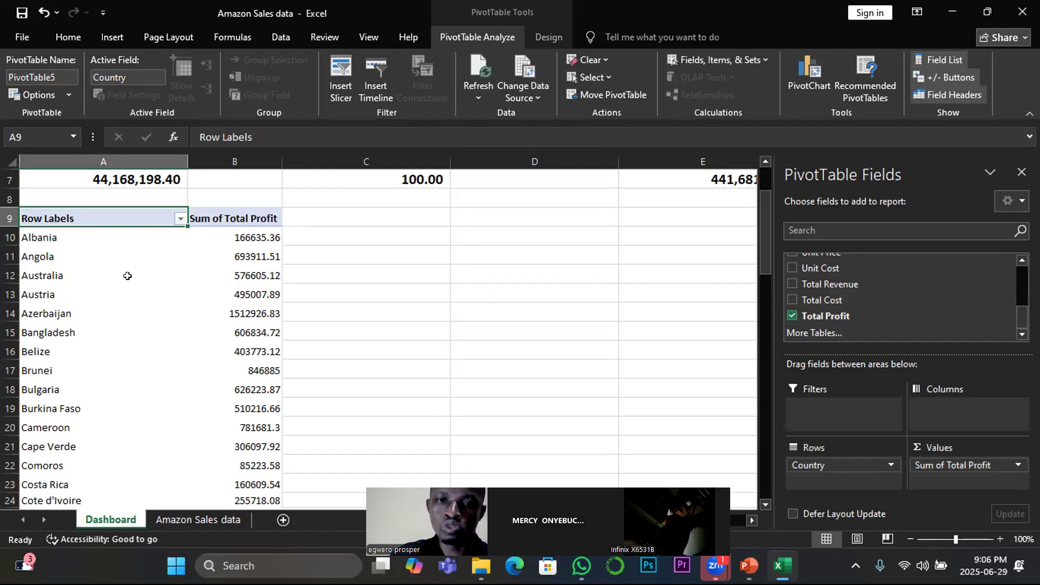
scroll(128, 273, down, 2)
scroll(146, 308, down, 1)
scroll(154, 317, down, 9)
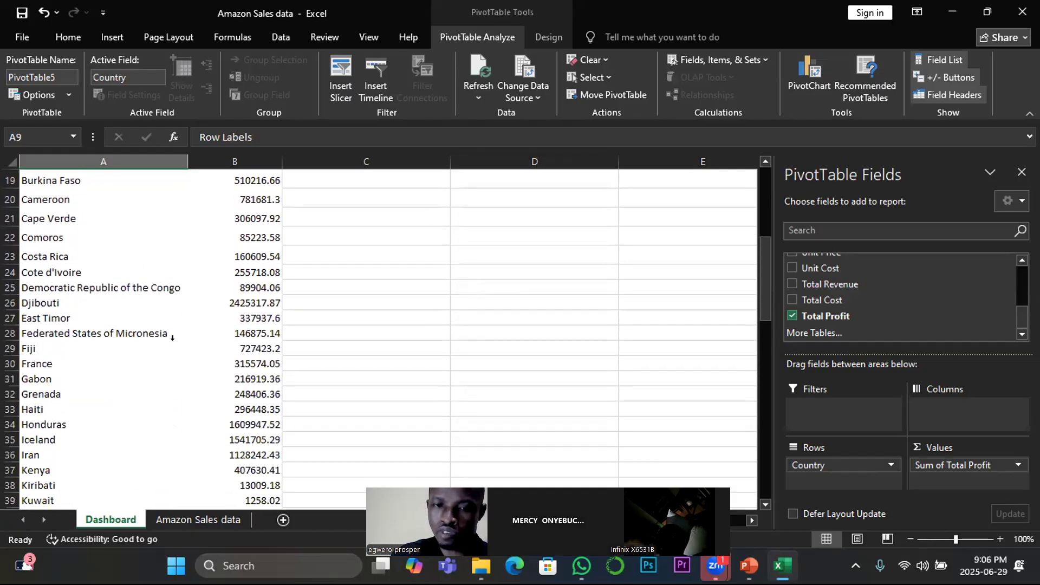
scroll(179, 348, down, 9)
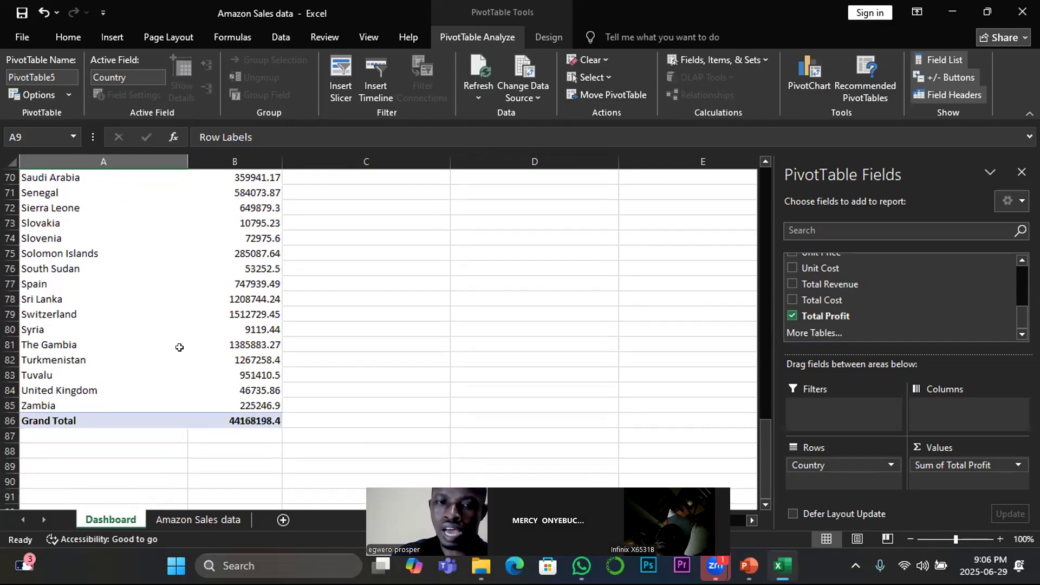
scroll(179, 347, up, 7)
scroll(180, 347, up, 10)
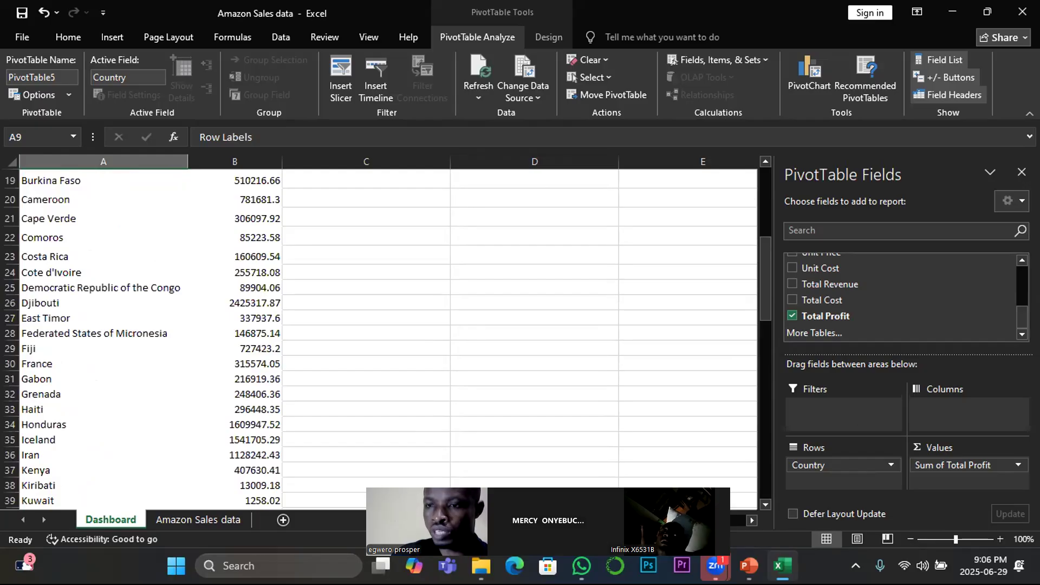
Step: Replace the Country row field with Region in the PivotTable at A9, keeping the sum of Total Profit as values
scroll(287, 418, up, 6)
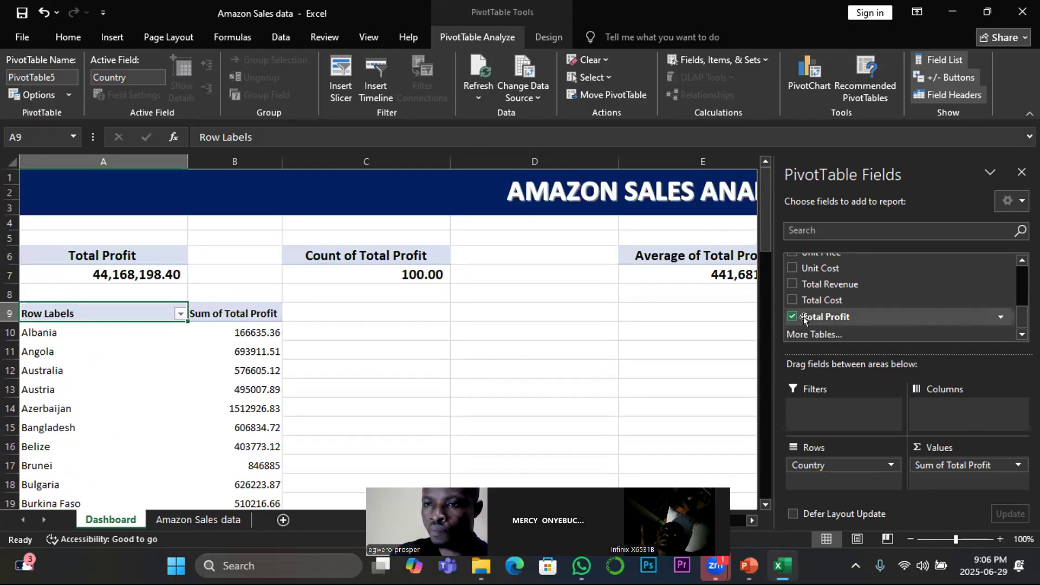
scroll(812, 317, up, 3)
click(793, 271)
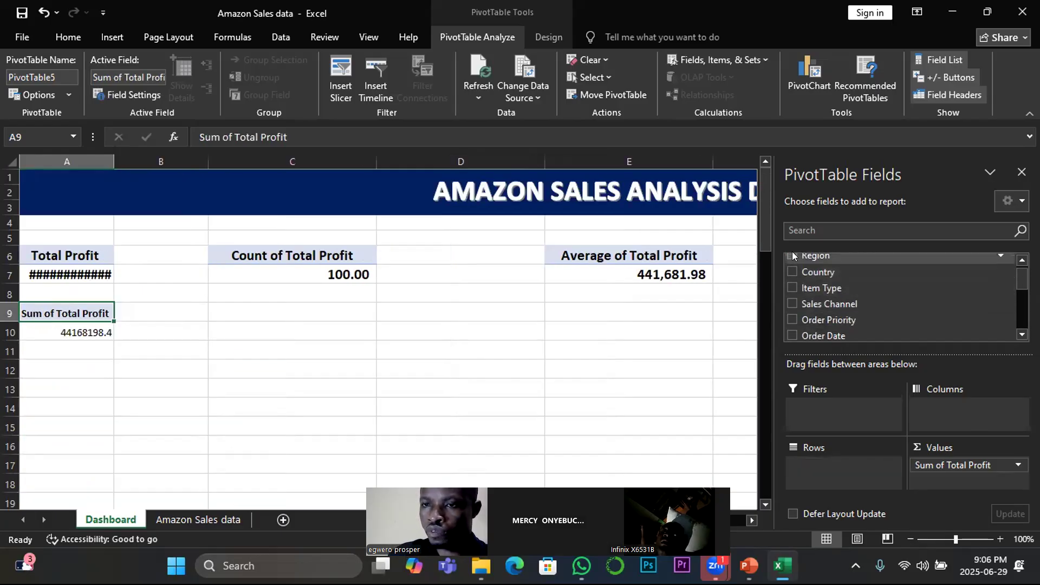
click(792, 255)
scroll(241, 434, down, 1)
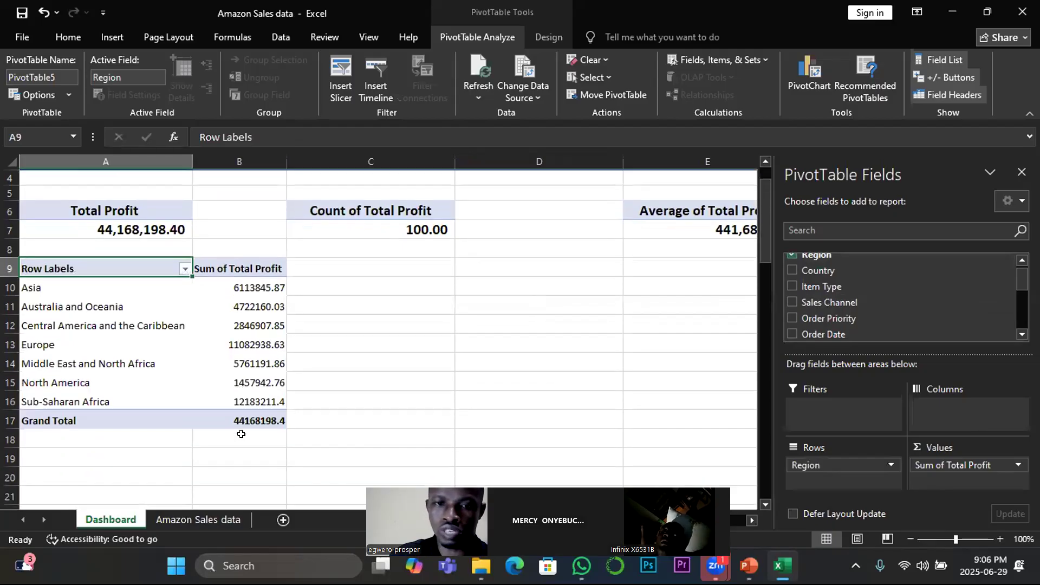
scroll(241, 434, up, 1)
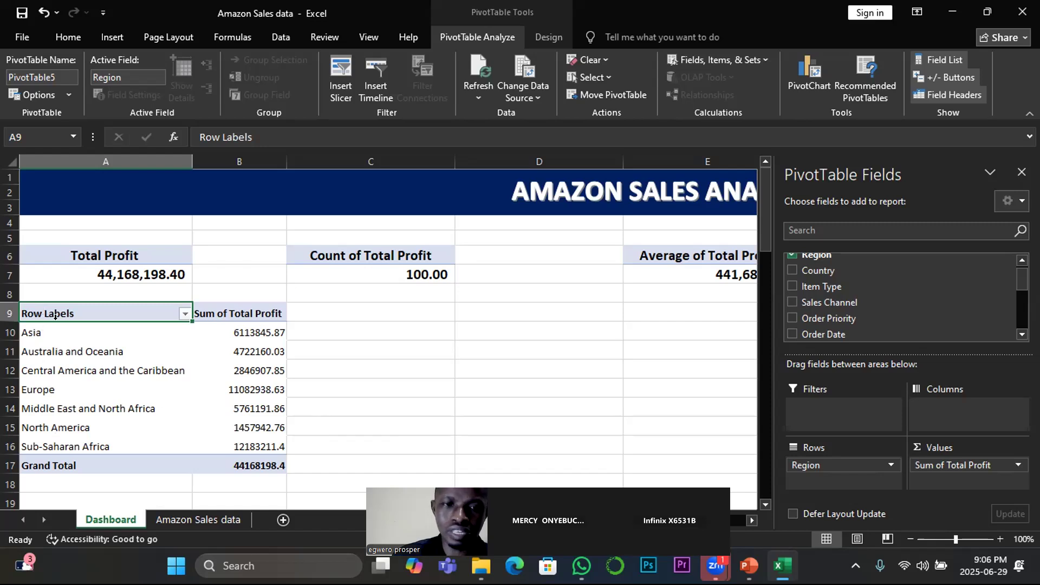
Step: Rename the row header in cell A9 to Region
click(200, 137)
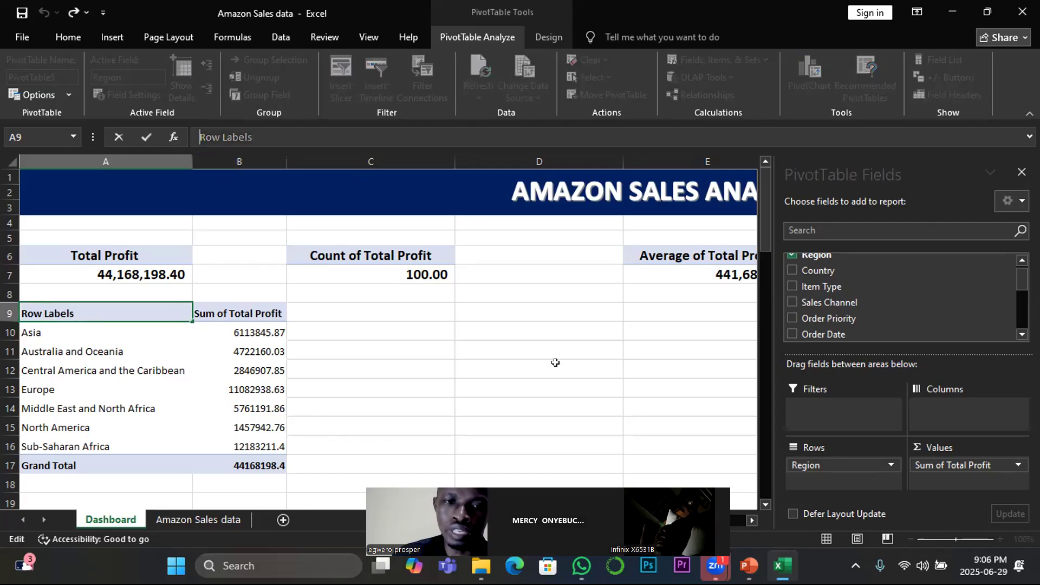
key(shift+End)
text(R)
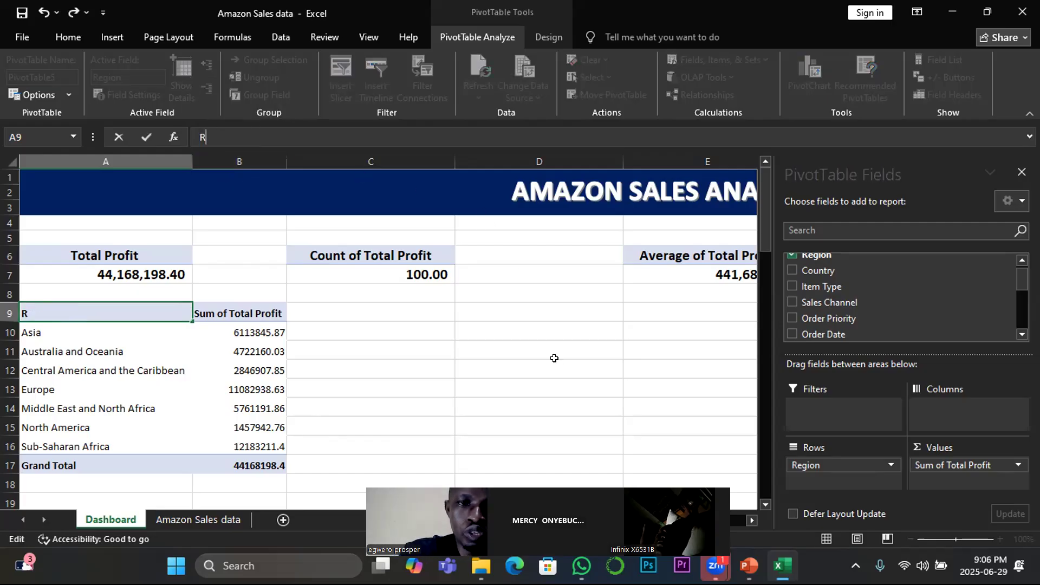
text(egion)
click(412, 385)
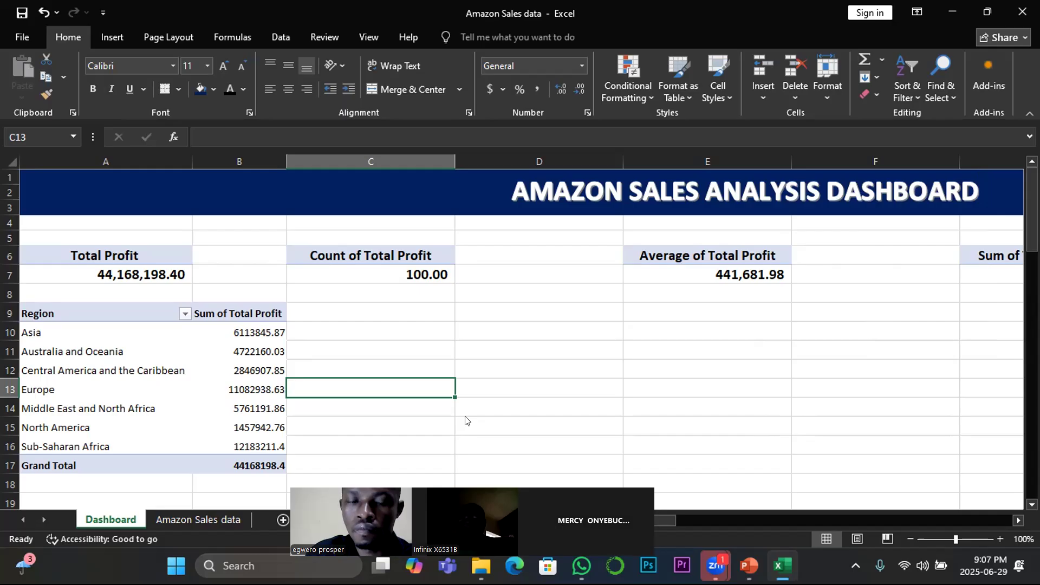
Step: Swap the Region row field for Country in the PivotTable at A9, look through the country rows, and restore Region
click(243, 353)
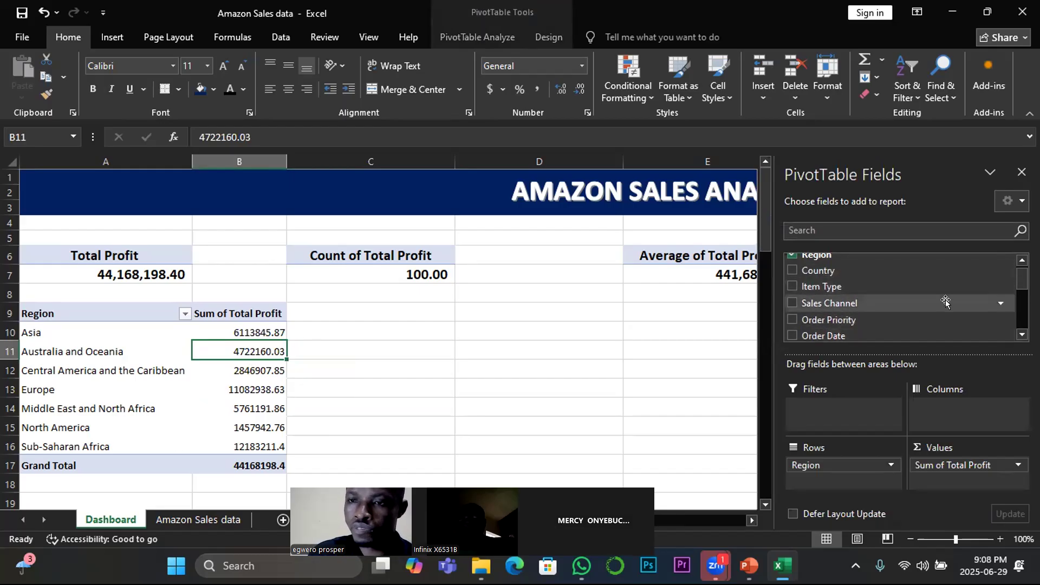
scroll(949, 292, up, 1)
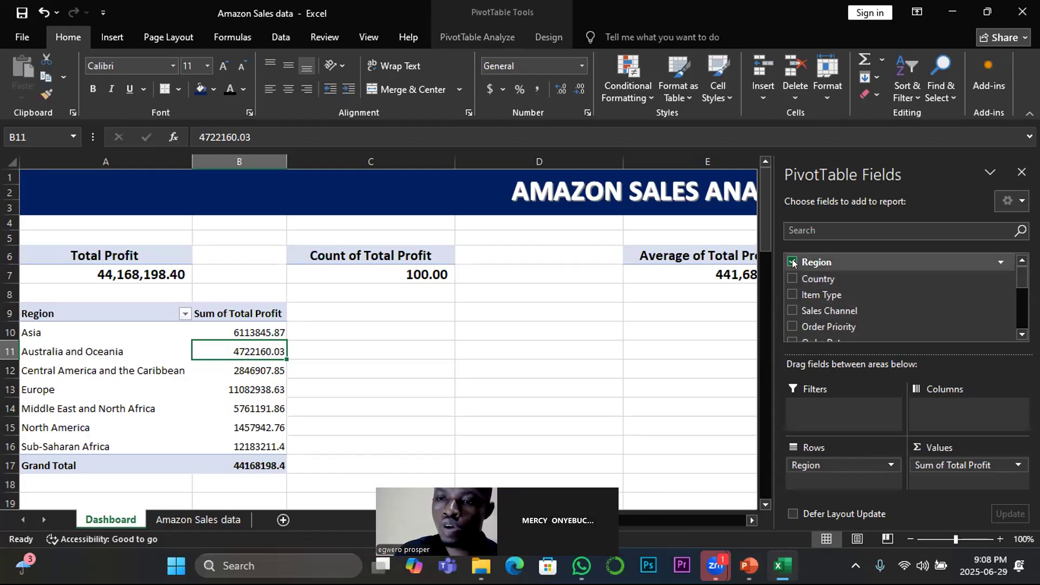
mouse_move(1021, 283)
mouse_down()
mouse_move(1018, 323)
mouse_move(1015, 279)
mouse_up()
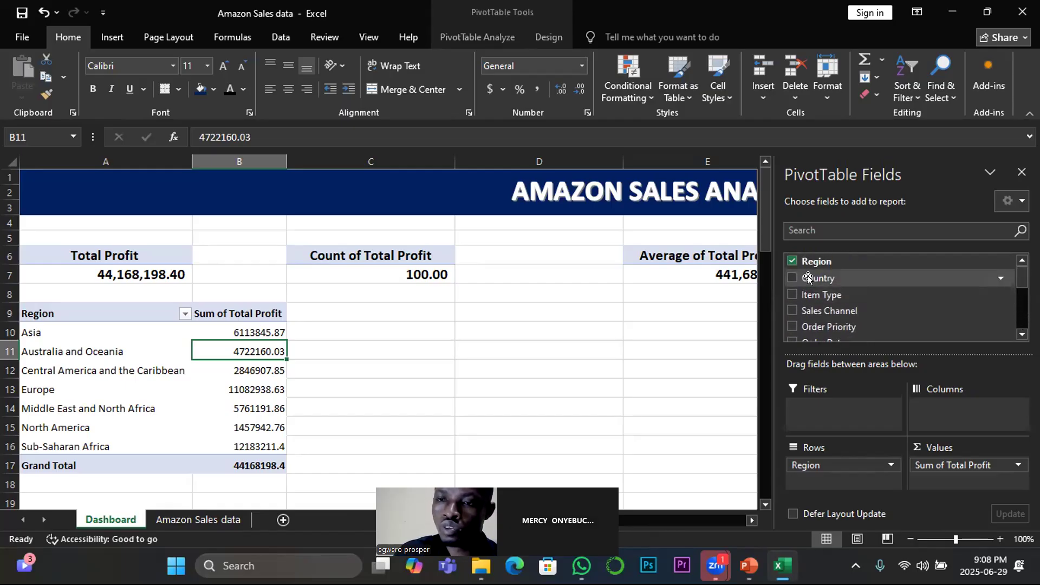
click(792, 261)
click(792, 278)
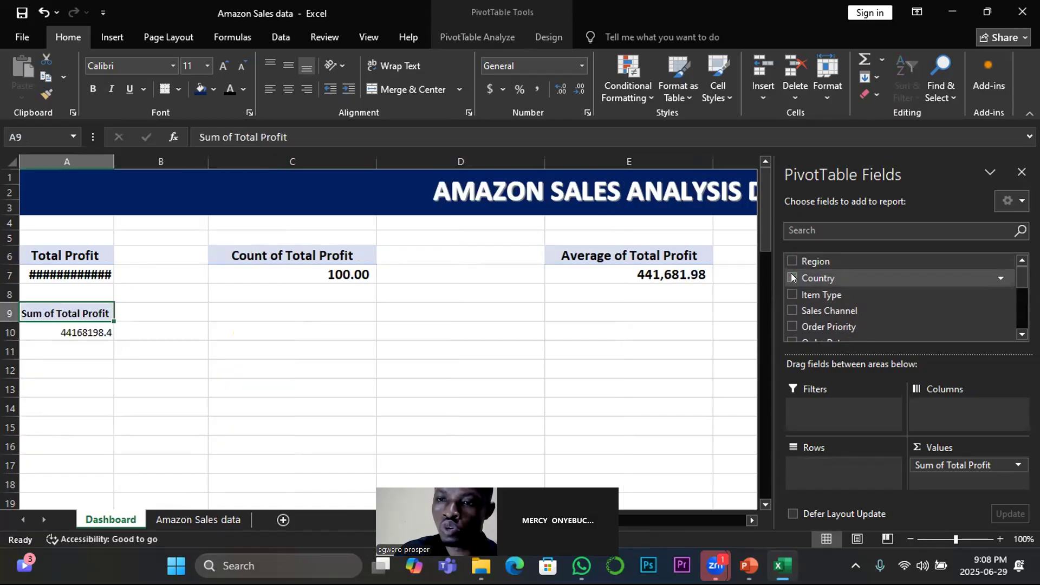
scroll(160, 399, down, 20)
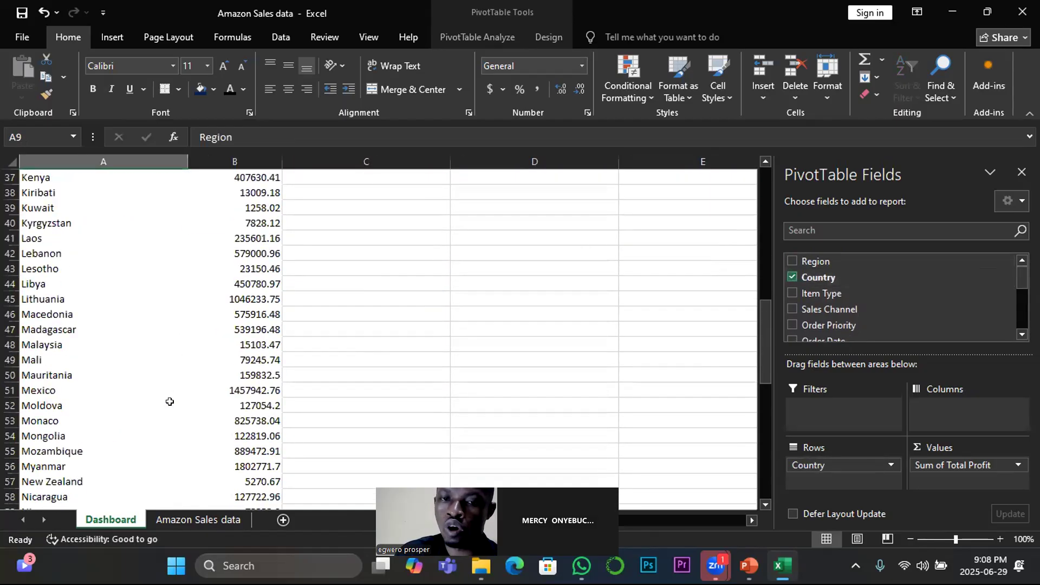
scroll(170, 401, up, 20)
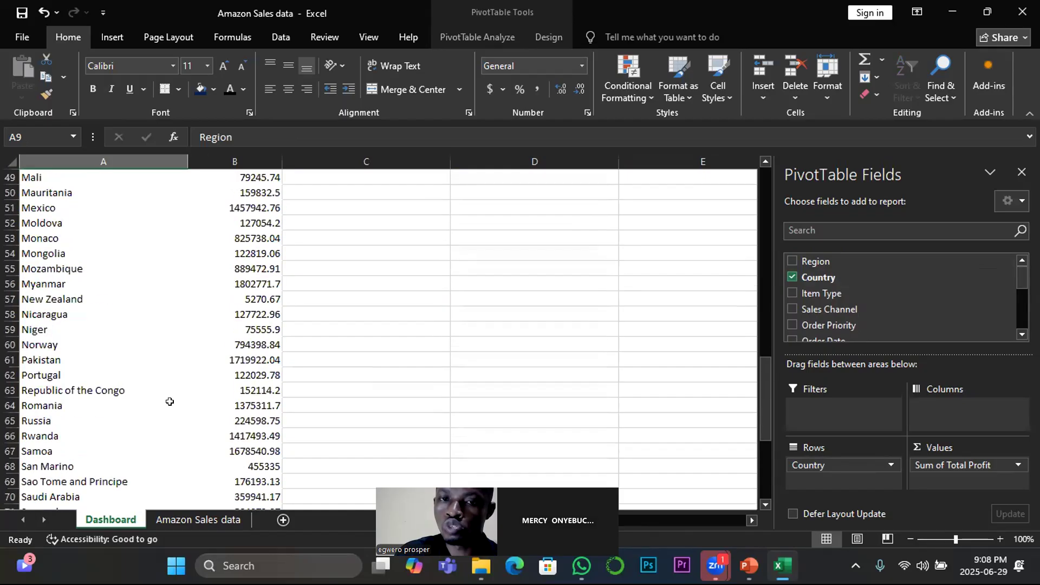
scroll(170, 402, up, 5)
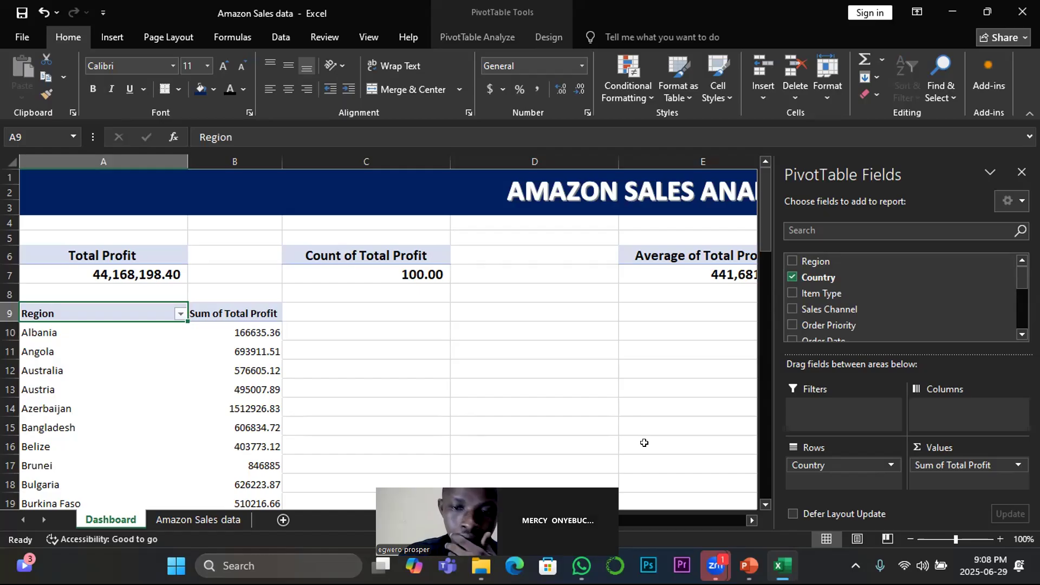
click(792, 278)
click(792, 261)
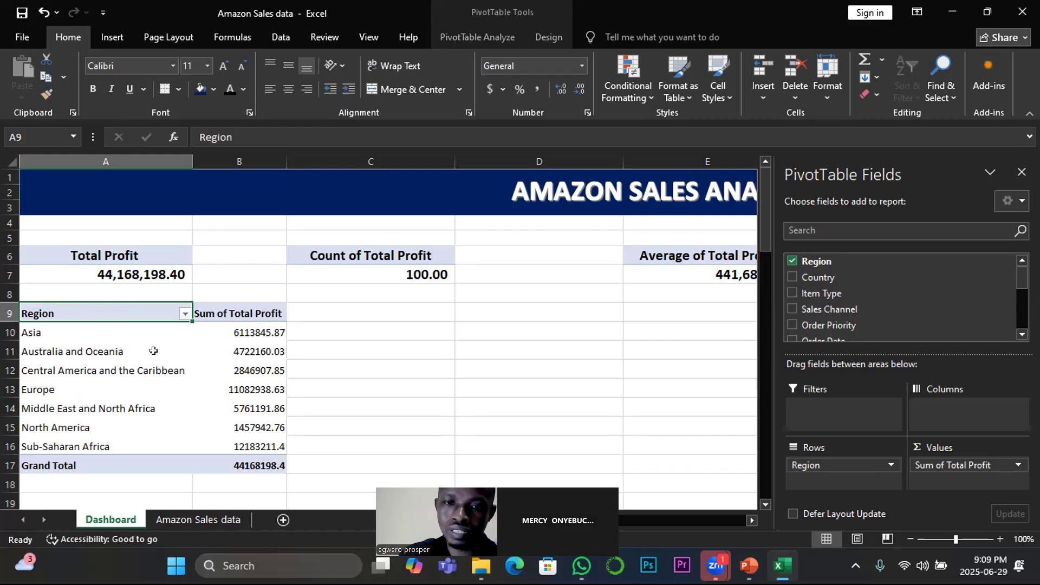
Step: Apply all borders to the profit-by-region PivotTable, from its header row through Grand Total (A9:B17)
drag(32, 312, 242, 456)
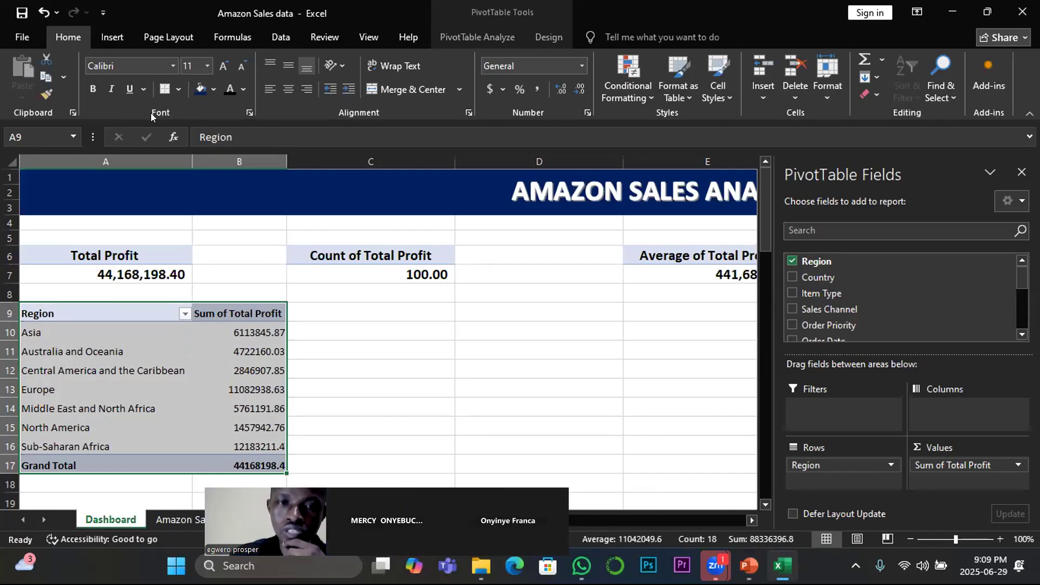
click(178, 90)
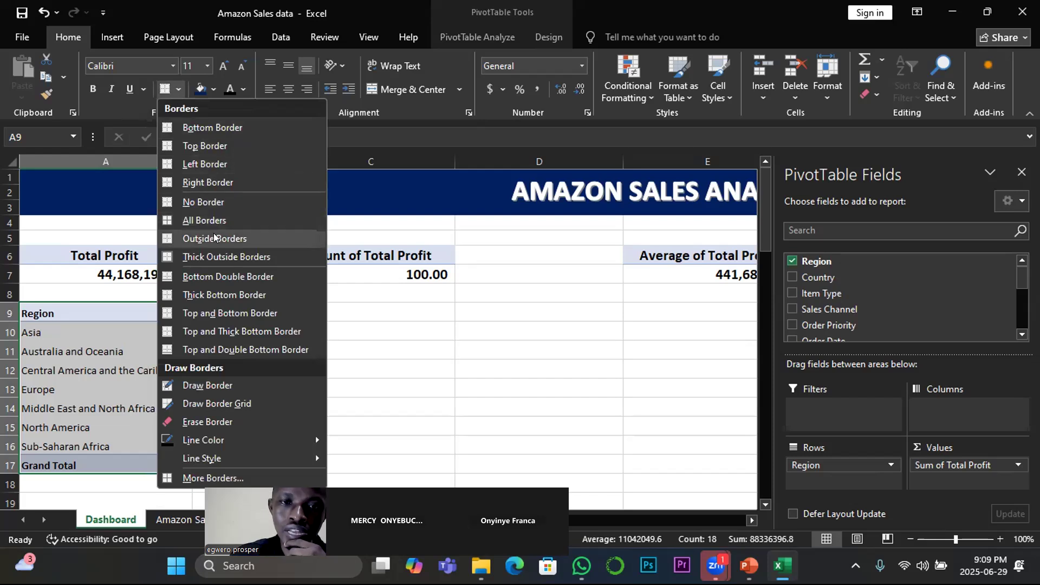
click(194, 219)
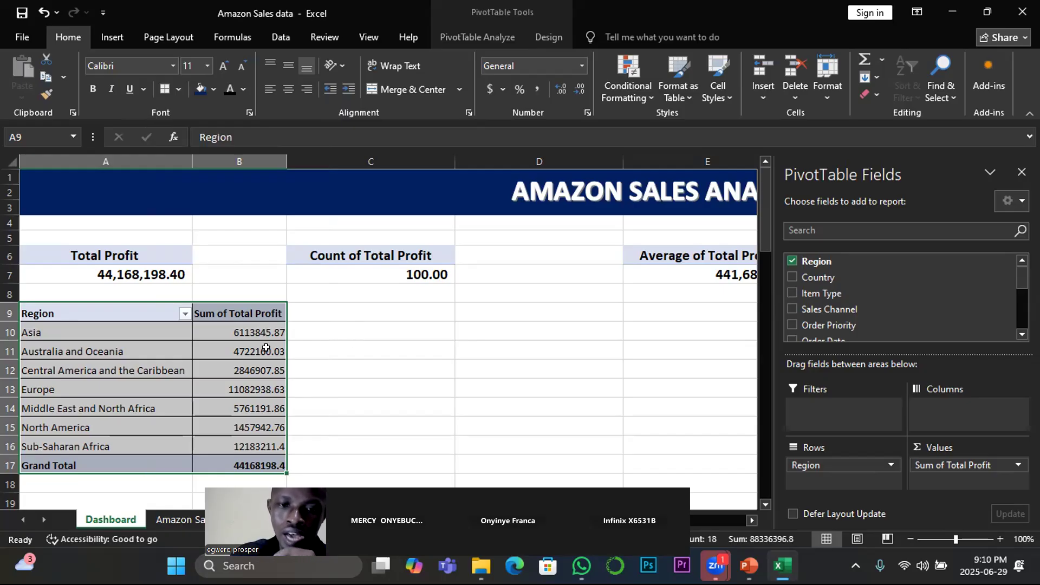
click(312, 310)
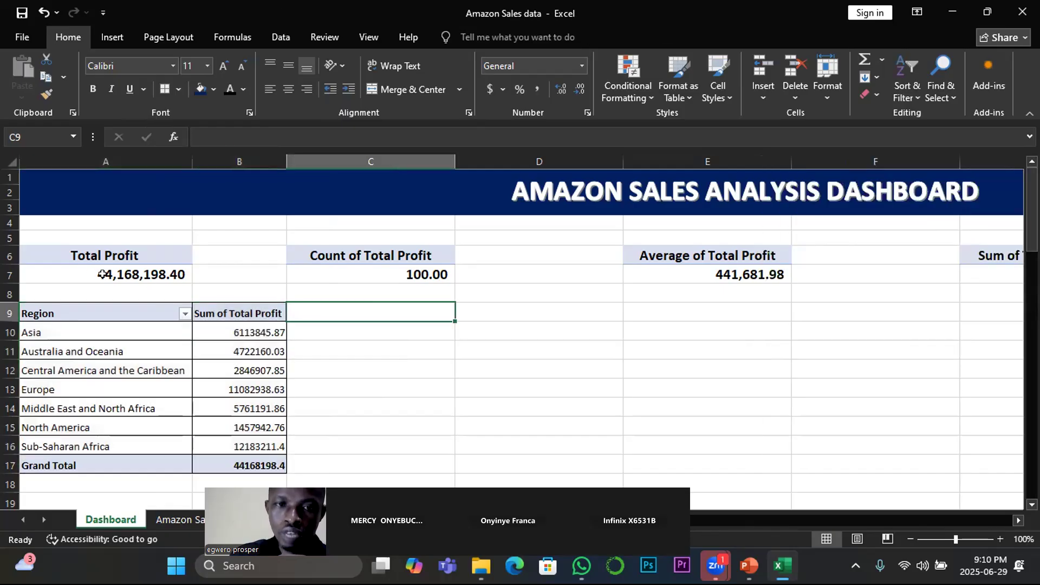
Step: Apply all borders to the four summary tables: Total Profit, Count of Total Profit, Average of Total Profit and Sum of Total Revenue
click(42, 245)
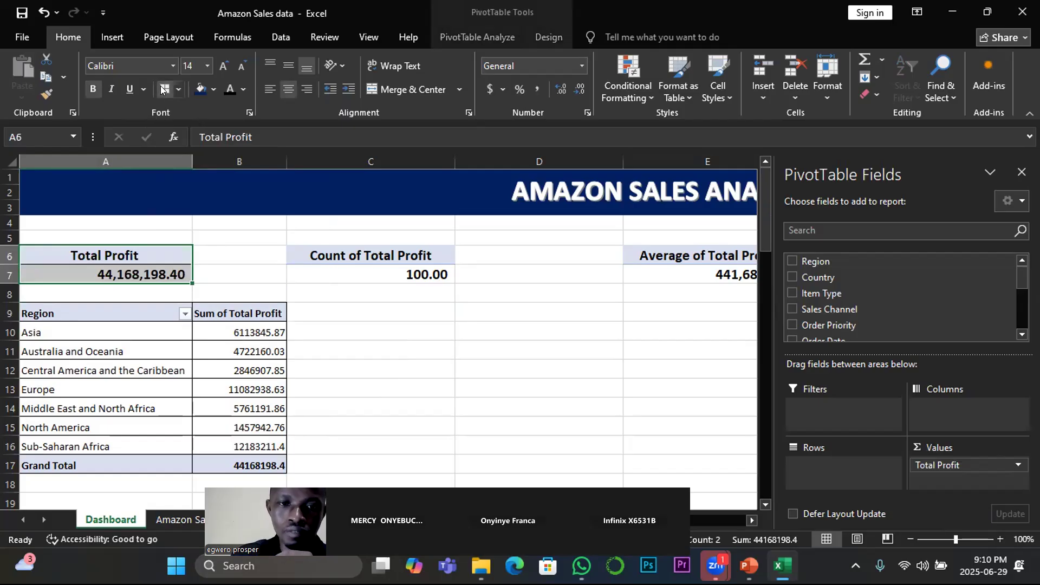
click(344, 254)
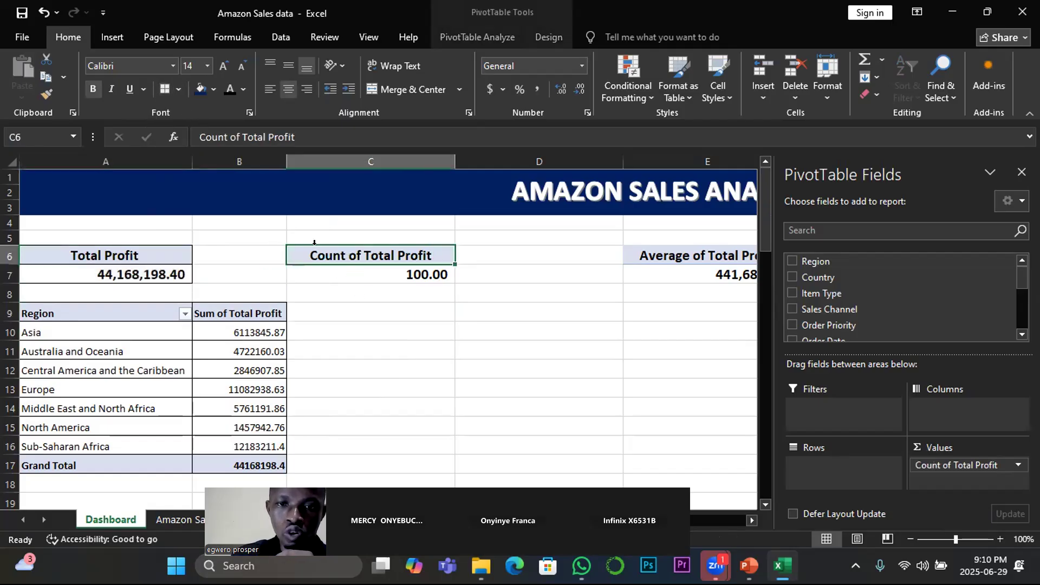
drag(311, 253, 398, 268)
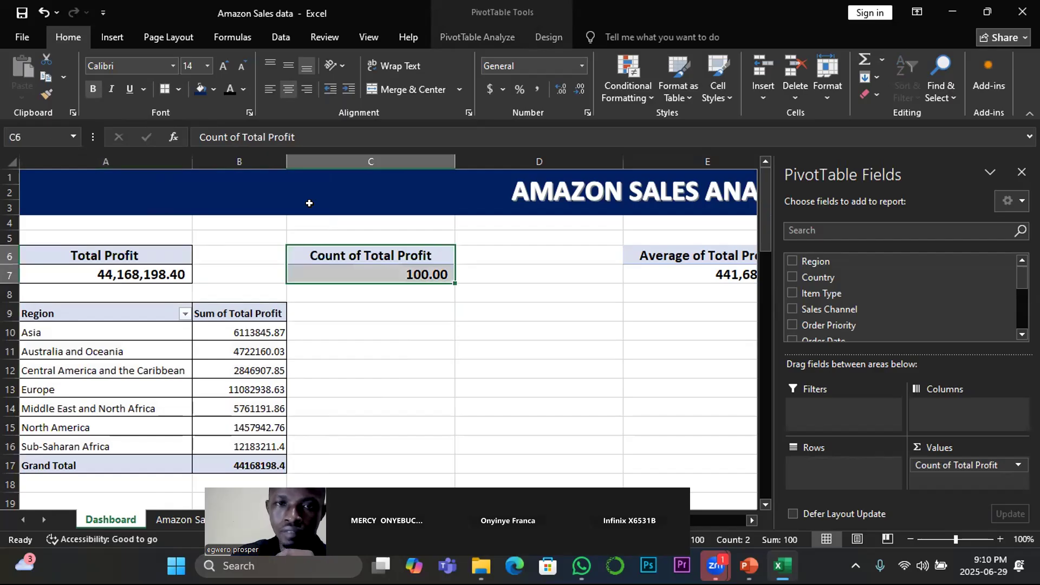
click(163, 91)
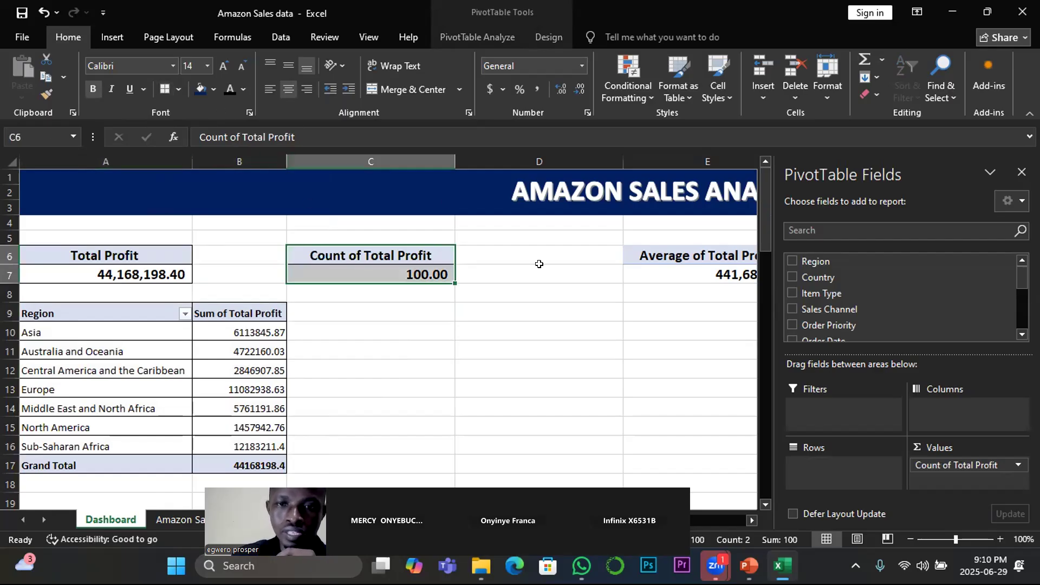
click(667, 253)
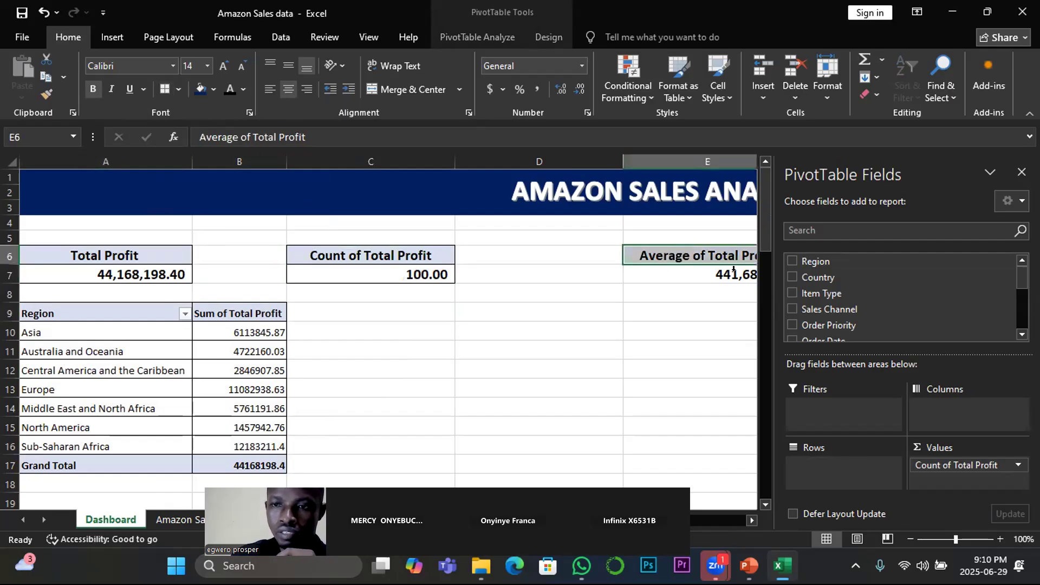
click(668, 289)
drag(636, 255, 714, 272)
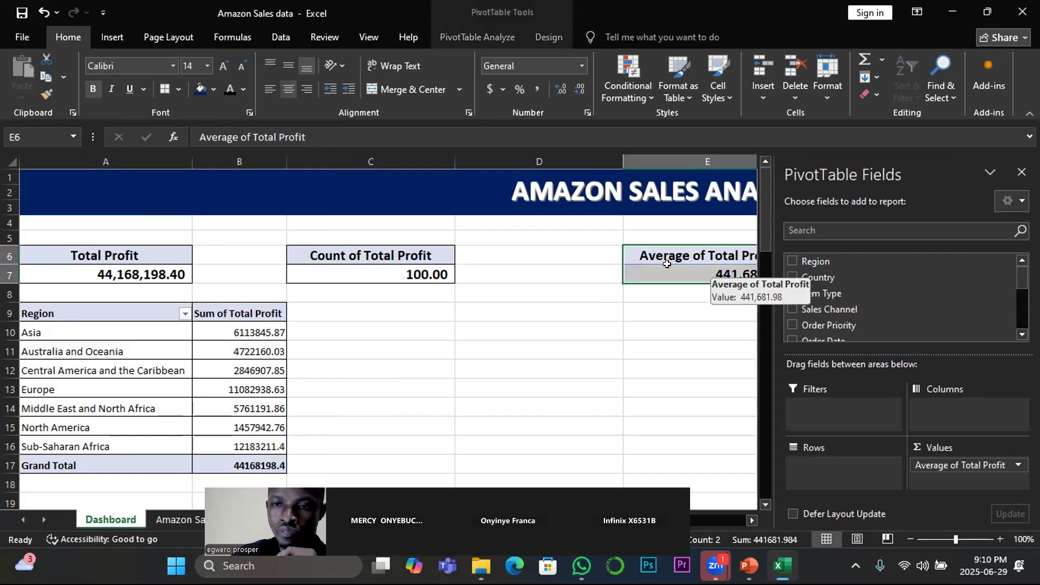
click(165, 90)
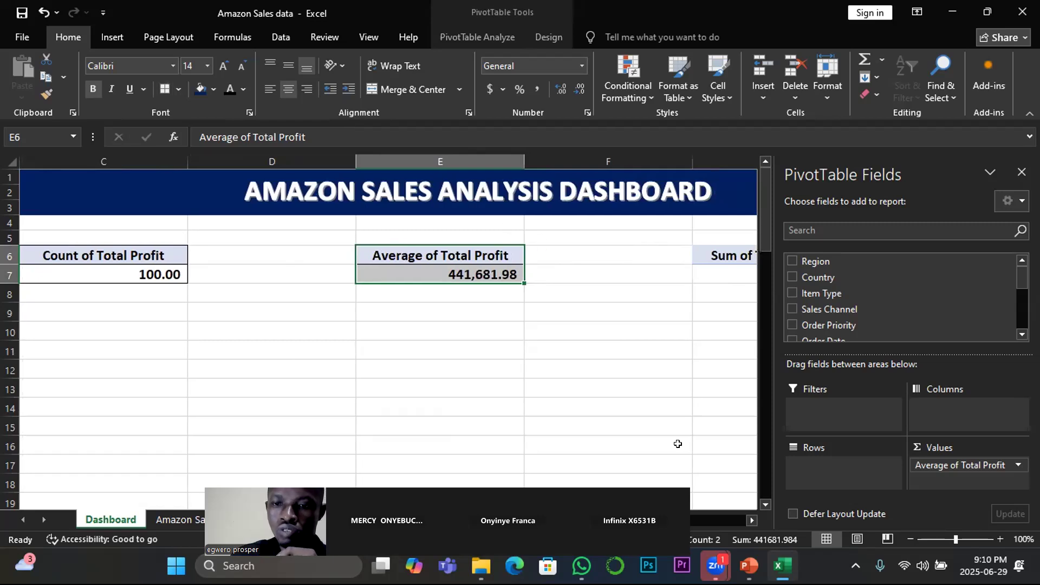
drag(698, 254, 501, 276)
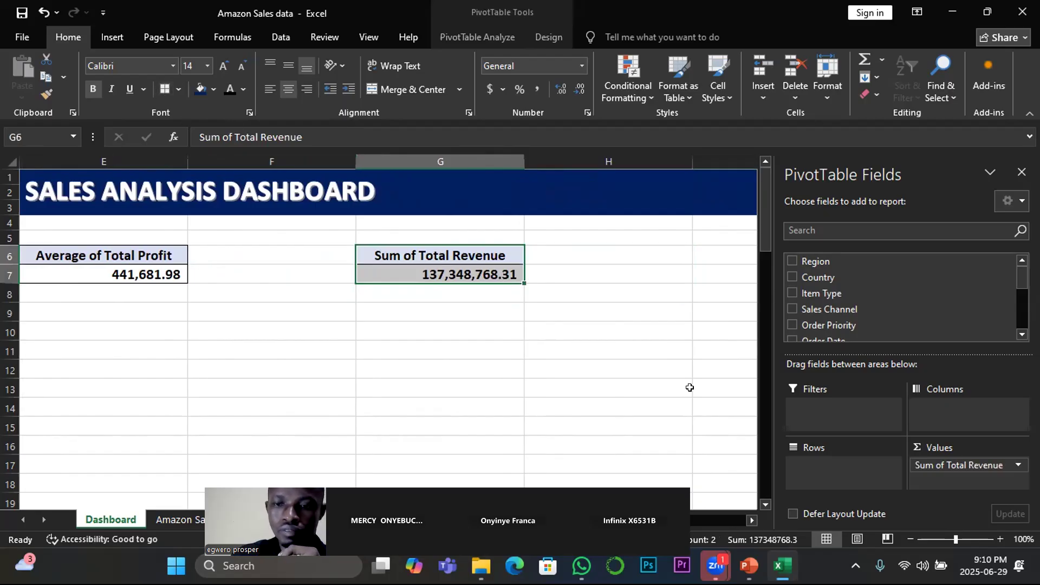
click(553, 385)
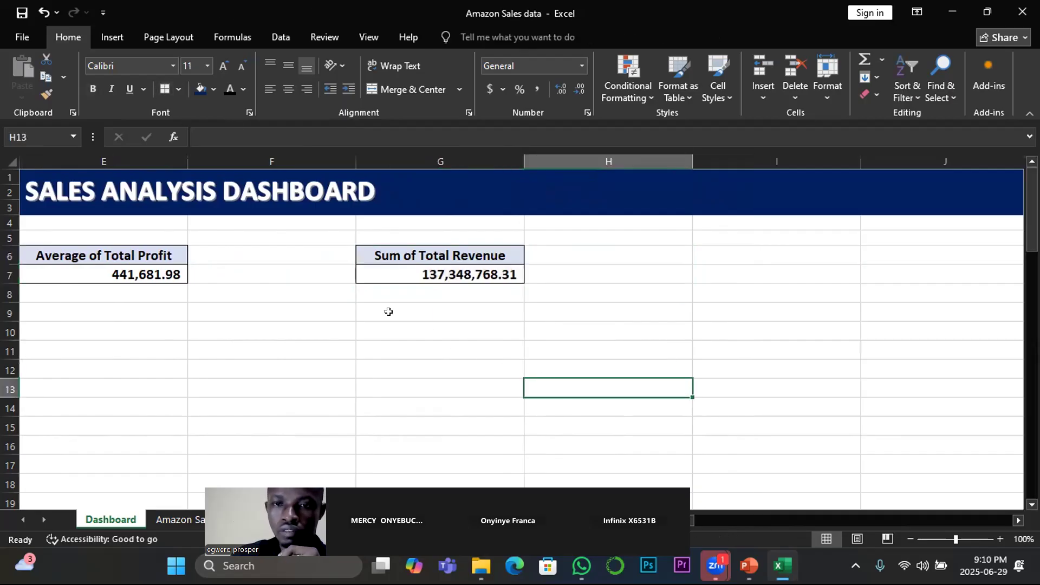
Step: Go back along row 8 to cell A8 and review the bordered summary tables and the profit-by-region table
click(368, 291)
key(Left)
key(Left)
key(Left)
key(Left)
key(Left)
key(Left)
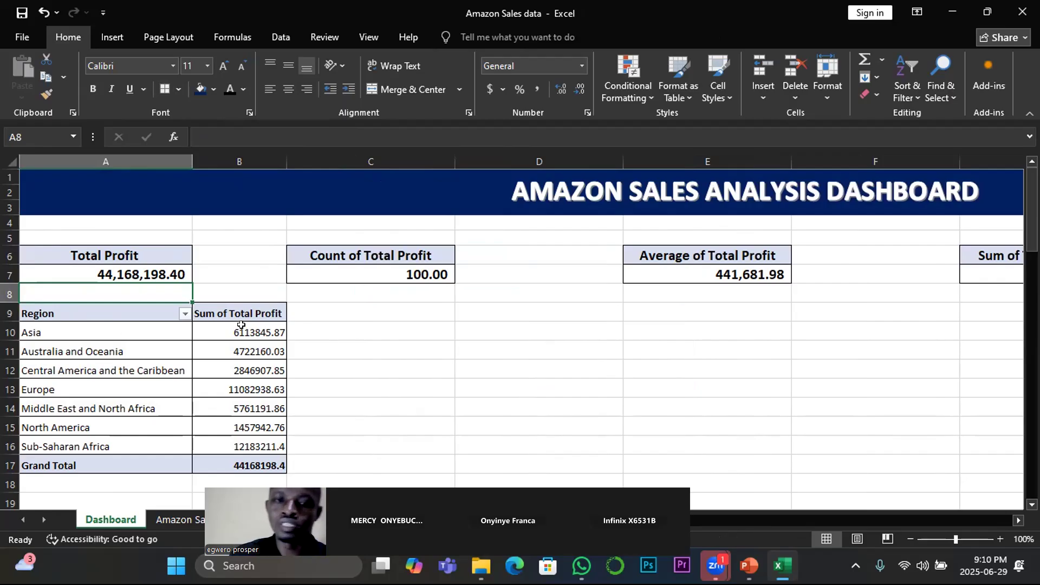
mouse_move(242, 325)
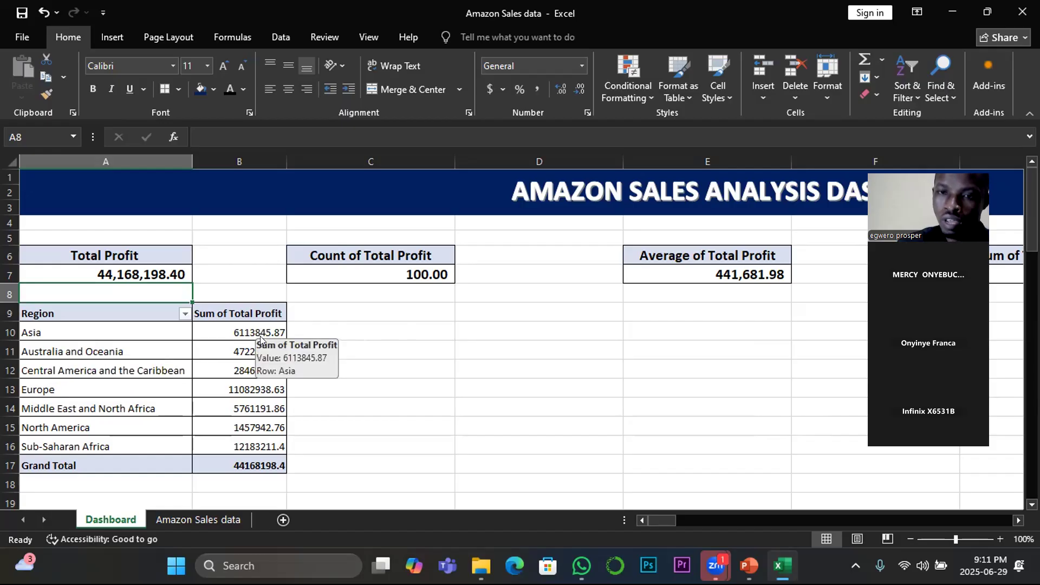
Step: Examine the source table's columns from Region to Total Profit on the Amazon Sales data sheet and return to the Dashboard sheet
key(ctrl+Page_Down)
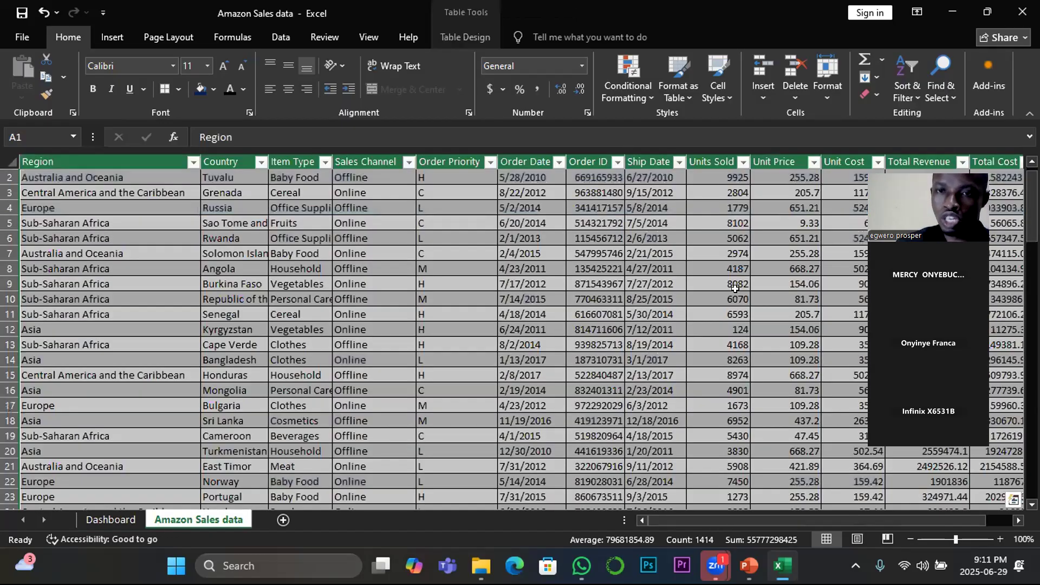
drag(989, 163, 310, 415)
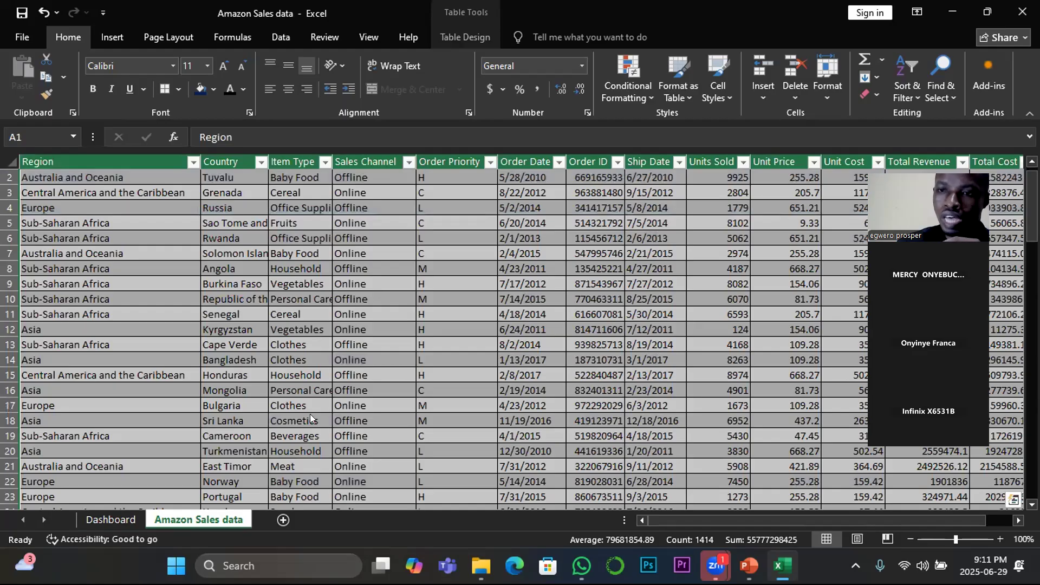
drag(963, 519, 988, 514)
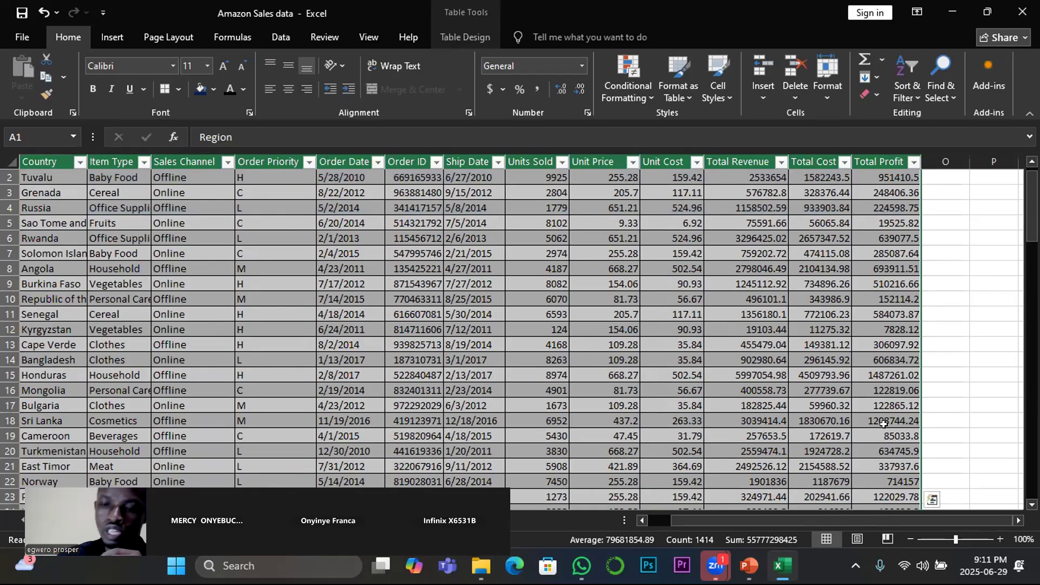
scroll(766, 448, left, 2)
scroll(765, 448, left, 2)
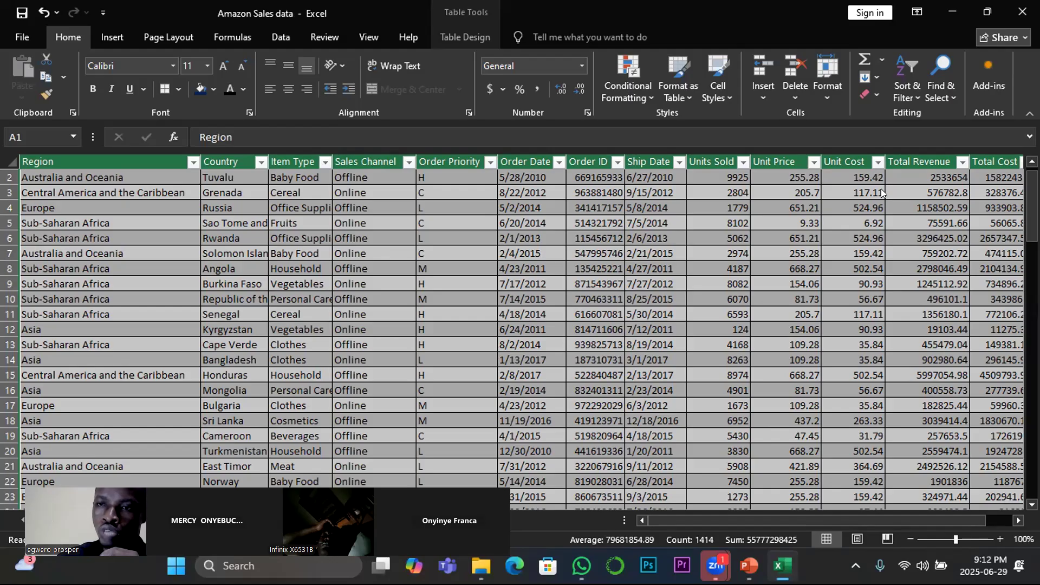
key(ctrl+Page_Up)
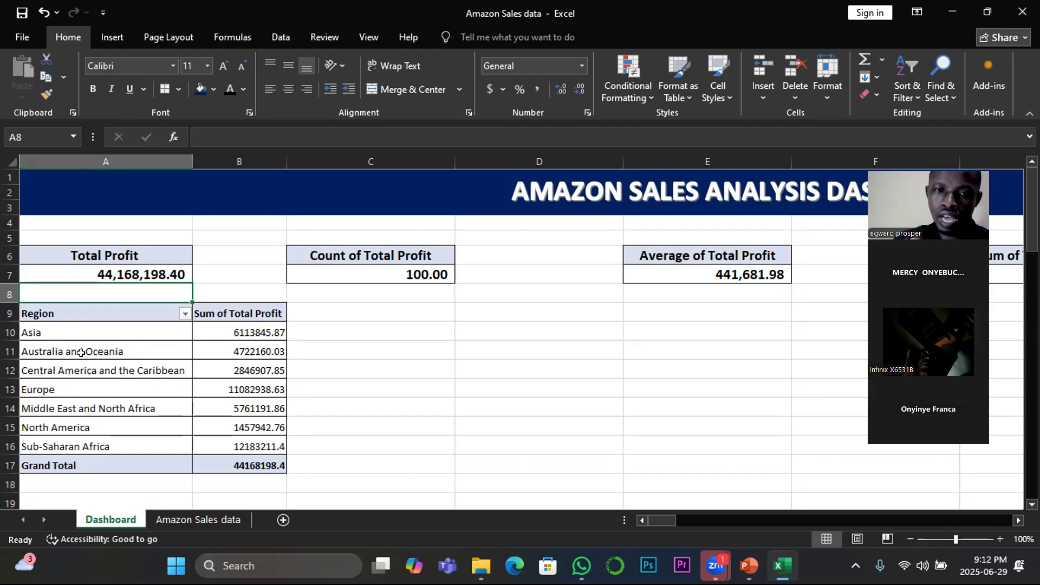
Step: Add Sales Channel below Region in the Rows area of the profit-by-region PivotTable
mouse_move(242, 350)
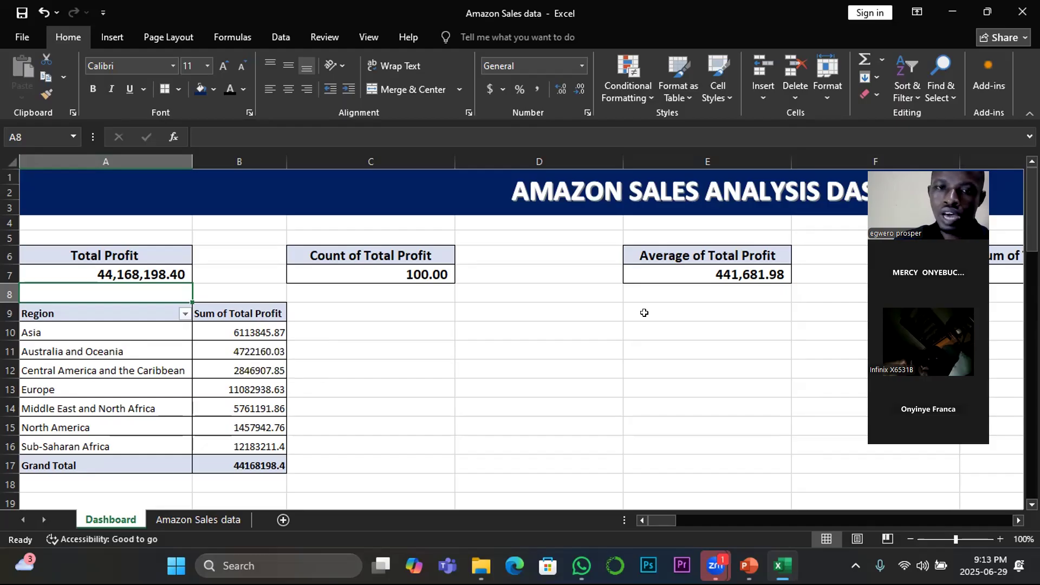
click(252, 329)
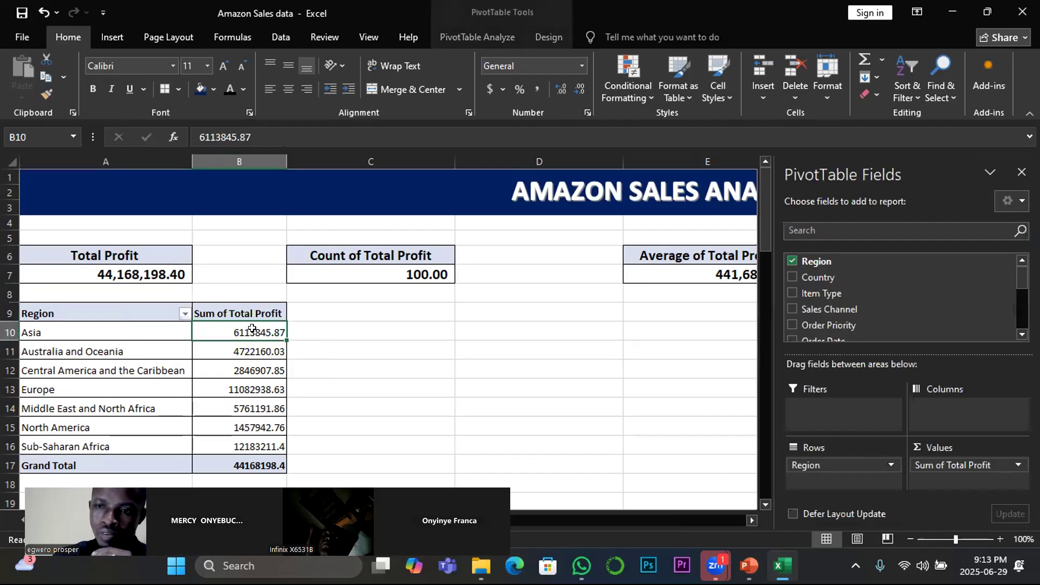
mouse_move(252, 328)
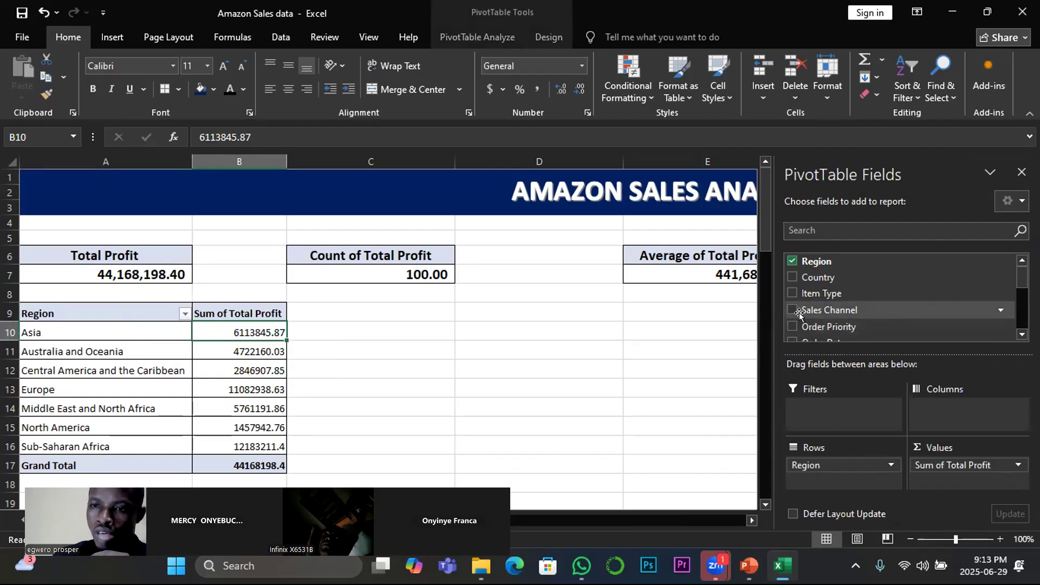
drag(794, 309, 841, 462)
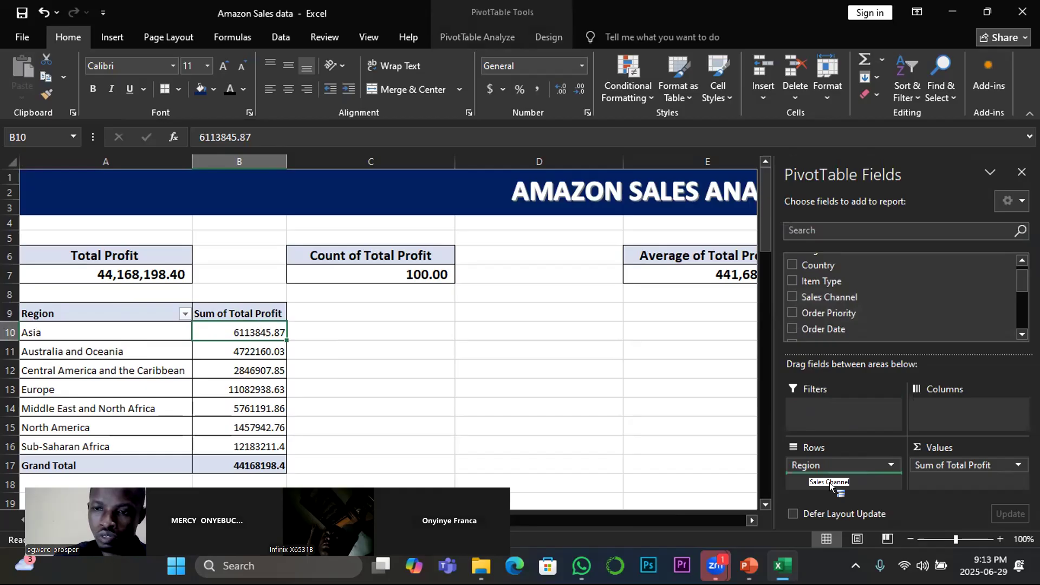
drag(827, 481, 827, 481)
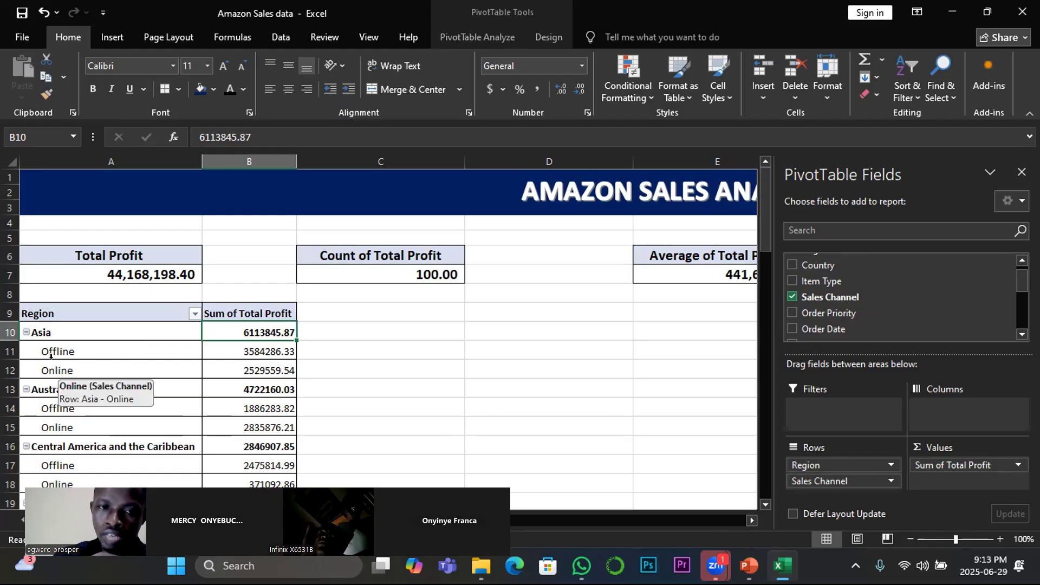
Step: Collapse the Offline and Online rows under all seven regions, from Asia to Sub-Saharan Africa
click(25, 333)
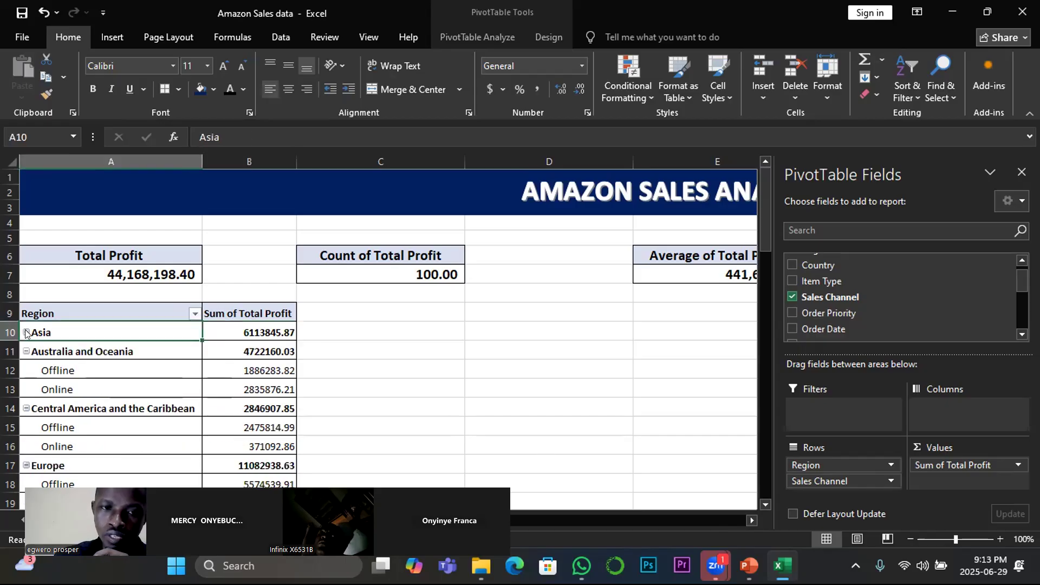
click(26, 351)
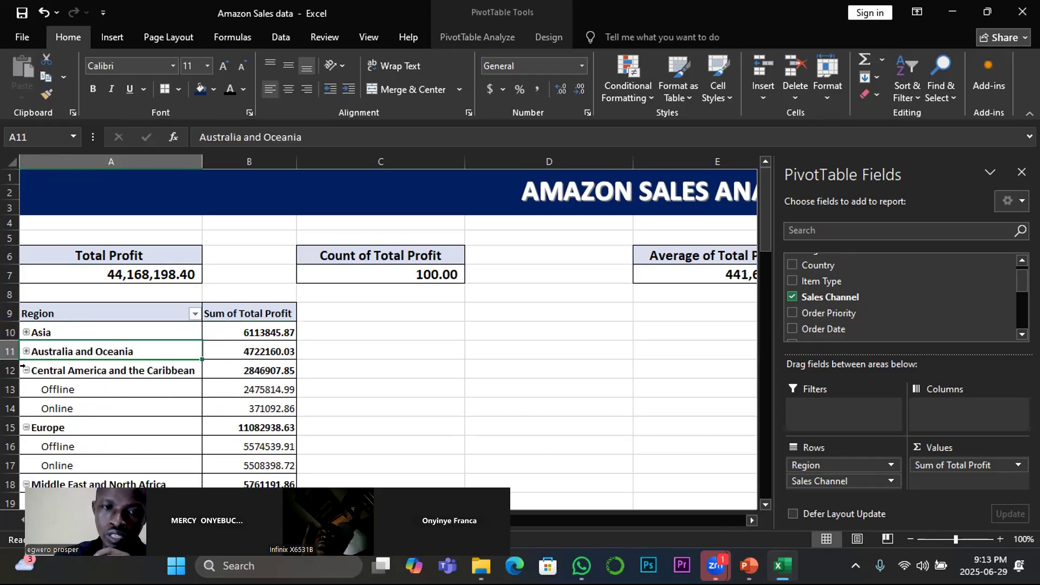
click(27, 372)
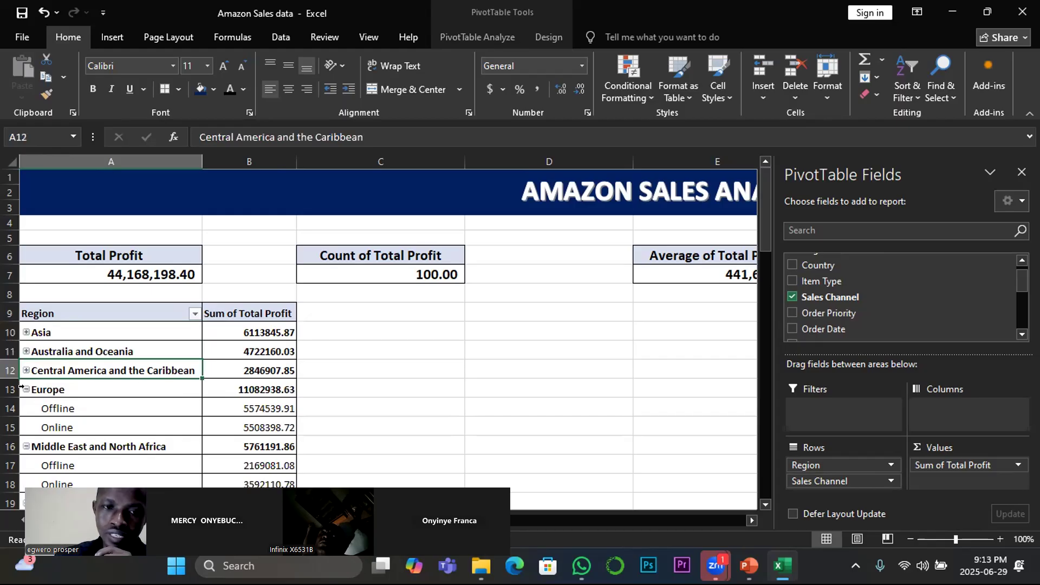
click(26, 390)
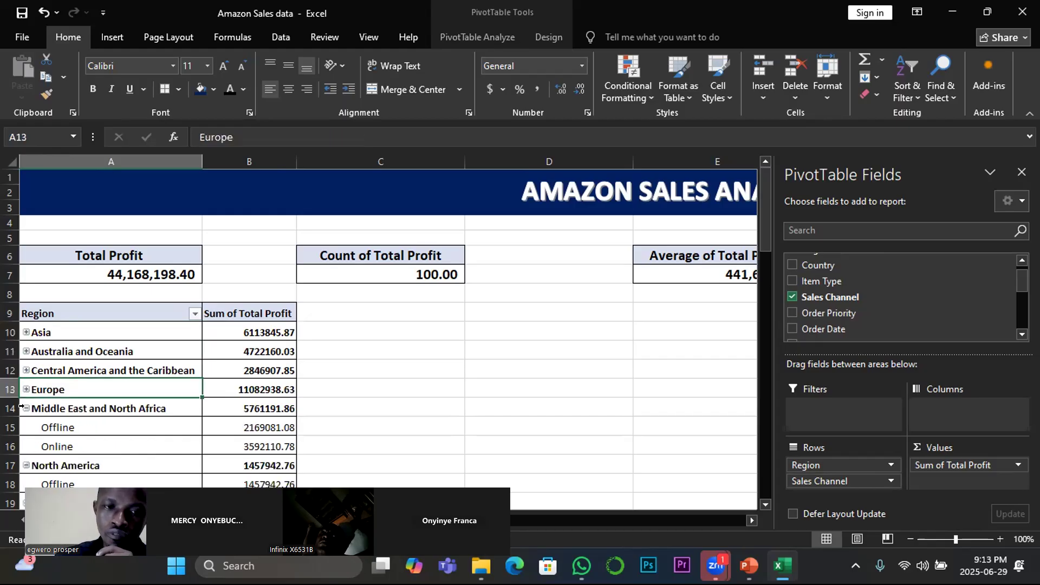
click(26, 409)
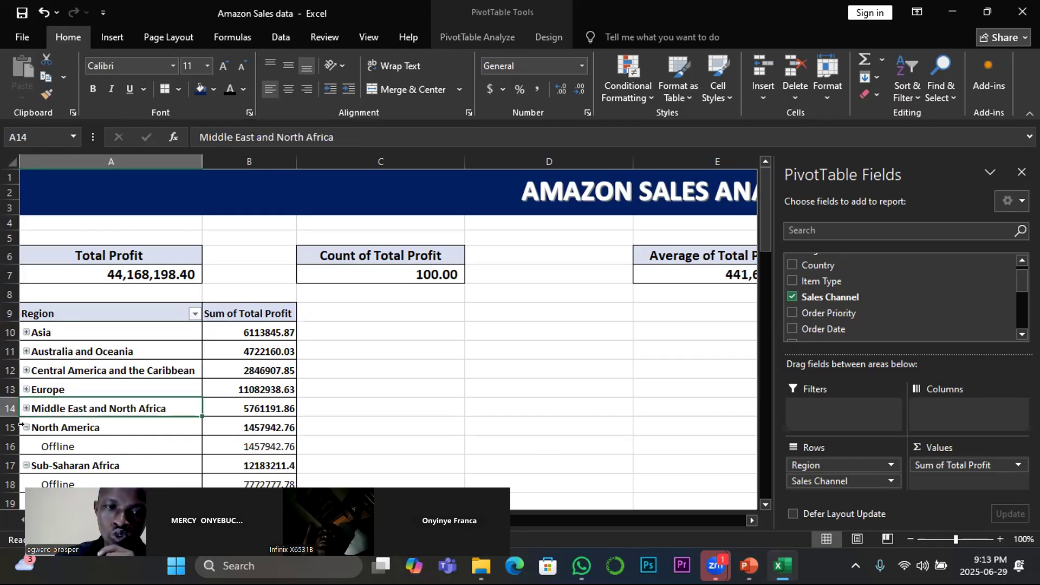
click(26, 427)
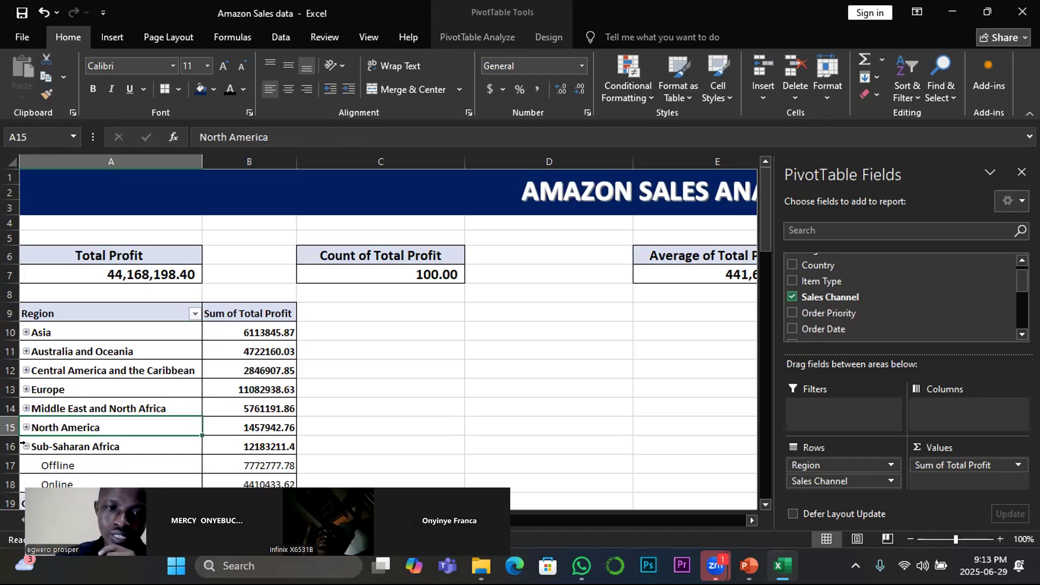
click(26, 446)
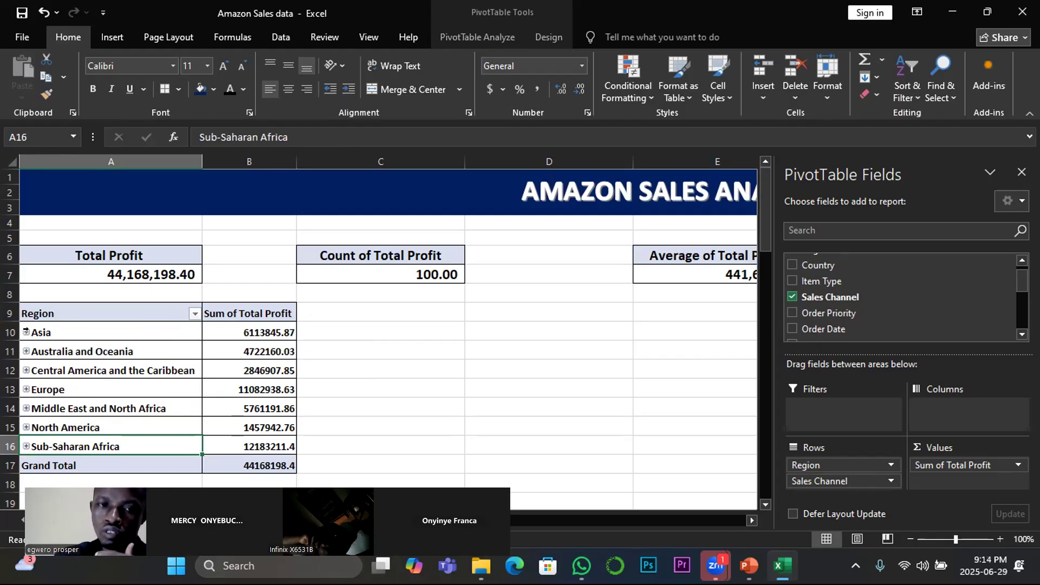
Step: Expand Asia and Australia and Oceania in turn to compare their Offline and Online profit, collapsing each again
mouse_move(286, 326)
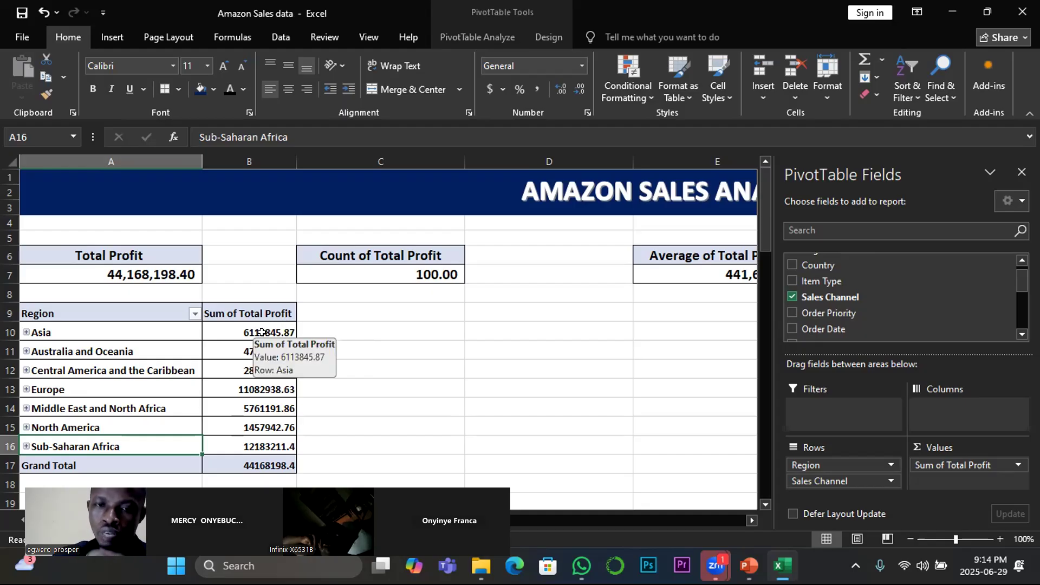
click(26, 333)
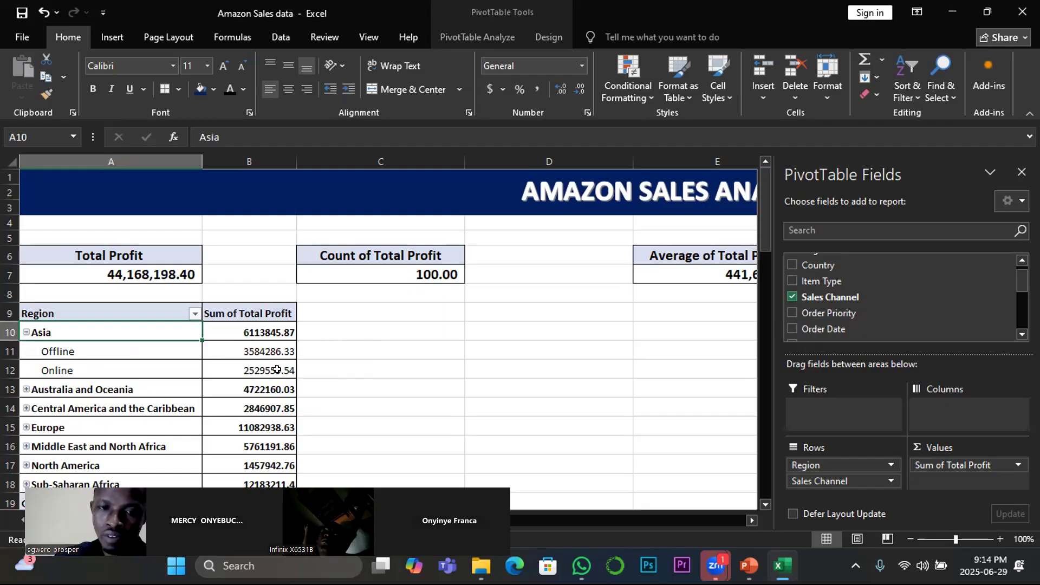
mouse_move(277, 370)
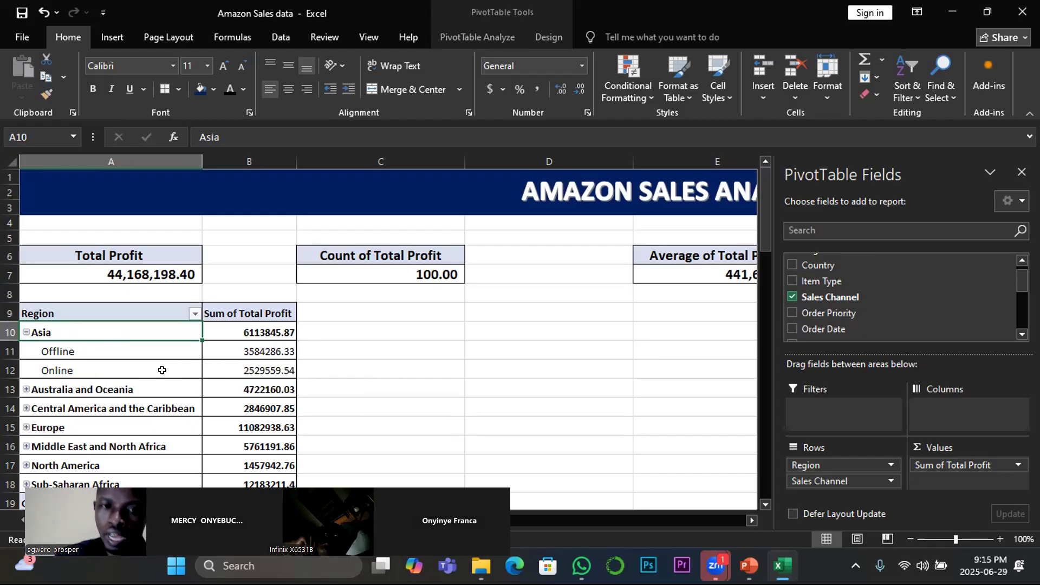
click(26, 333)
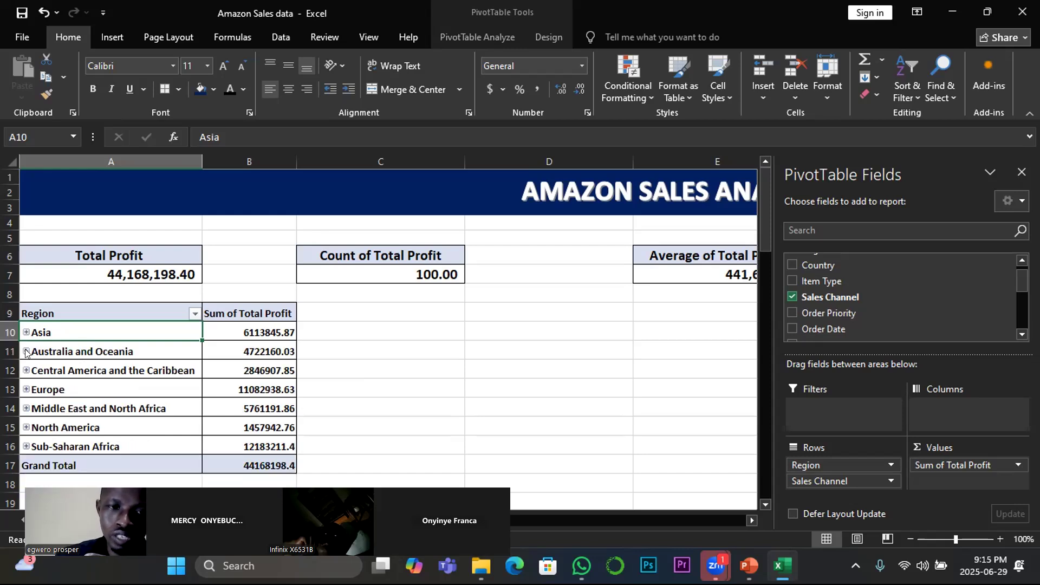
click(26, 352)
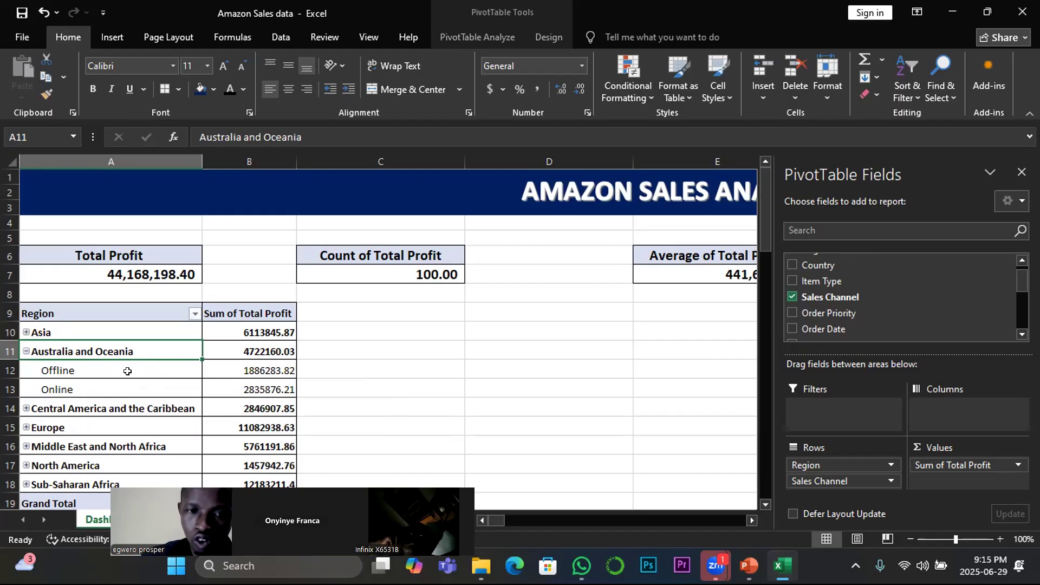
click(25, 352)
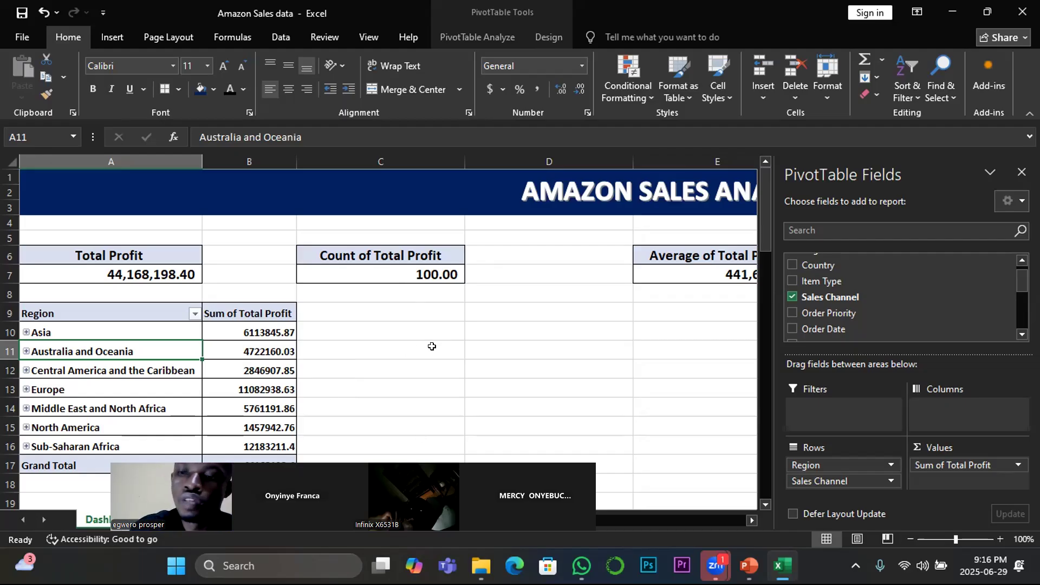
Step: Remove Sales Channel from the profit-by-region PivotTable and add it back below Region in Rows
click(791, 297)
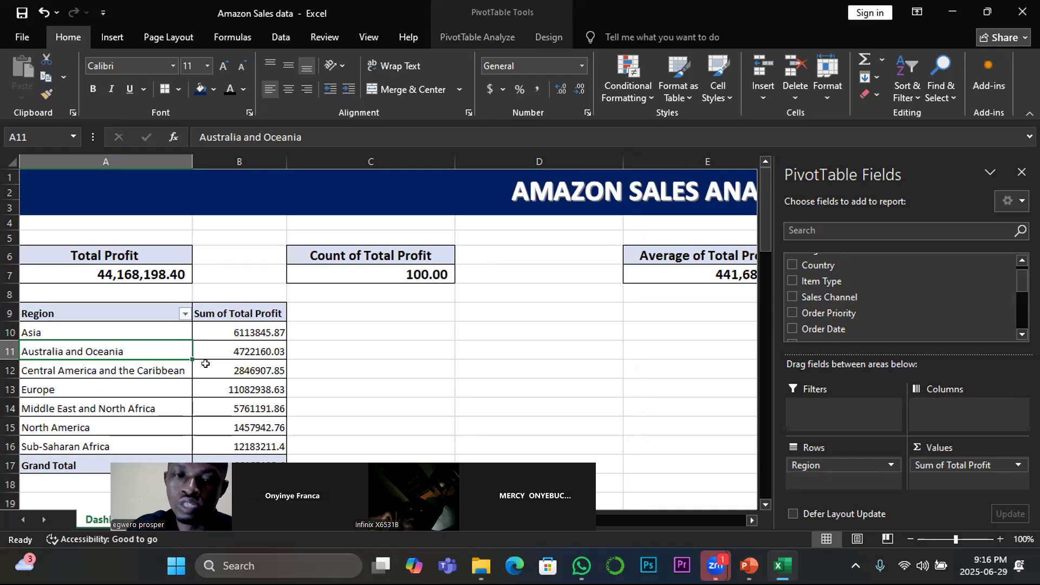
mouse_move(205, 363)
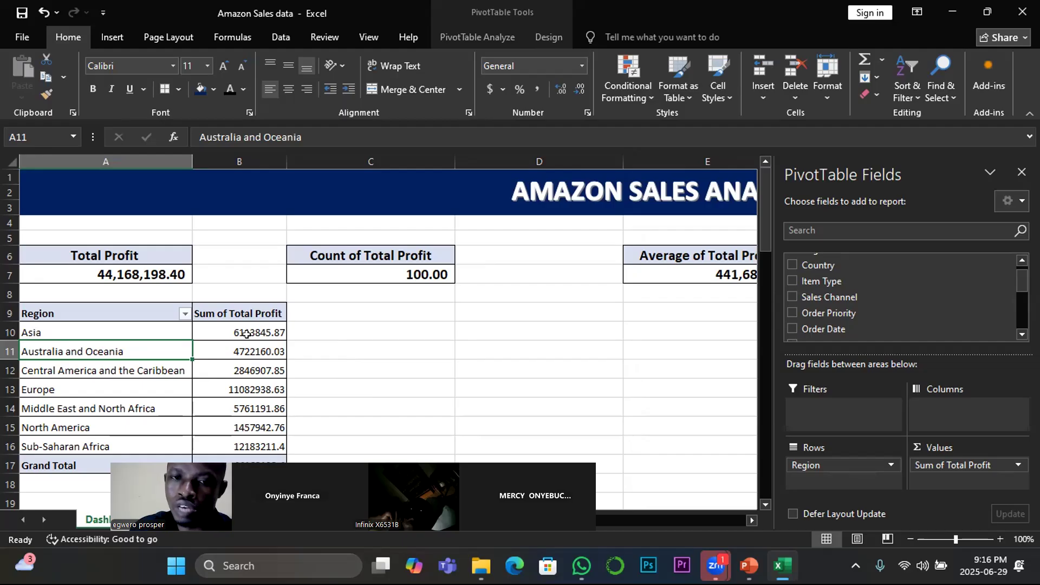
mouse_move(246, 334)
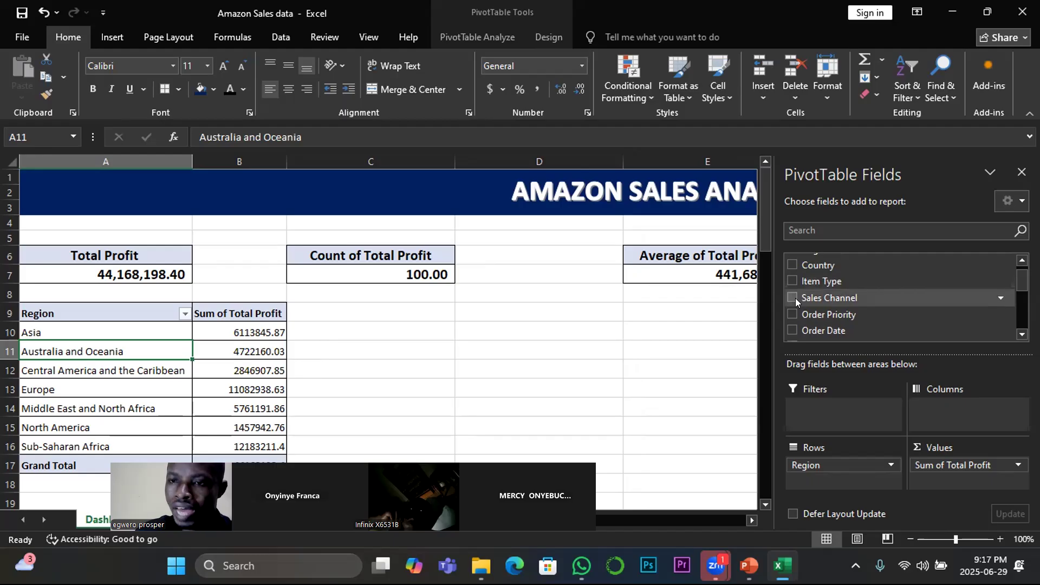
drag(813, 297, 841, 483)
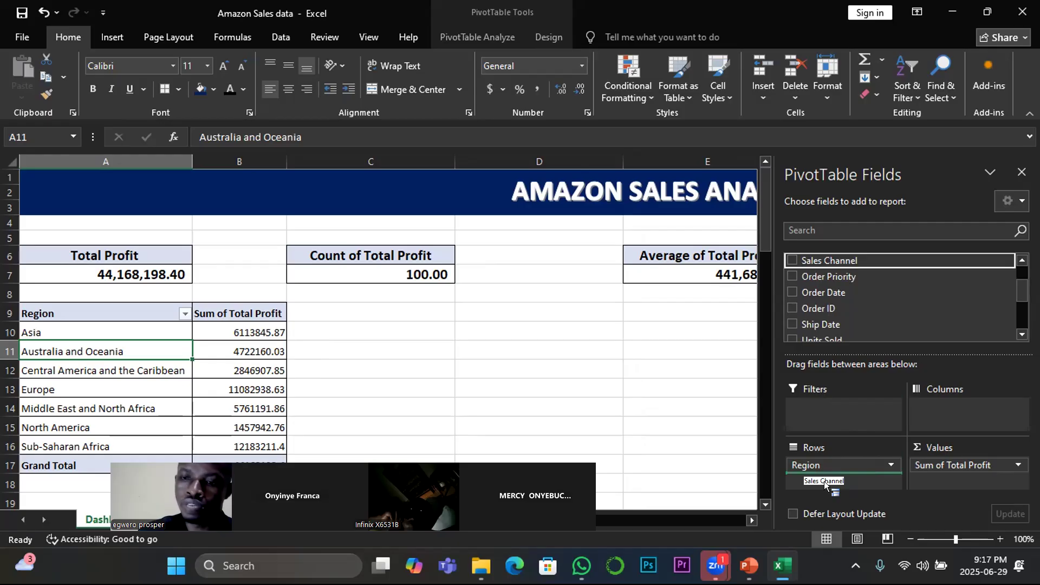
drag(824, 481, 828, 480)
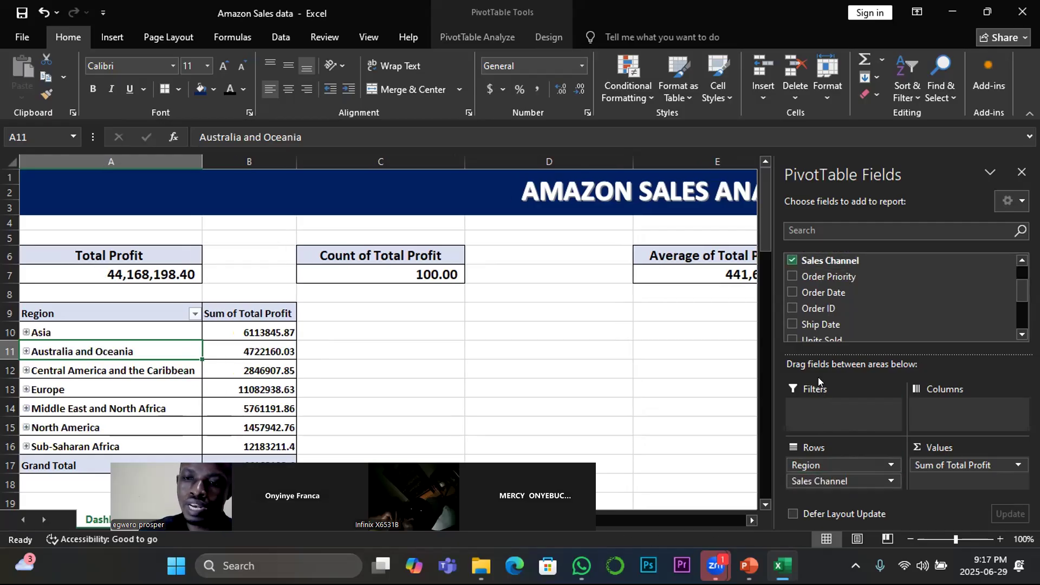
Step: Toggle Asia's sales channel breakdown in the PivotTable to examine its Offline and Online profit
click(26, 333)
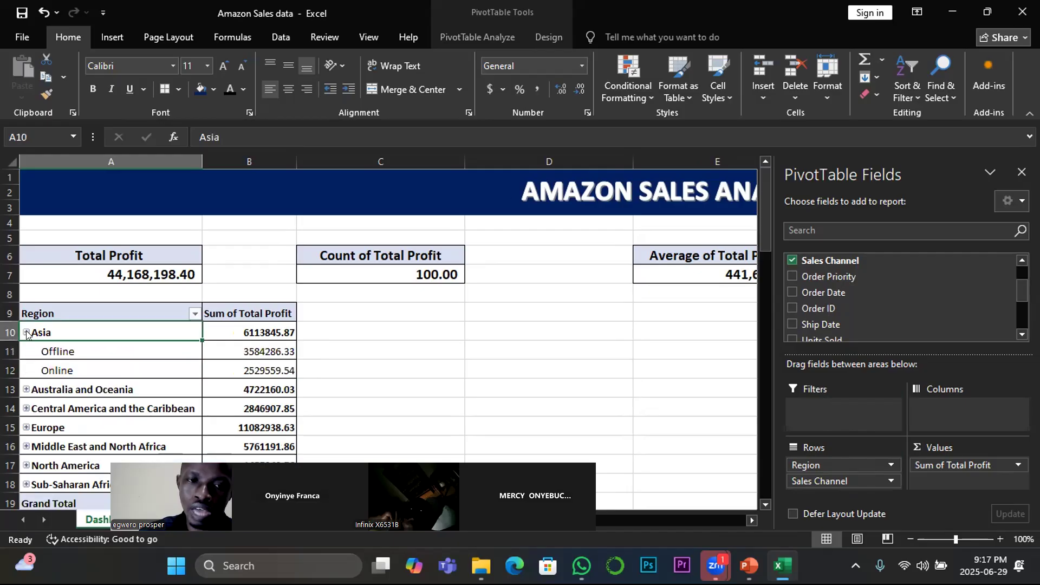
click(26, 332)
click(26, 332)
click(26, 332)
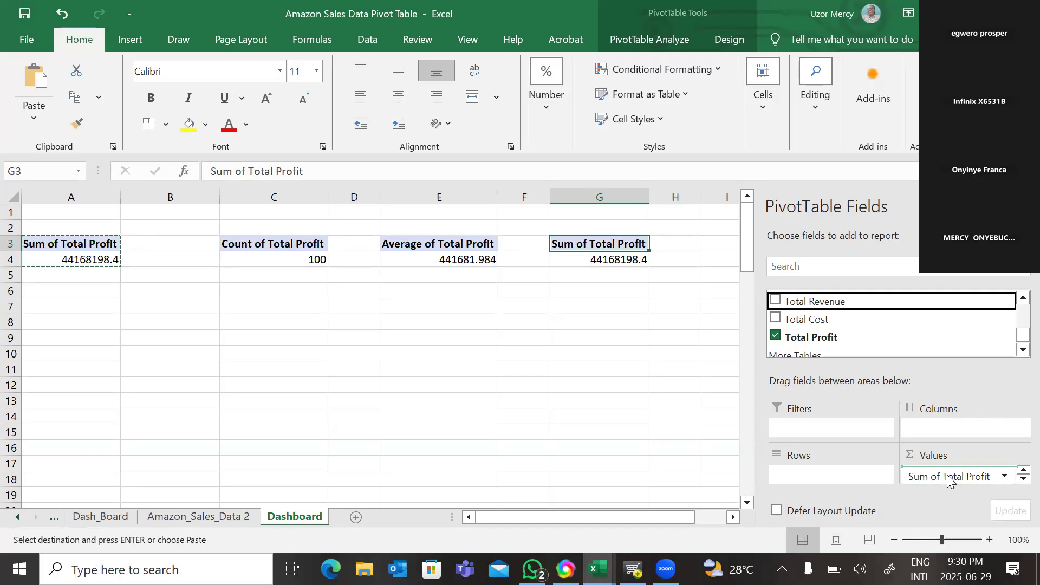
Step: In the Amazon Sales Data Pivot Table workbook, add Total Revenue to the G3 PivotTable's values and try to delete its Sum of Total Profit column
drag(950, 480, 949, 480)
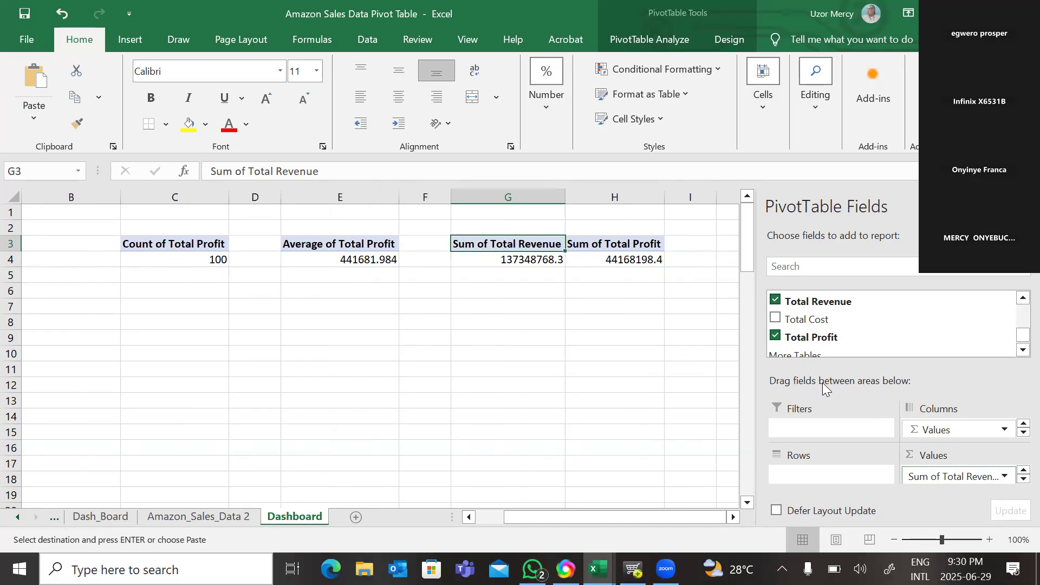
drag(628, 245, 632, 263)
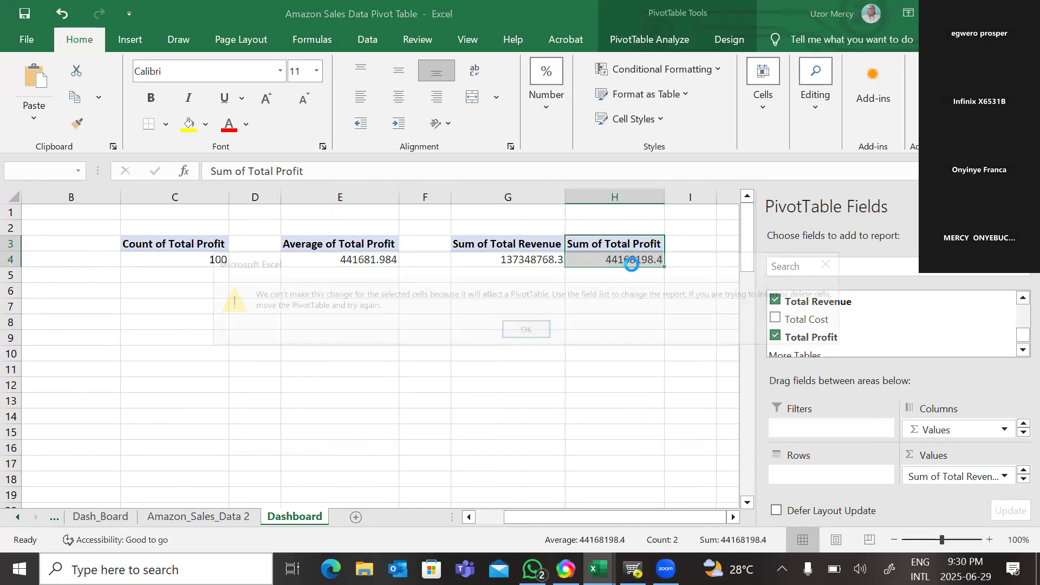
click(525, 327)
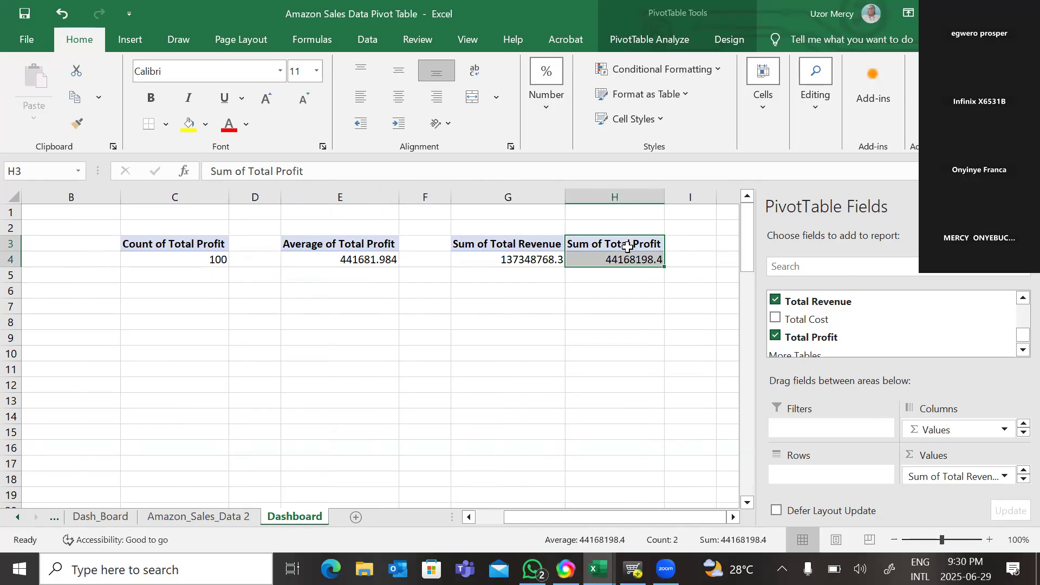
click(623, 338)
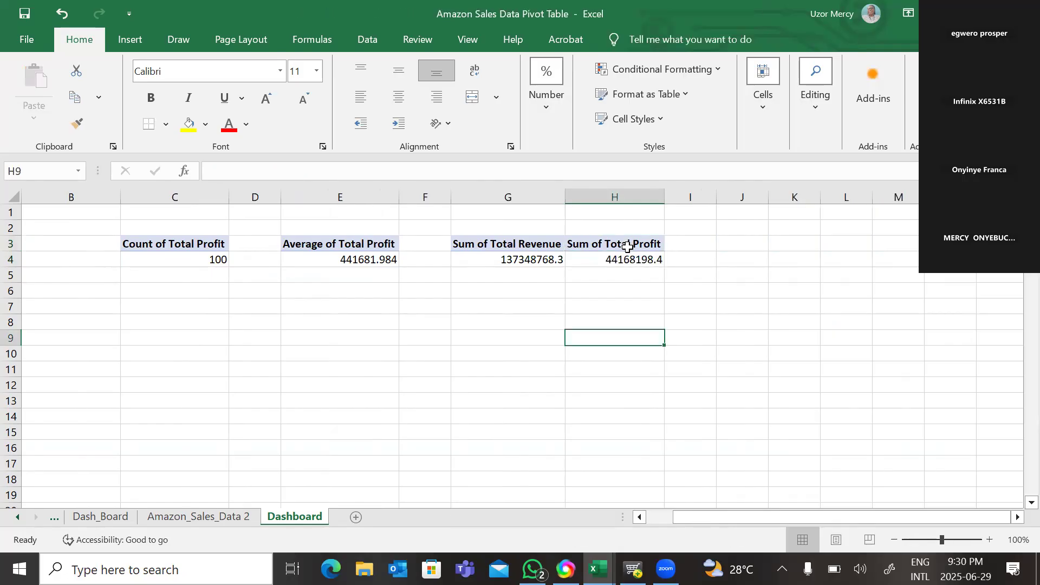
click(628, 247)
key(Delete)
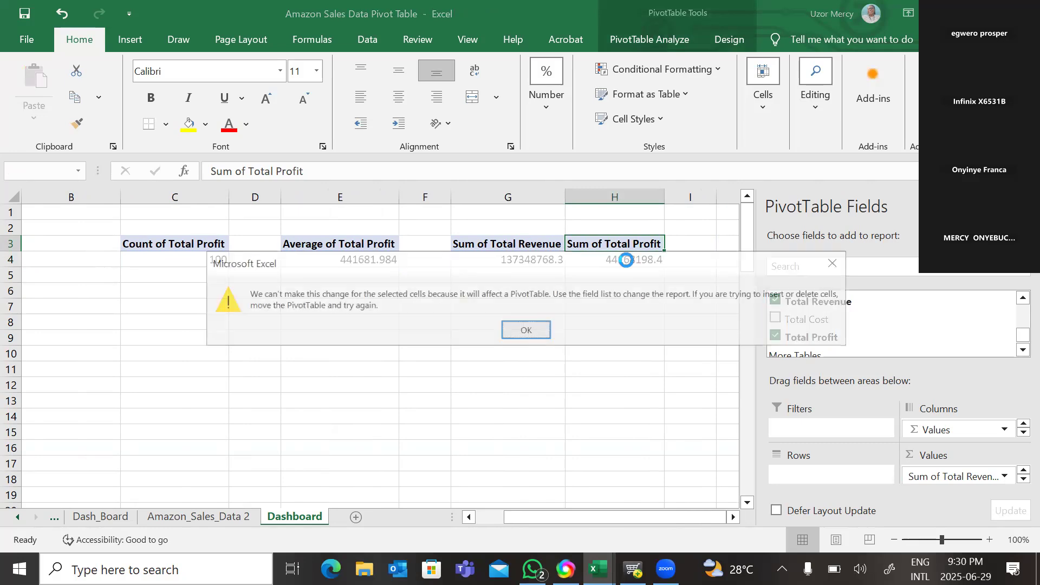
click(526, 329)
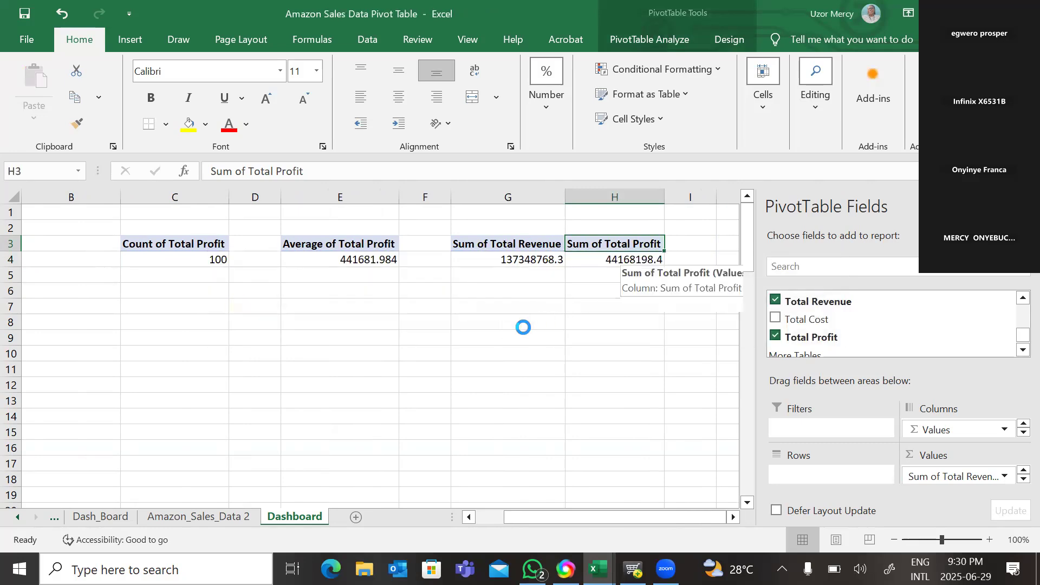
key(Down)
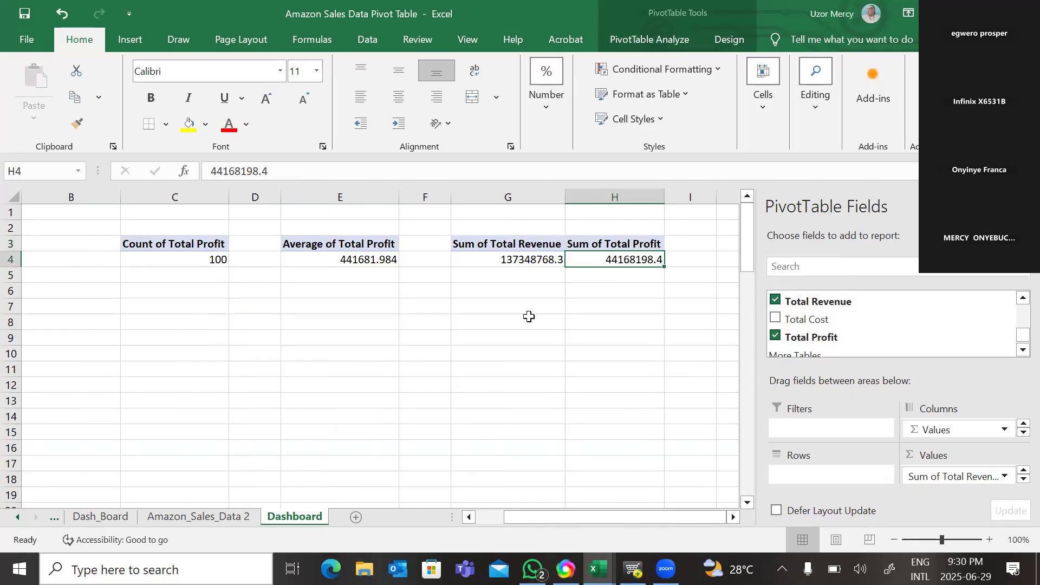
key(Up)
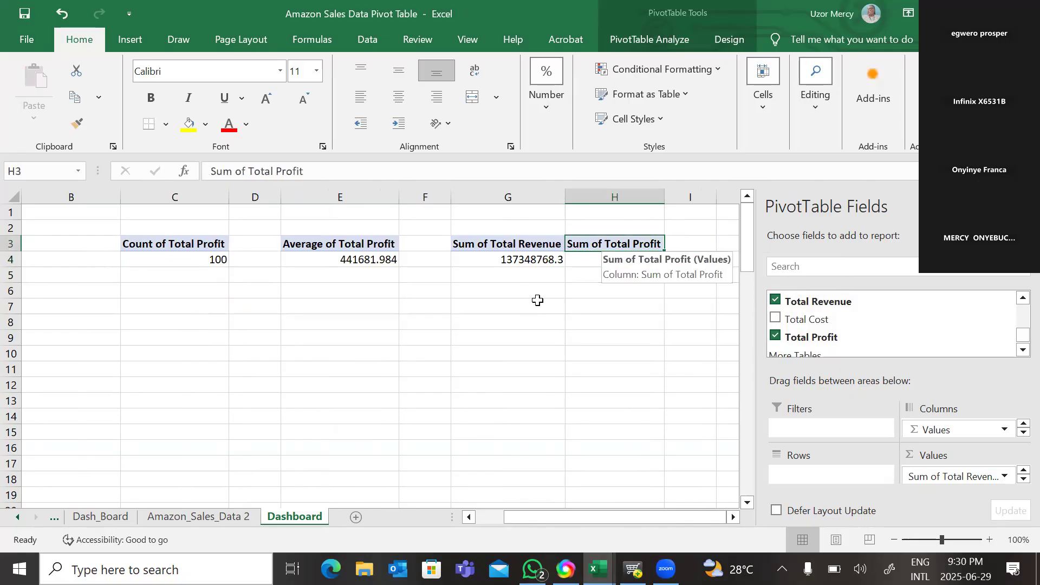
Step: Delete the PivotTable holding Sum of Total Revenue and Sum of Total Profit at G3:H4
right_click(612, 250)
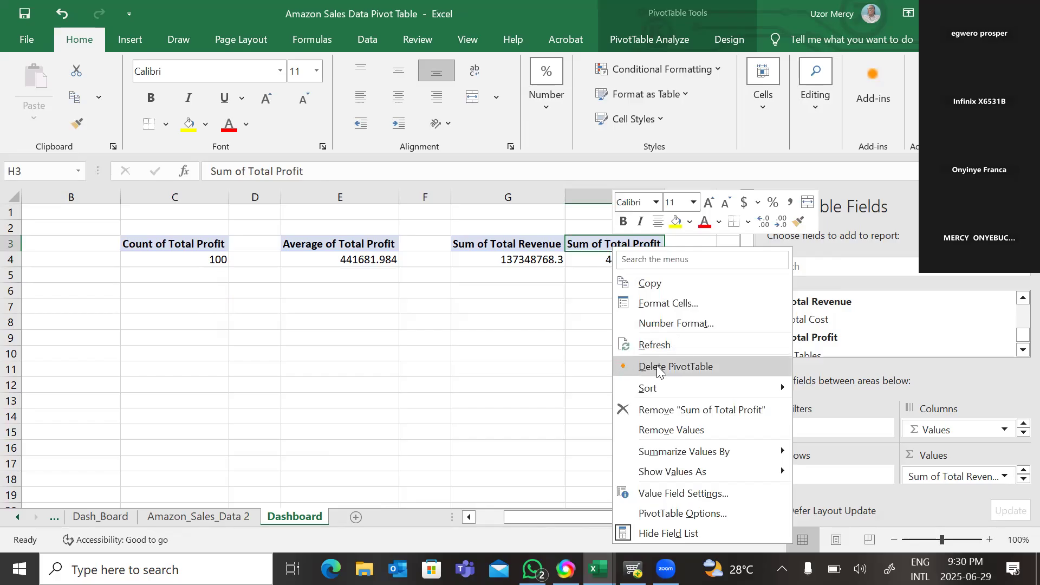
mouse_move(661, 380)
click(660, 369)
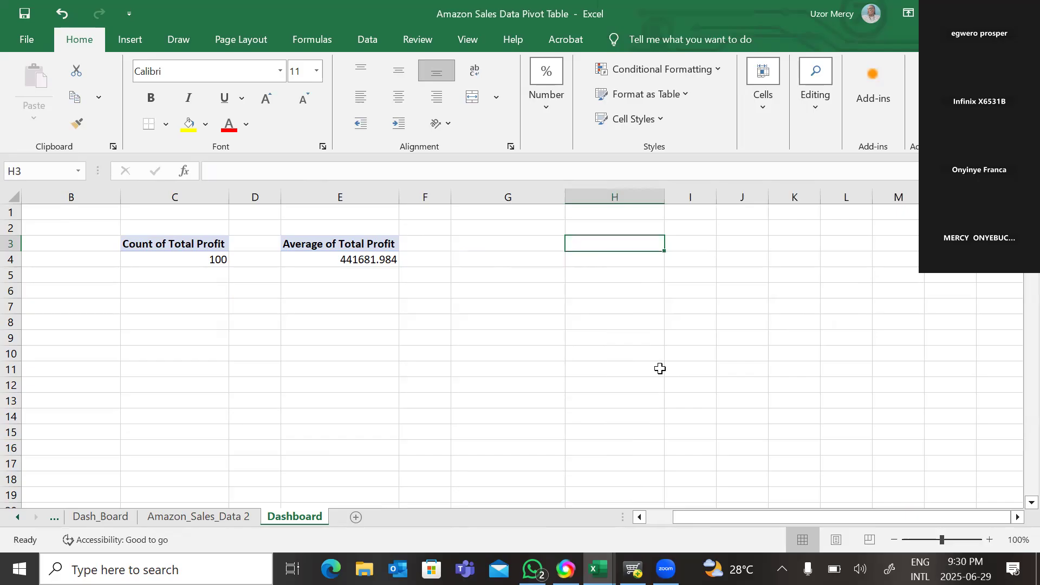
Step: Copy the Sum of Total Profit PivotTable in A3:A4 and paste it at cell G3 of the Dashboard sheet
scroll(660, 369, left, 1)
scroll(660, 368, left, 1)
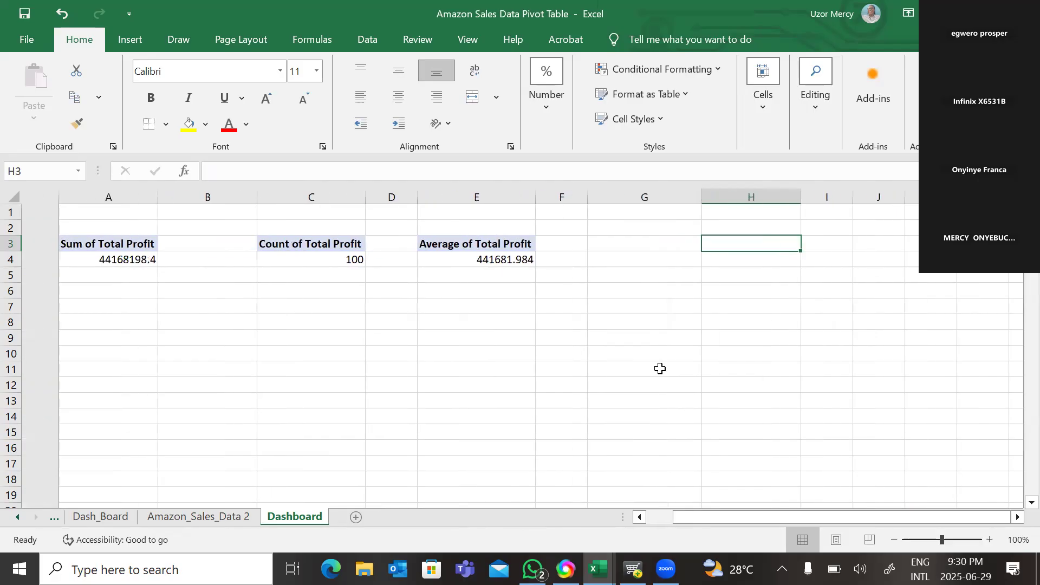
click(501, 402)
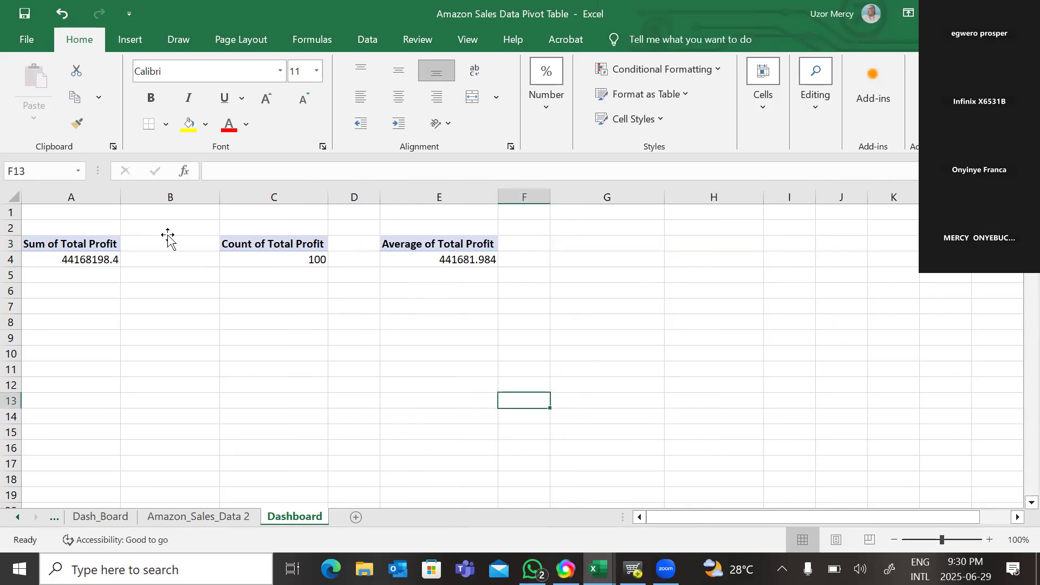
click(25, 256)
drag(34, 244, 34, 256)
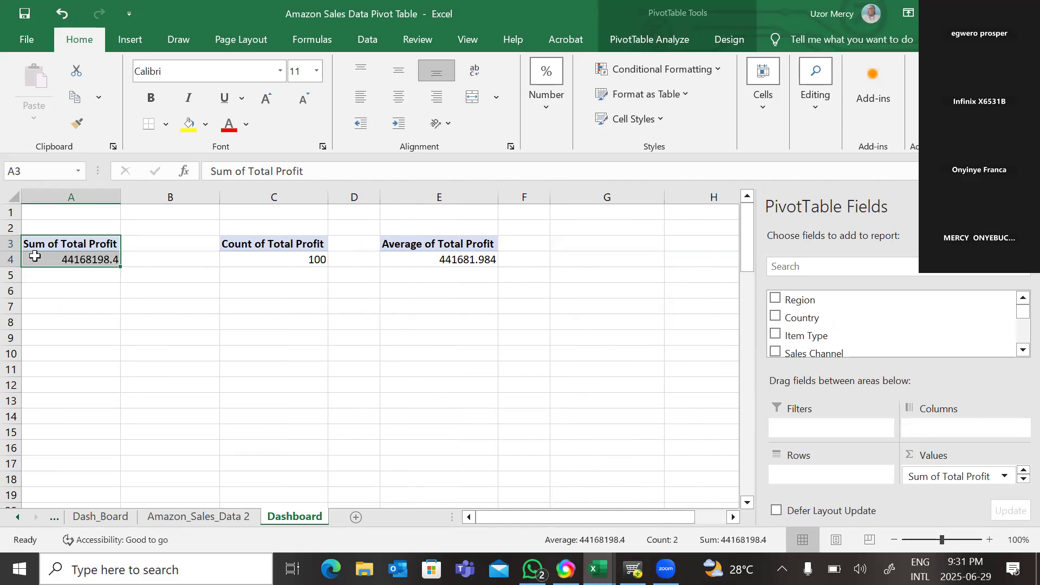
right_click(34, 257)
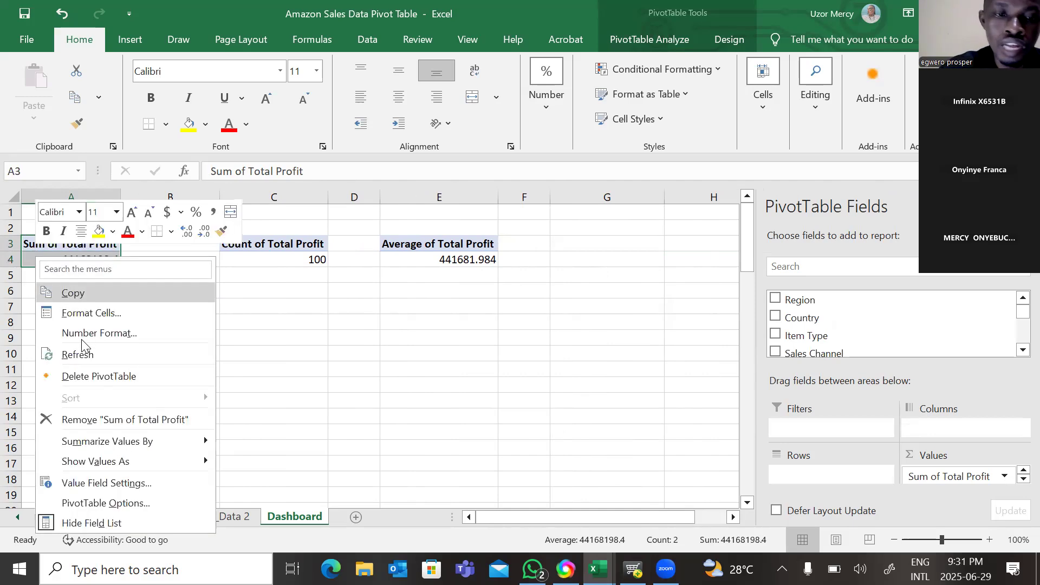
key(Return)
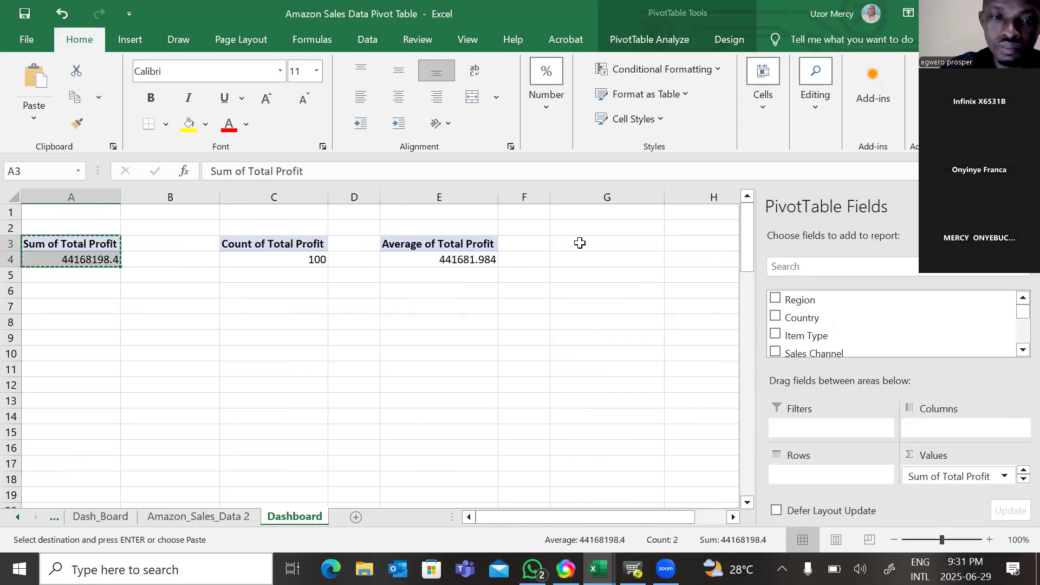
right_click(582, 242)
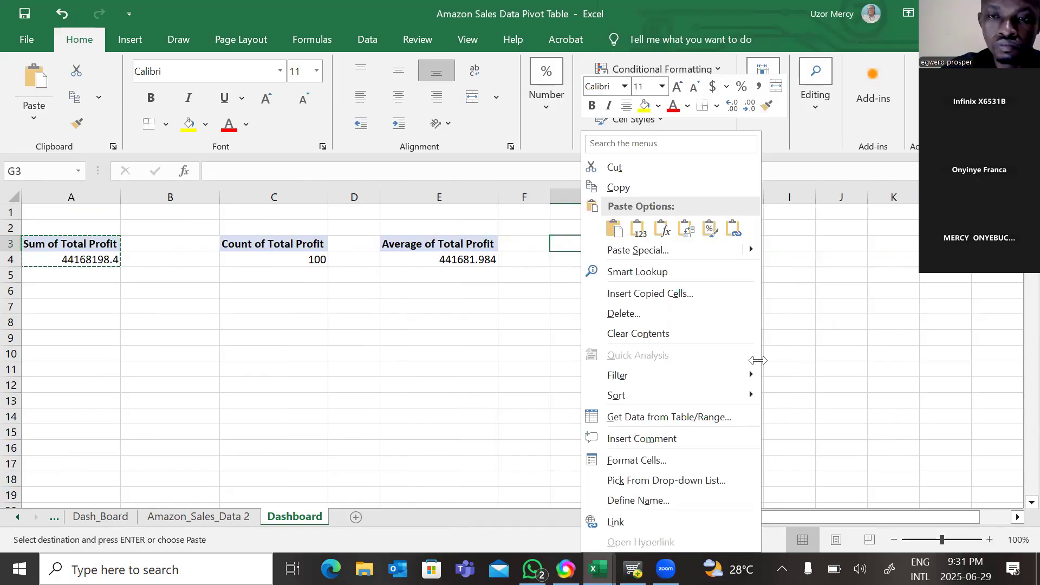
click(614, 228)
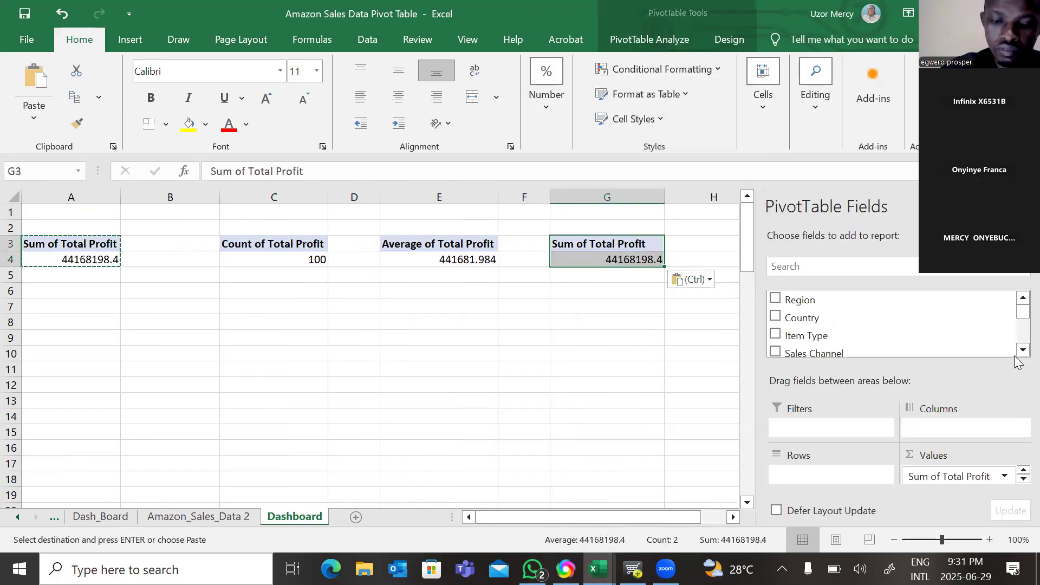
Step: Replace Total Profit with Total Revenue in the values of the PivotTable at G3
click(1023, 350)
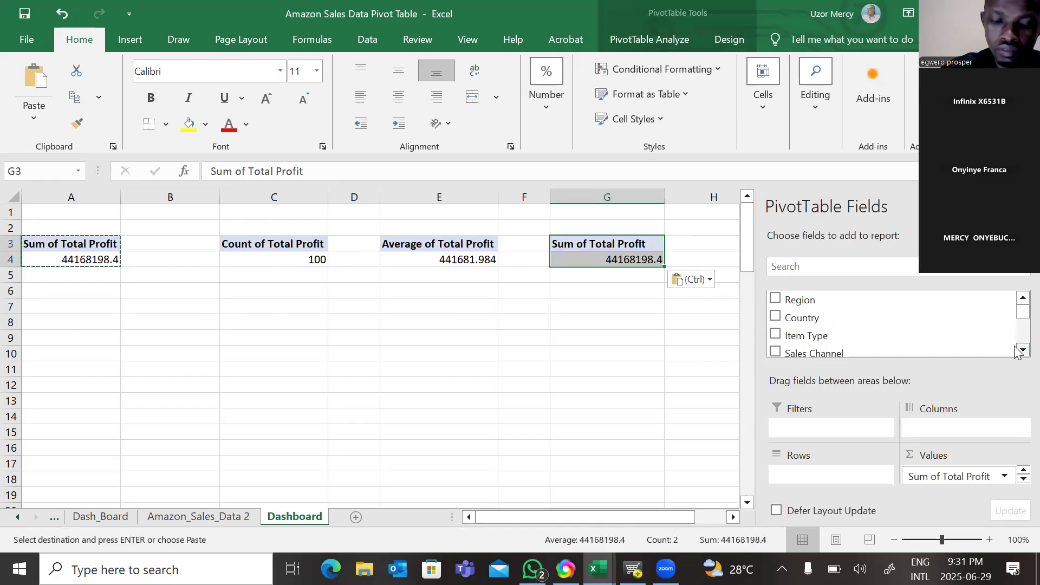
click(1023, 350)
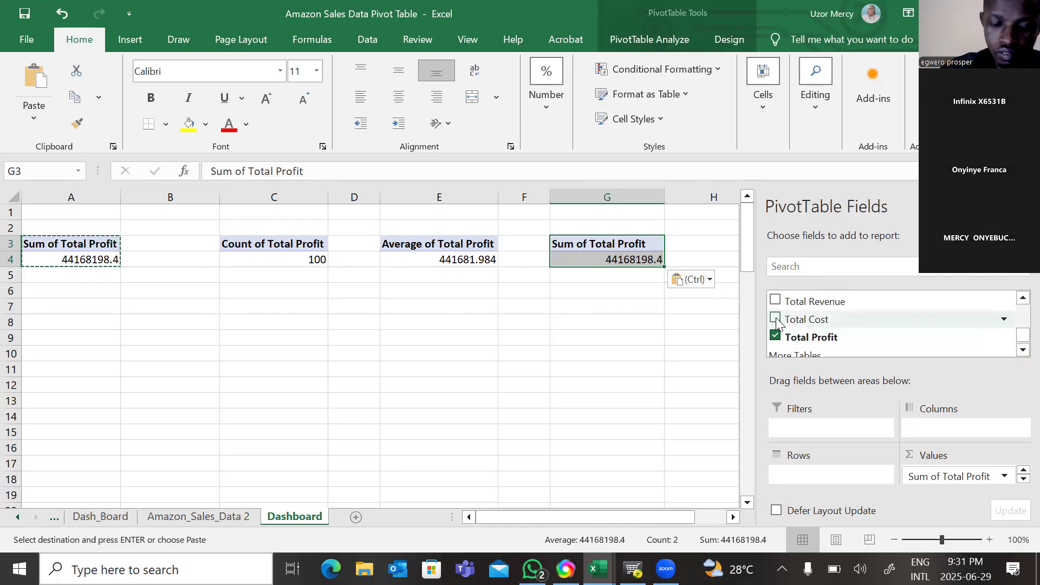
click(775, 302)
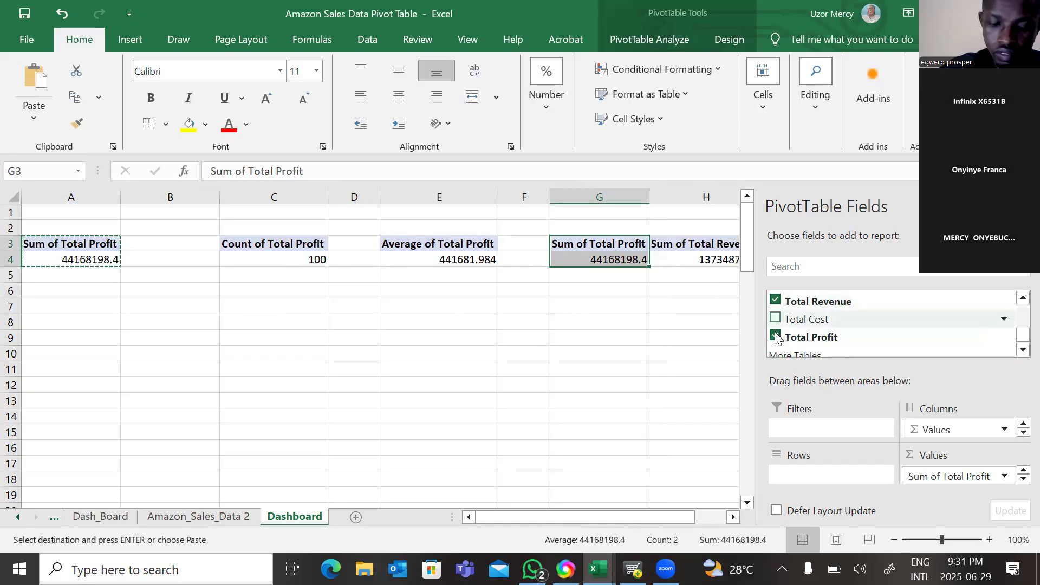
click(775, 336)
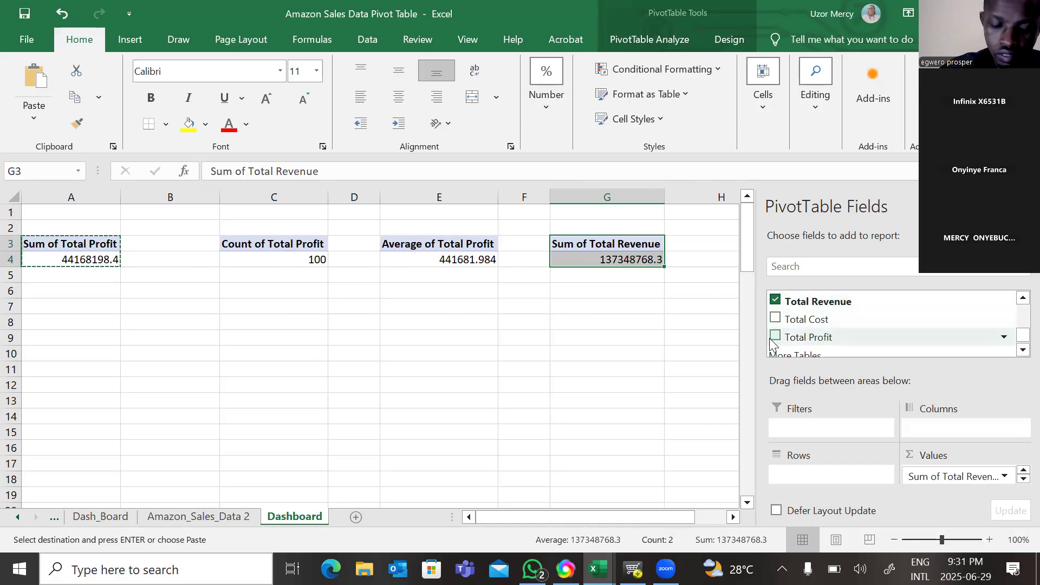
click(655, 369)
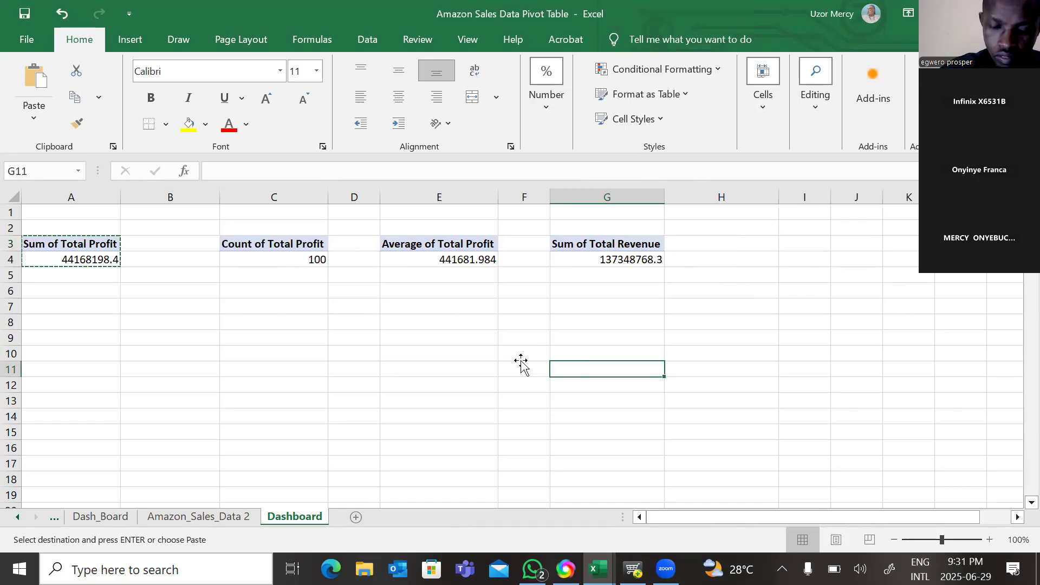
Step: Open cell A7 for editing, below the Sum of Total Profit PivotTable
double_click(71, 307)
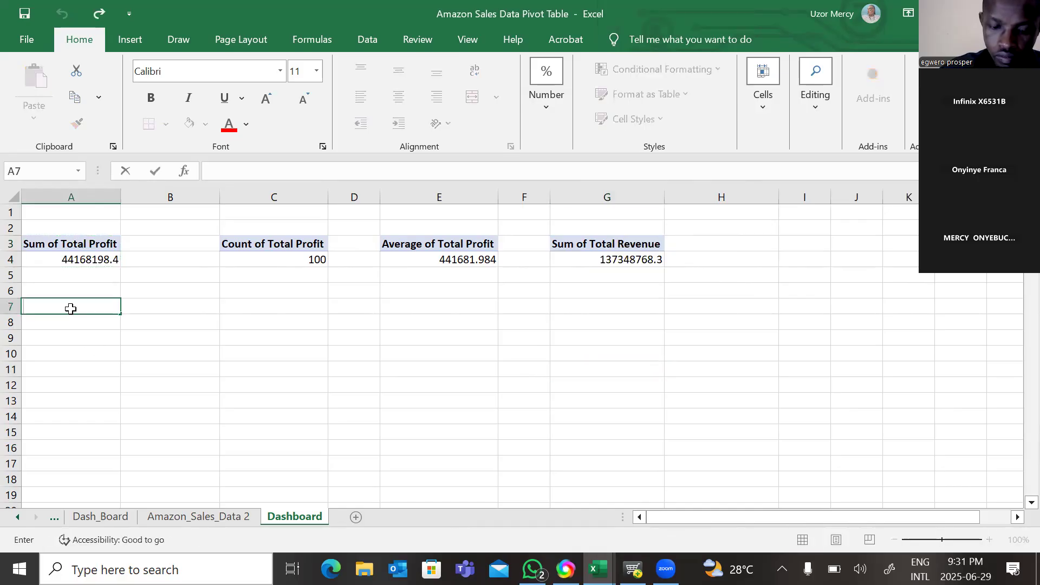
scroll(72, 309, down, 2)
scroll(72, 308, up, 2)
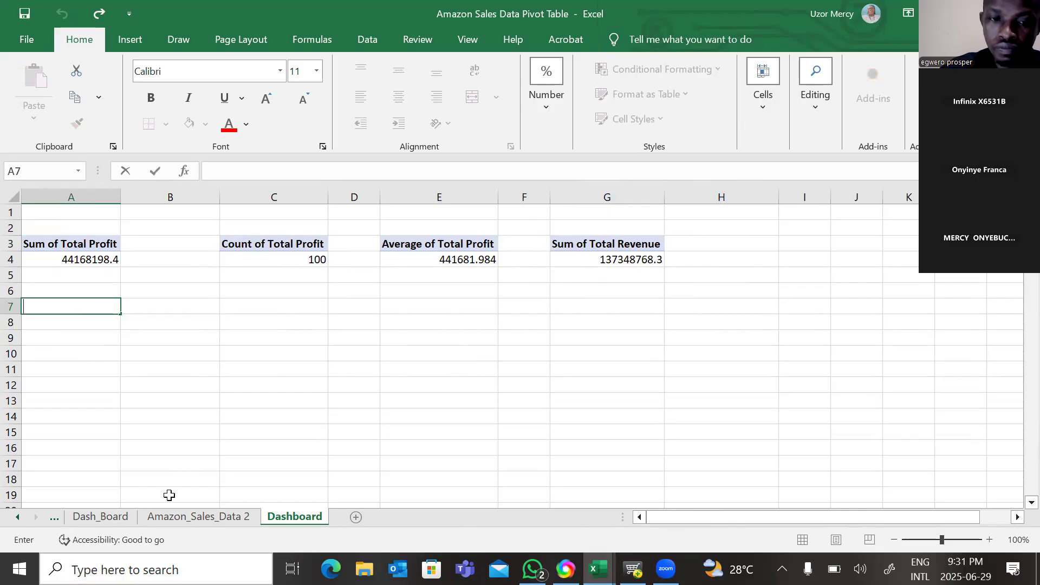
click(353, 417)
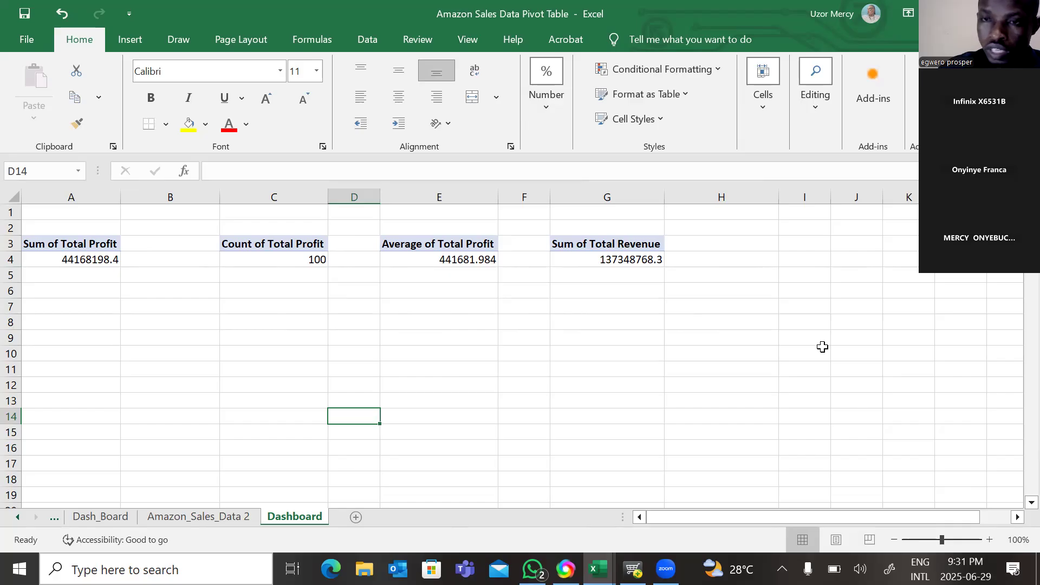
click(916, 464)
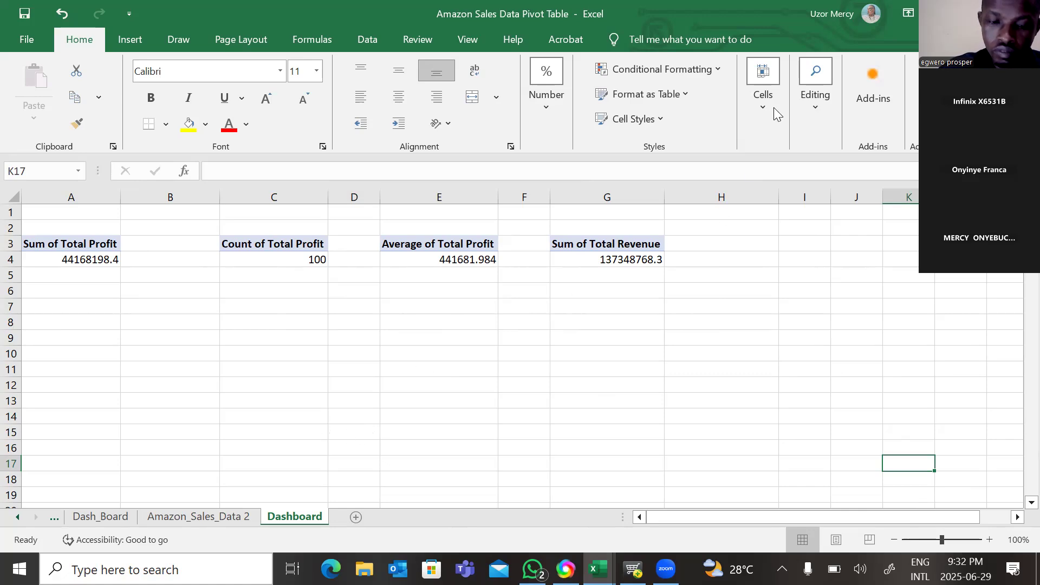
Step: Switch to the Amazon_Sales_Data 2 sheet and select the entire sales table including its header row
click(983, 14)
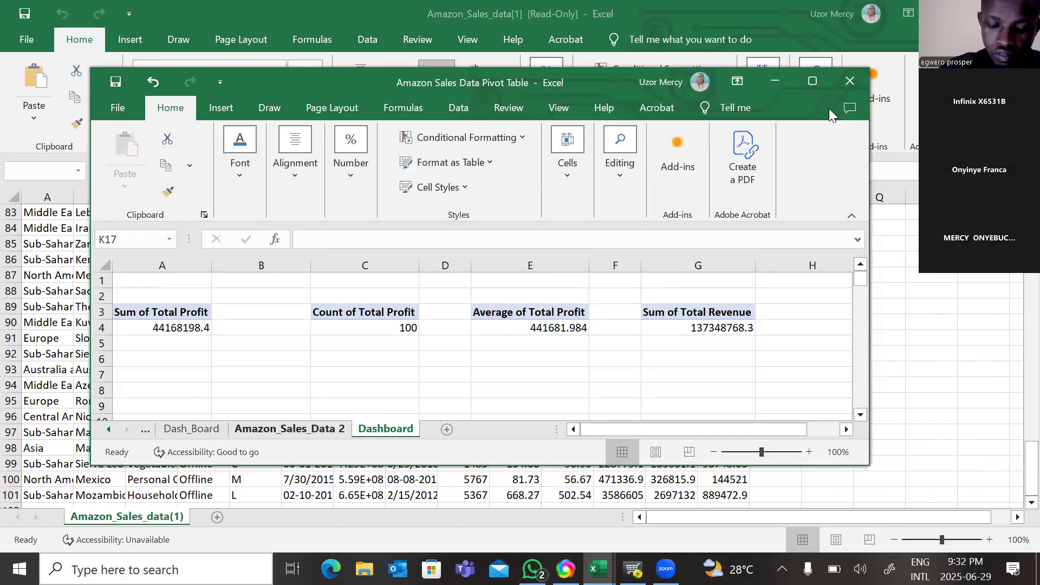
key(ctrl+Page_Up)
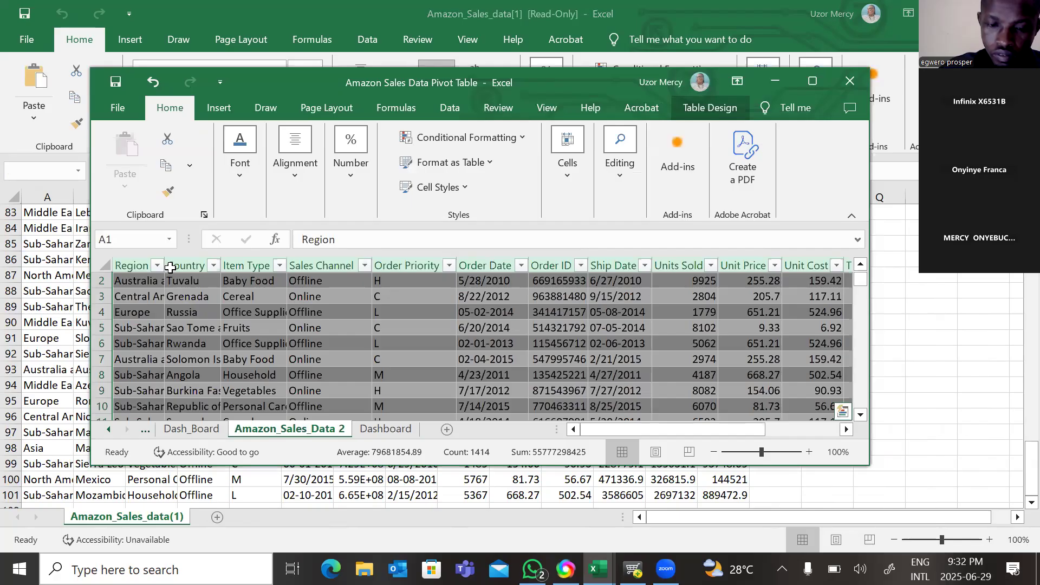
click(33, 196)
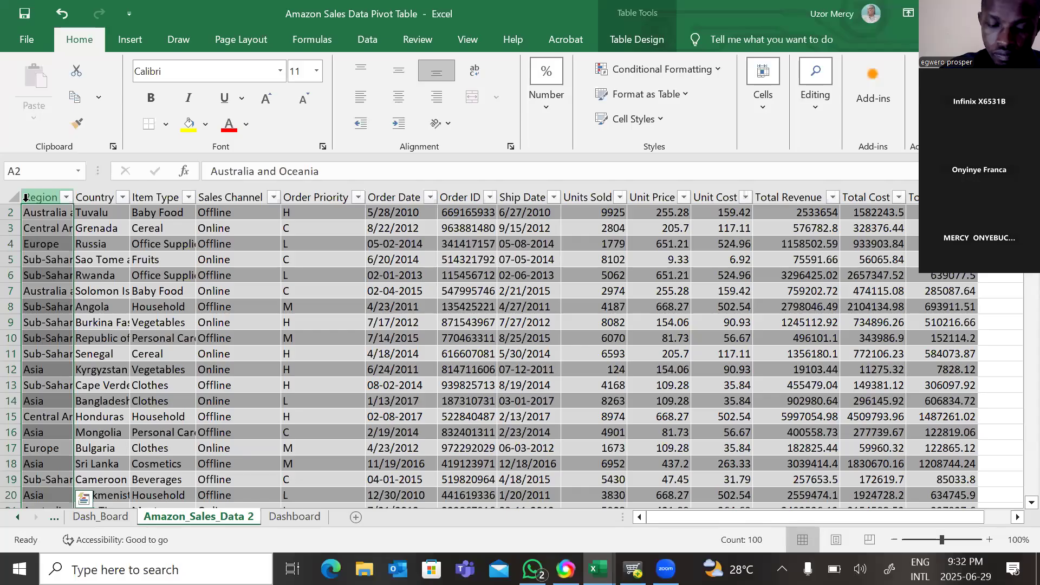
click(184, 276)
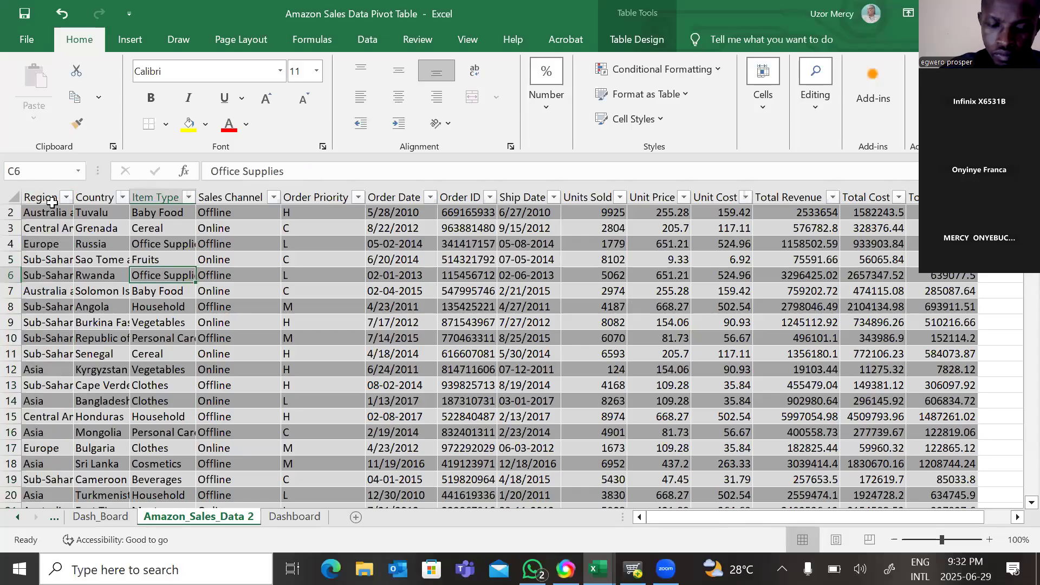
key(Right)
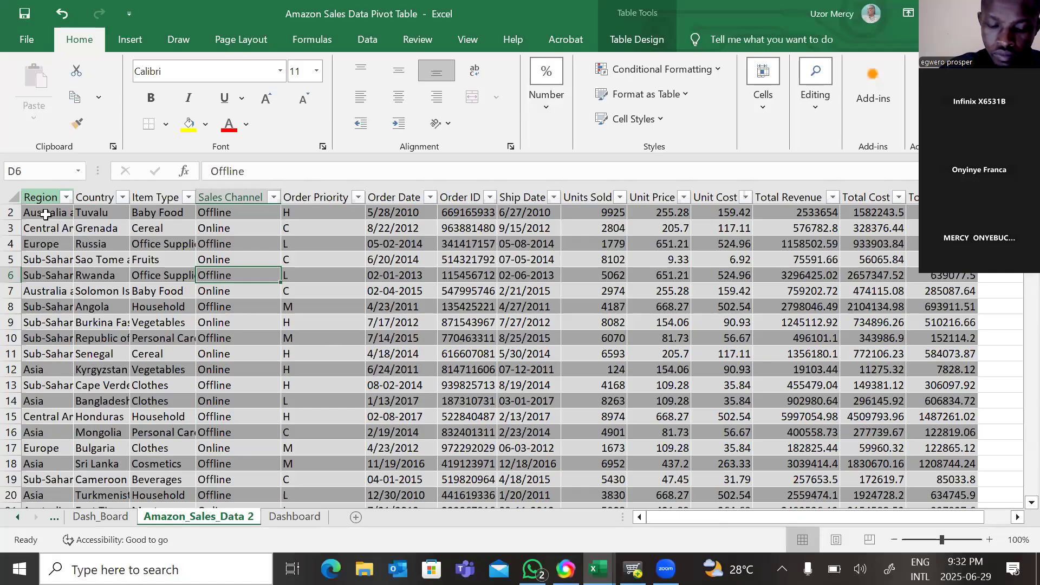
click(45, 215)
key(ctrl+a)
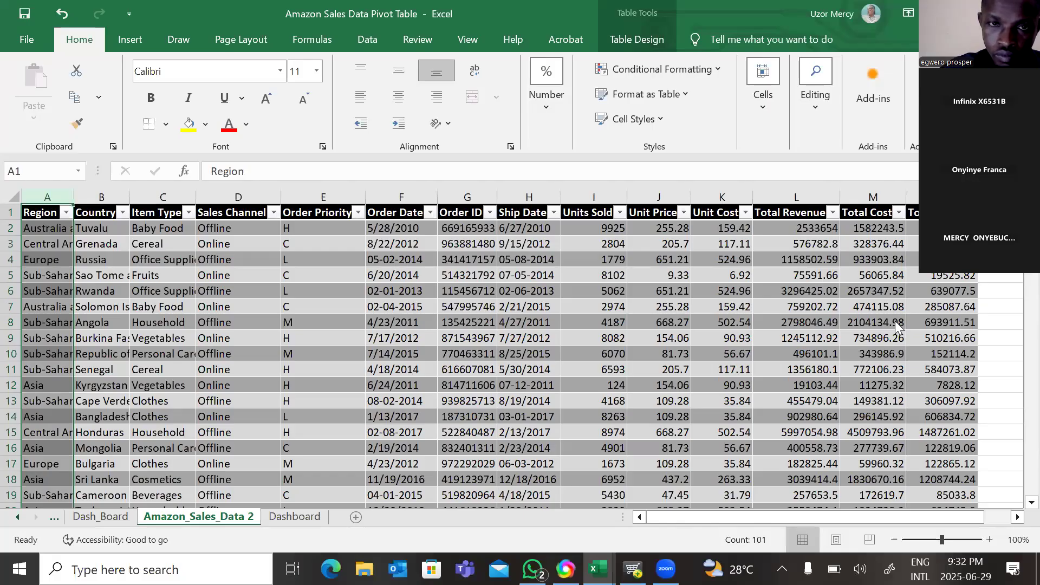
key(ctrl+shift+End)
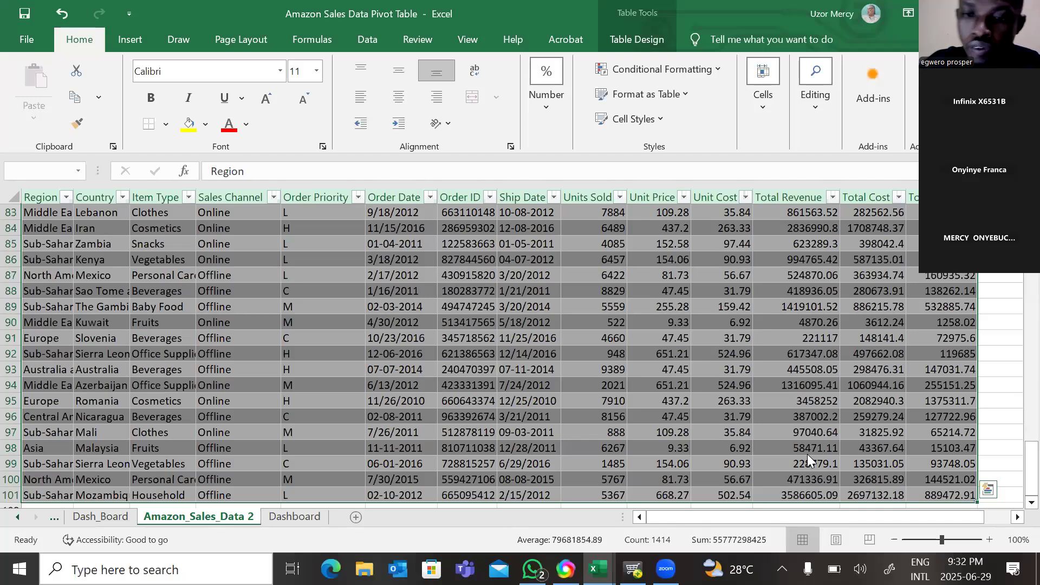
key(alt+n)
key(v)
key(t)
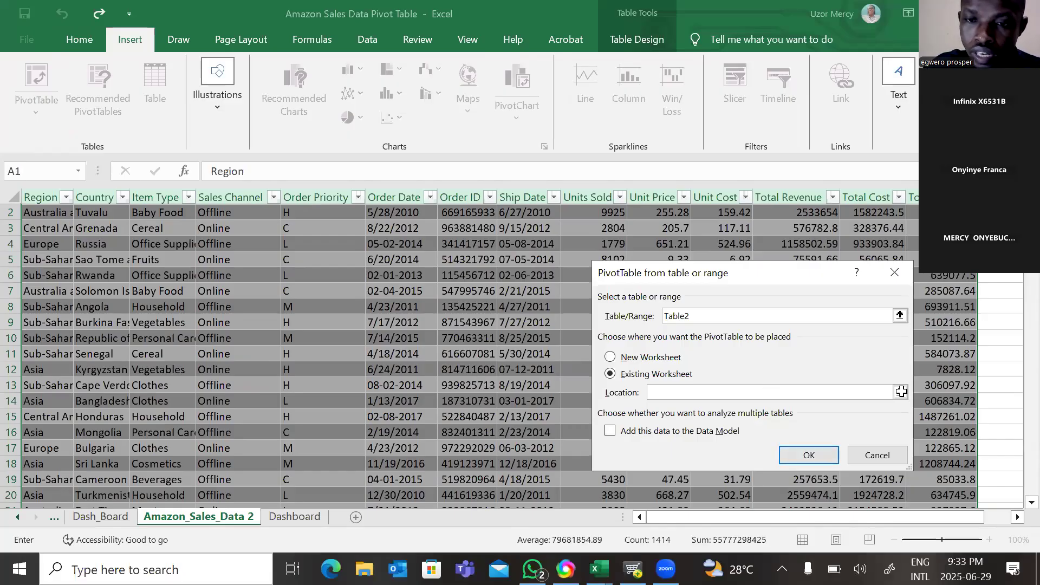
click(860, 315)
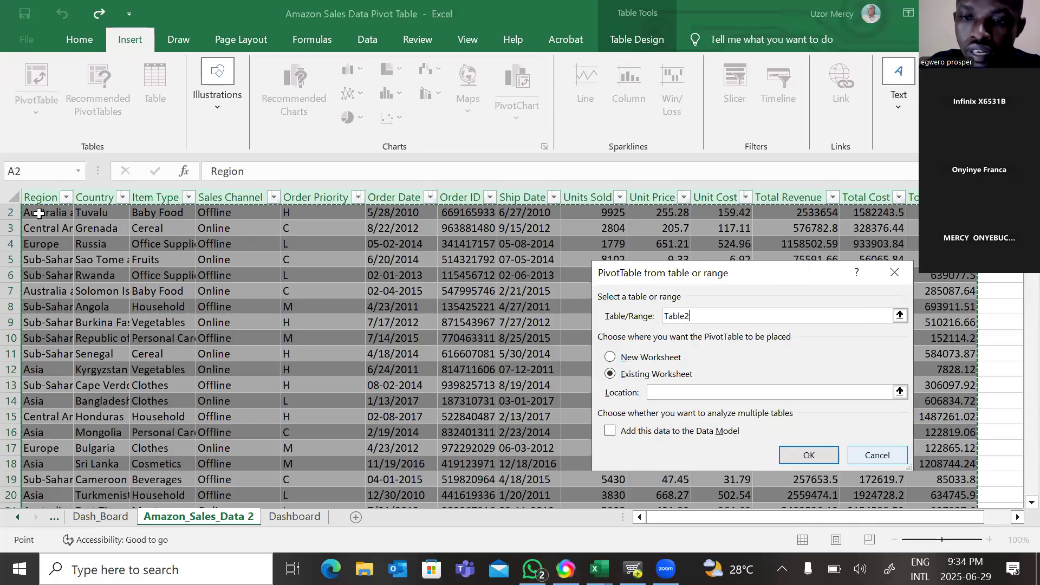
key(Escape)
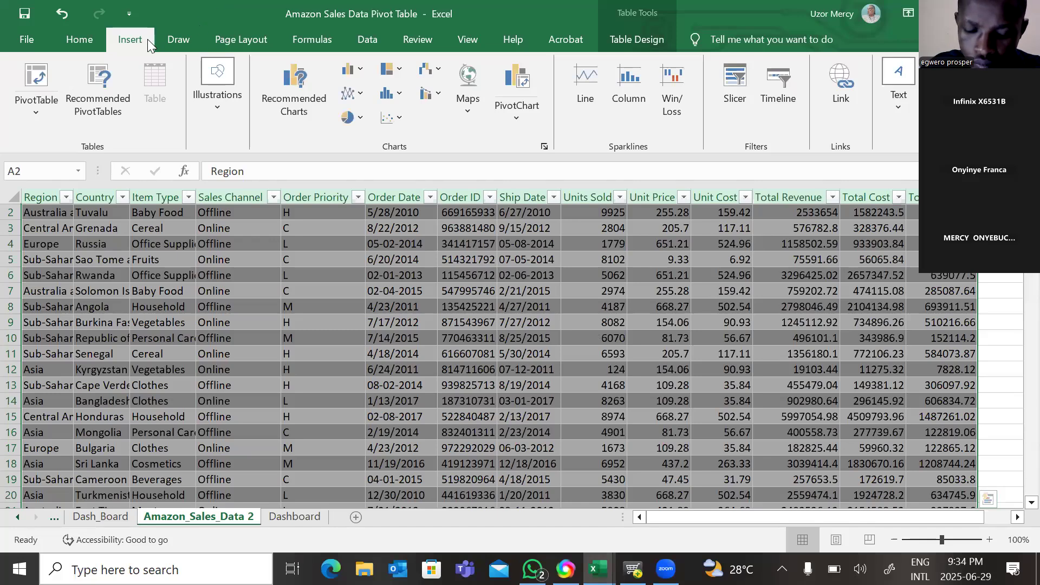
Step: Try to insert a PivotTable from Table2 into the existing Dashboard worksheet, then cancel it
key(ctrl+shift+Up)
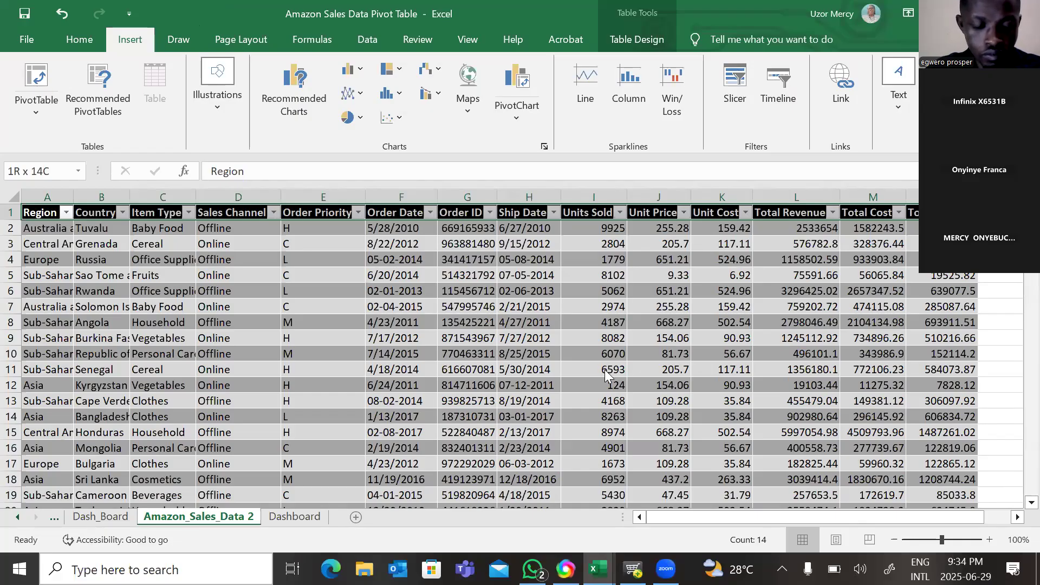
key(ctrl+shift+Down)
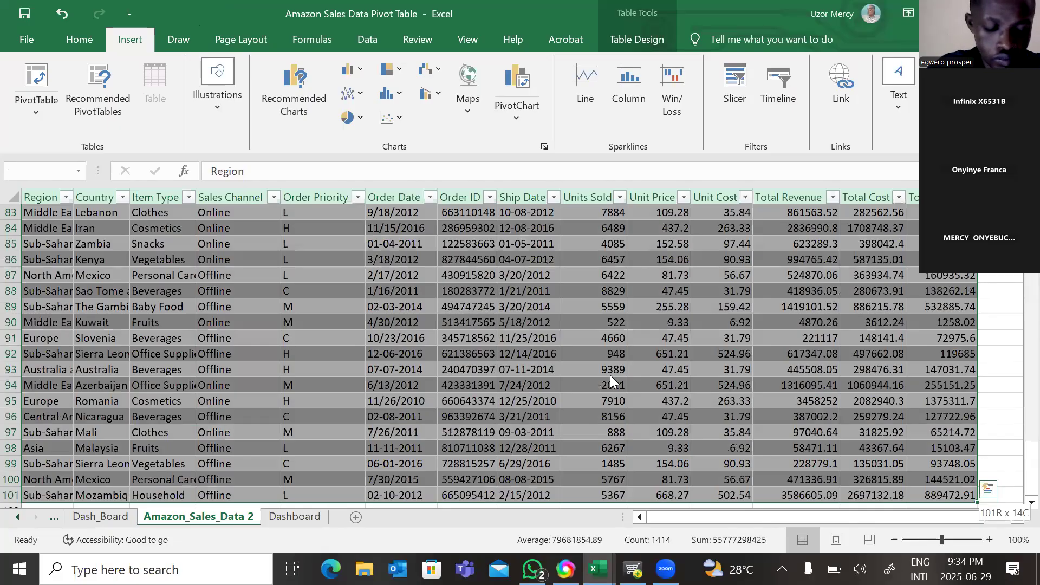
click(36, 77)
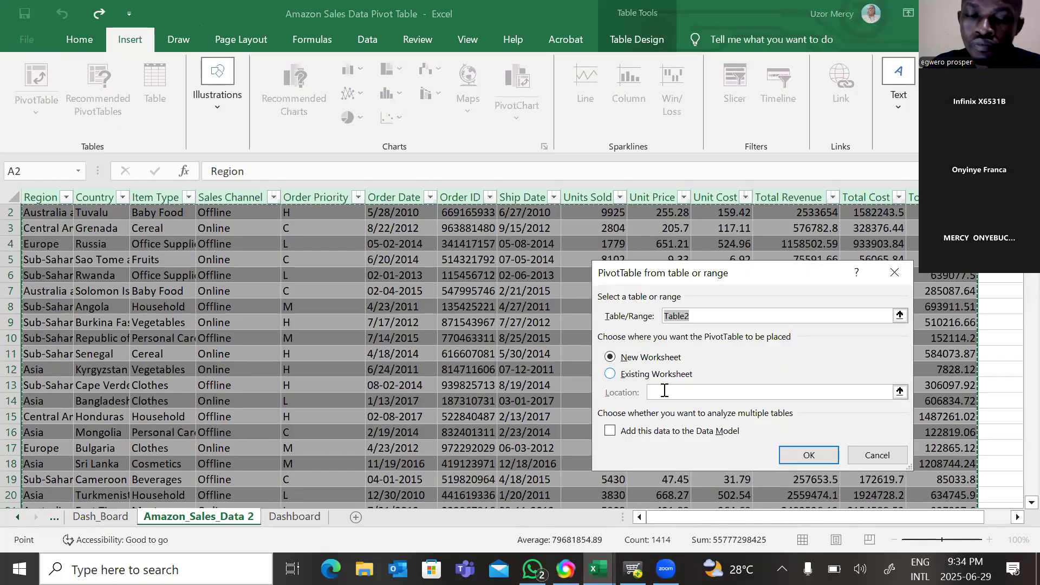
click(664, 390)
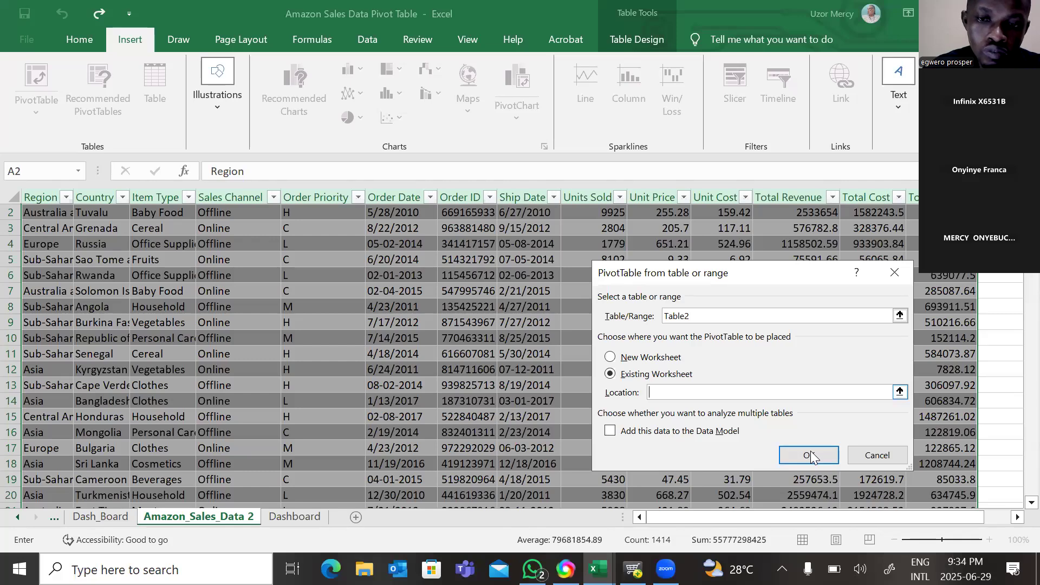
text(Dashboard)
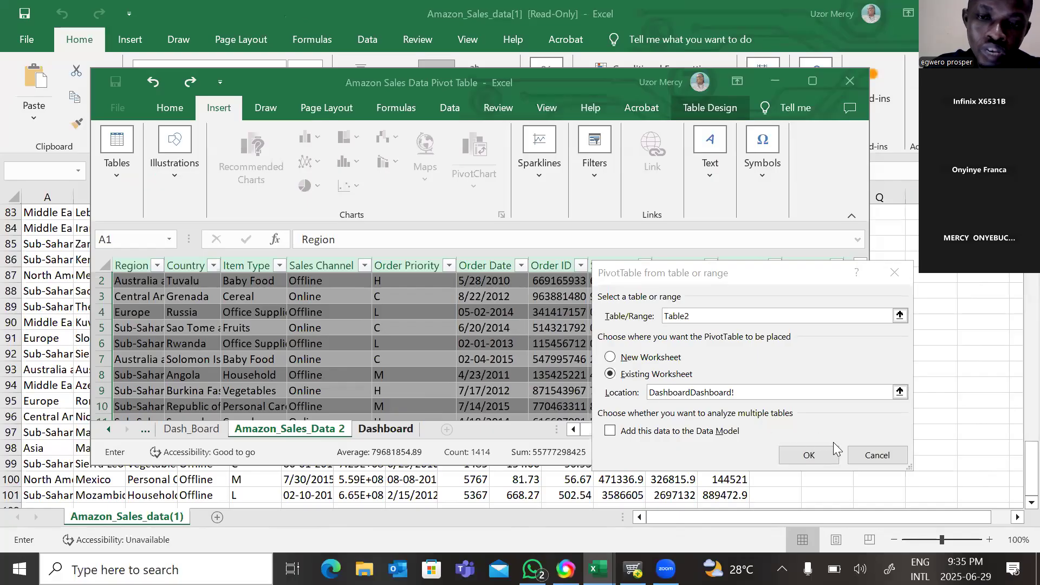
click(386, 429)
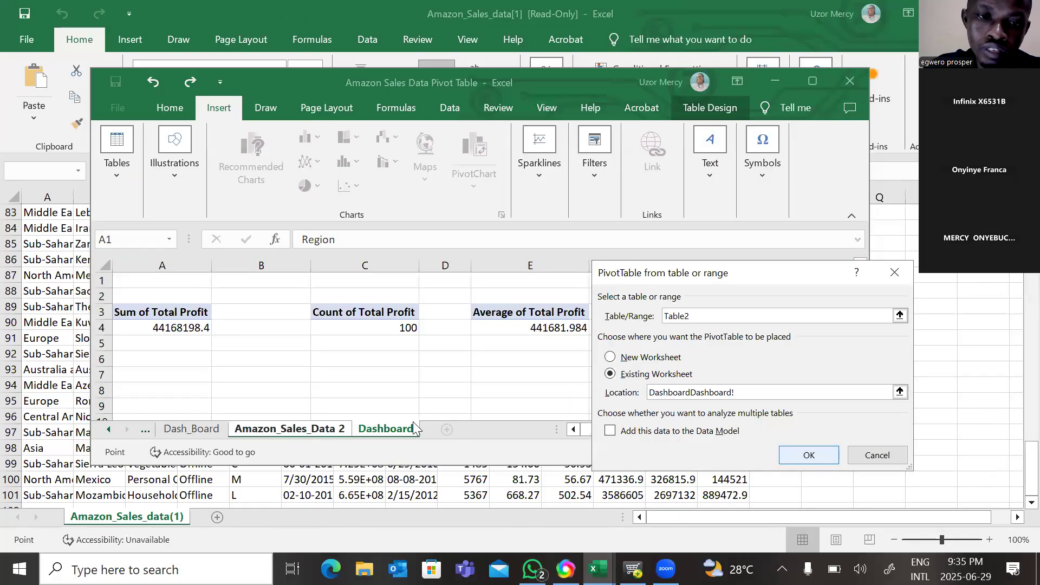
click(386, 432)
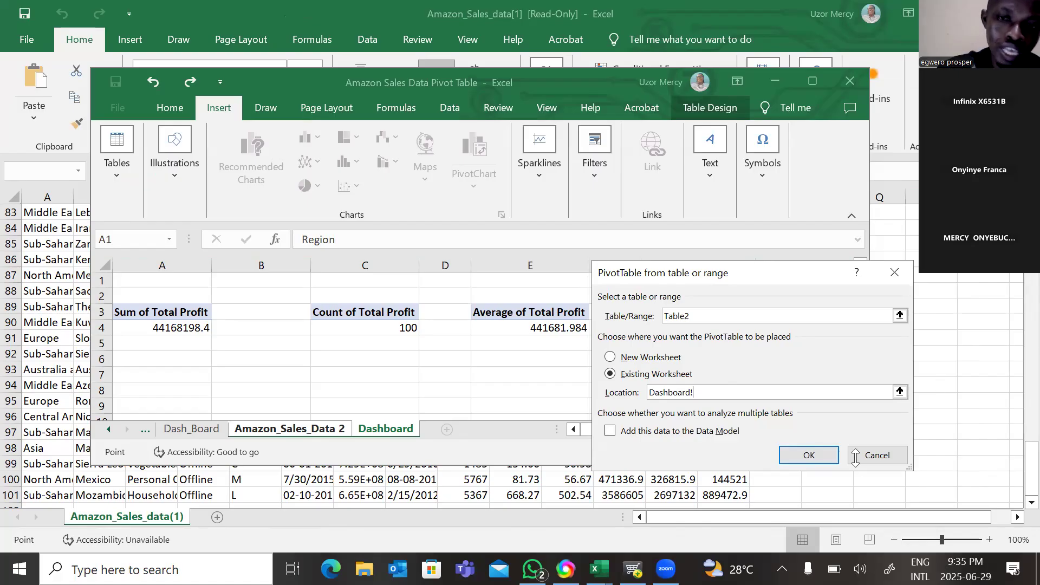
click(881, 453)
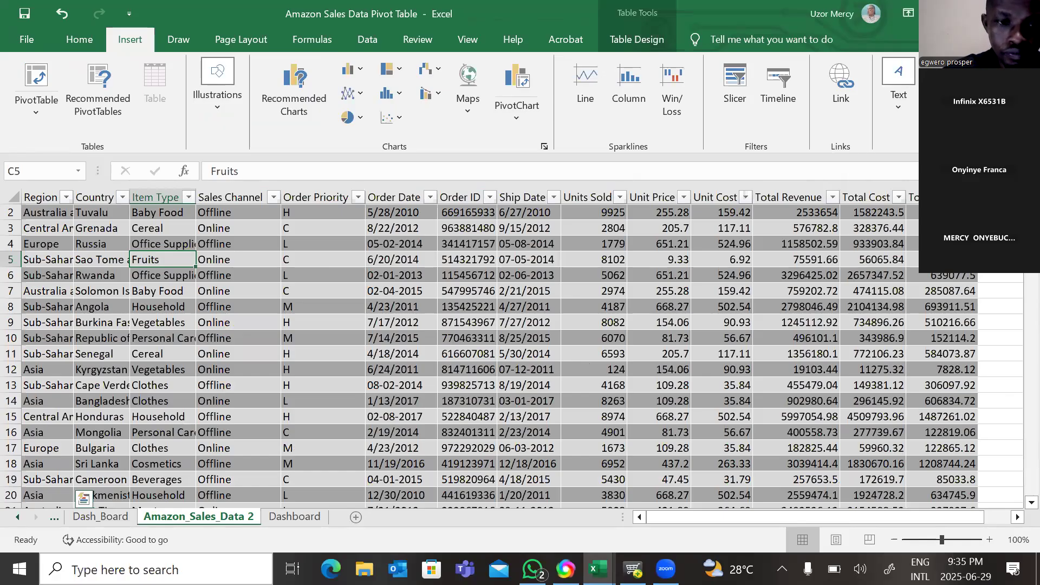
key(ctrl+a)
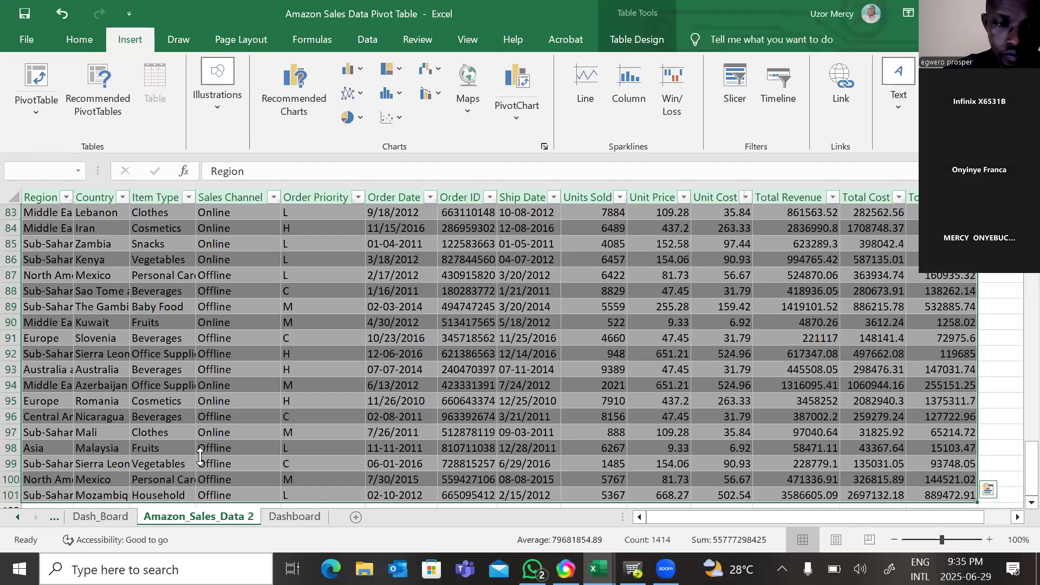
key(alt+n)
key(v)
key(t)
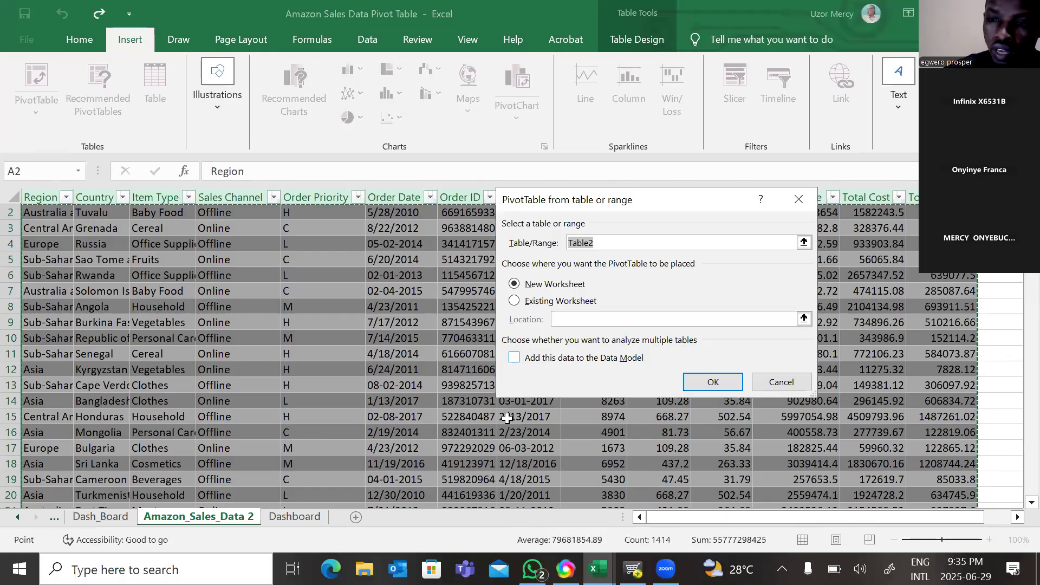
key(alt+Tab)
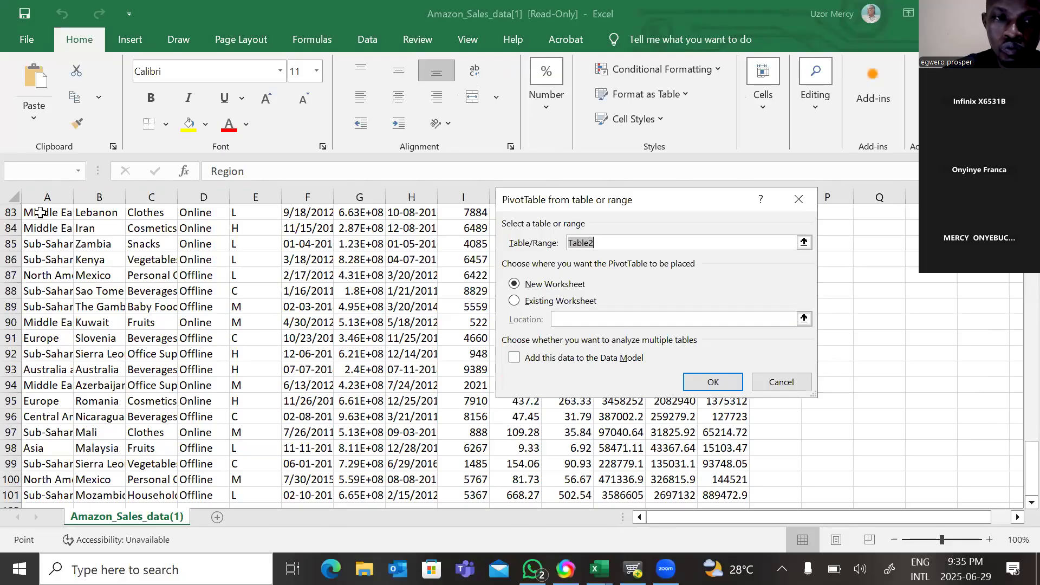
key(alt+Tab)
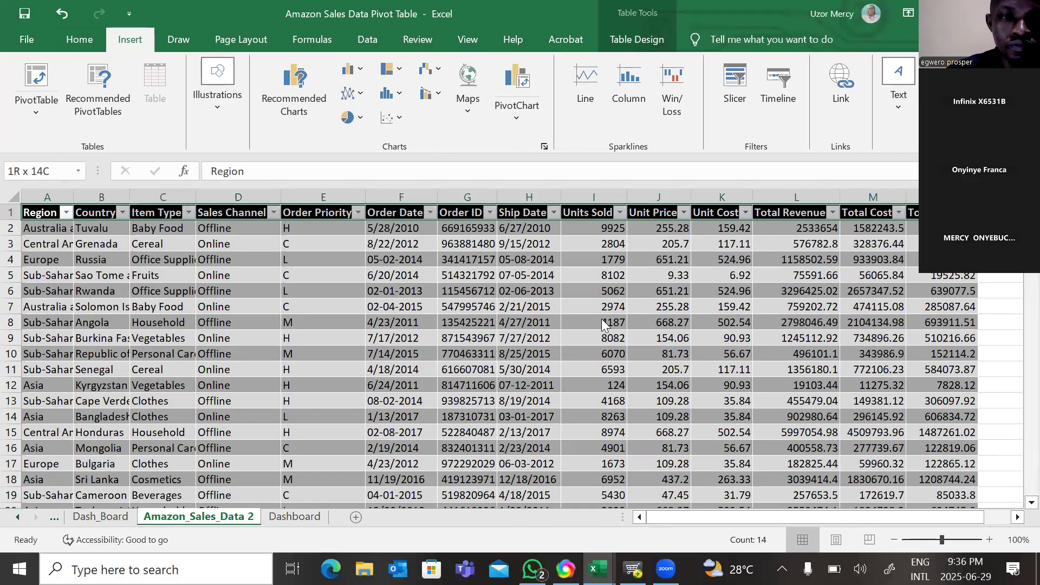
Step: Try to insert a PivotTable on the existing Dashboard worksheet at cell A6, using Dashboard! as the table range
key(ctrl+shift+Down)
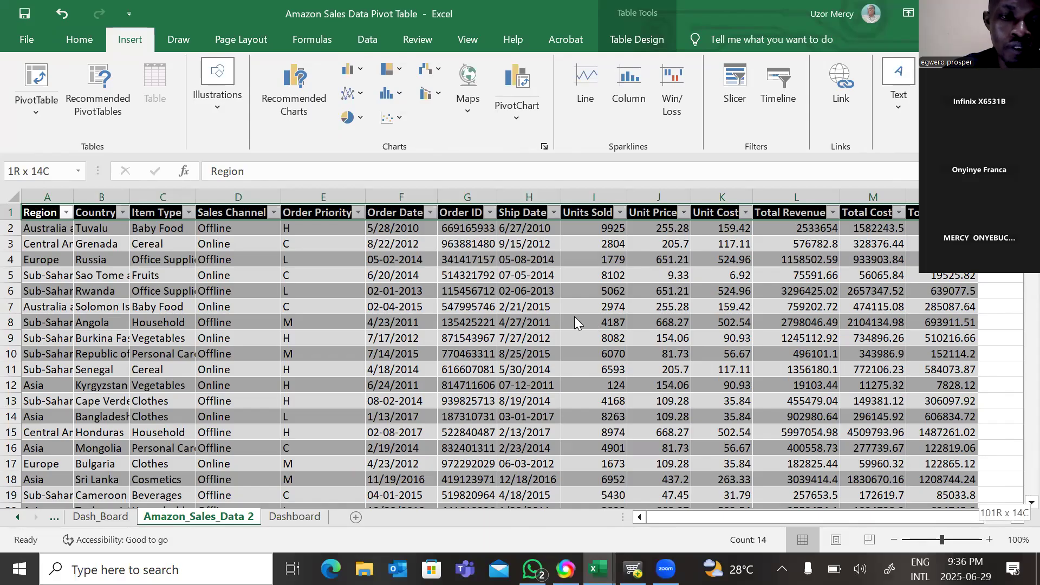
key(alt+n)
key(v)
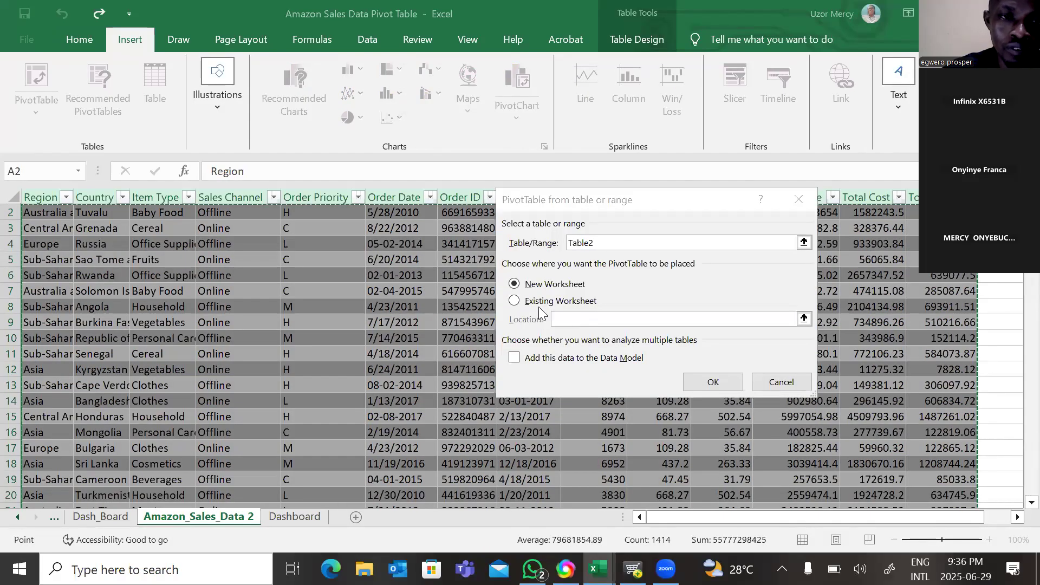
click(571, 317)
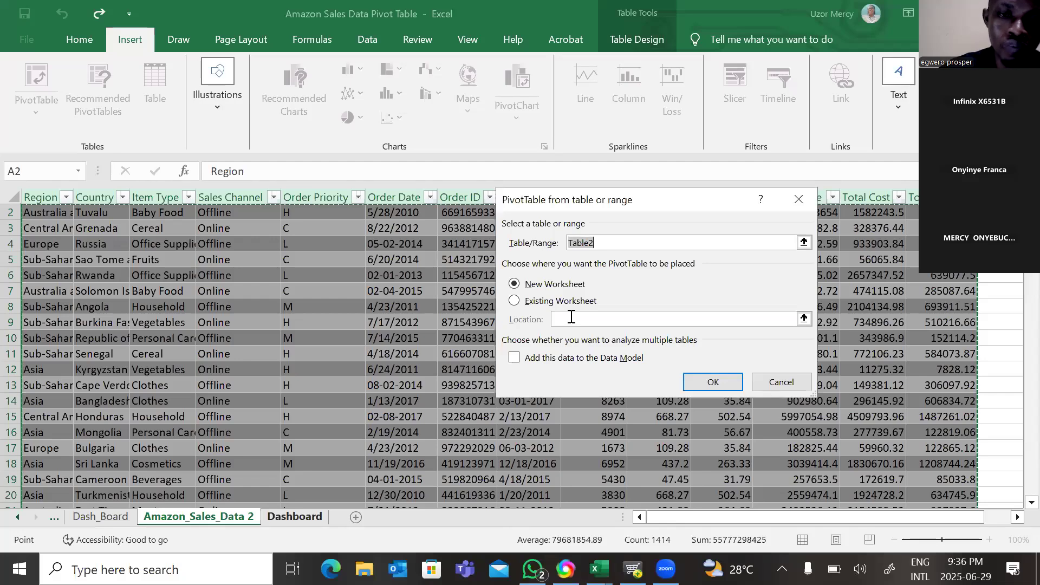
key(ctrl+Page_Down)
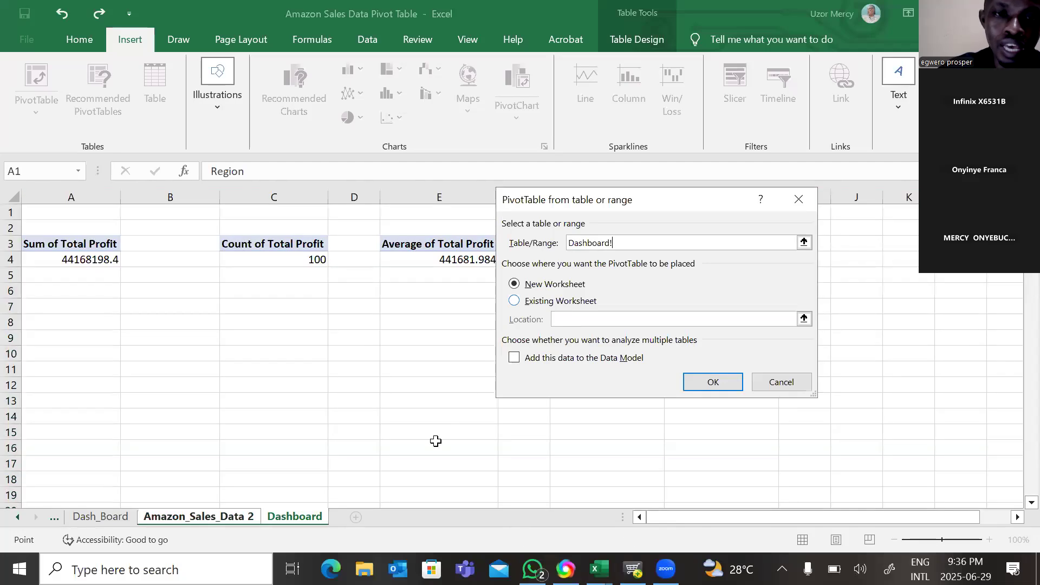
key(alt+e)
click(301, 516)
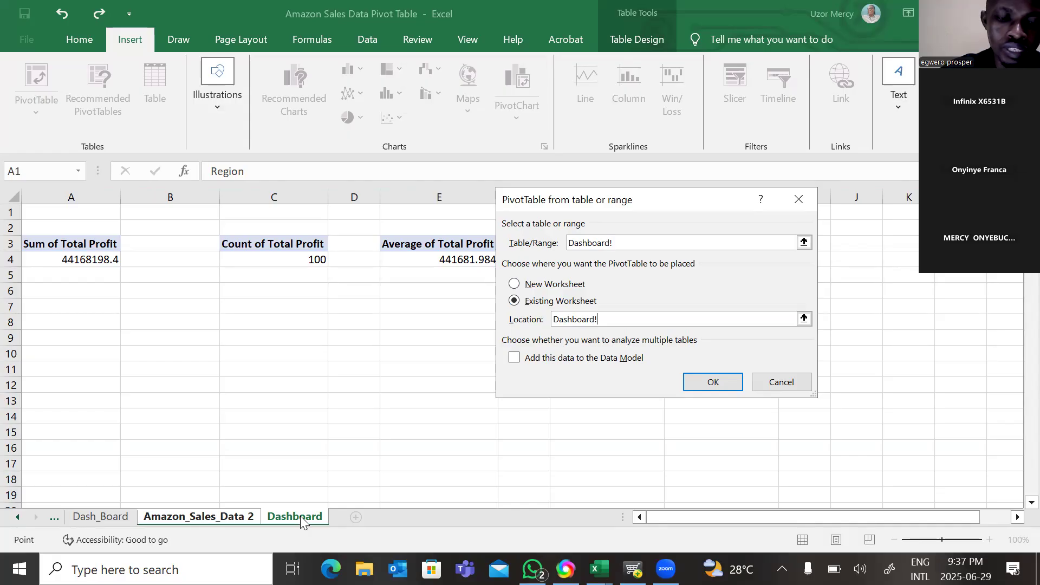
click(55, 291)
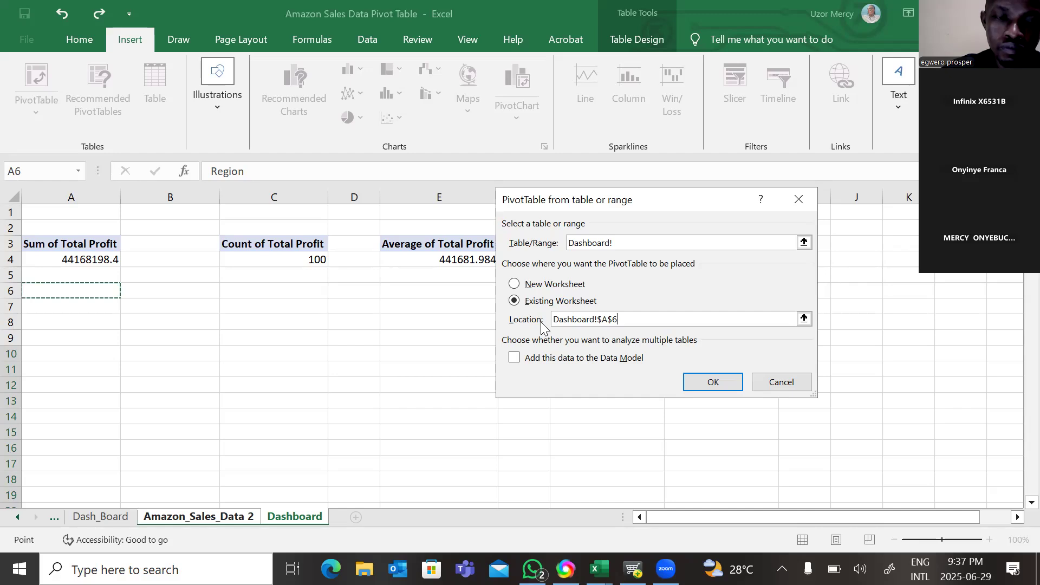
click(639, 242)
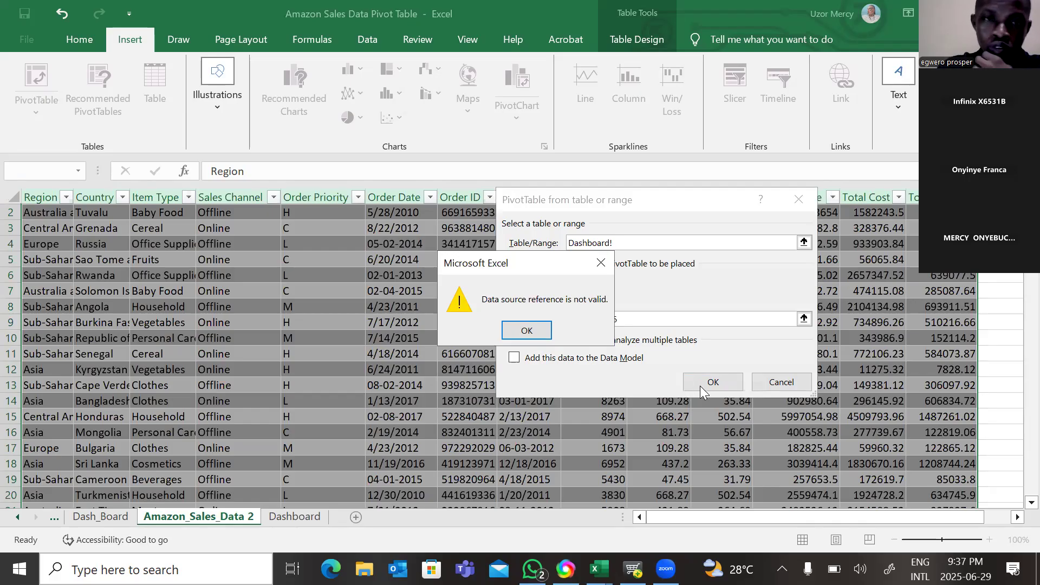
click(527, 331)
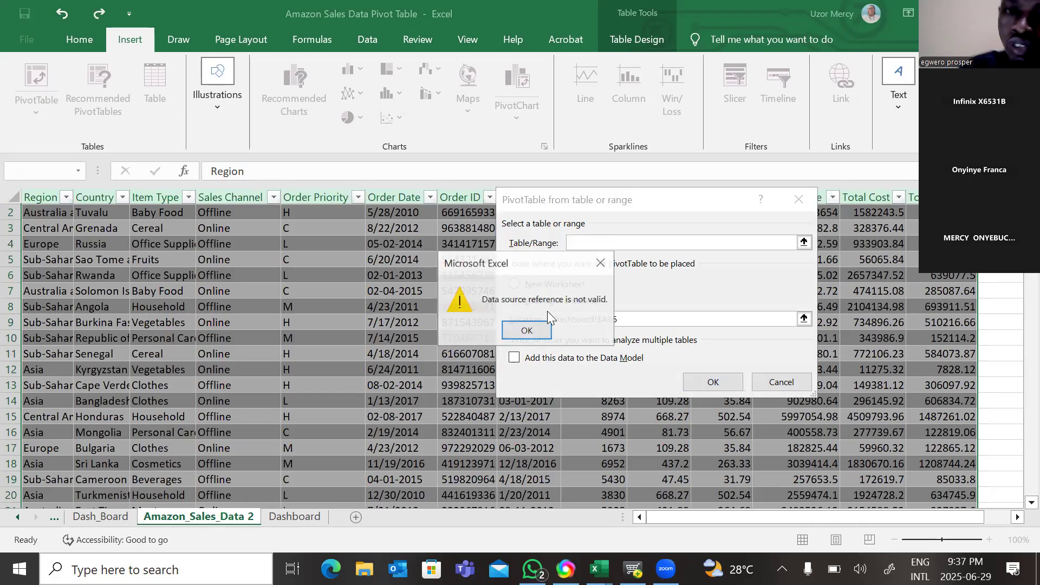
click(526, 330)
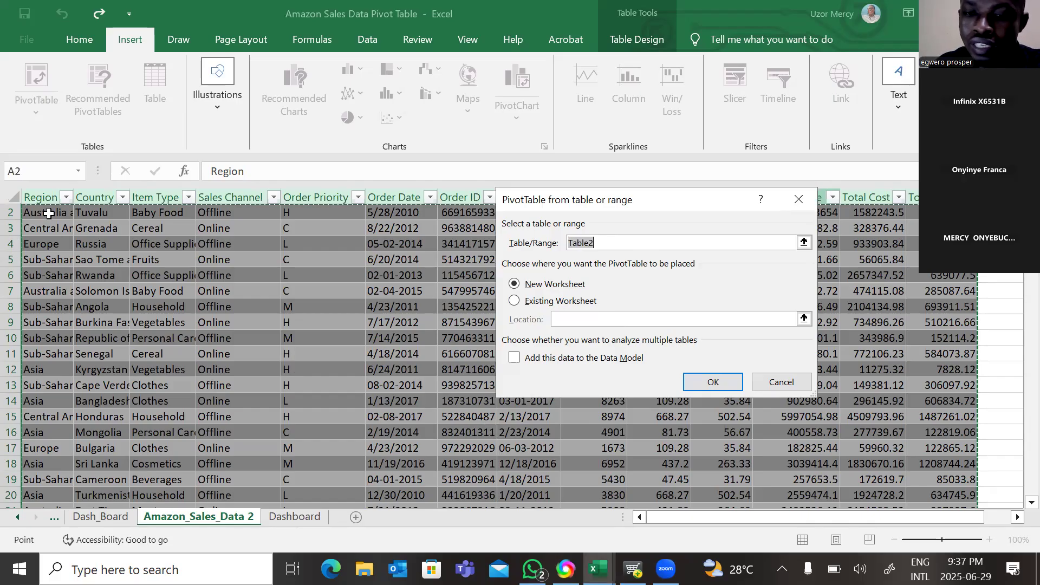
key(Escape)
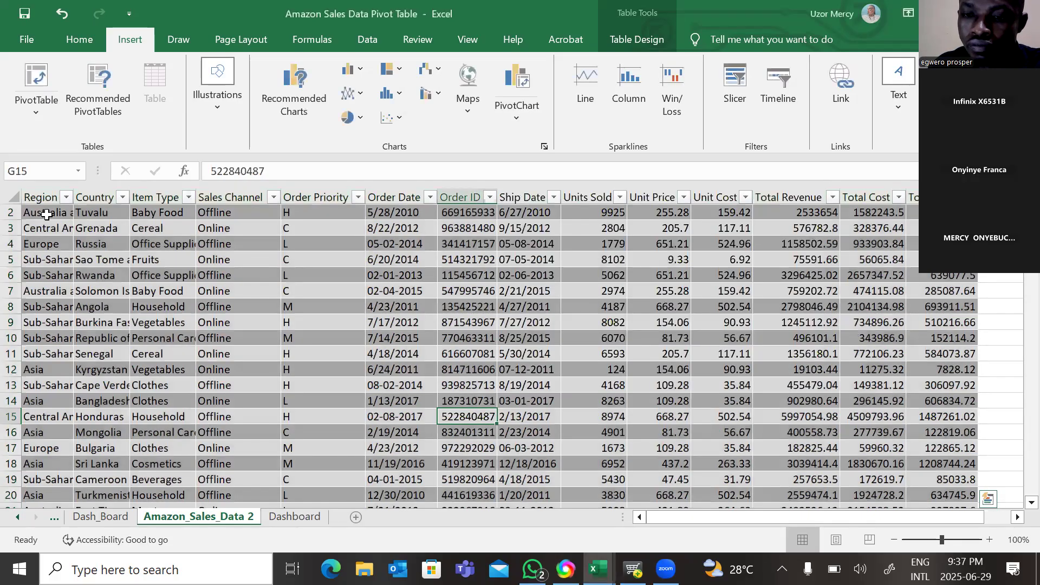
scroll(46, 214, up, 1)
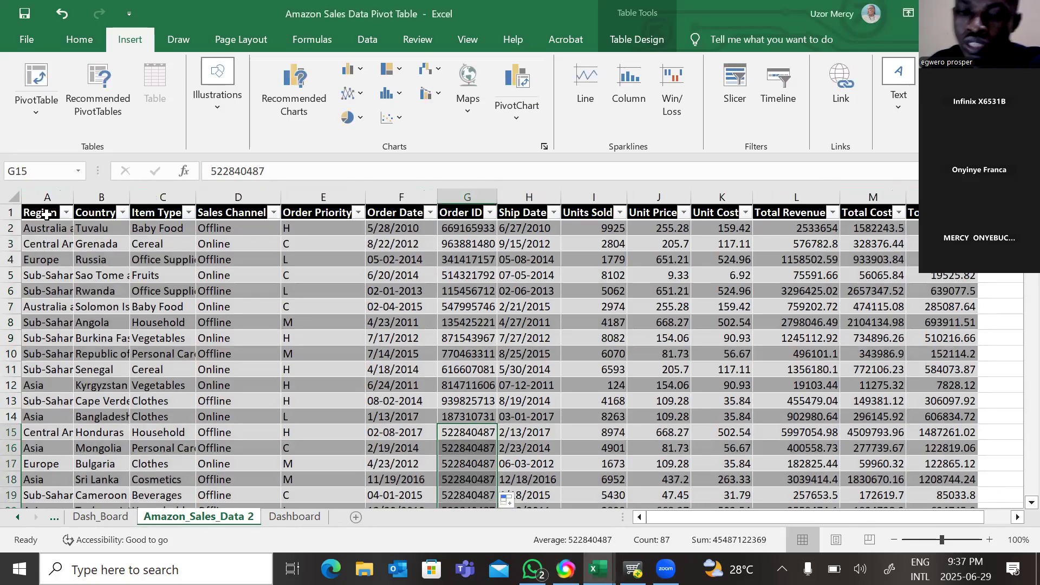
key(ctrl+Home)
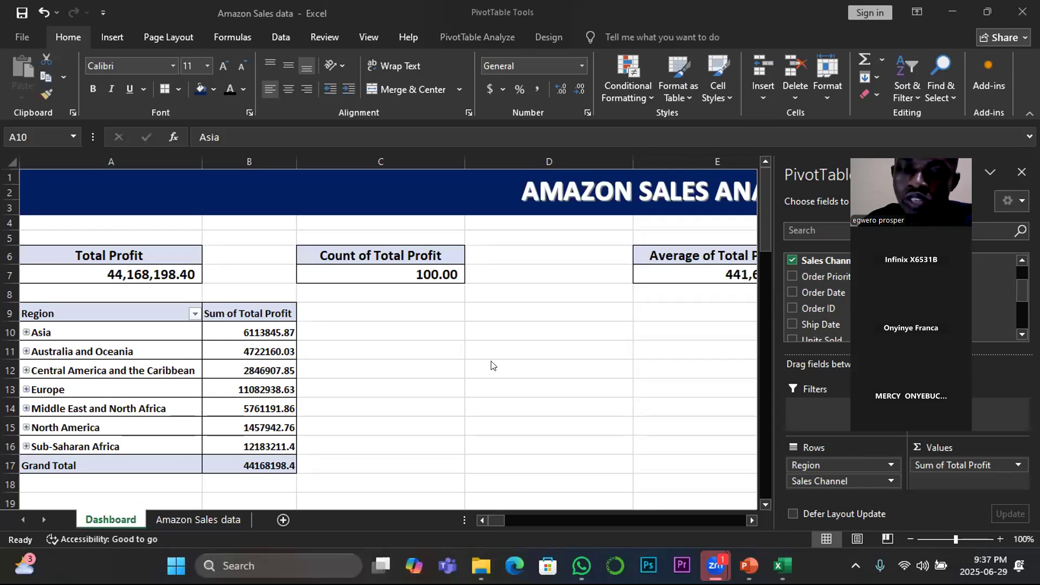
click(274, 372)
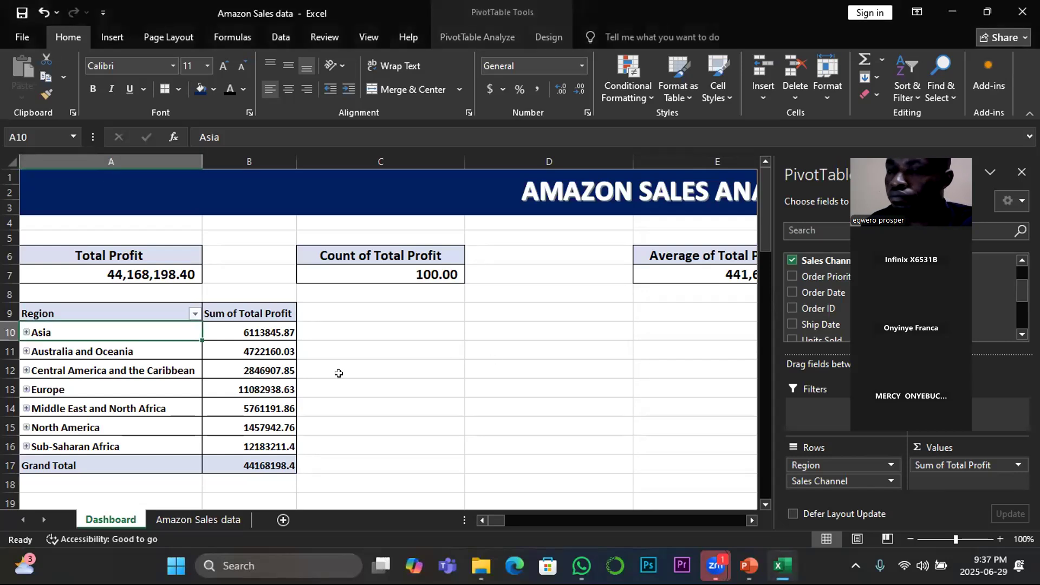
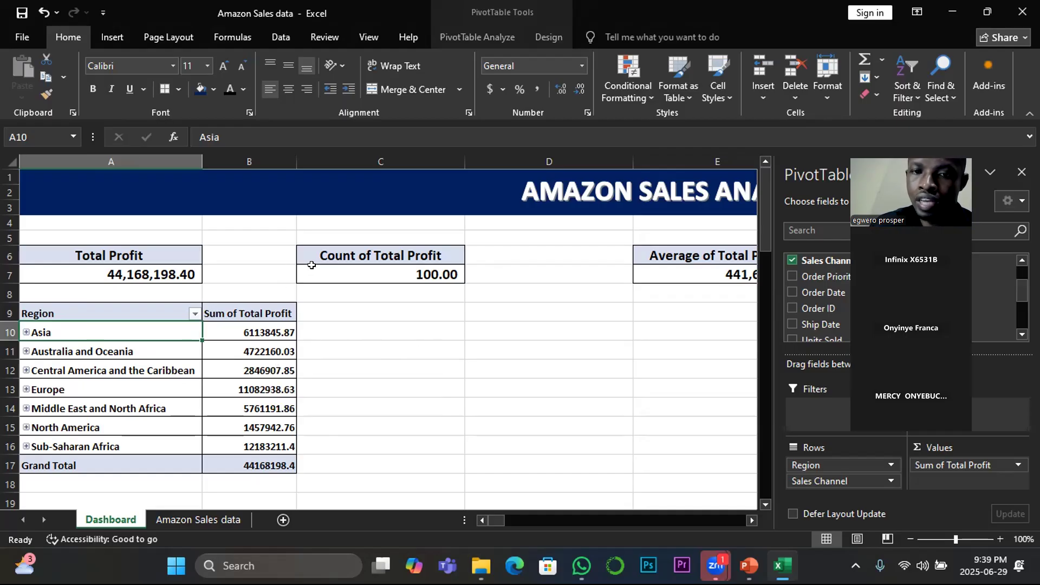
mouse_move(312, 265)
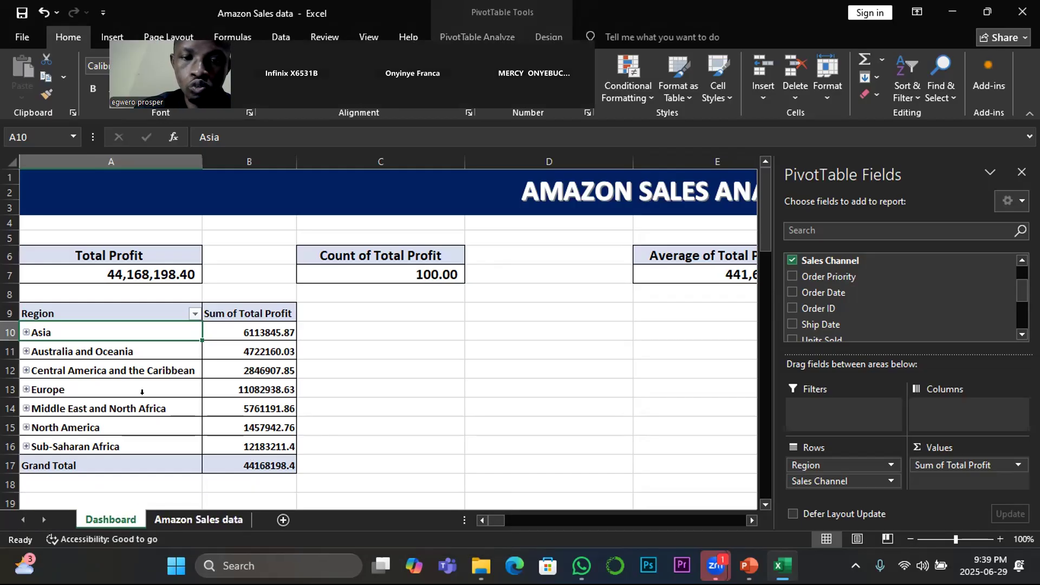
Step: Go to the Amazon Sales data sheet and maximize the workbook window
key(ctrl+Page_Down)
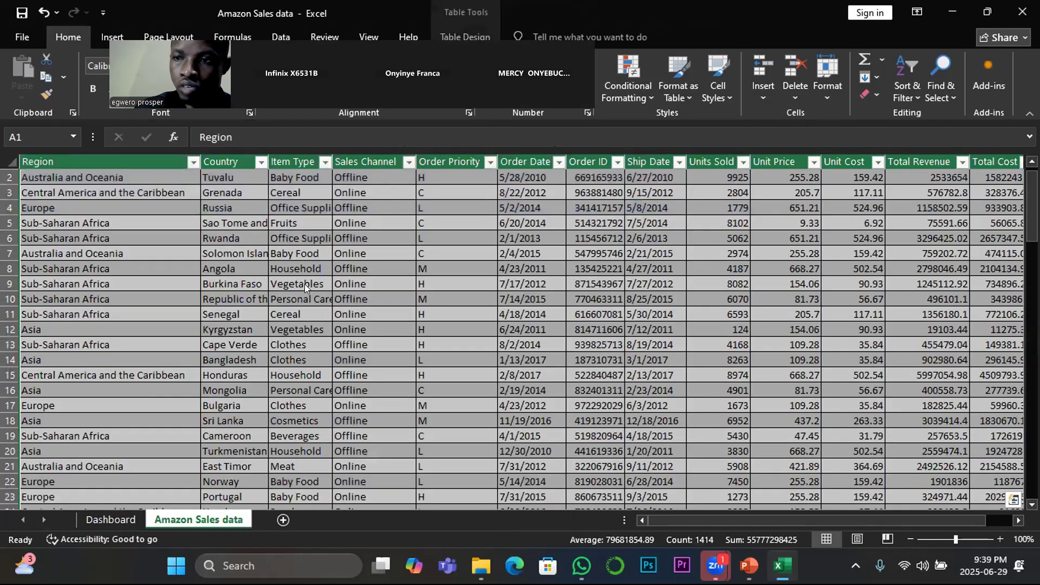
scroll(305, 293, up, 1)
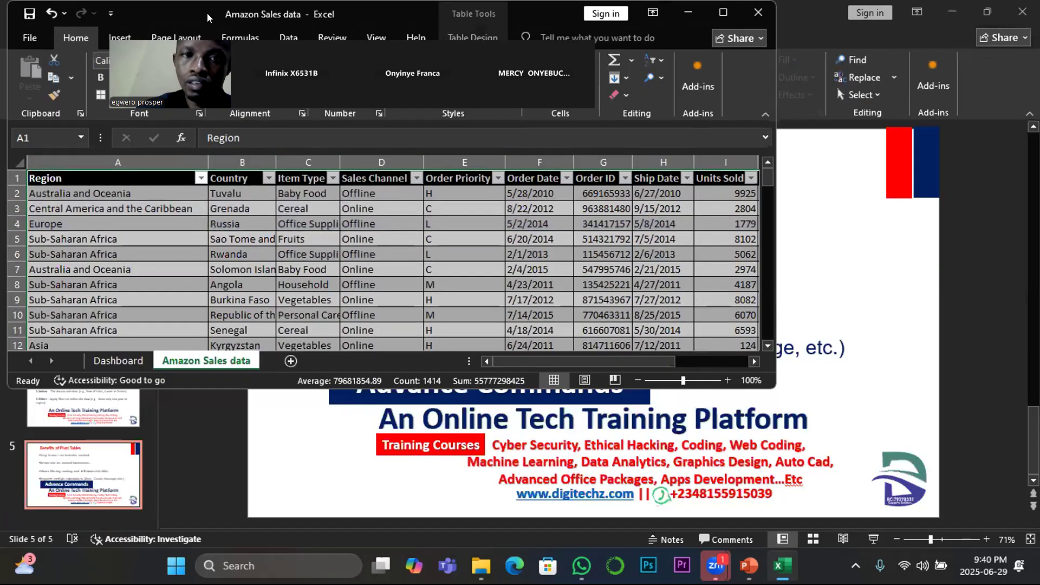
double_click(193, 17)
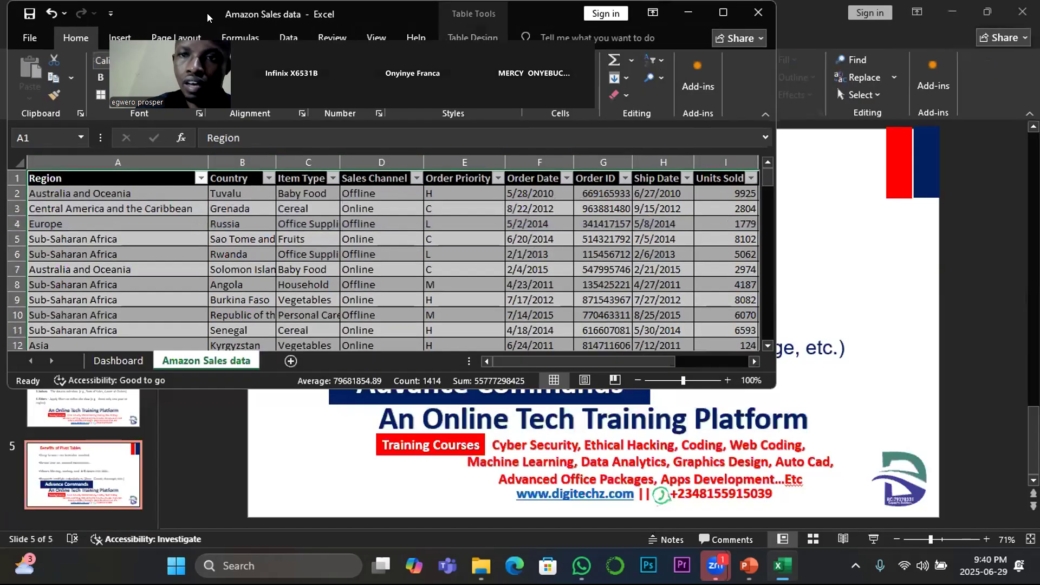
click(736, 14)
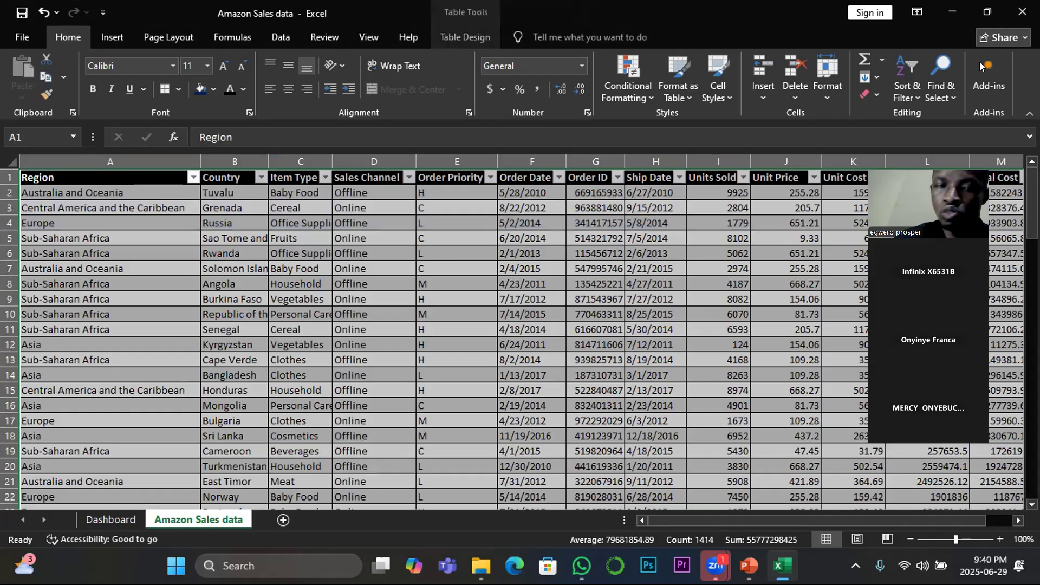
Step: Insert a PivotTable from Table1 on the existing Dashboard worksheet at cell A20
click(115, 41)
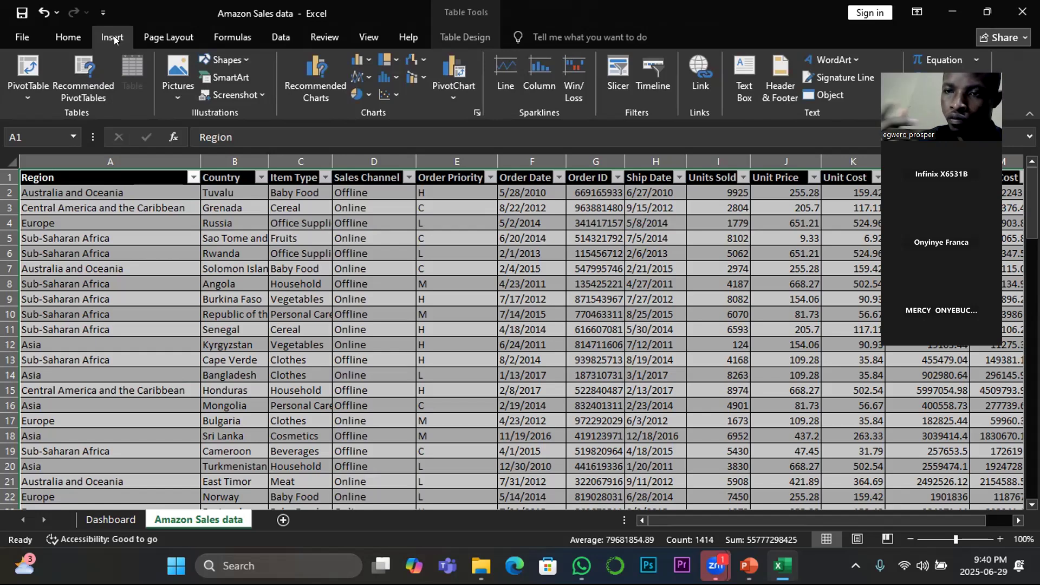
click(28, 67)
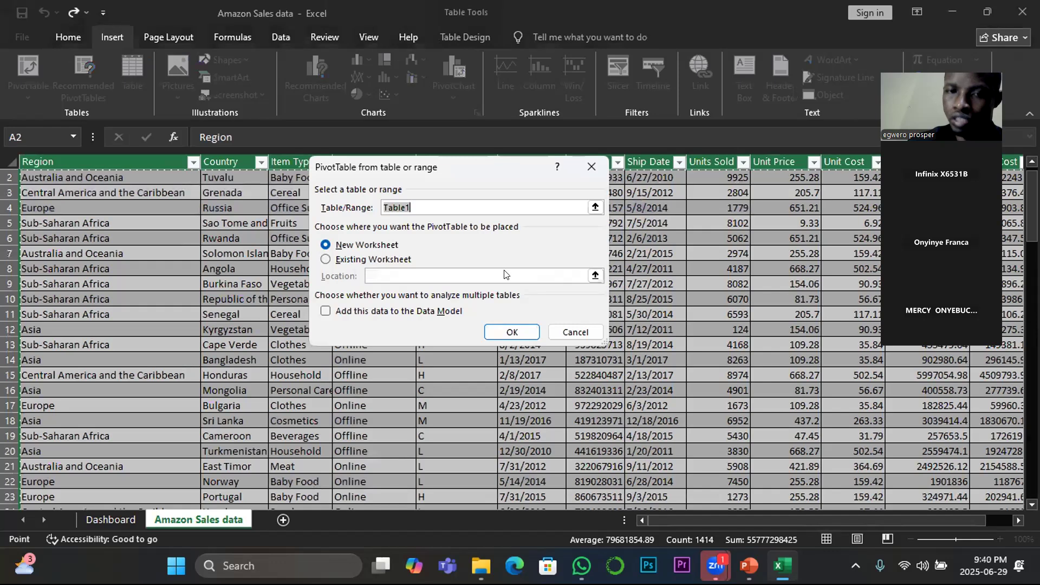
click(326, 261)
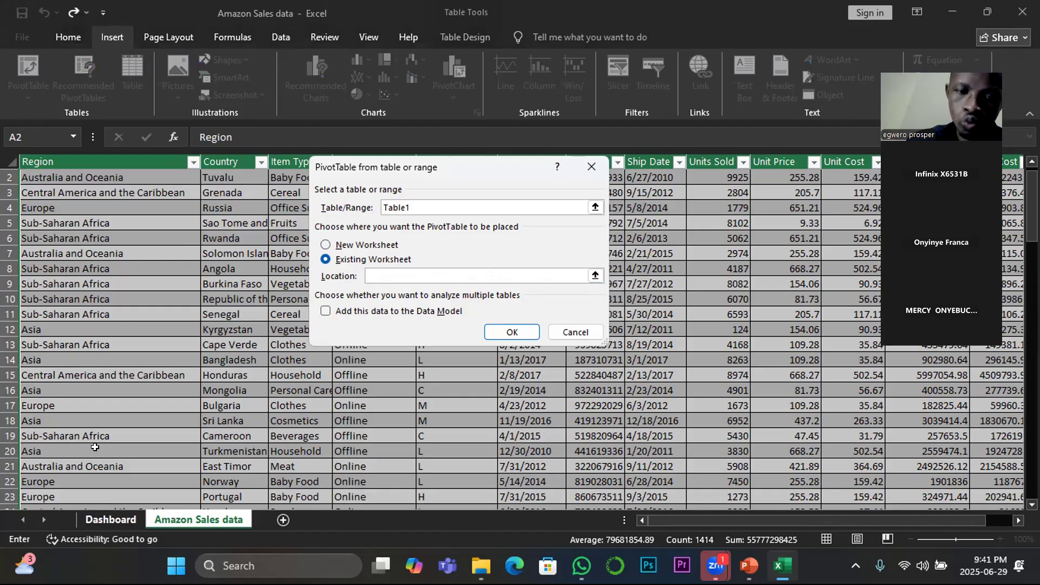
key(ctrl+Page_Up)
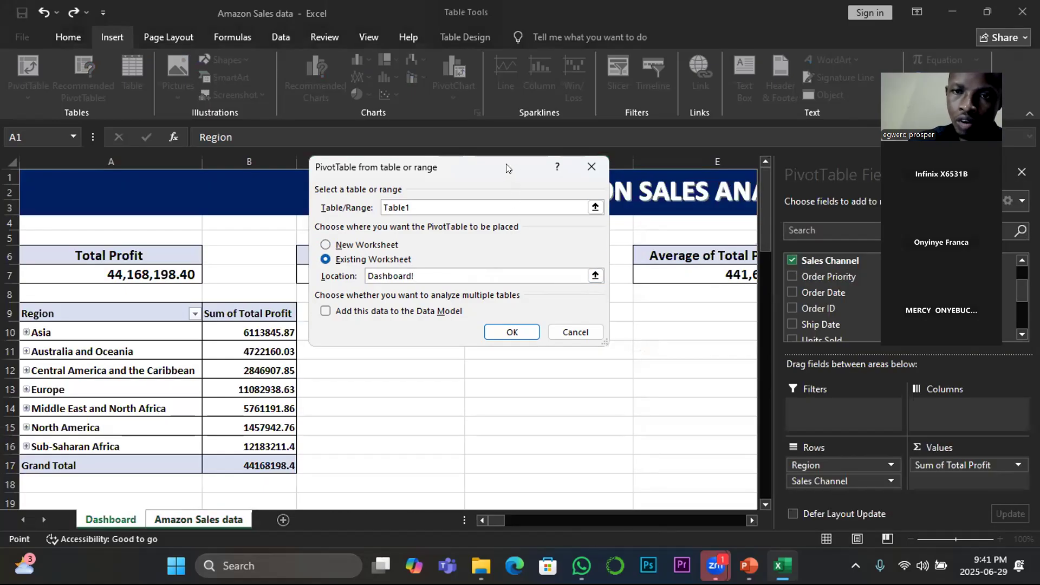
drag(507, 168, 219, 42)
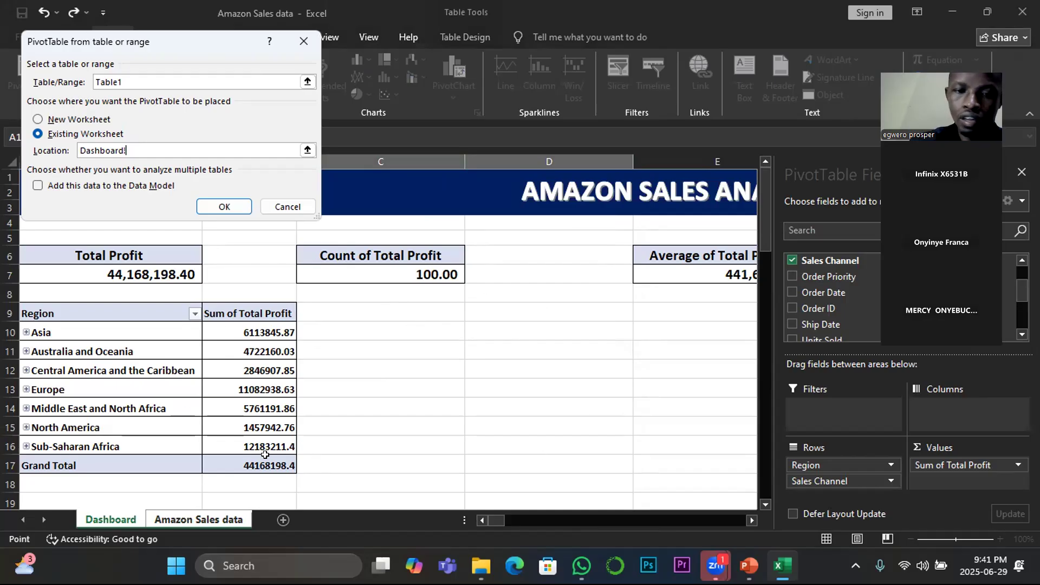
scroll(137, 455, down, 1)
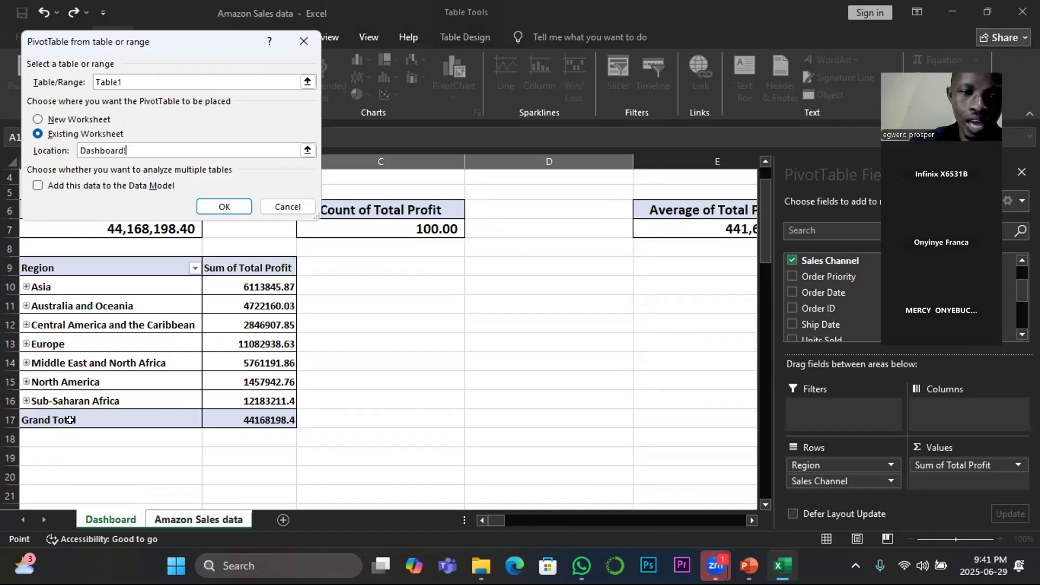
click(45, 469)
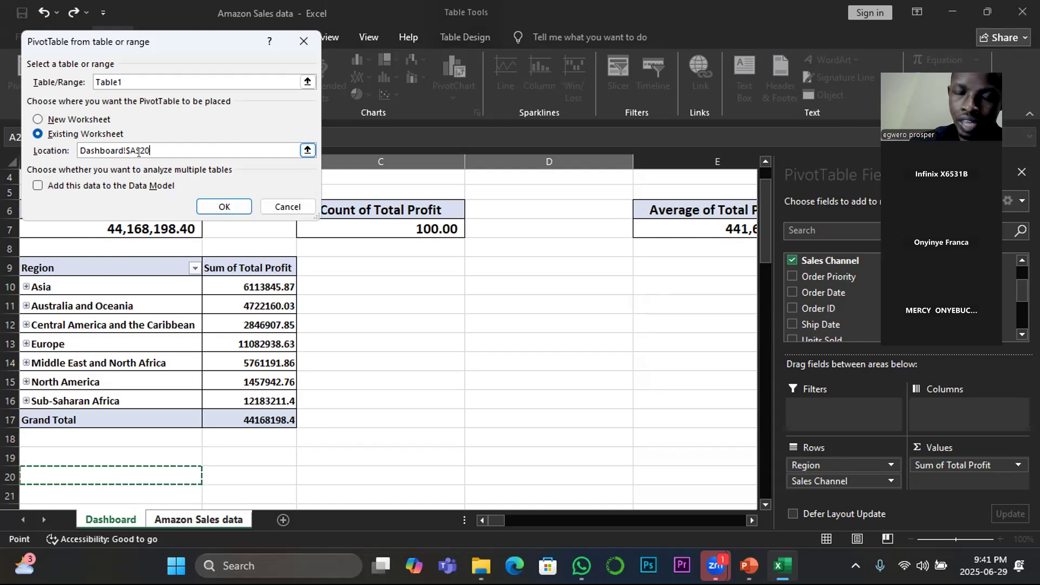
click(223, 206)
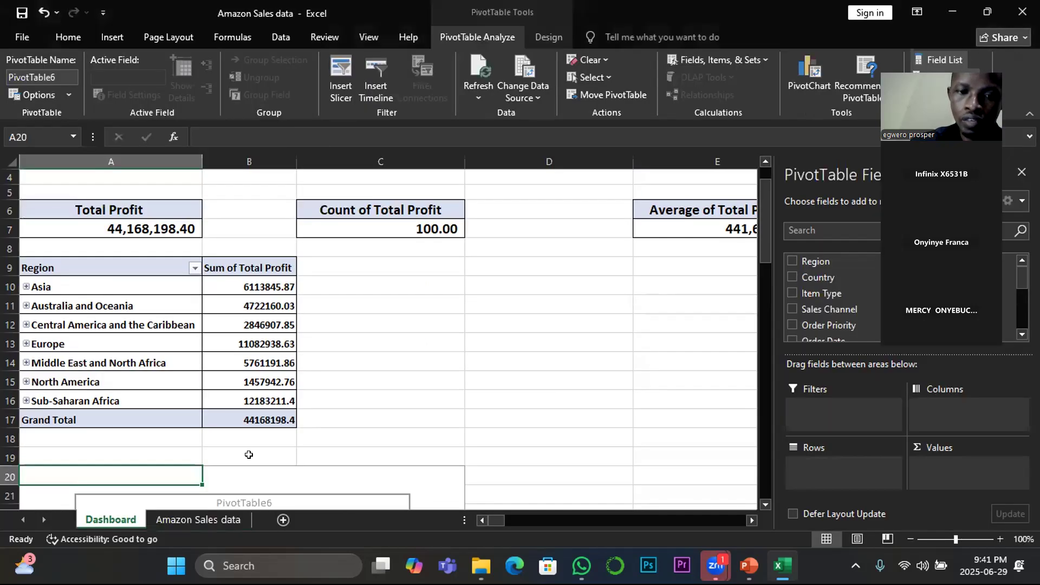
Step: Build the new PivotTable with Region as rows and Total Profit as values
scroll(250, 456, down, 5)
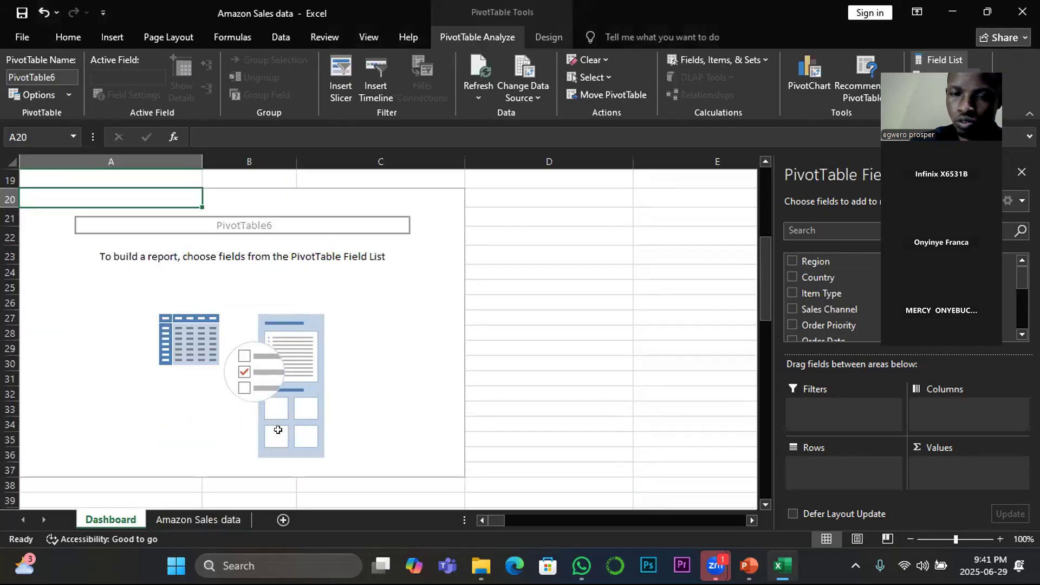
scroll(278, 430, up, 1)
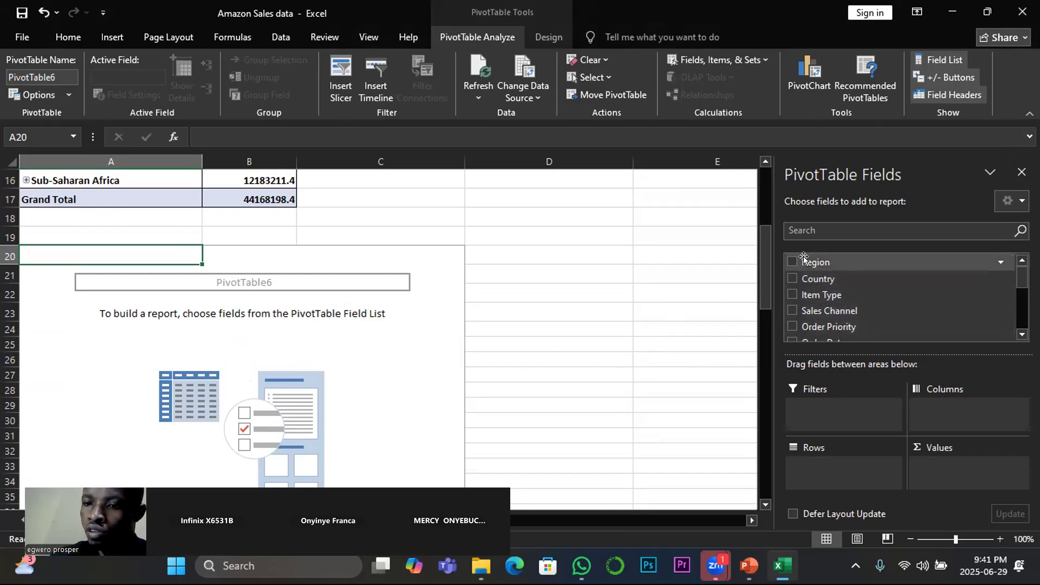
drag(803, 258, 827, 472)
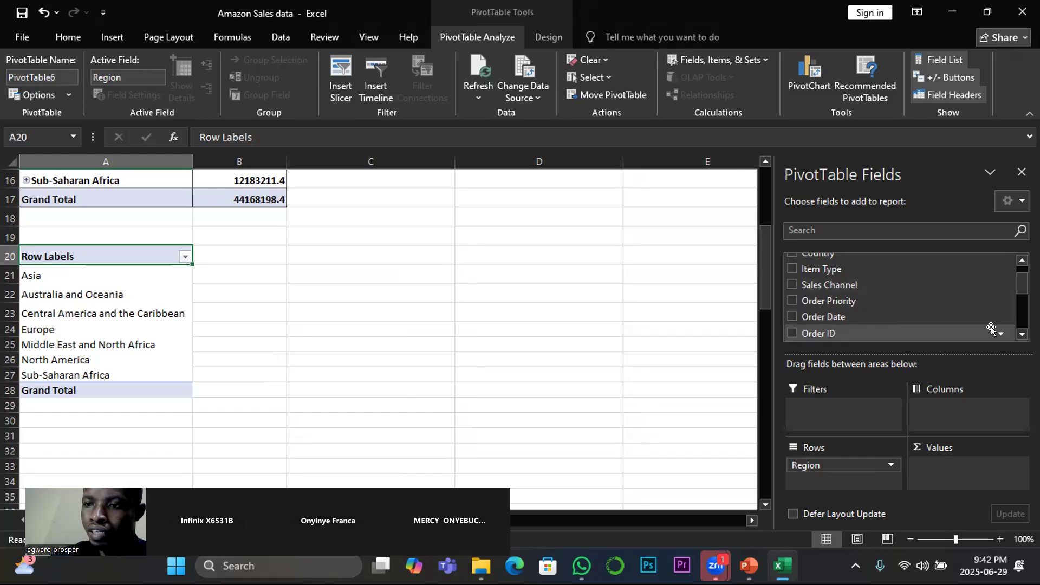
drag(1023, 284, 1024, 306)
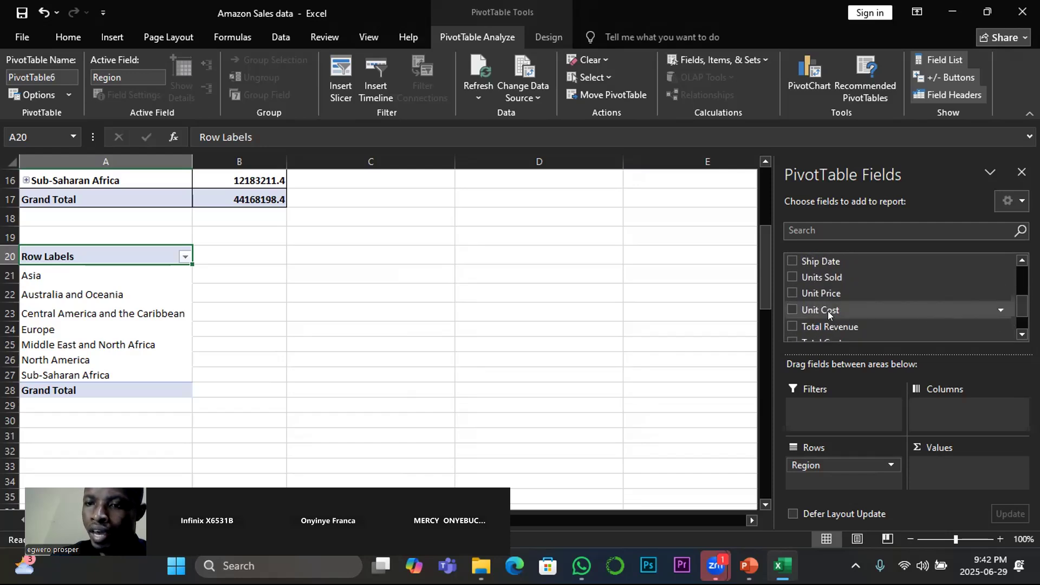
scroll(834, 324, down, 2)
drag(821, 314, 954, 472)
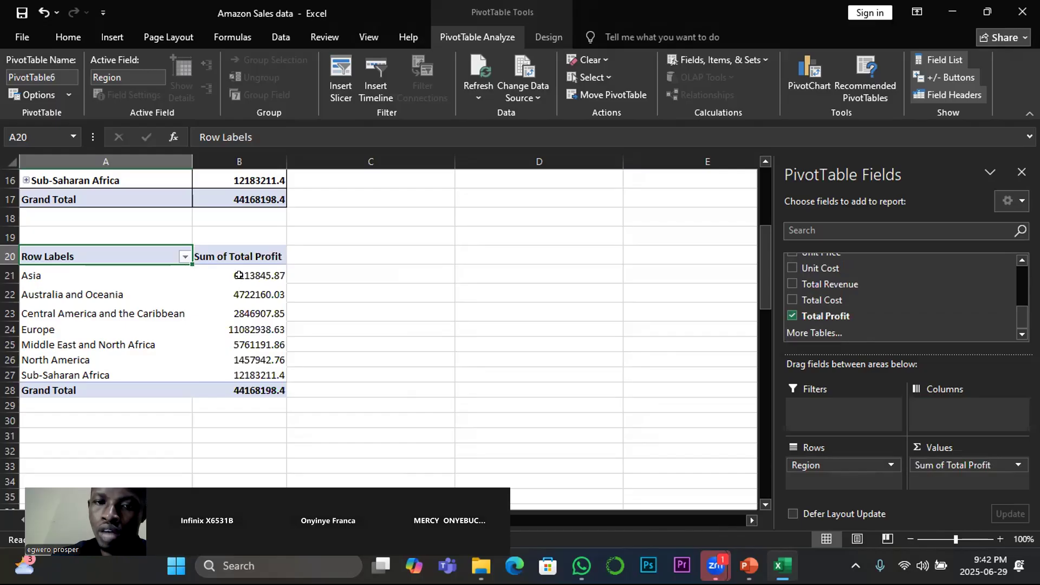
Step: Summarize the Total Profit values of the new PivotTable by Count
mouse_move(246, 274)
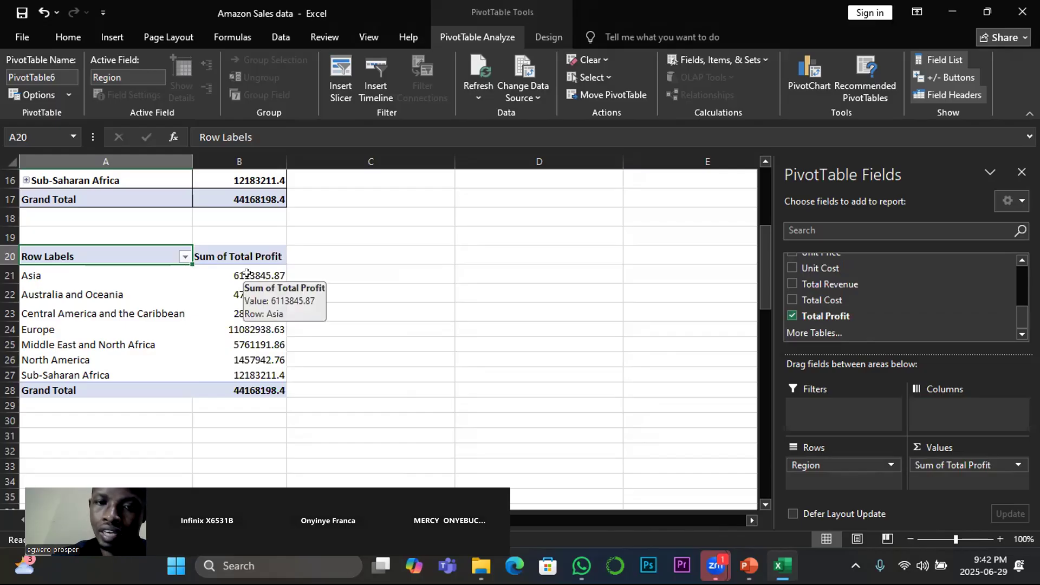
right_click(247, 274)
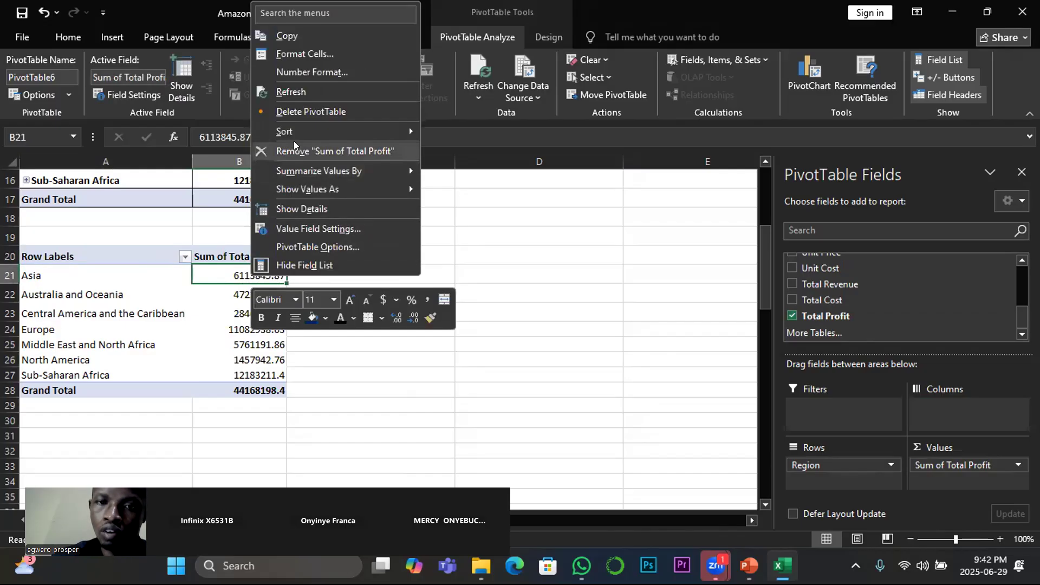
mouse_move(309, 169)
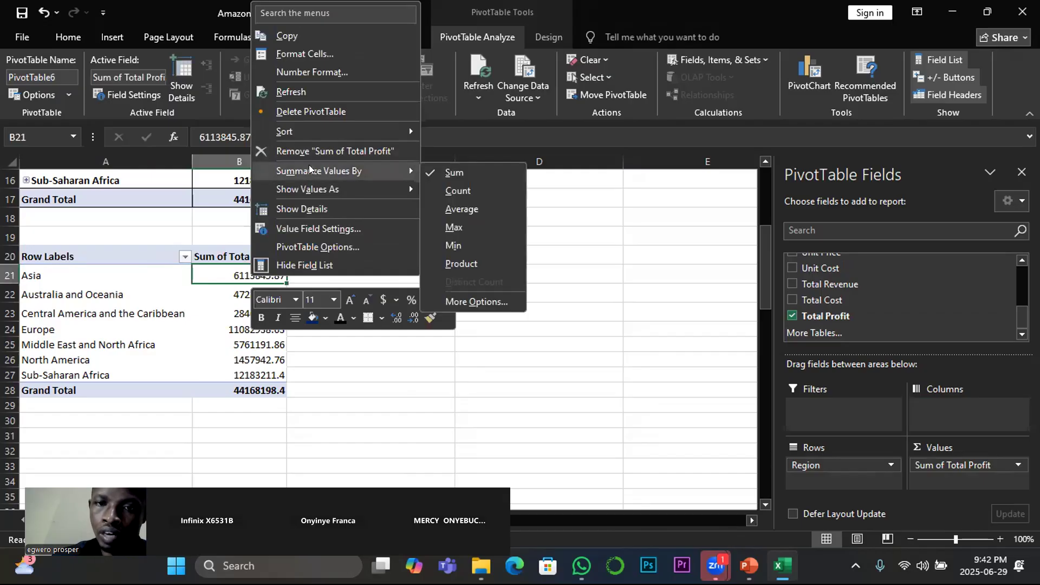
click(459, 187)
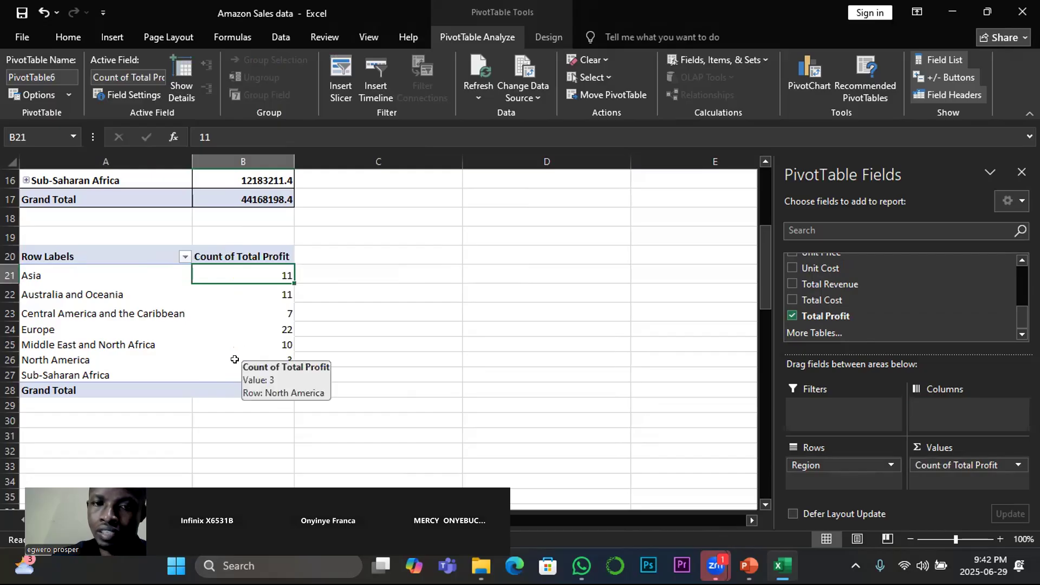
Step: Copy the formatting of the Sum of Total Profit PivotTable in A9:B17 onto the Count of Total Profit PivotTable in A20:B28
scroll(223, 374, up, 1)
scroll(223, 375, up, 3)
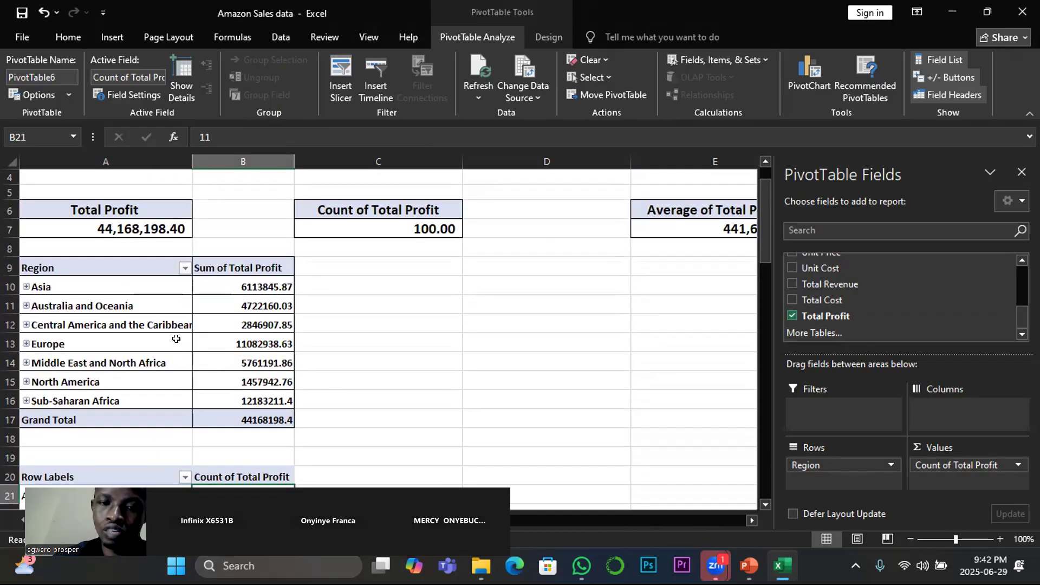
scroll(179, 343, down, 2)
scroll(198, 287, up, 3)
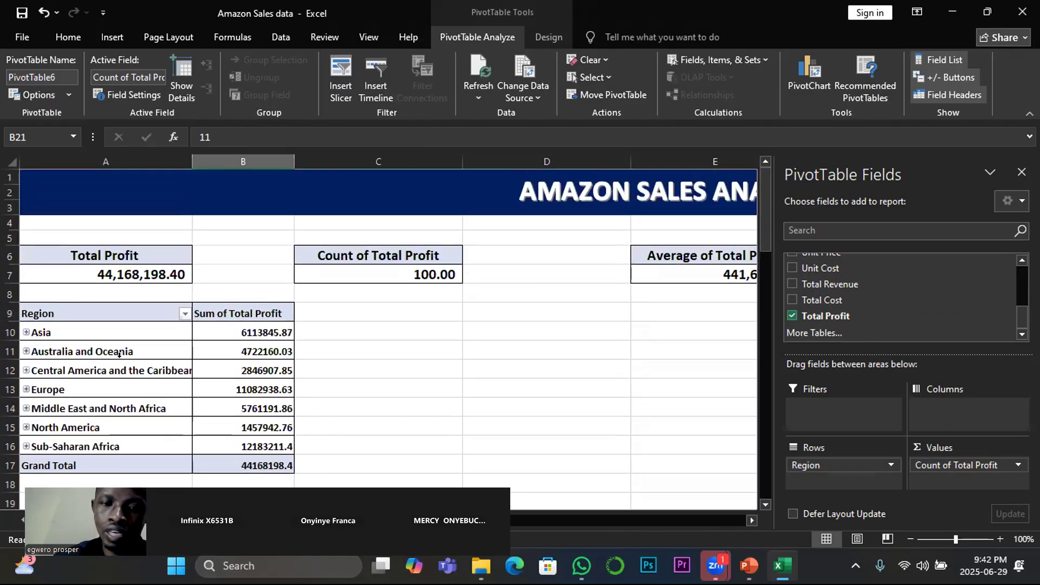
drag(46, 303, 255, 459)
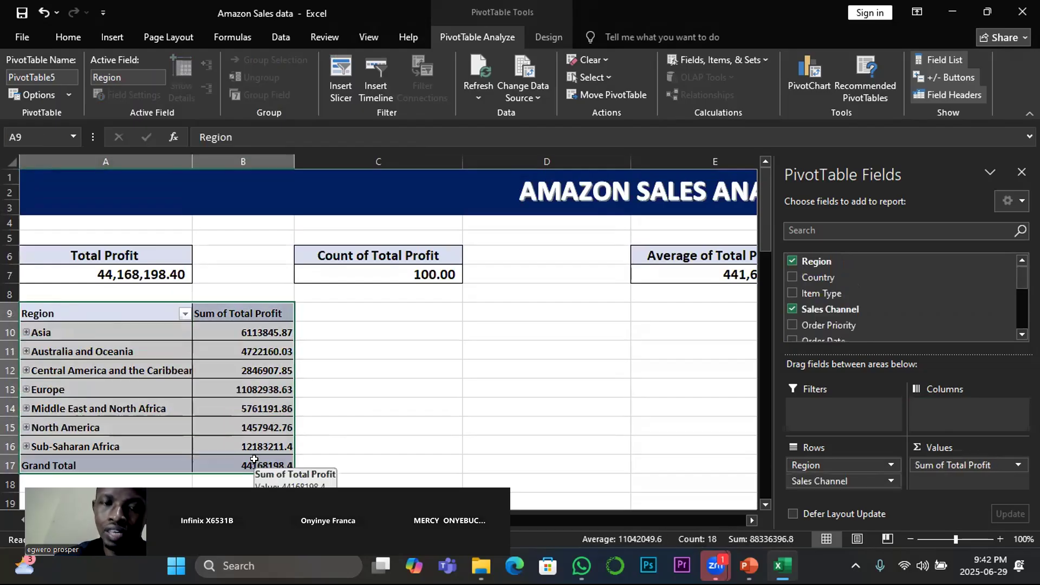
click(65, 39)
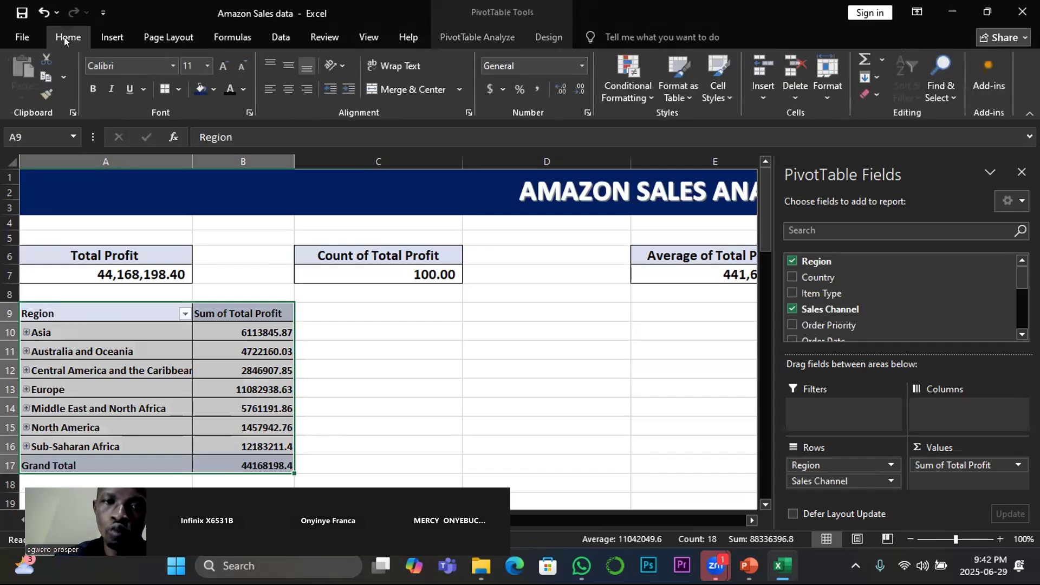
click(41, 95)
scroll(325, 287, down, 6)
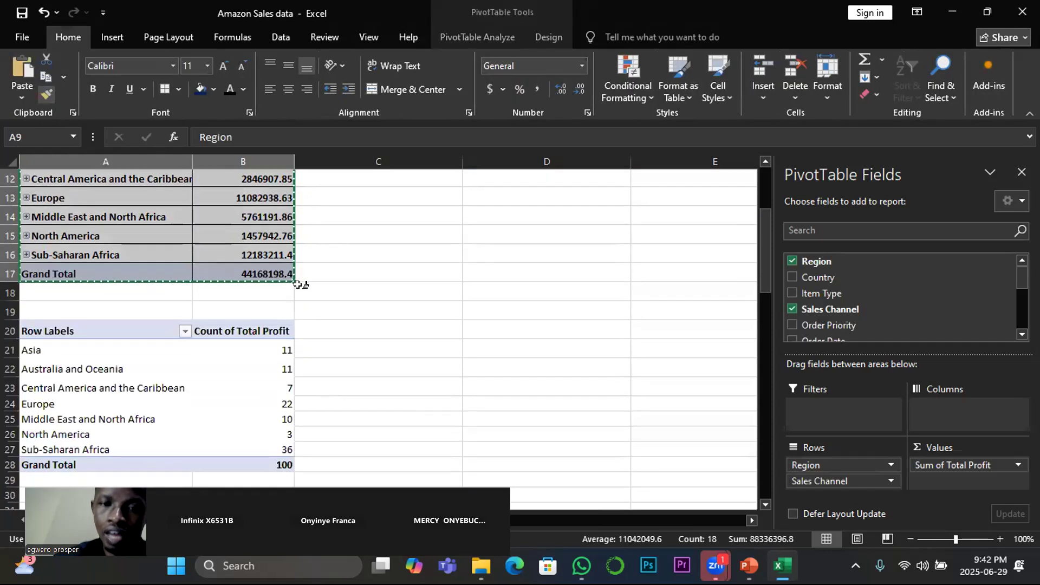
mouse_move(27, 198)
mouse_down()
mouse_move(233, 291)
mouse_move(235, 327)
mouse_up()
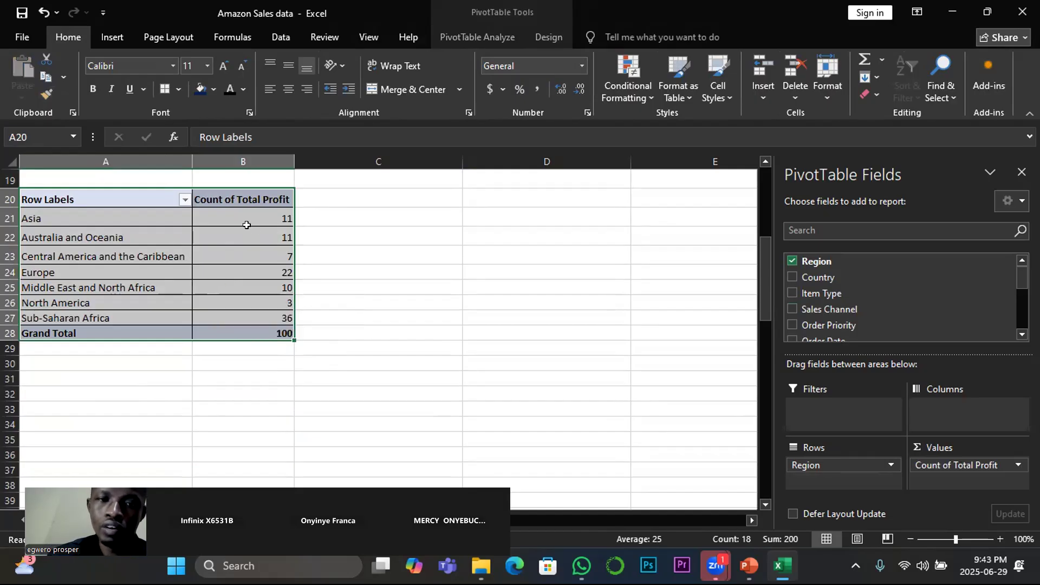
Step: Expand Asia in the Sum of Total Profit PivotTable to examine its sales channels, and collapse it again
scroll(187, 222, up, 4)
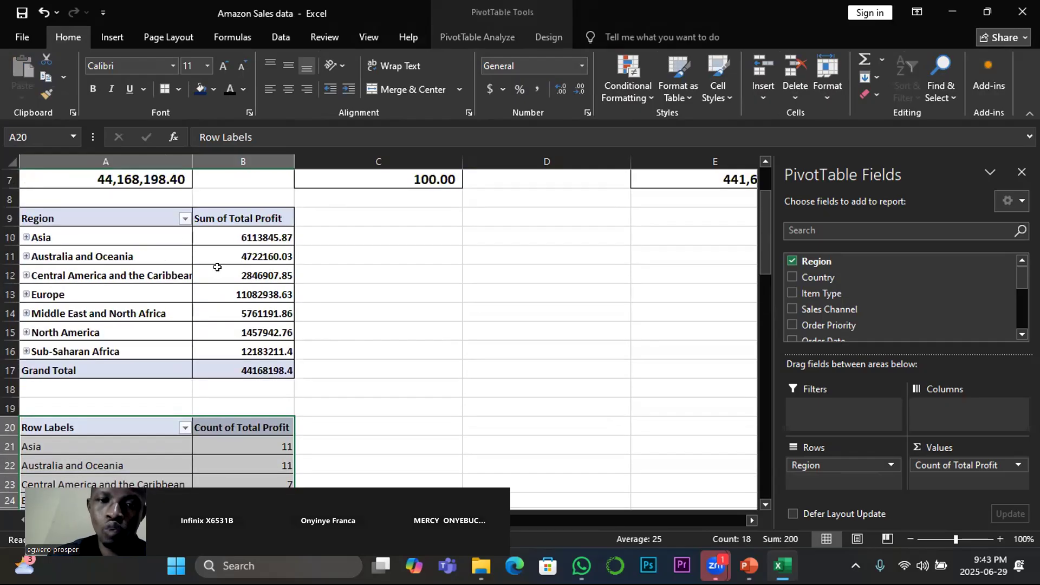
click(26, 238)
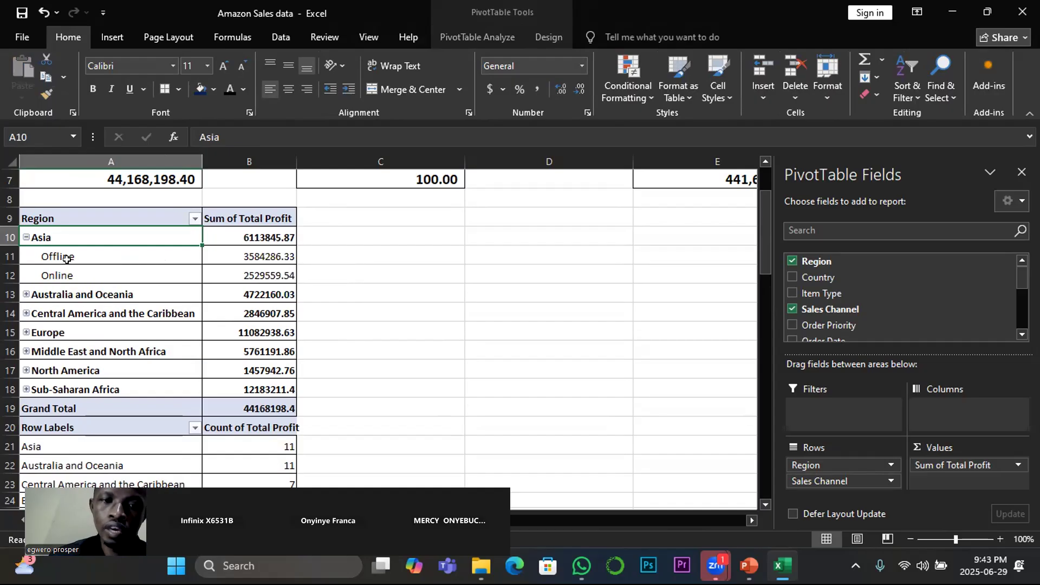
click(26, 237)
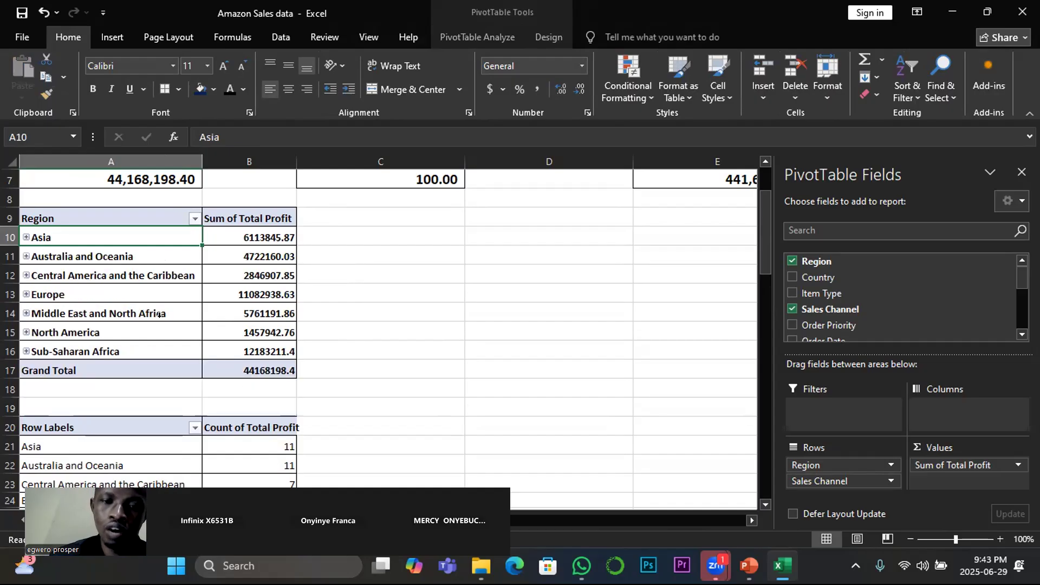
Step: Add Sales Channel as a row field beneath Region in the Count of Total Profit PivotTable
scroll(217, 342, down, 3)
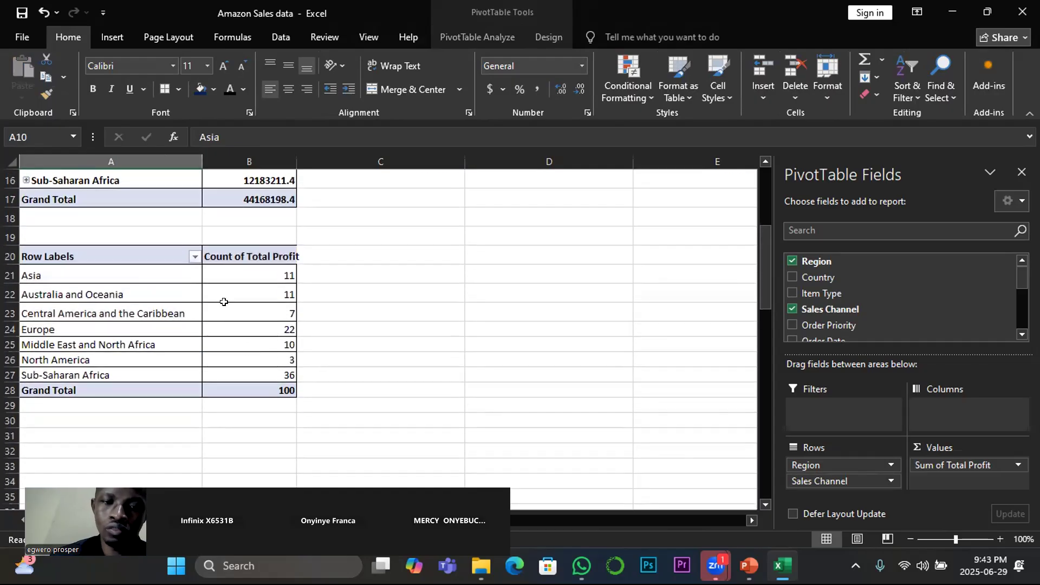
mouse_move(224, 302)
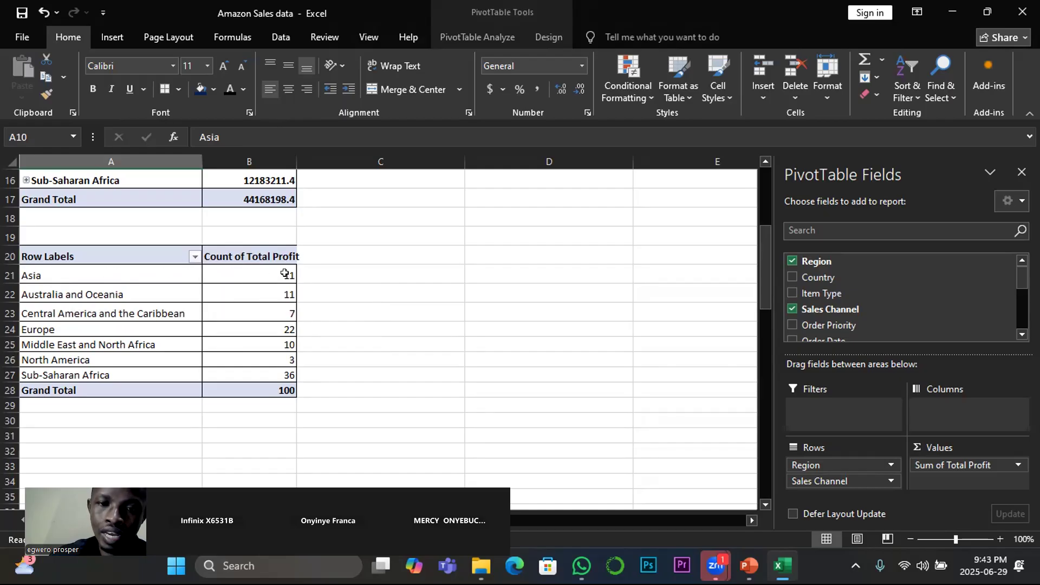
mouse_move(288, 274)
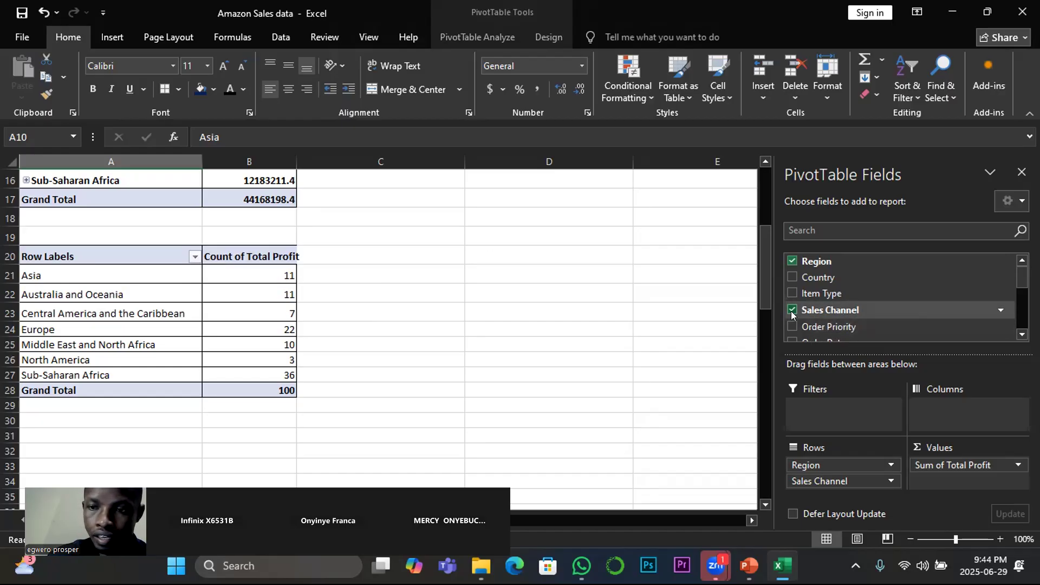
click(250, 330)
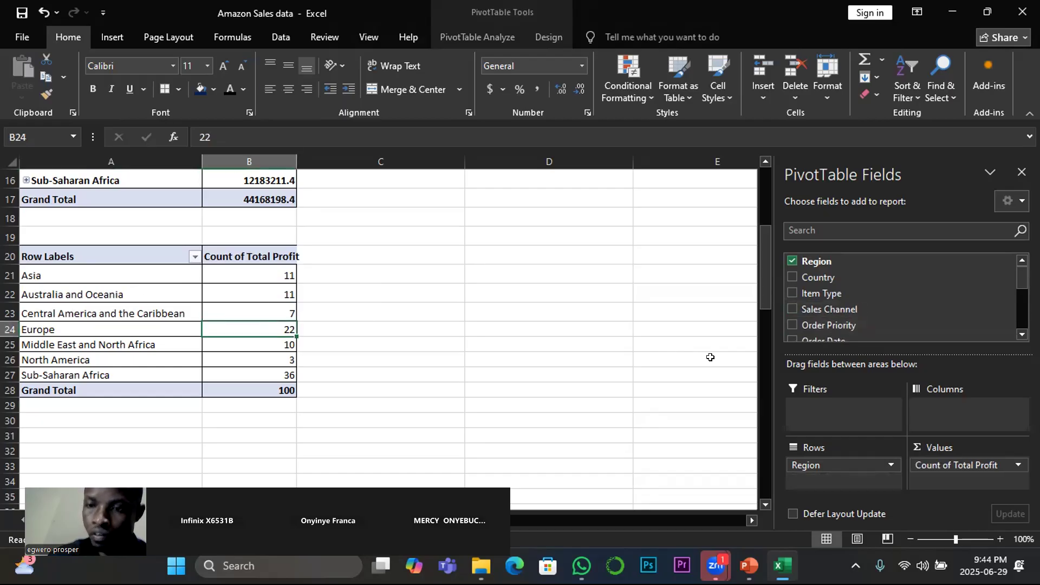
drag(815, 309, 834, 478)
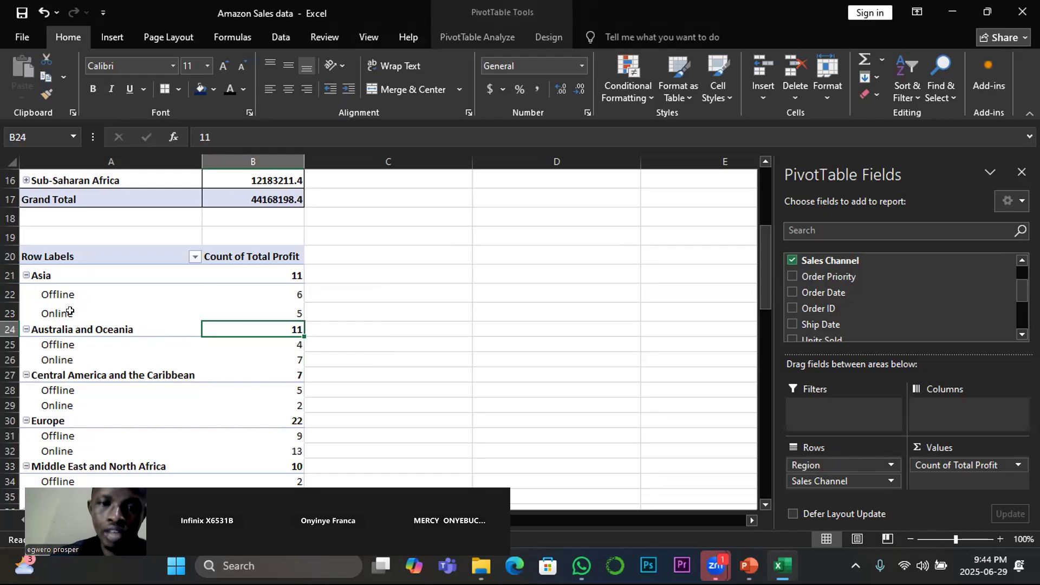
Step: Expand Asia in the Sum of Total Profit PivotTable to compare its Offline and Online profit with the counts, and collapse it again
scroll(71, 306, up, 4)
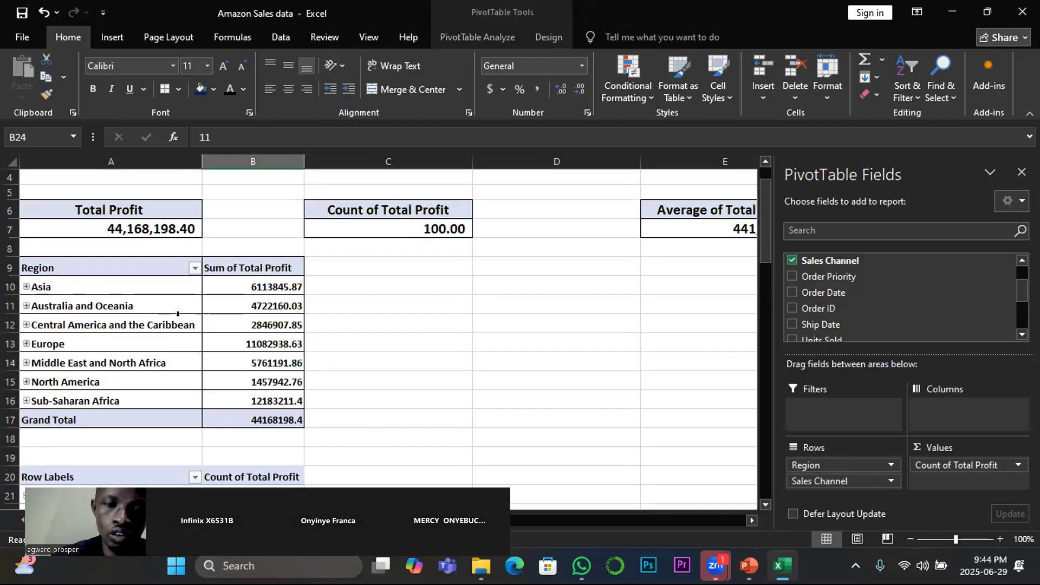
click(272, 287)
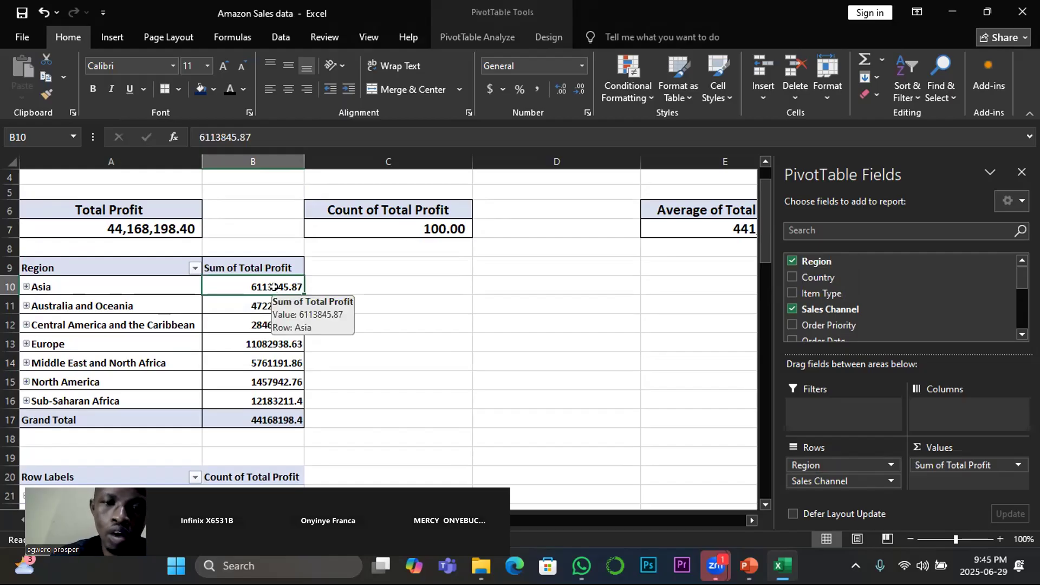
click(26, 286)
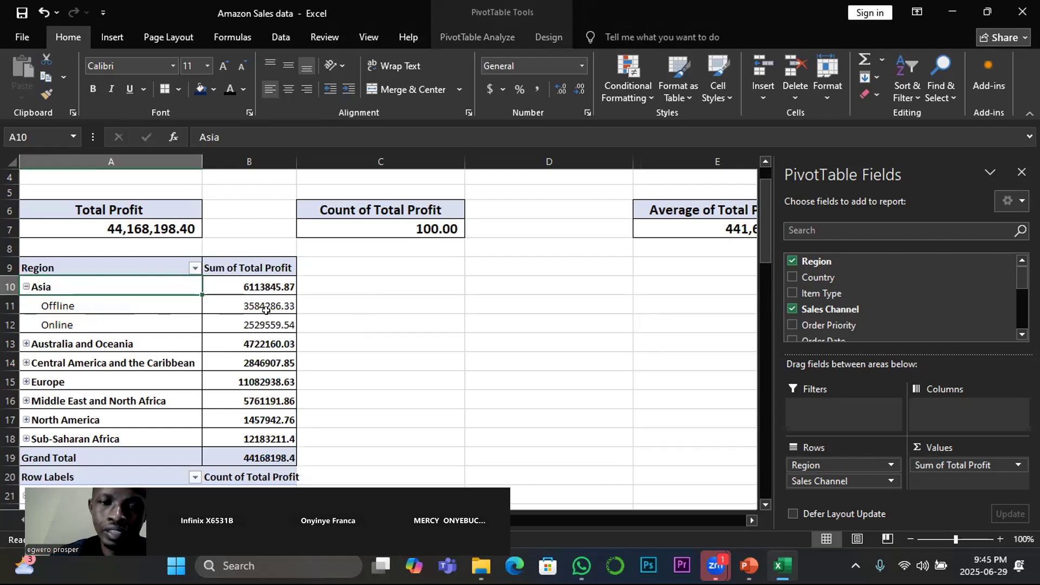
mouse_move(249, 309)
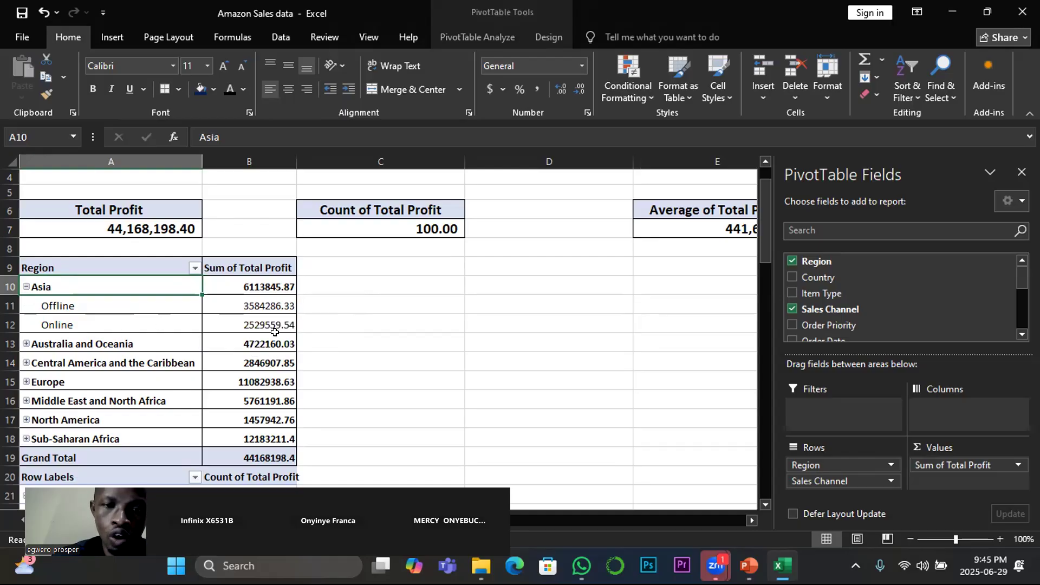
scroll(274, 332, down, 5)
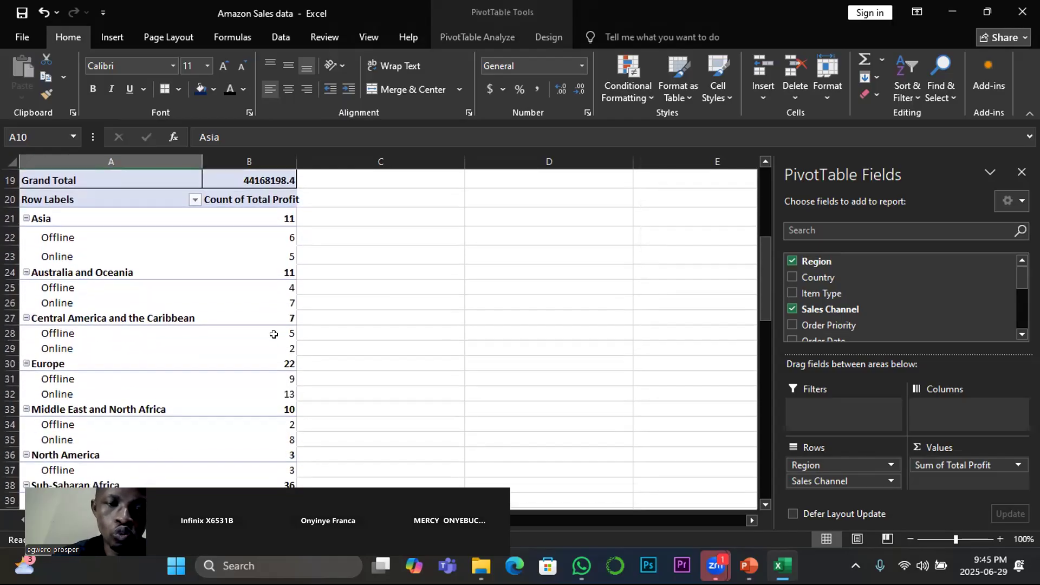
scroll(272, 335, up, 2)
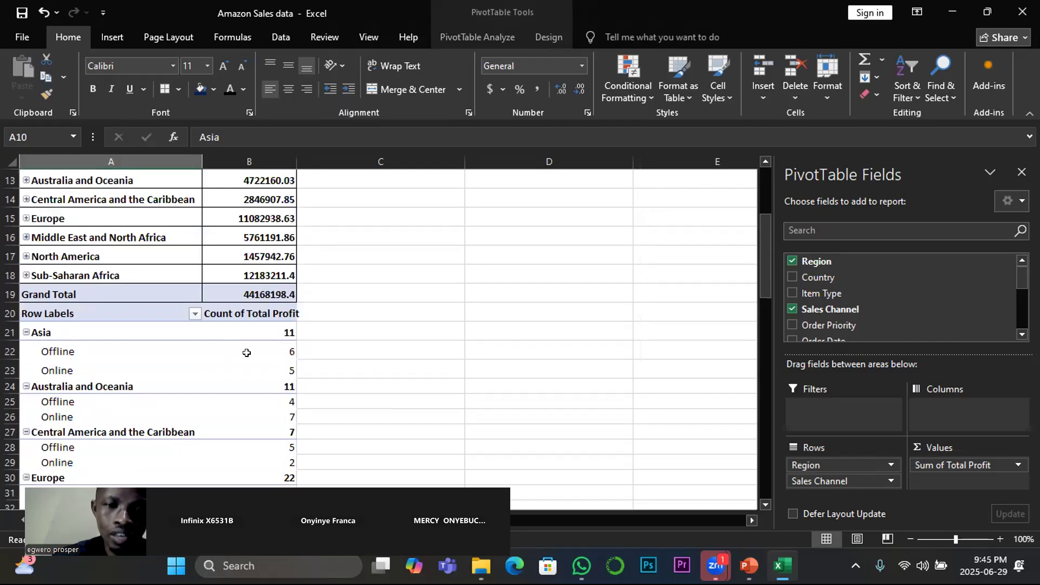
mouse_move(288, 349)
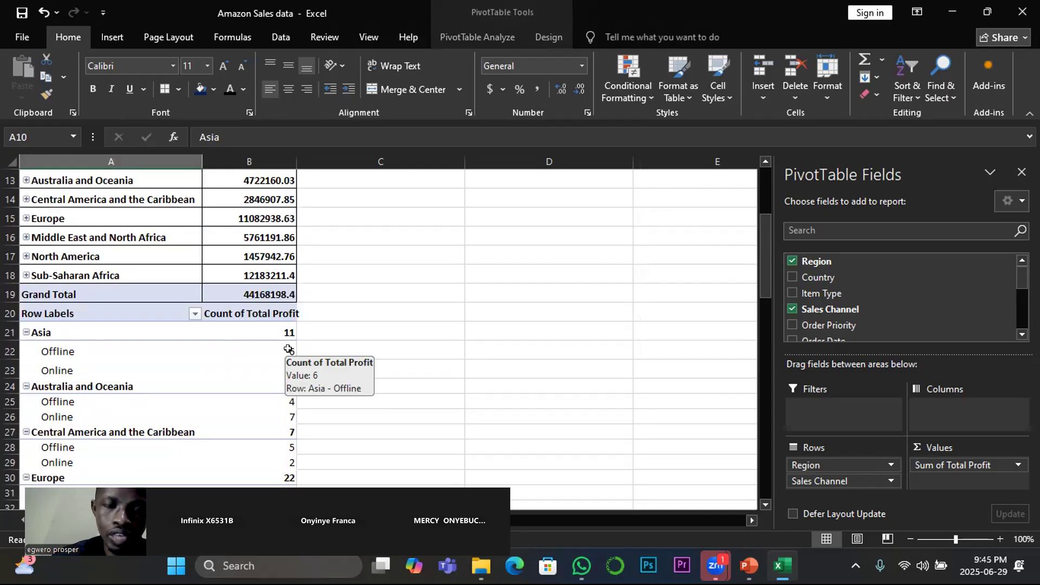
mouse_move(286, 372)
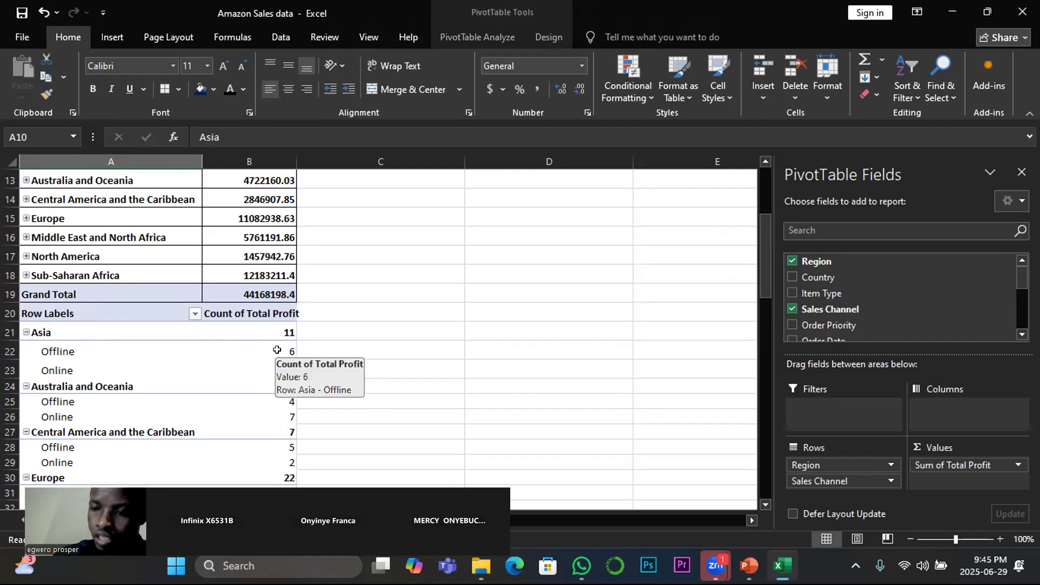
scroll(277, 349, up, 4)
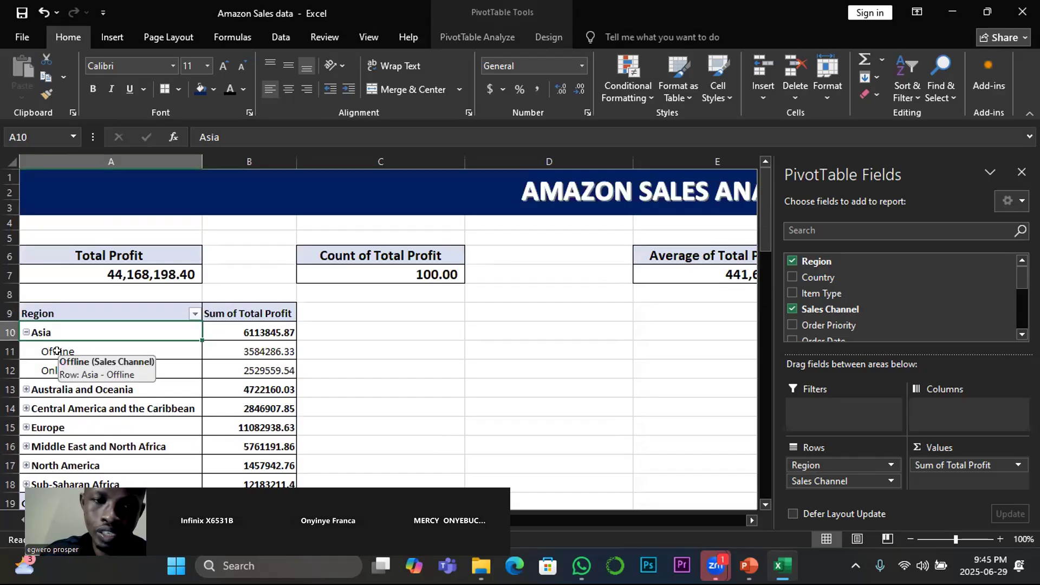
click(26, 332)
Step: Collapse all regions from Asia to Sub-Saharan Africa in the Count of Total Profit PivotTable
scroll(144, 387, down, 3)
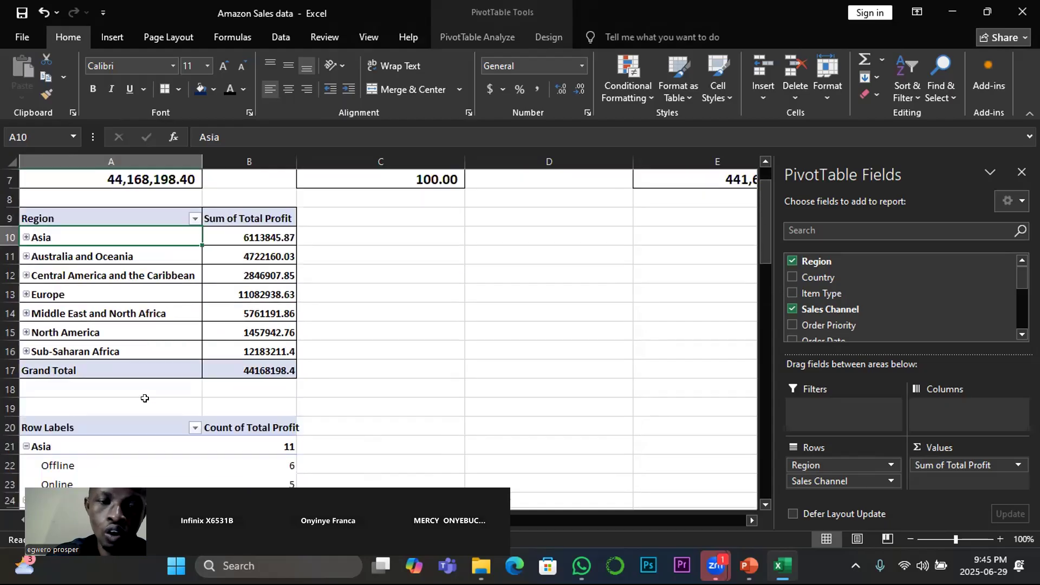
click(26, 389)
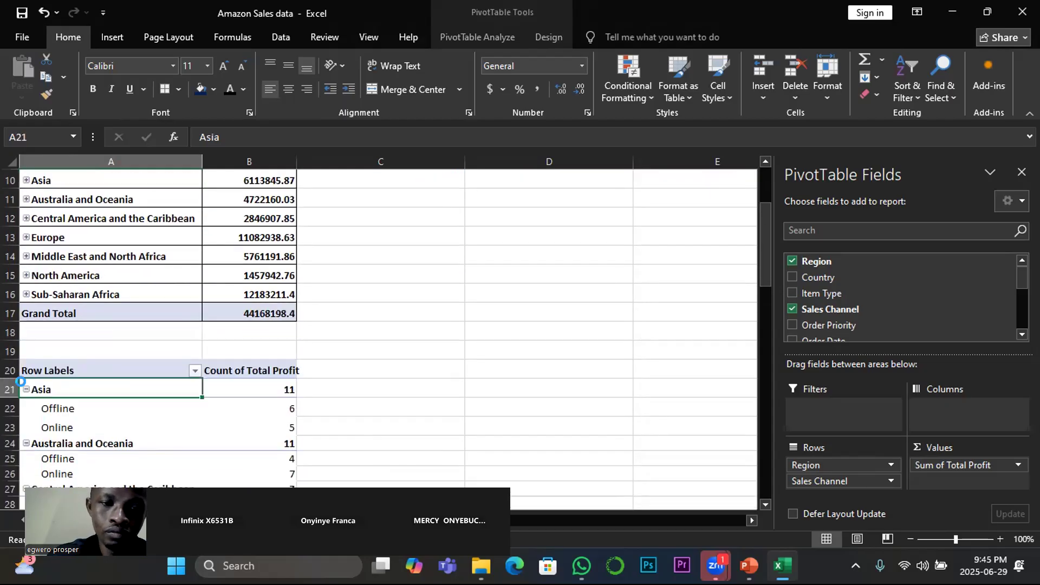
click(25, 410)
scroll(26, 411, down, 2)
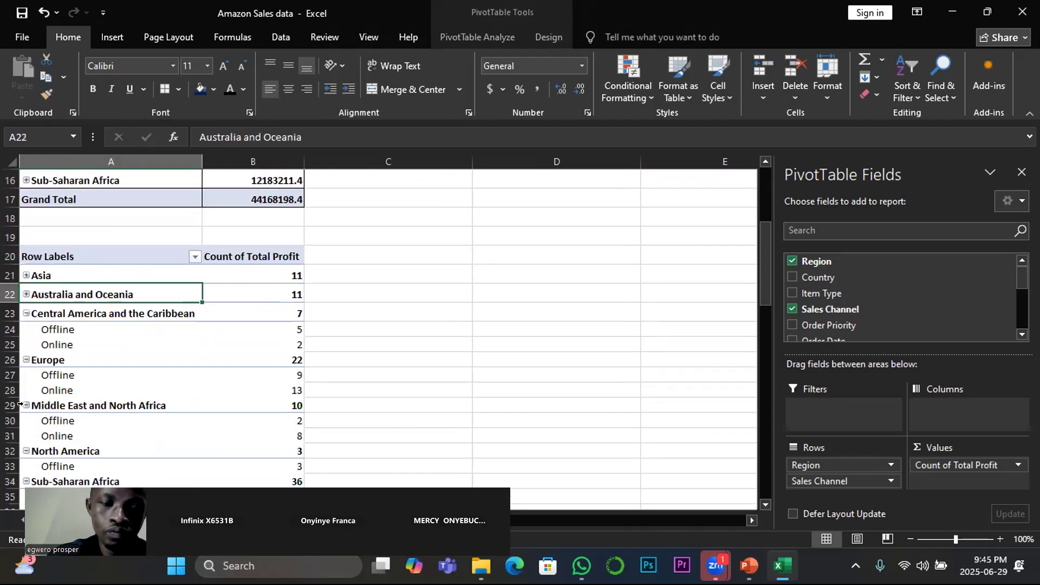
click(26, 360)
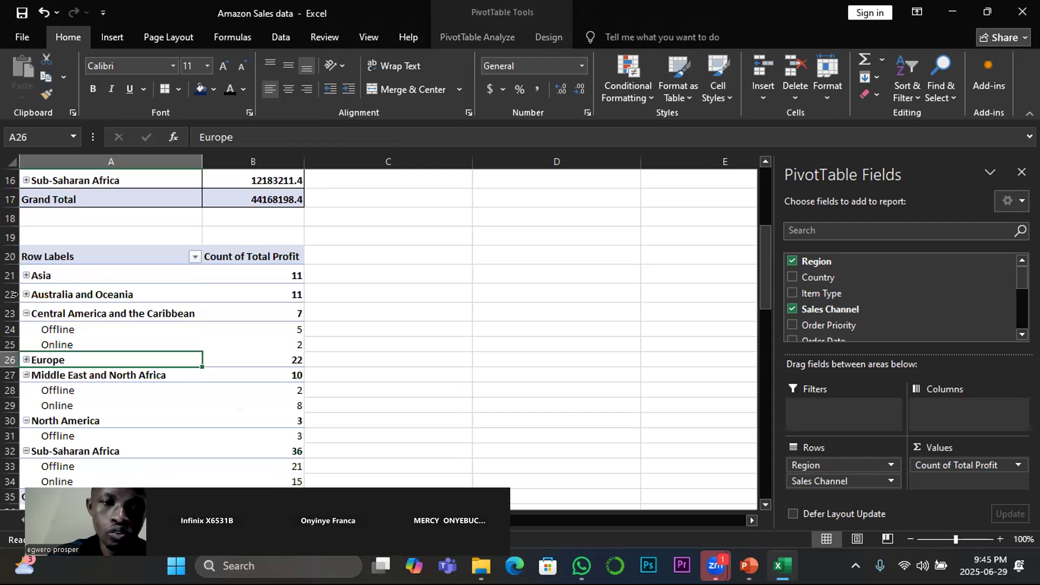
click(26, 314)
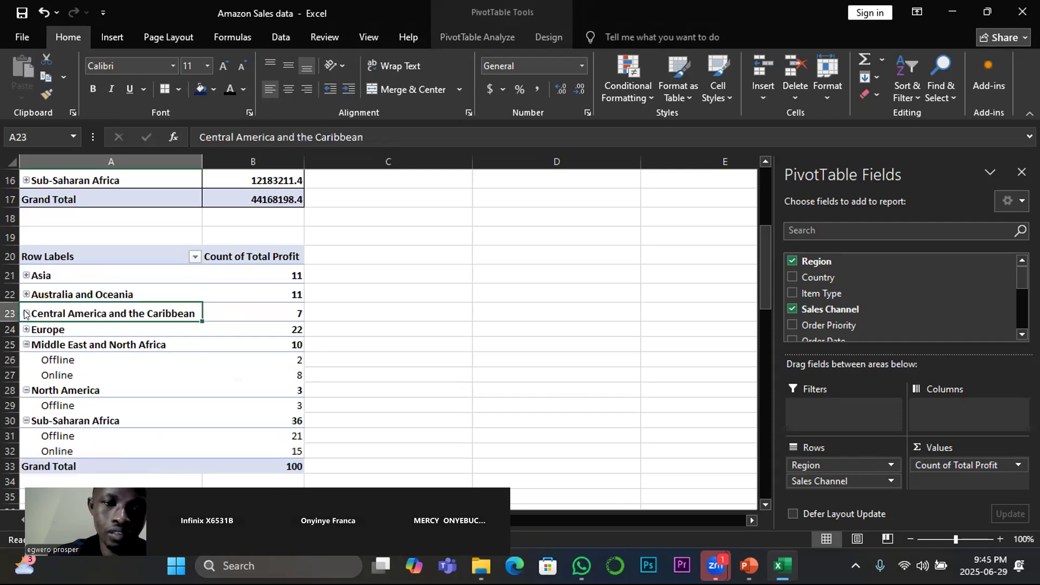
click(26, 345)
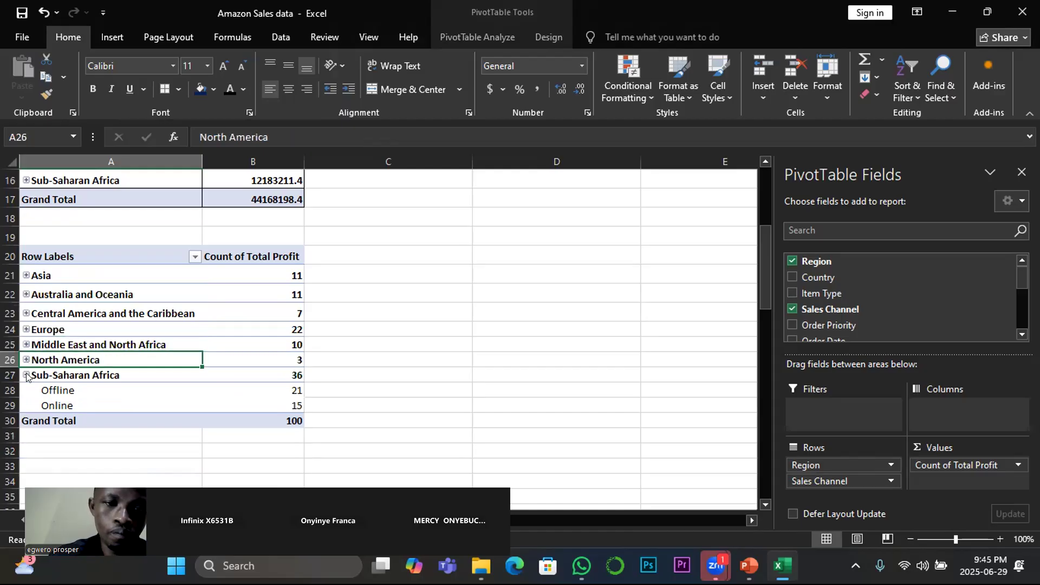
click(26, 375)
scroll(93, 360, up, 3)
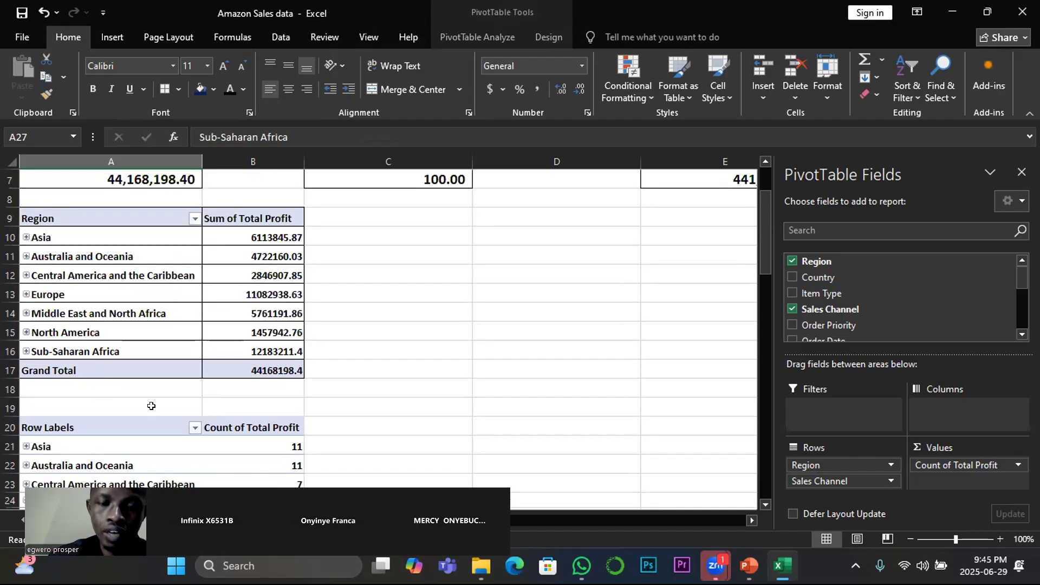
scroll(218, 284, up, 2)
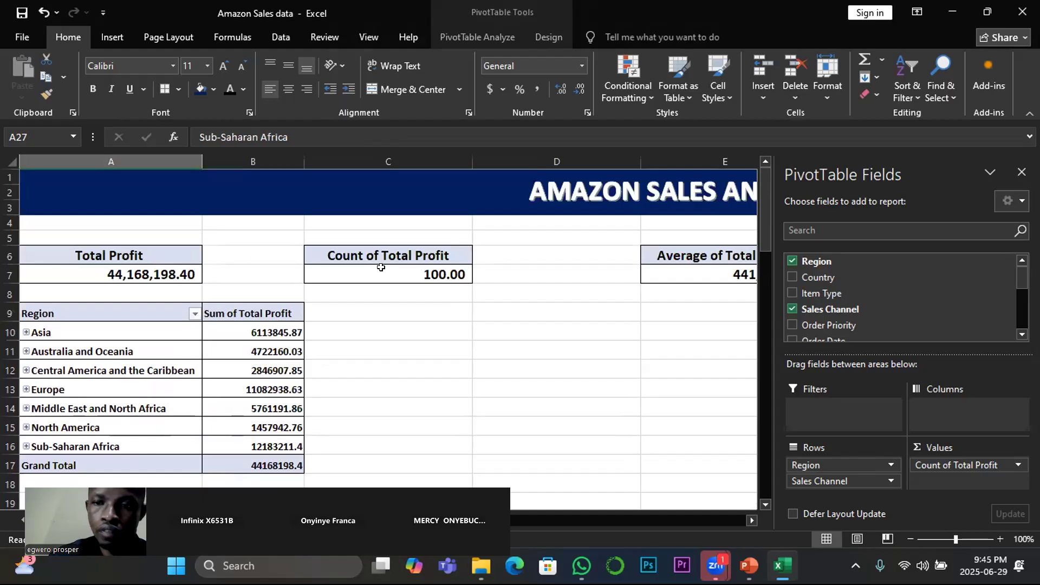
scroll(468, 324, down, 2)
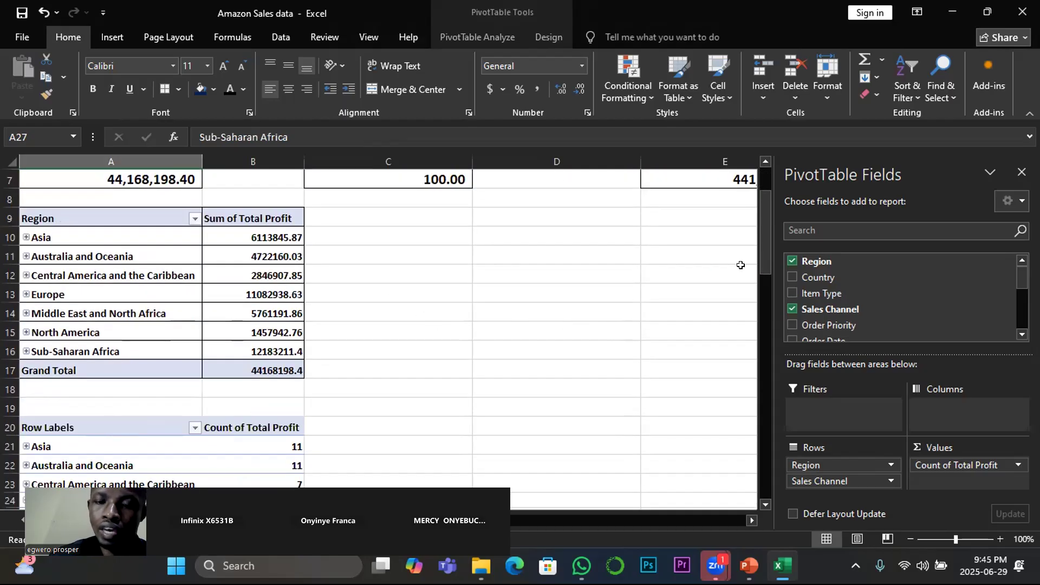
scroll(409, 333, down, 1)
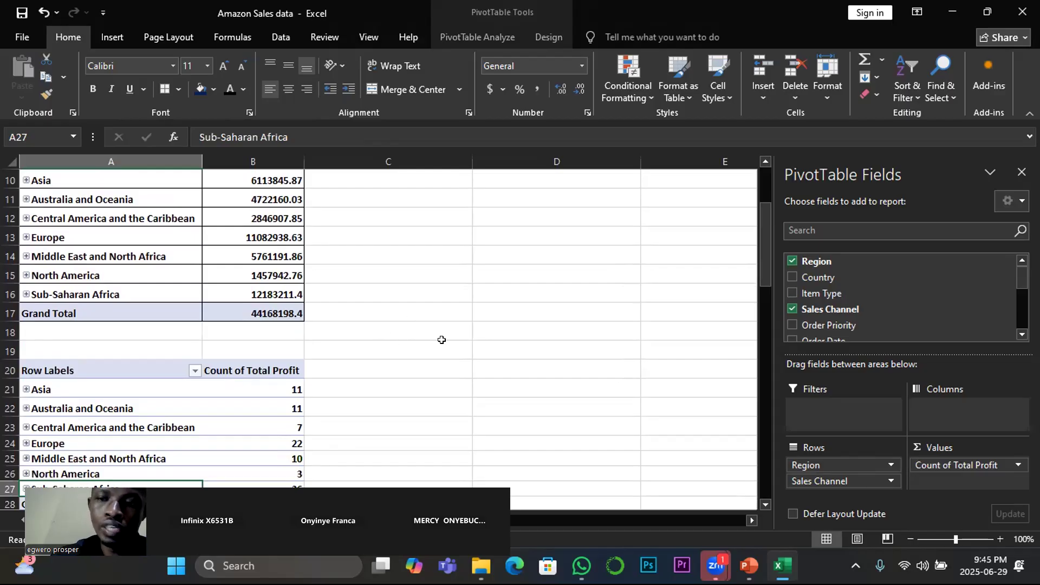
scroll(488, 288, up, 2)
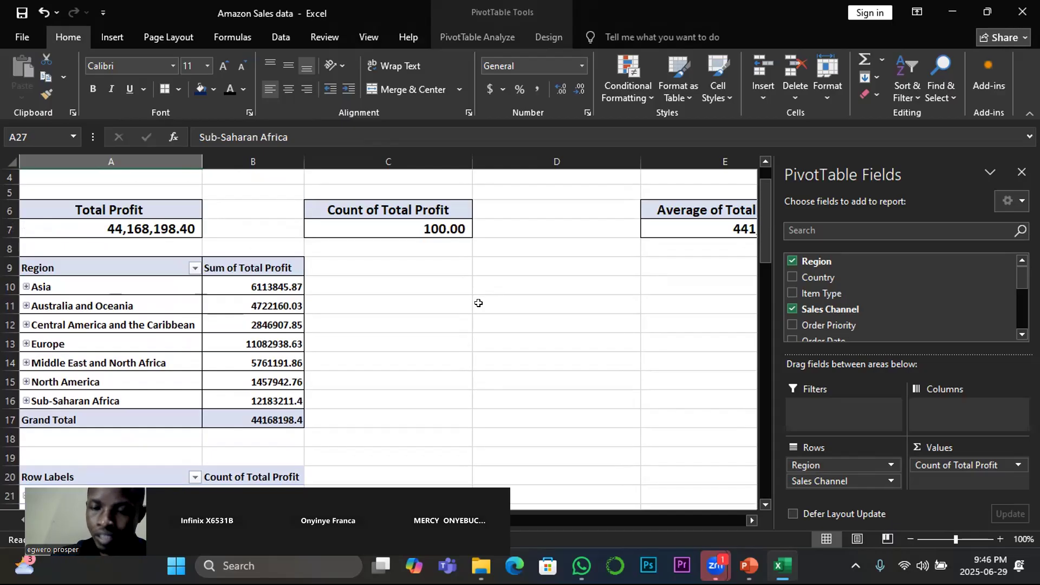
Step: Switch to the PIVOT TABLE presentation in PowerPoint, follow the Advance Commands link and view the Key Features of a Timeline slide
click(748, 565)
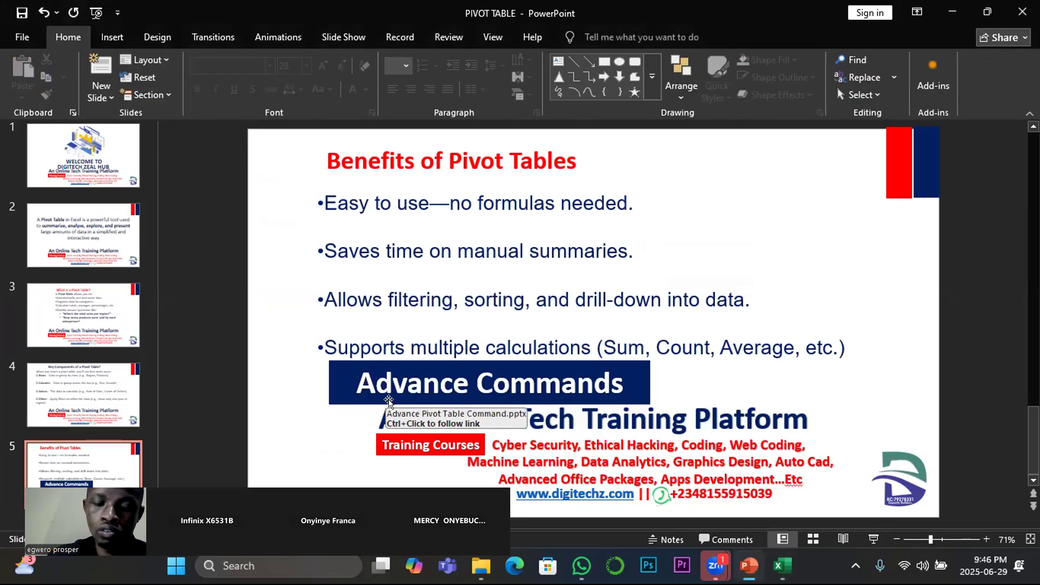
ctrl+click(370, 378)
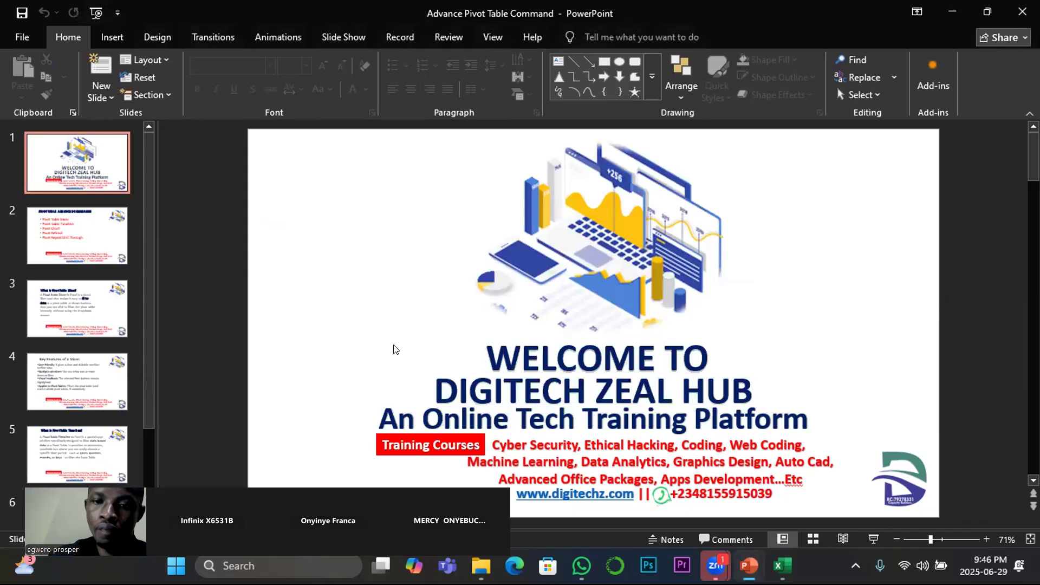
scroll(87, 352, down, 3)
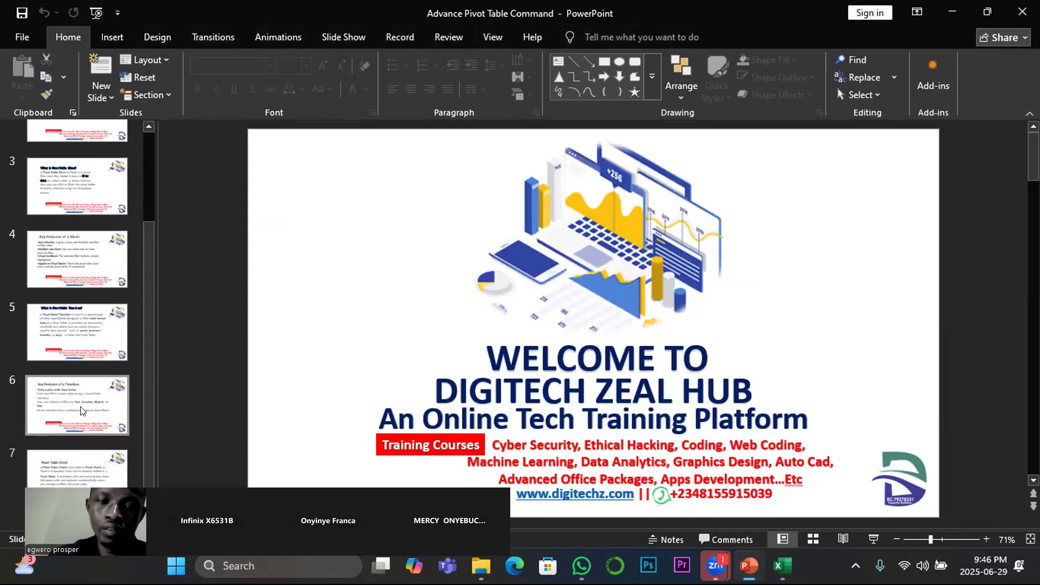
click(89, 401)
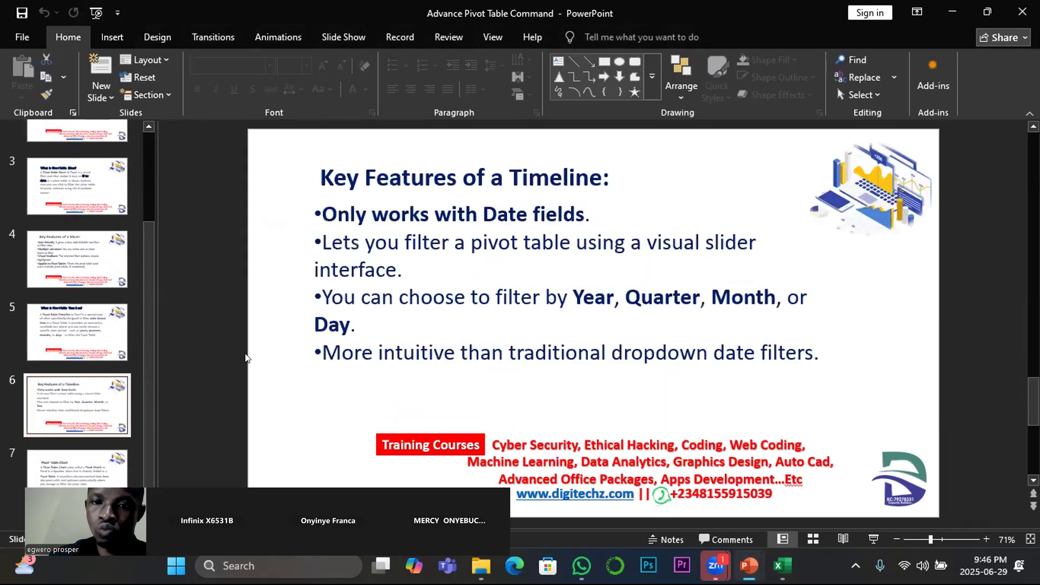
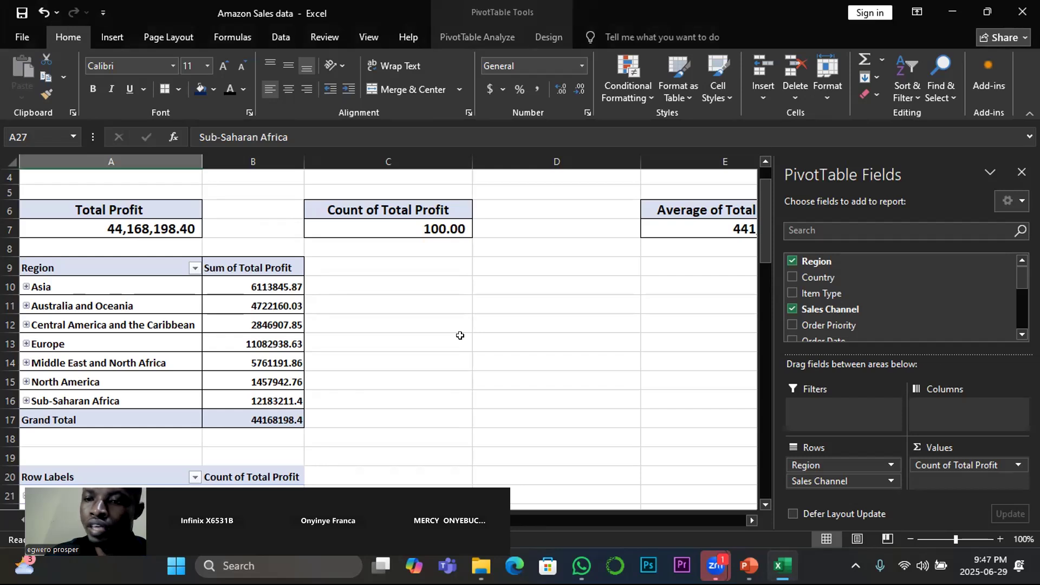
Step: Start a PivotChart from the Sum of Total Profit PivotTable and compare the Clustered Column and Clustered Bar previews
click(243, 302)
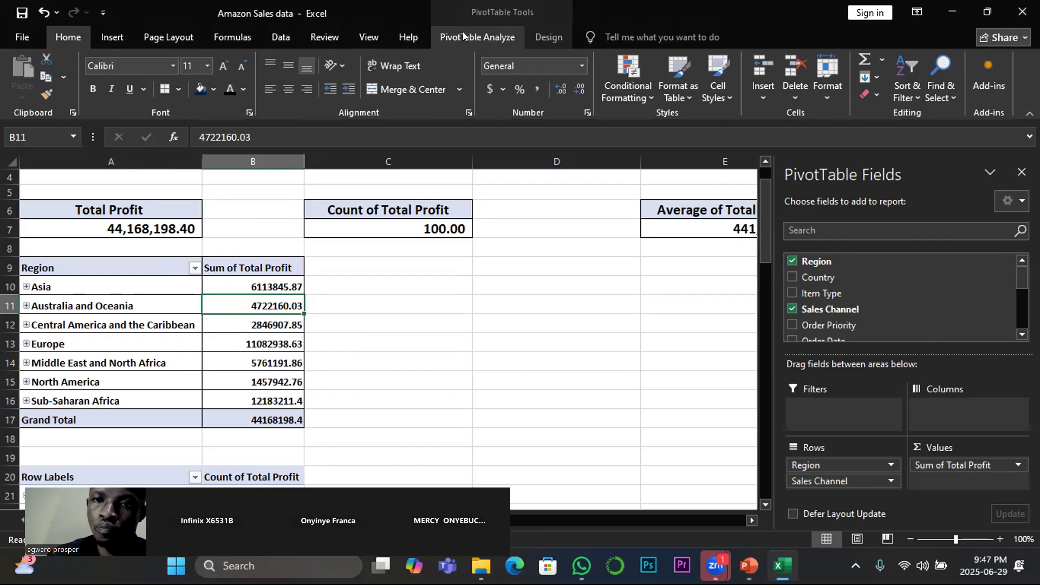
click(492, 31)
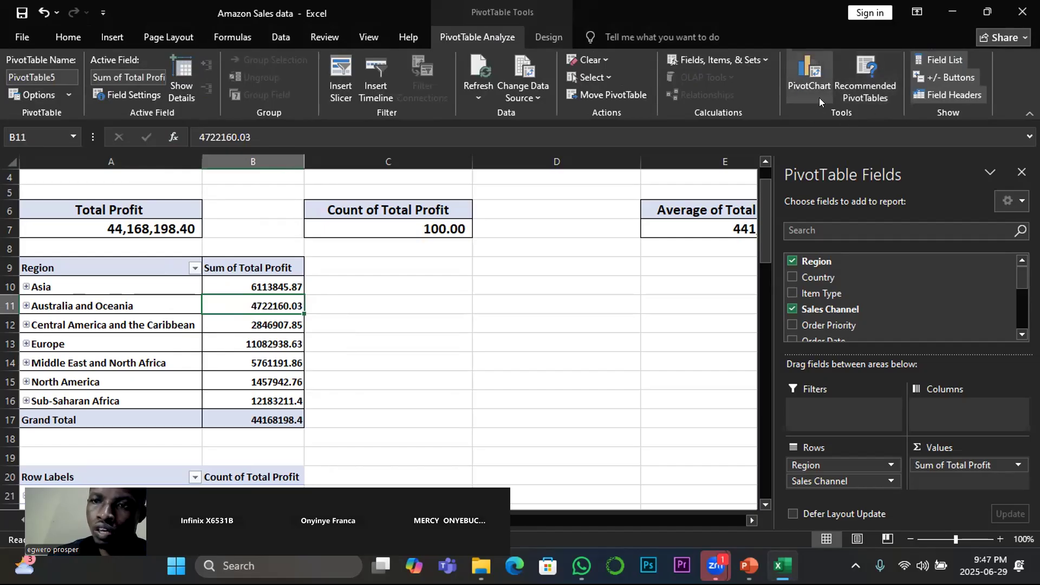
click(807, 85)
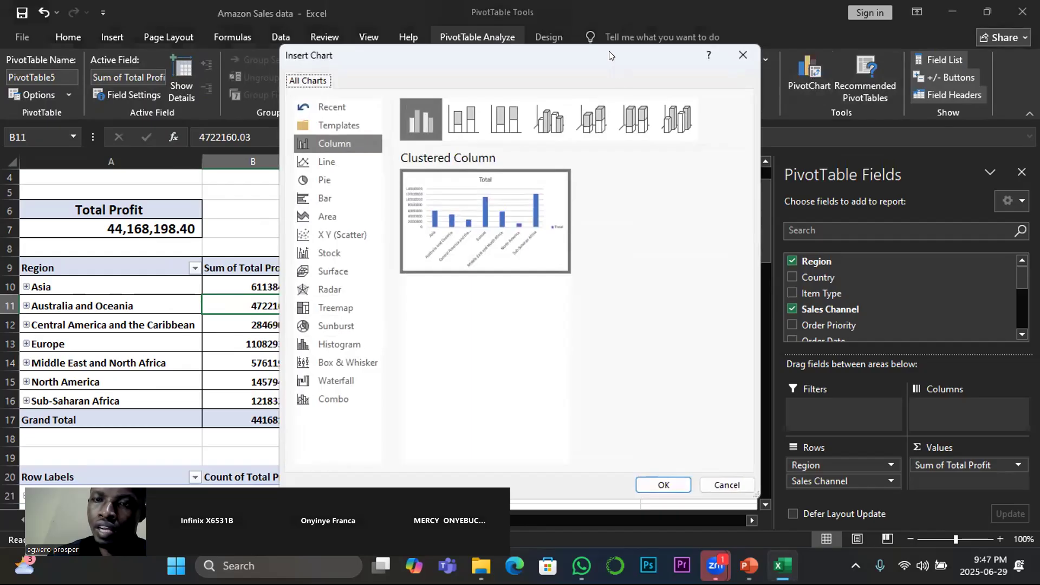
drag(610, 55, 913, 35)
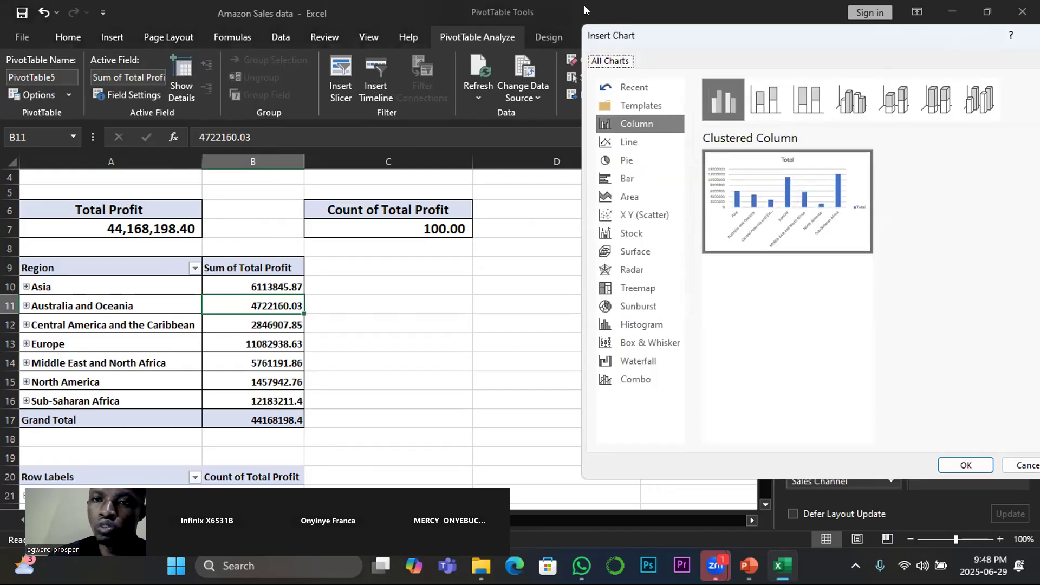
click(624, 180)
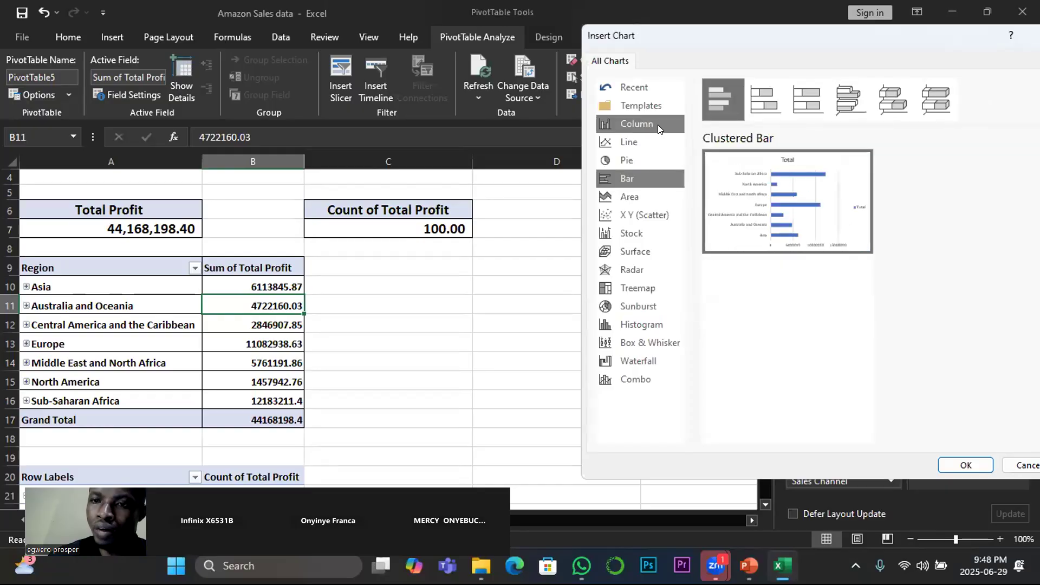
click(626, 125)
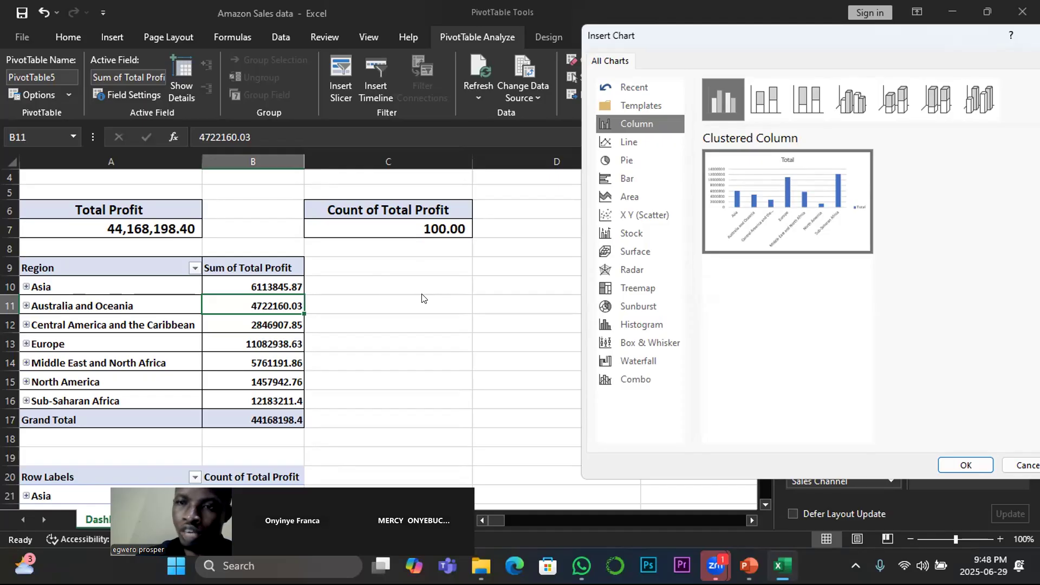
click(611, 177)
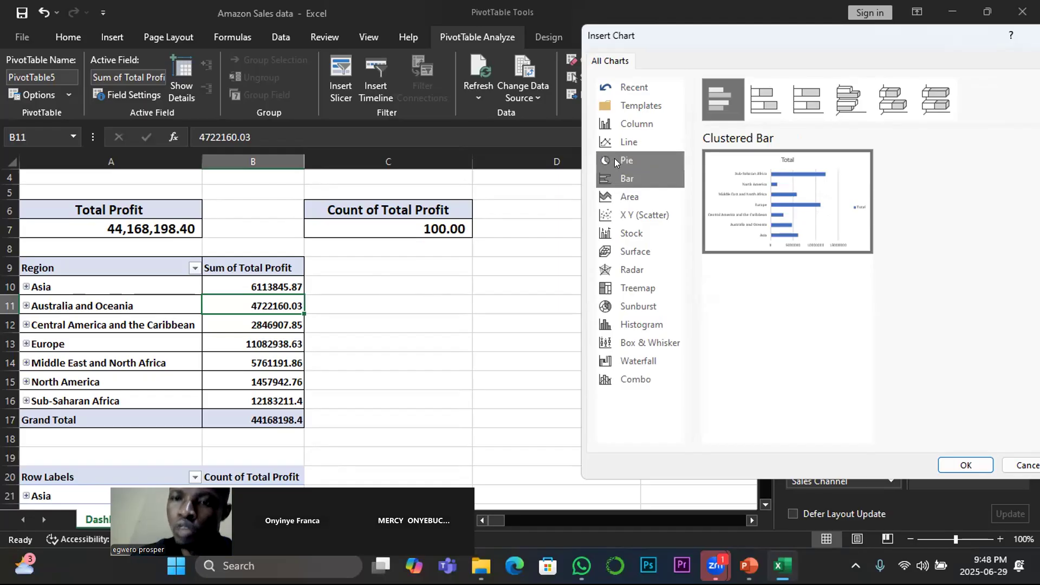
click(626, 126)
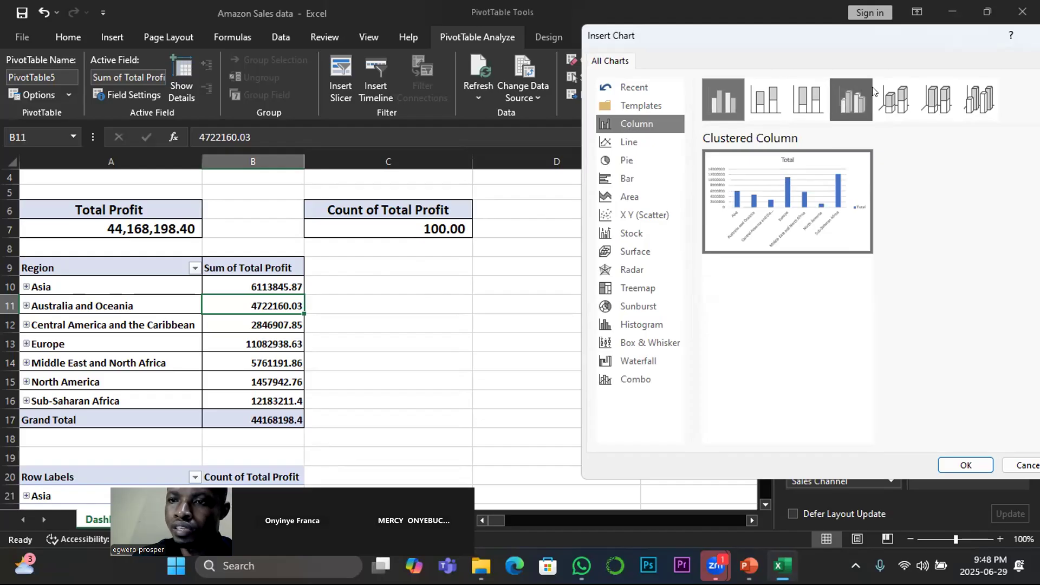
Step: Insert a 3-D Clustered Column PivotChart and place it beside the Sum of Total Profit PivotTable, resized to about 4.91 by 2.5 inches
click(969, 91)
click(894, 101)
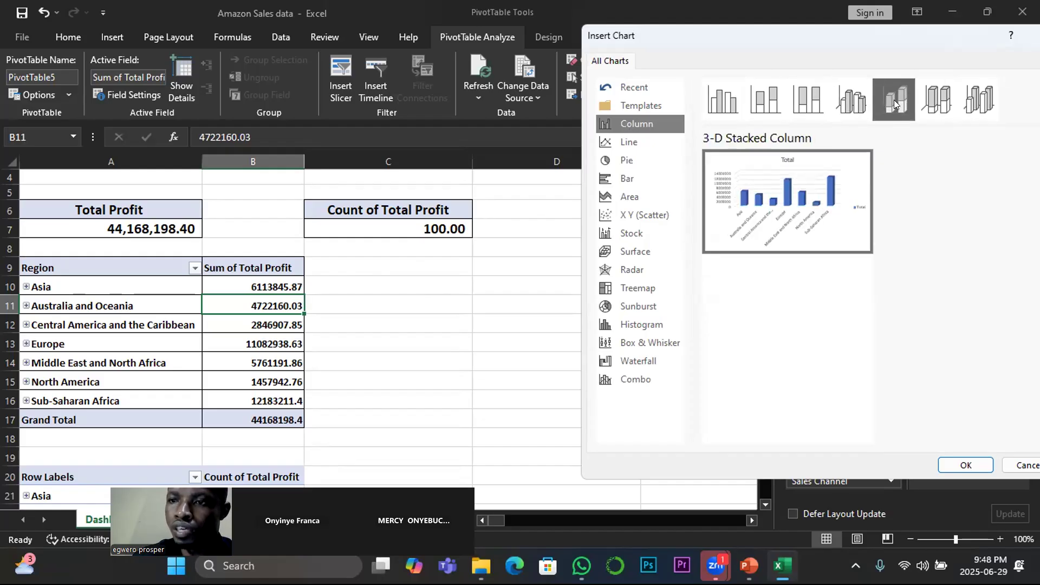
click(932, 103)
click(852, 103)
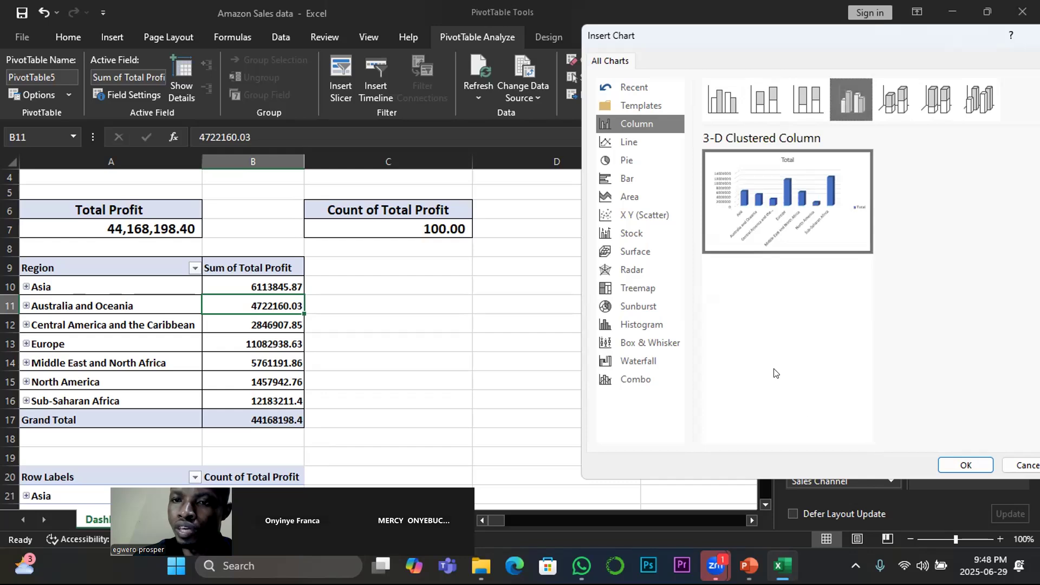
click(965, 466)
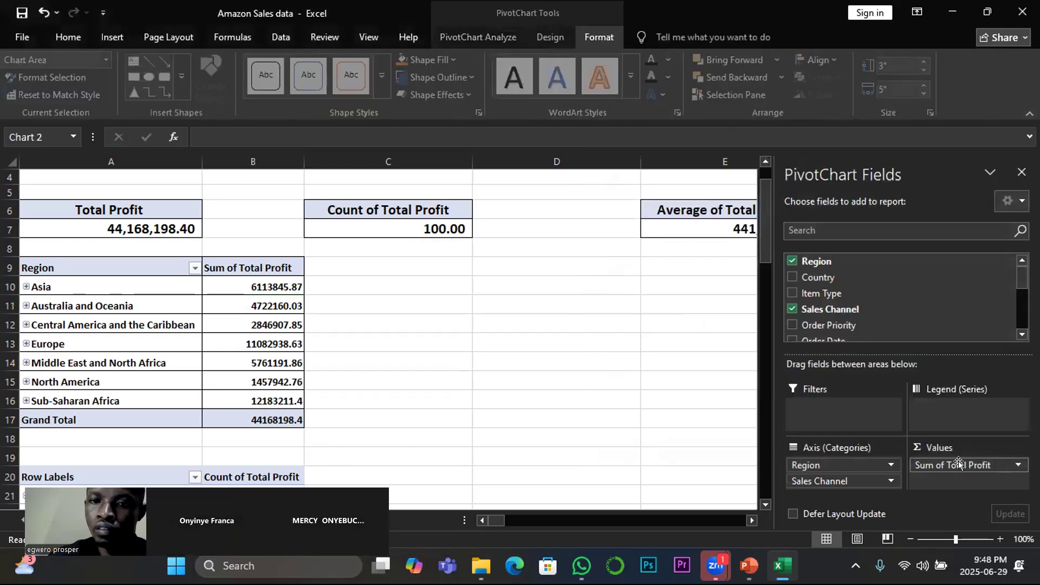
drag(469, 251, 592, 263)
drag(694, 463, 687, 426)
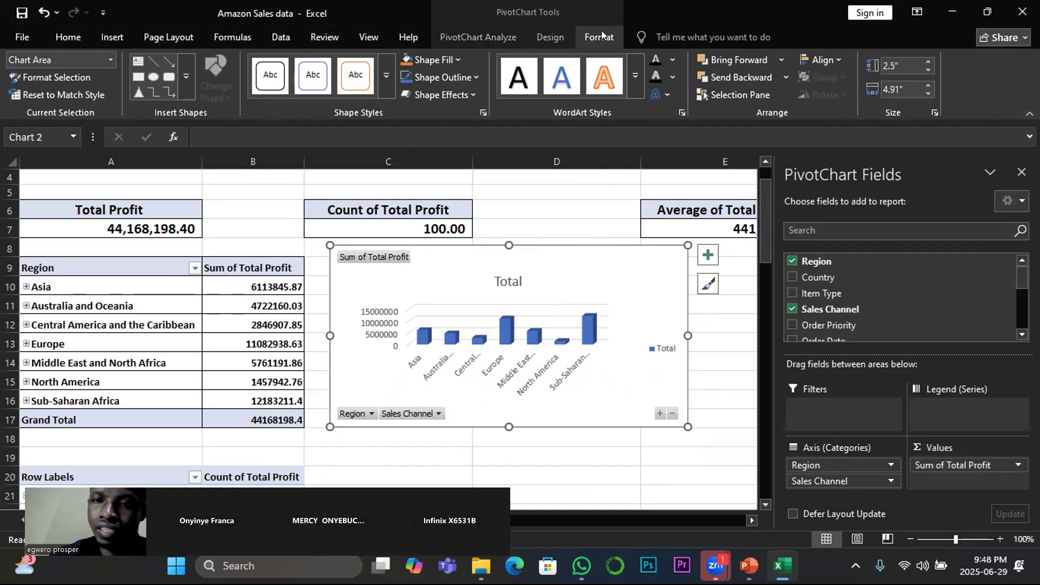
Step: Try switching the PivotChart's rows and columns, inspect the rearranged chart and PivotTable, and switch them back
click(540, 37)
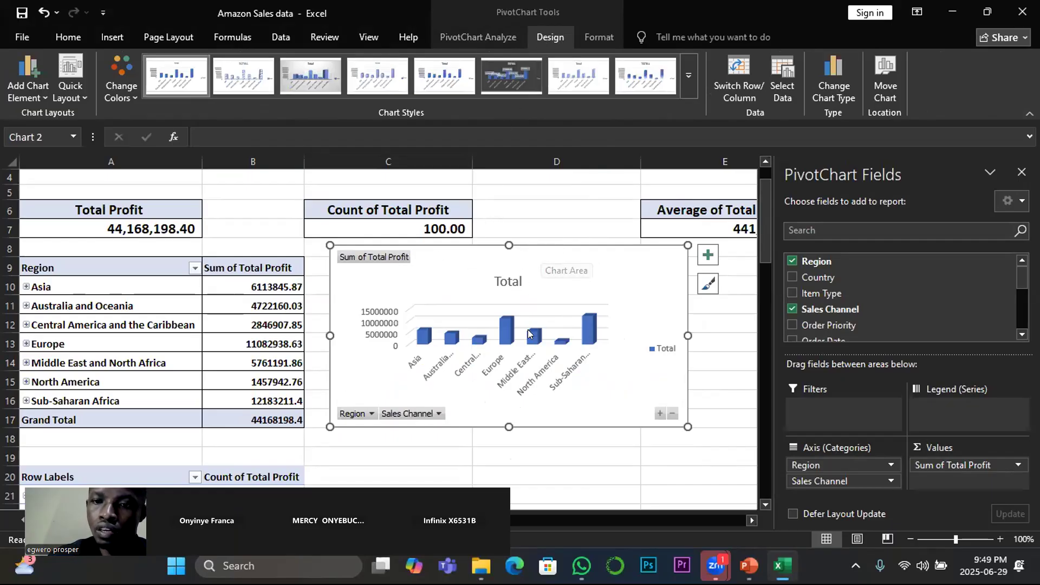
click(737, 69)
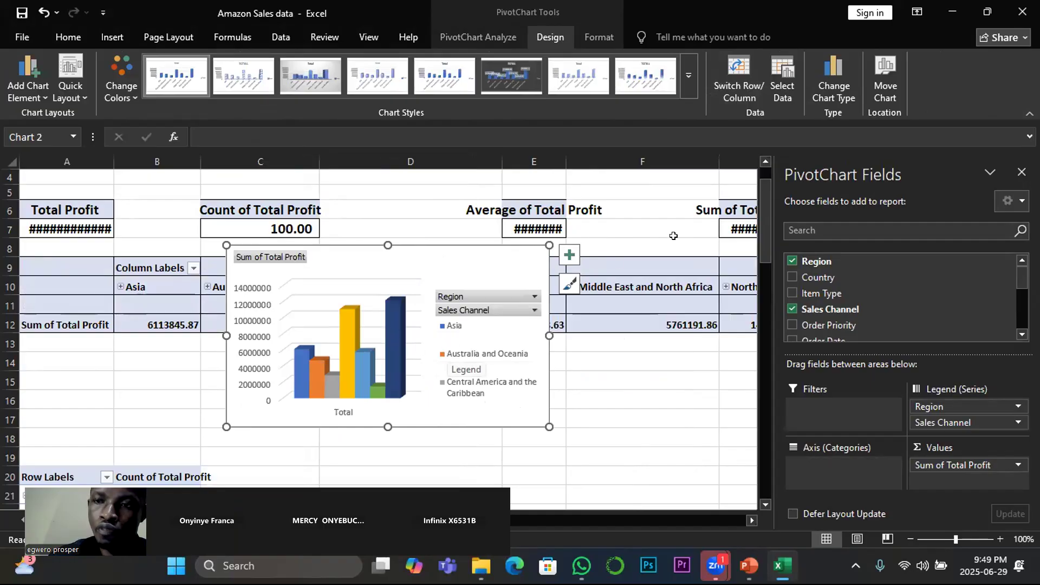
mouse_move(397, 342)
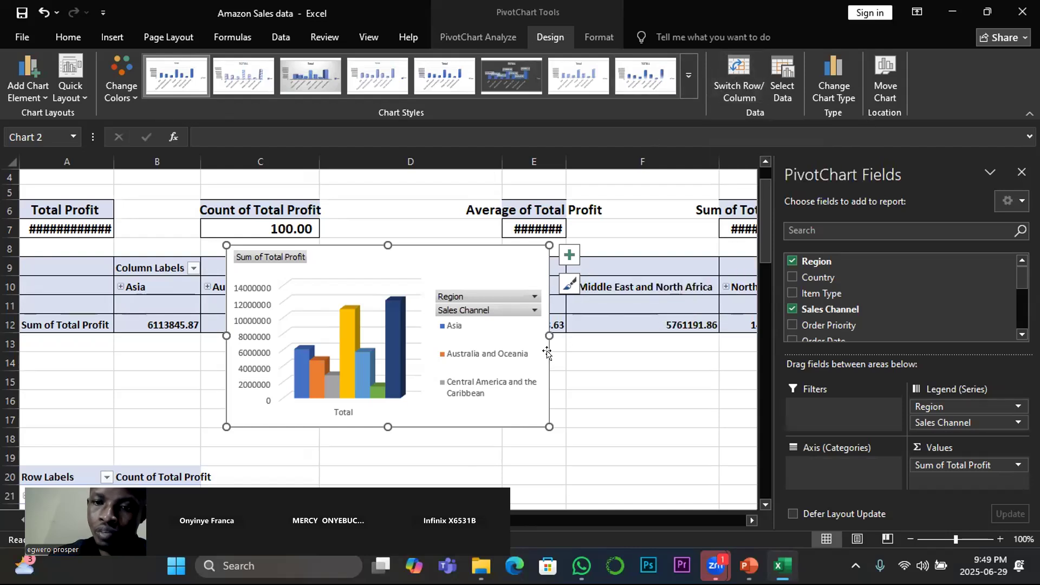
click(600, 411)
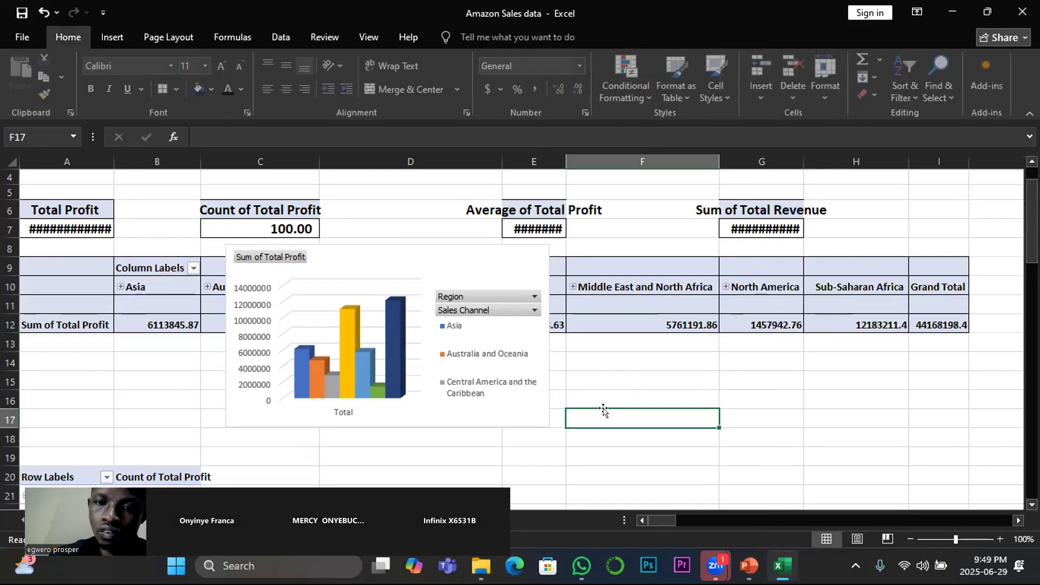
click(614, 290)
click(442, 254)
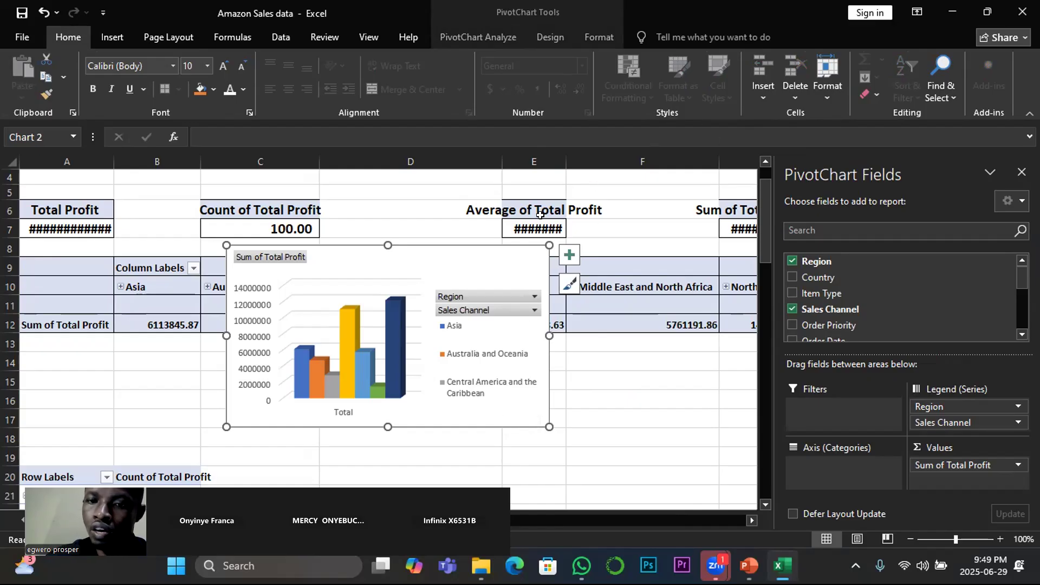
click(174, 396)
click(139, 318)
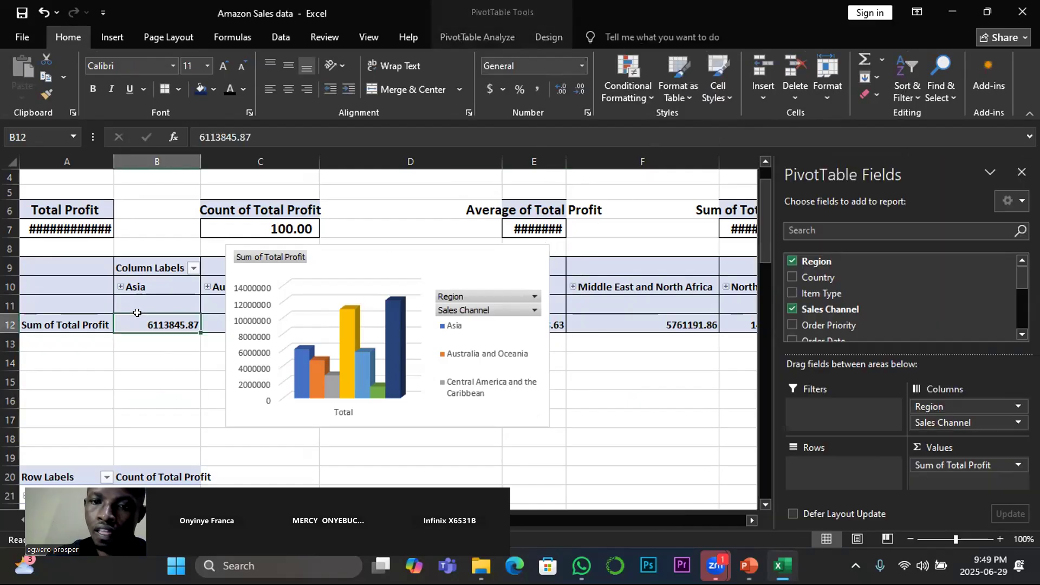
drag(418, 252, 411, 309)
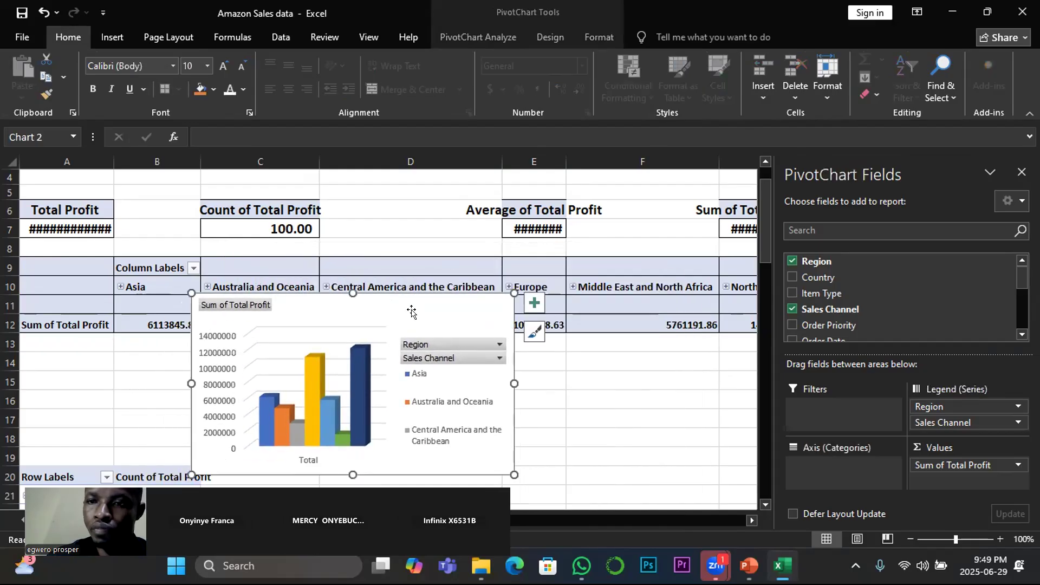
click(550, 36)
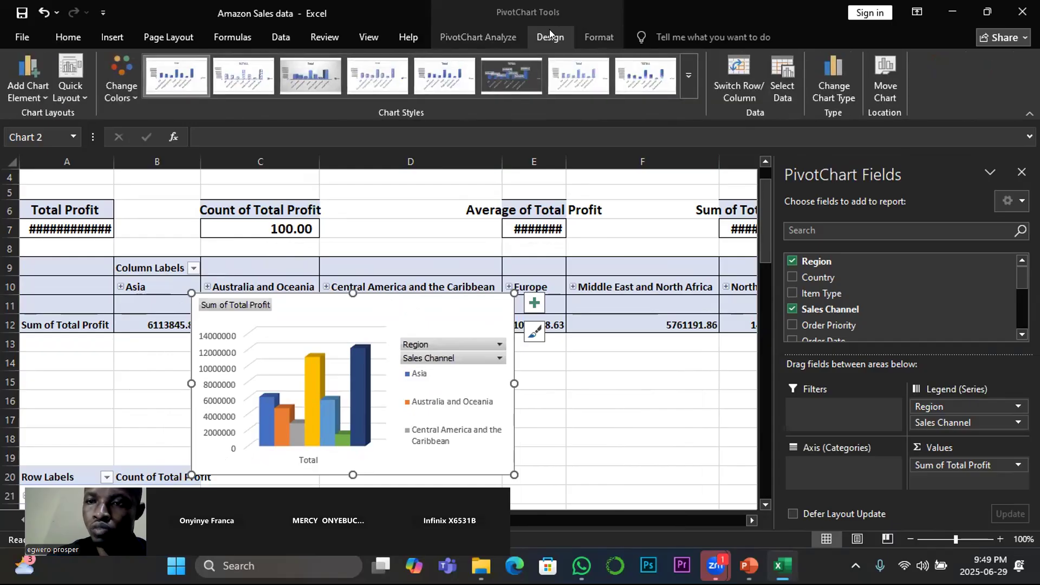
click(735, 77)
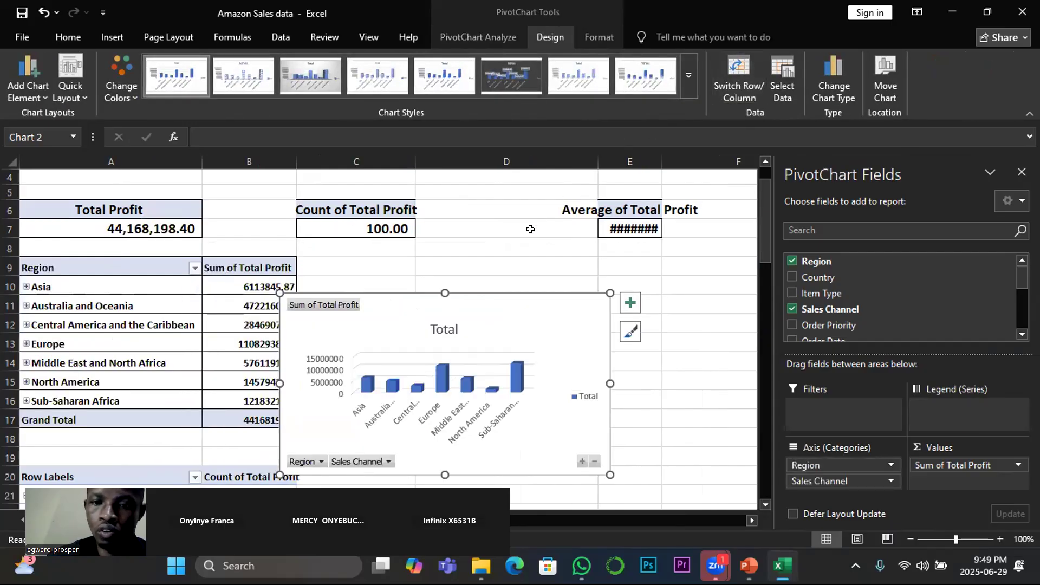
Step: Move the PivotChart beside the Sum of Total Profit PivotTable, try several chart styles and apply the dark grey gradient style with data labels
drag(505, 299, 530, 259)
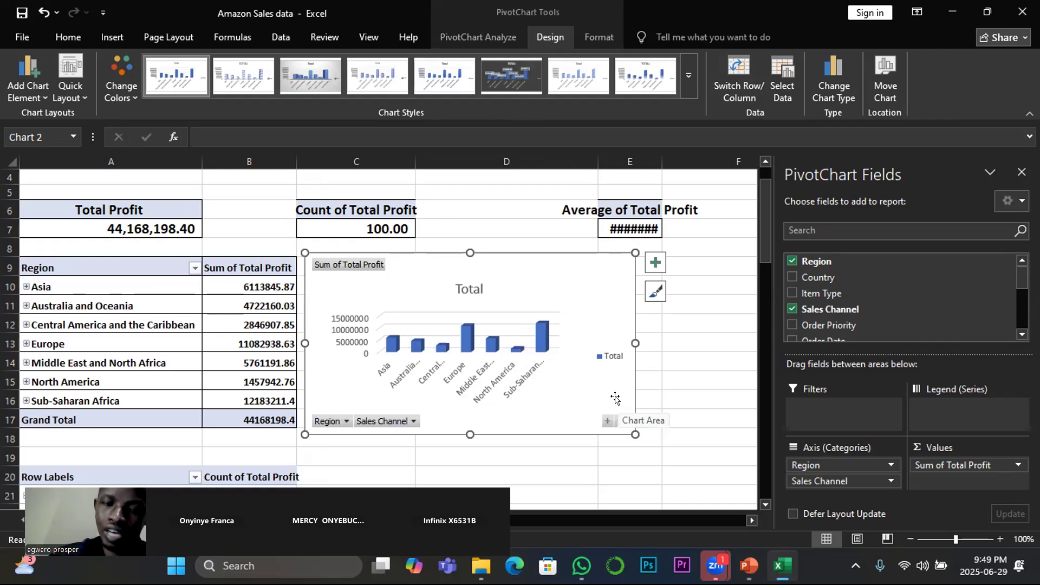
drag(558, 261, 565, 268)
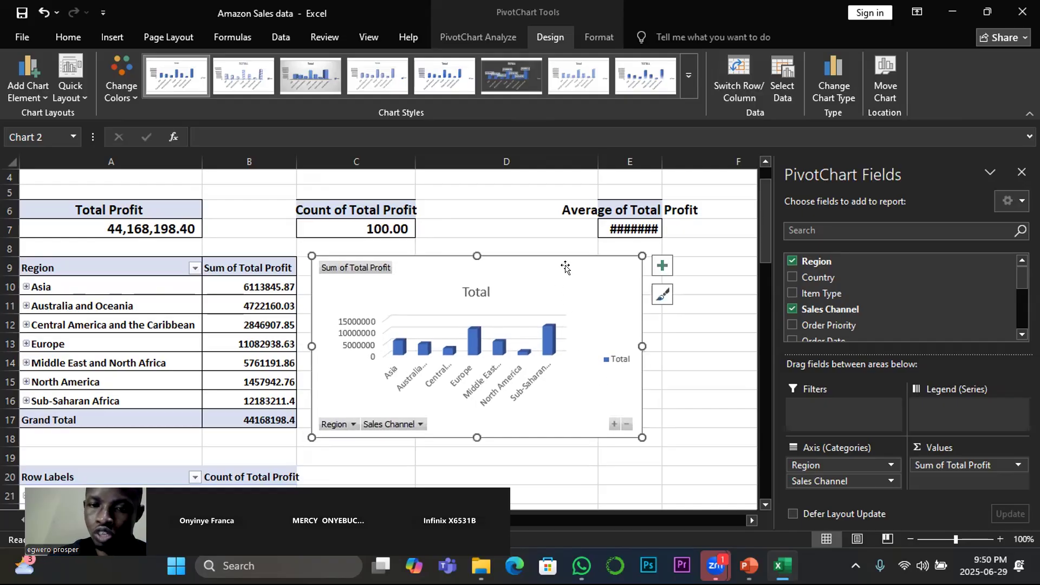
click(517, 77)
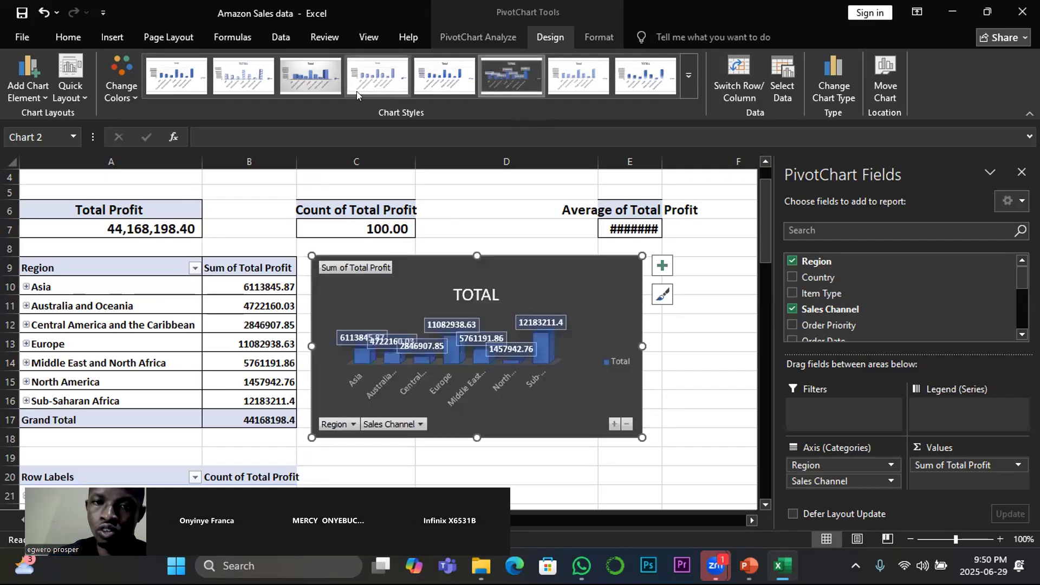
click(687, 78)
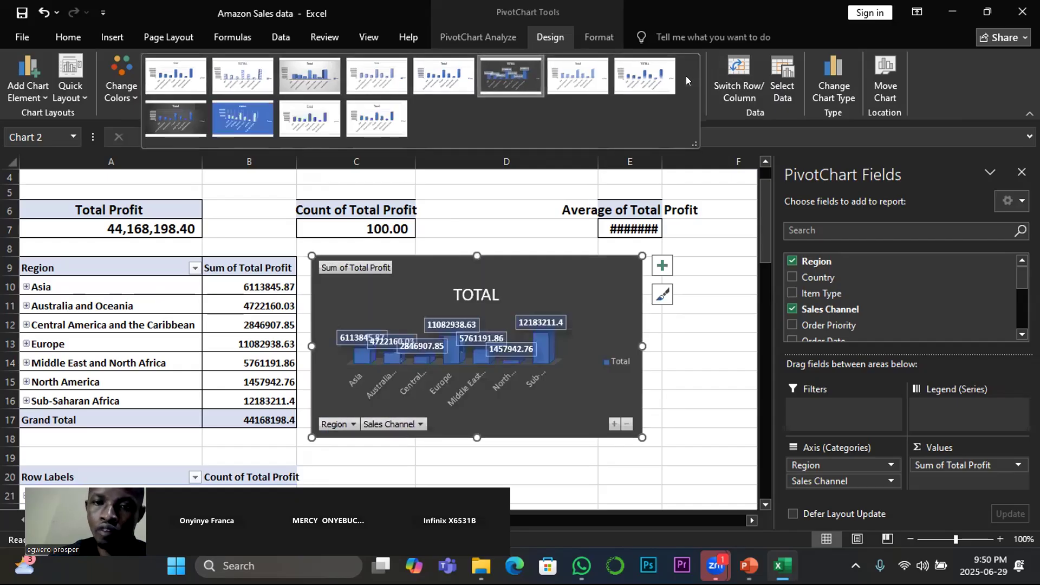
click(239, 116)
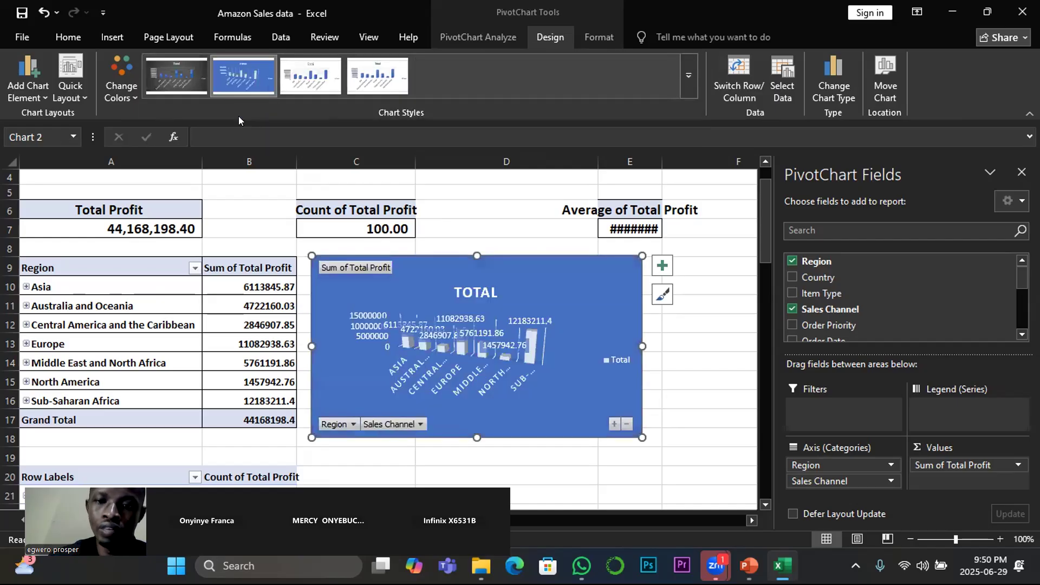
click(176, 77)
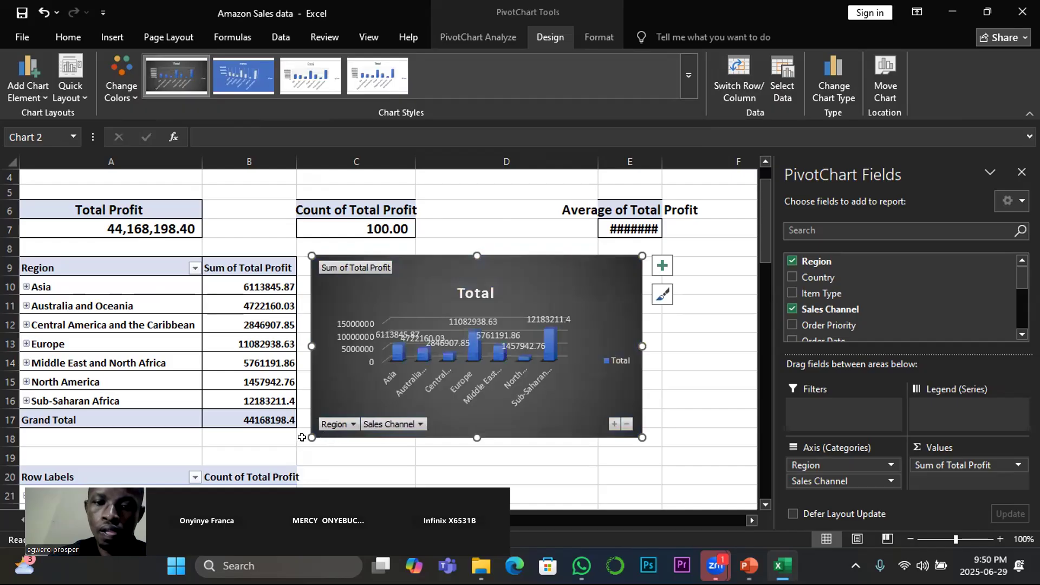
Step: Enlarge the PivotChart down to about row 22 and widen it past the Sum of Total Revenue card
drag(310, 437, 309, 439)
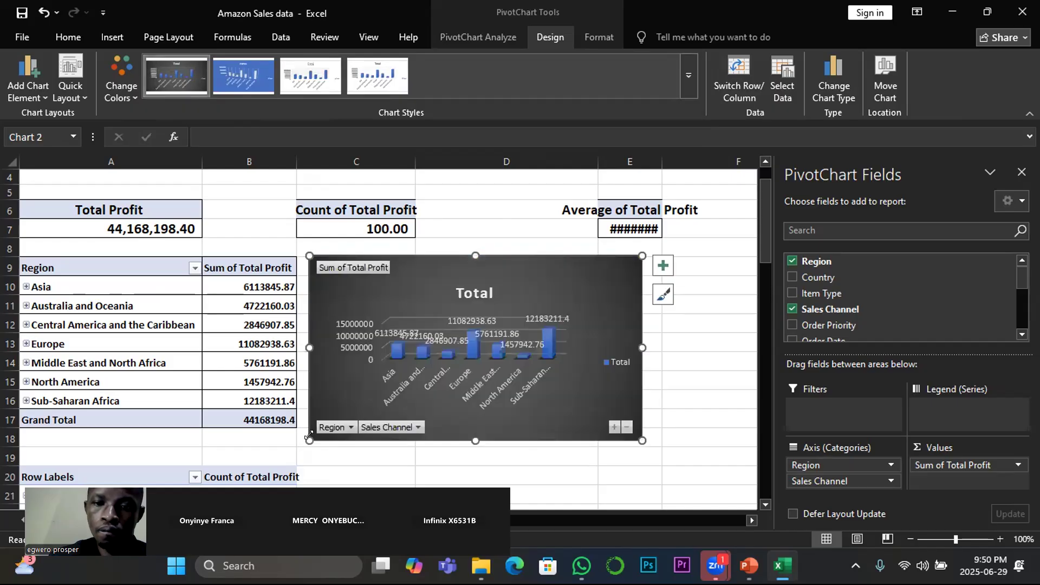
drag(642, 441, 723, 499)
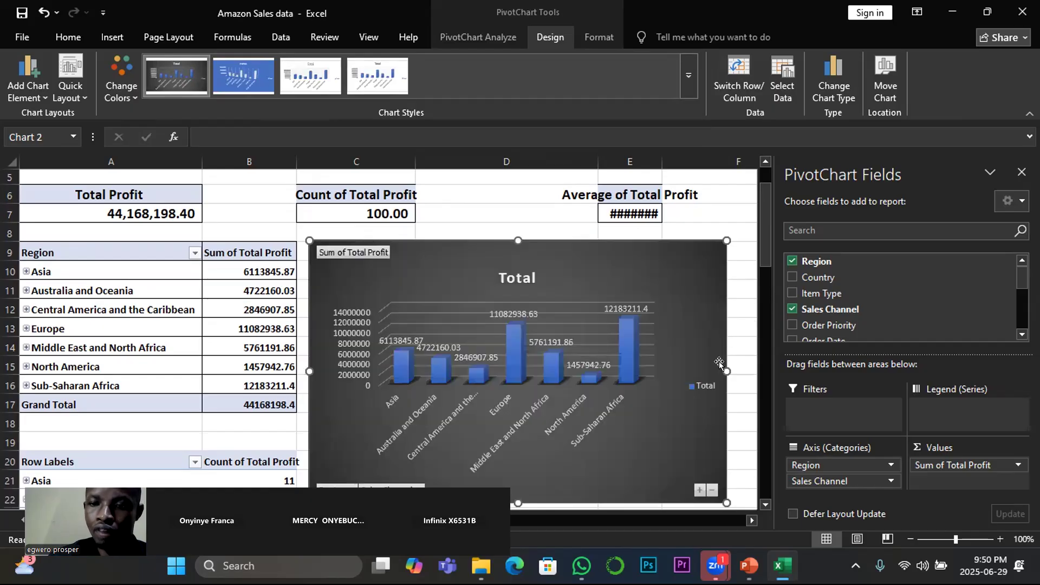
drag(721, 364, 751, 366)
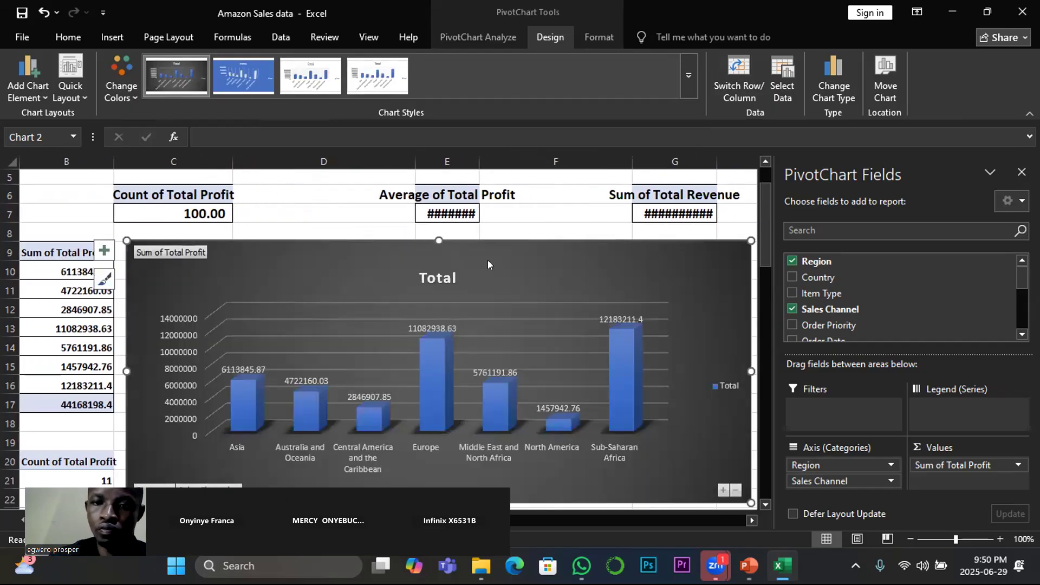
Step: AutoFit columns E and G to the Average of Total Profit and Sum of Total Revenue cards, and check the dashboard layout
double_click(480, 162)
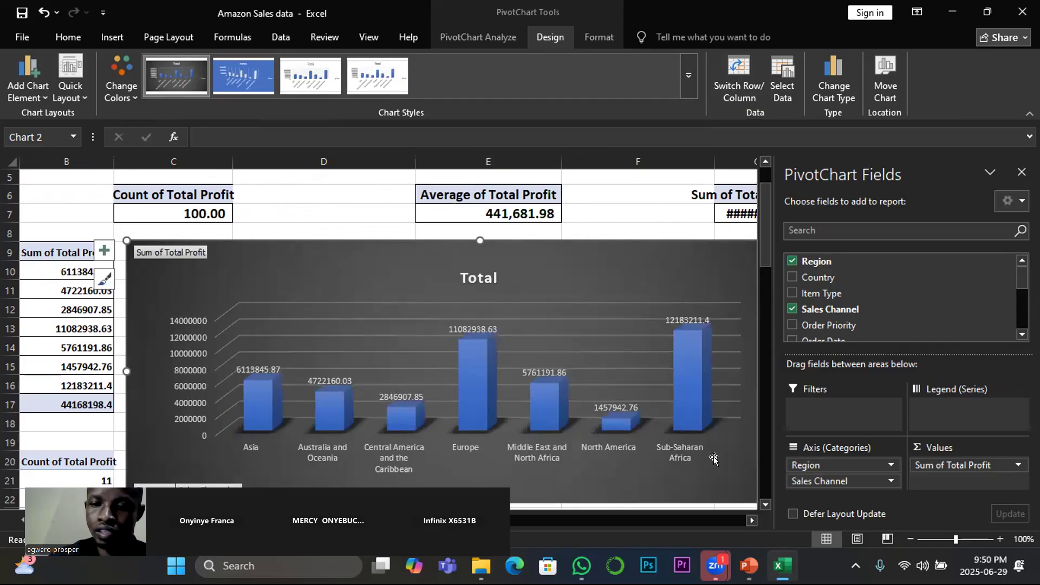
scroll(714, 460, right, 2)
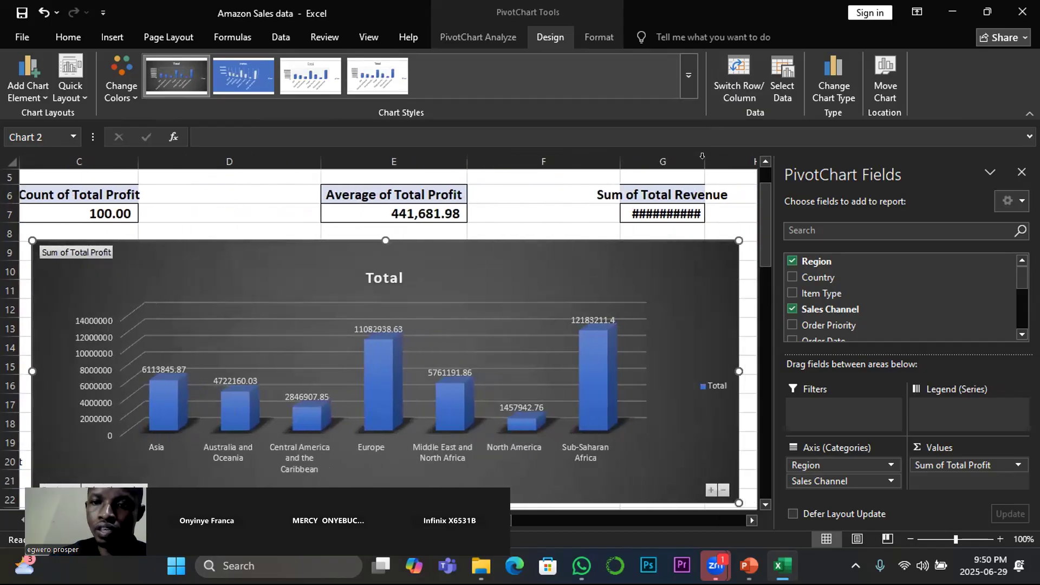
double_click(703, 158)
scroll(582, 386, down, 2)
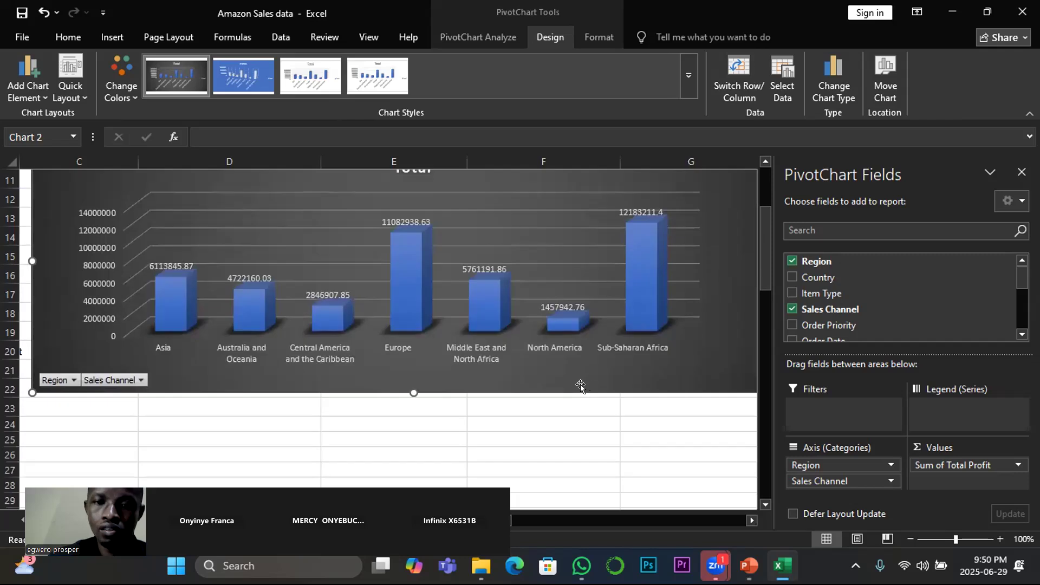
scroll(579, 386, up, 3)
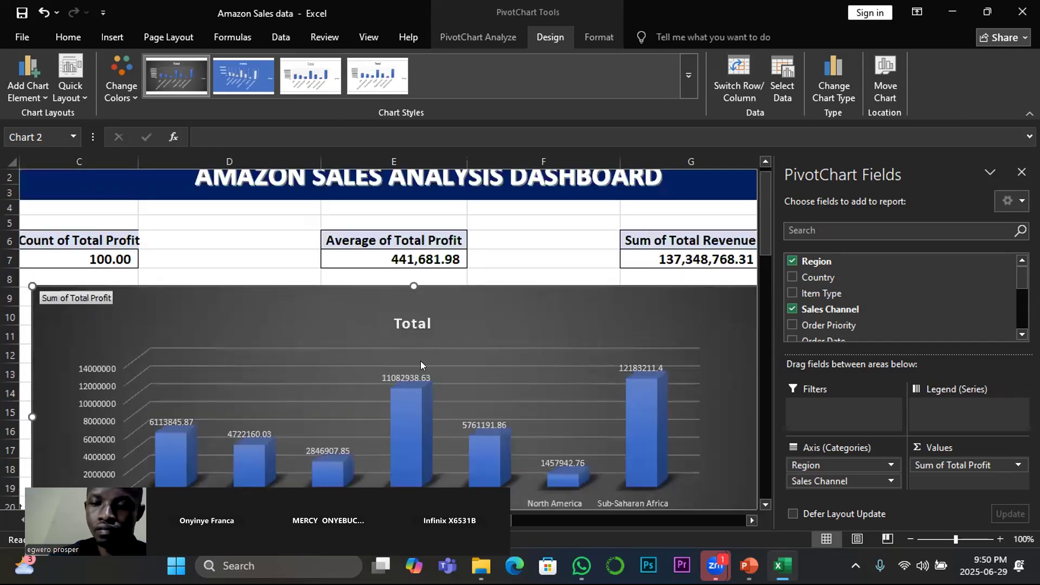
scroll(421, 361, right, 5)
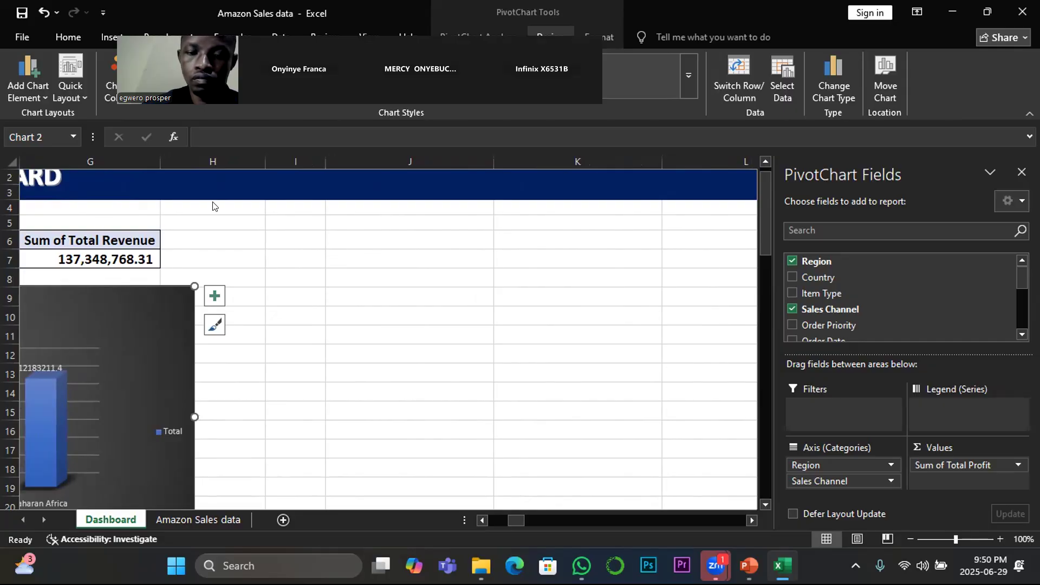
Step: Shrink the column PivotChart from its left side and move it back against the Sum of Total Profit PivotTable
click(483, 520)
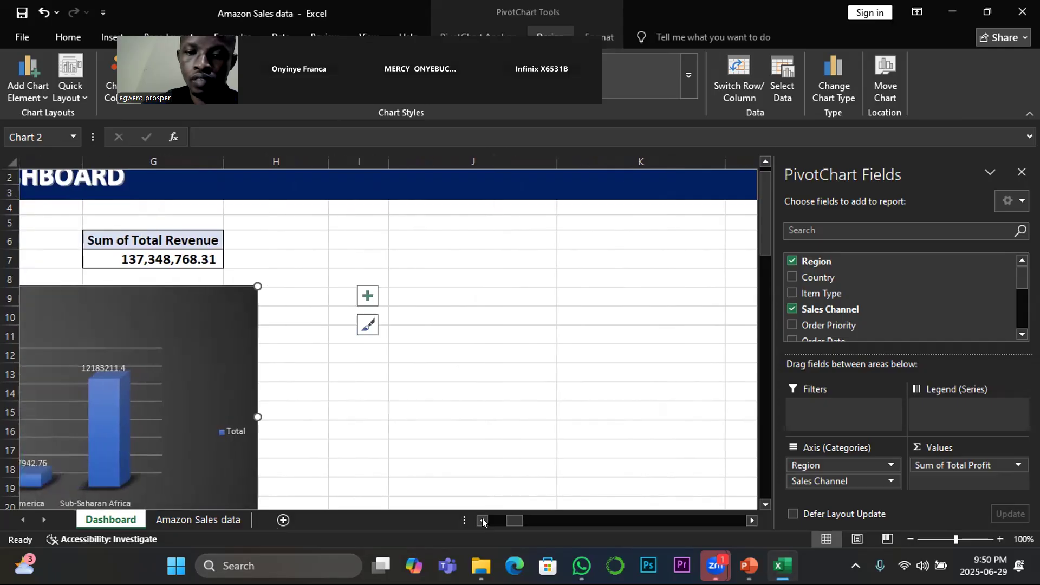
click(482, 520)
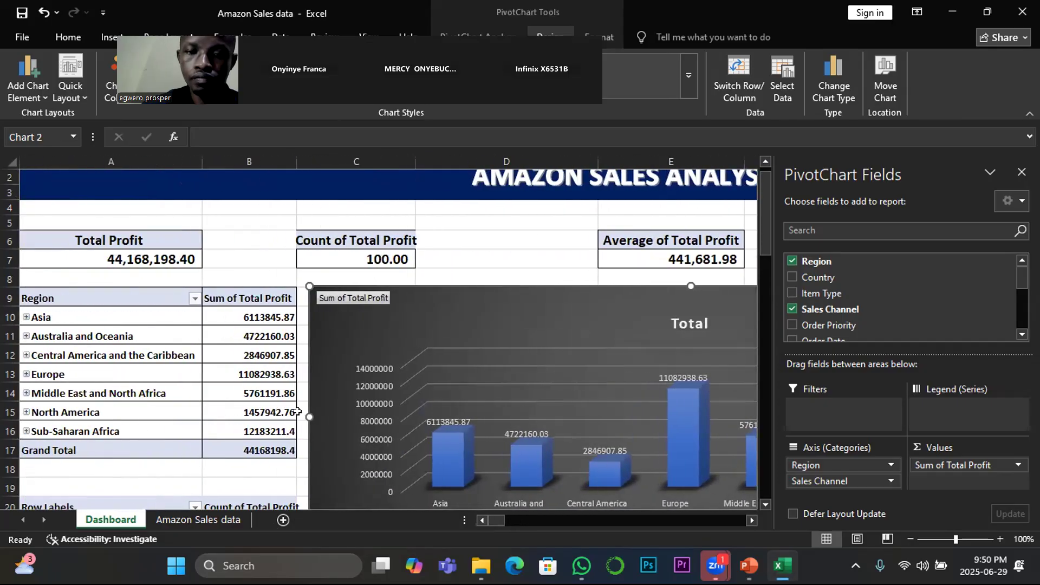
drag(380, 413, 517, 413)
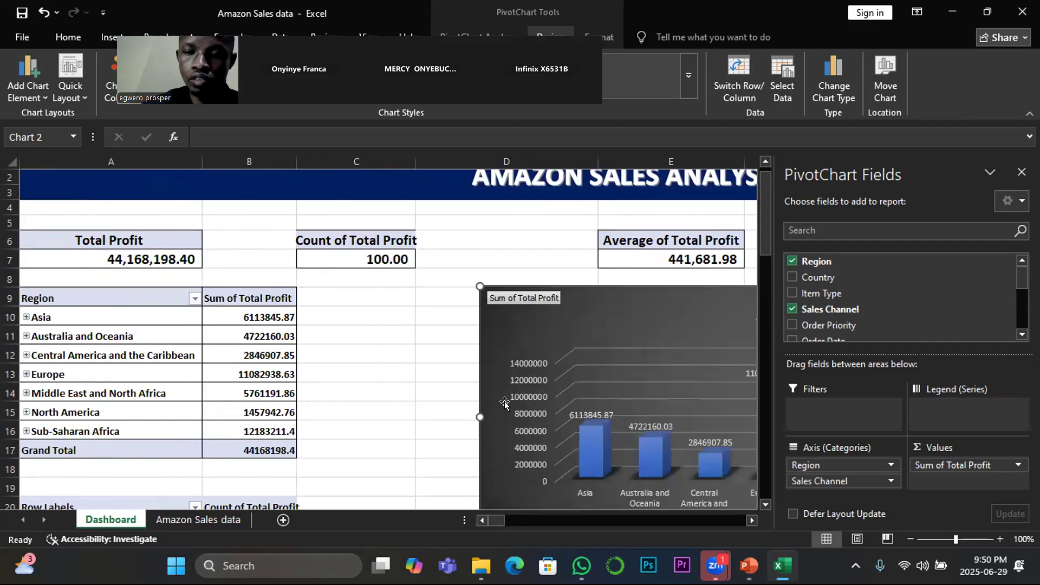
key(ctrl+z)
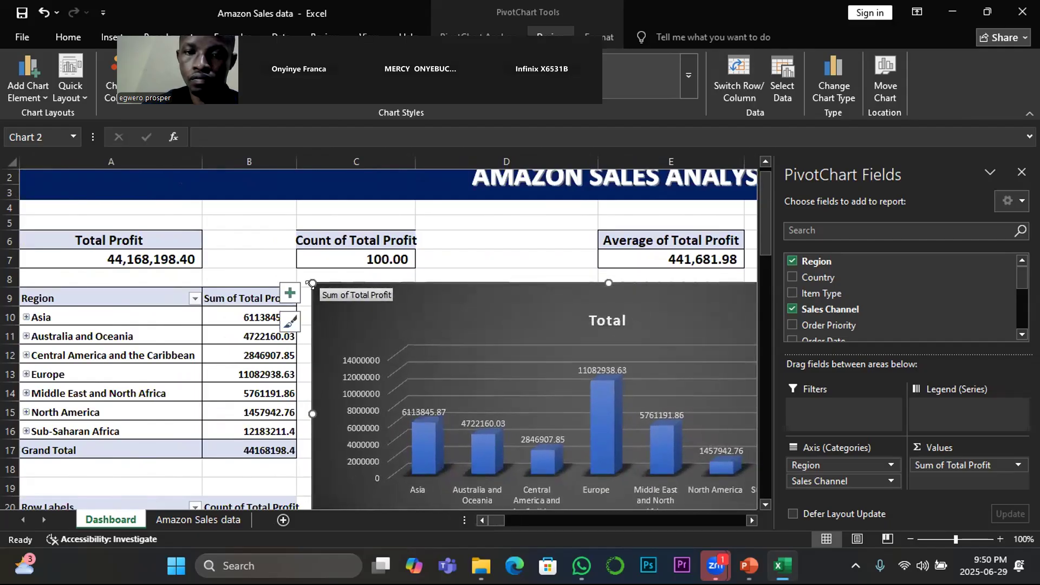
drag(312, 283, 354, 290)
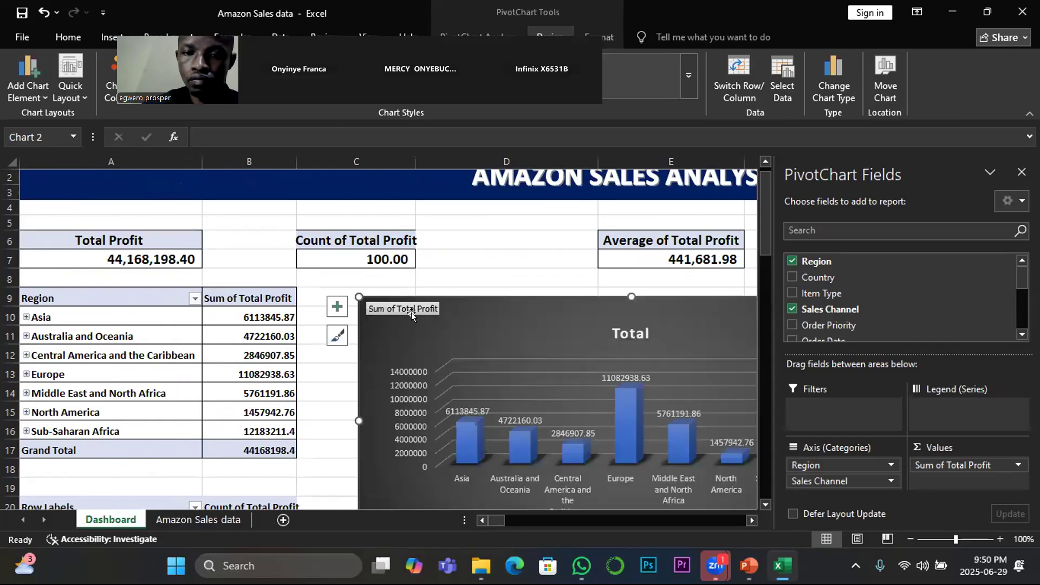
drag(485, 319, 440, 308)
Step: Insert a Pie PivotChart from the Count of Total Profit PivotTable
scroll(440, 308, down, 1)
scroll(440, 309, down, 3)
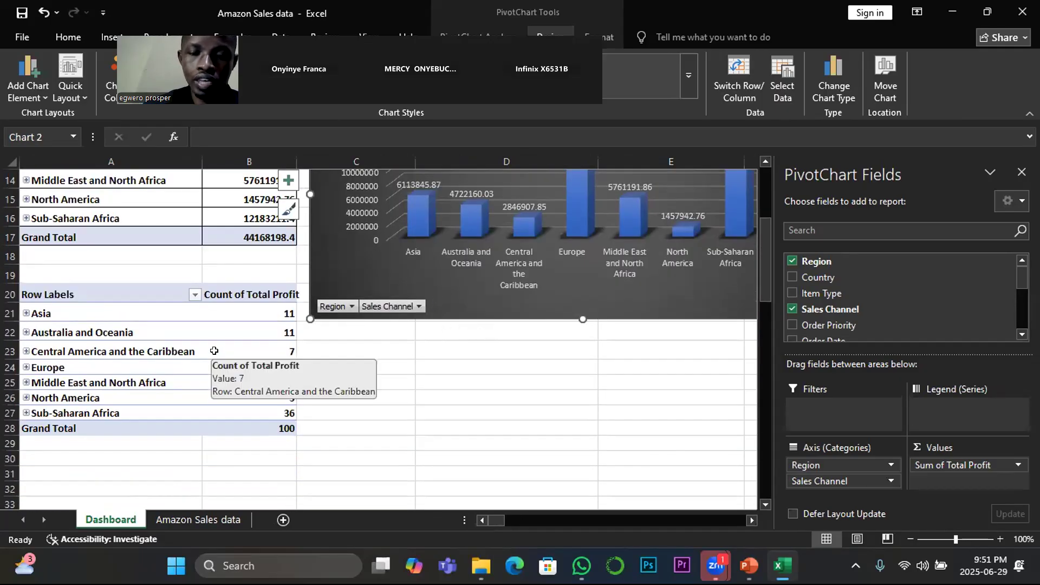
click(215, 351)
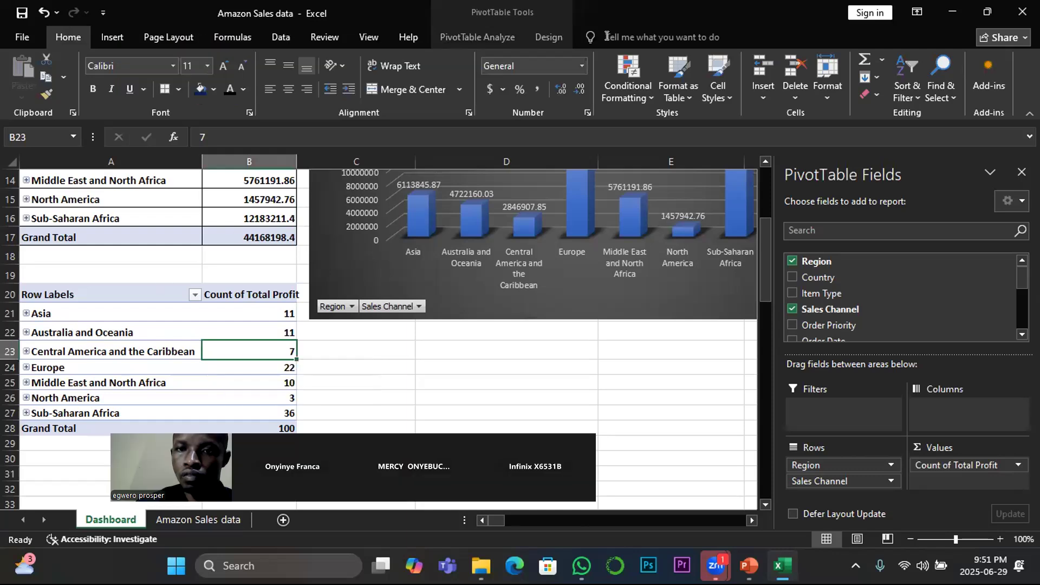
click(479, 38)
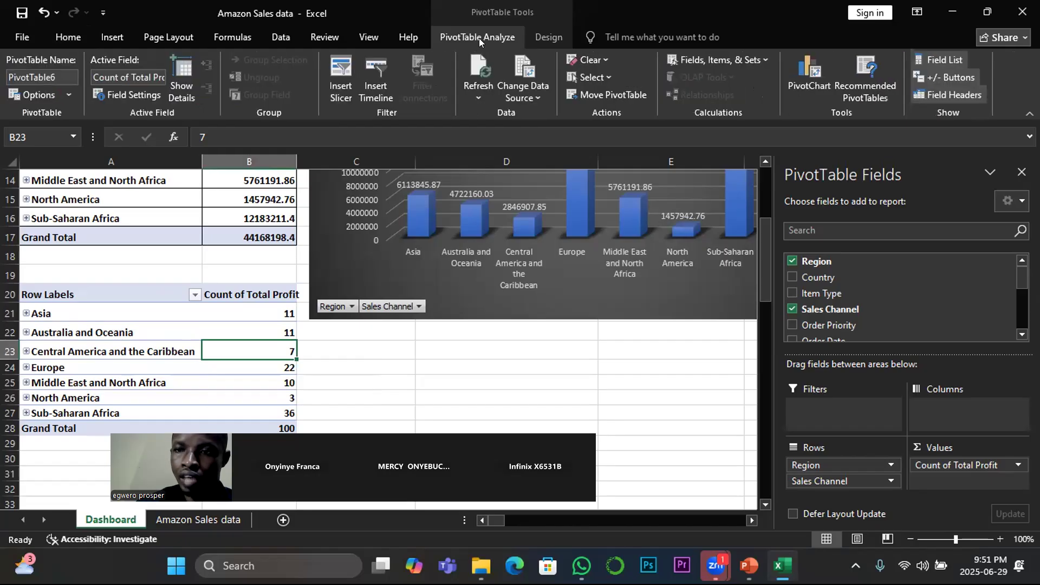
click(817, 77)
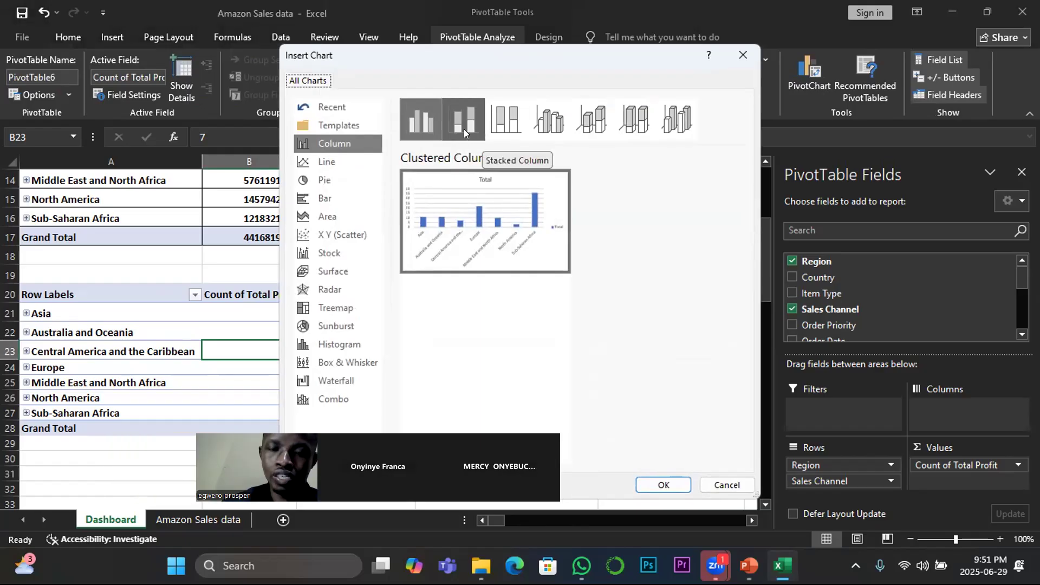
click(329, 182)
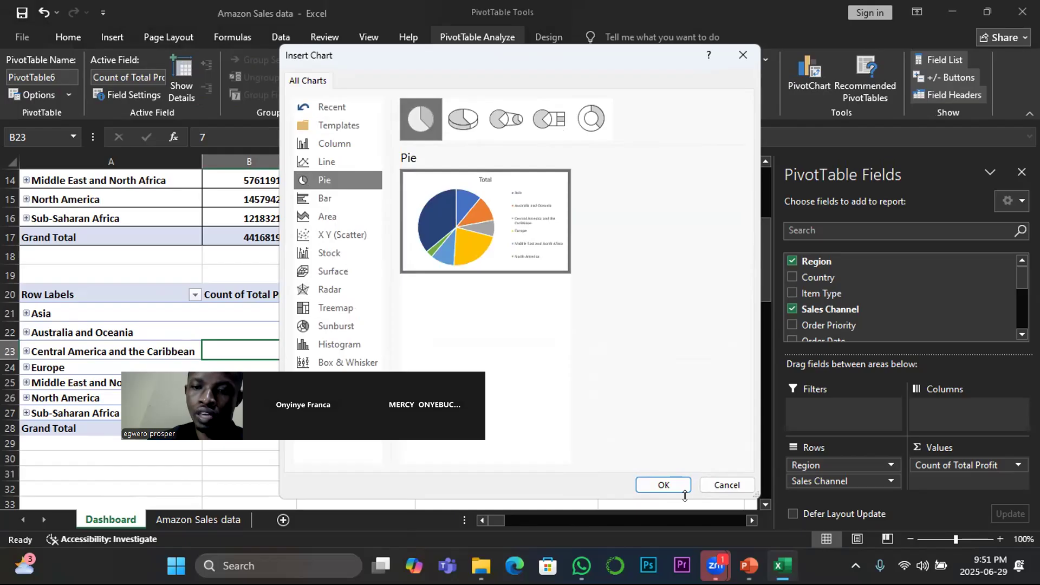
click(665, 485)
Step: Move the pie chart beside the Count of Total Profit PivotTable, just below the column chart, and widen it to about 4.66 inches
mouse_move(470, 278)
mouse_down()
mouse_move(602, 407)
mouse_move(555, 372)
mouse_move(559, 362)
mouse_up()
mouse_move(678, 327)
mouse_down()
mouse_move(611, 364)
mouse_move(627, 348)
mouse_up()
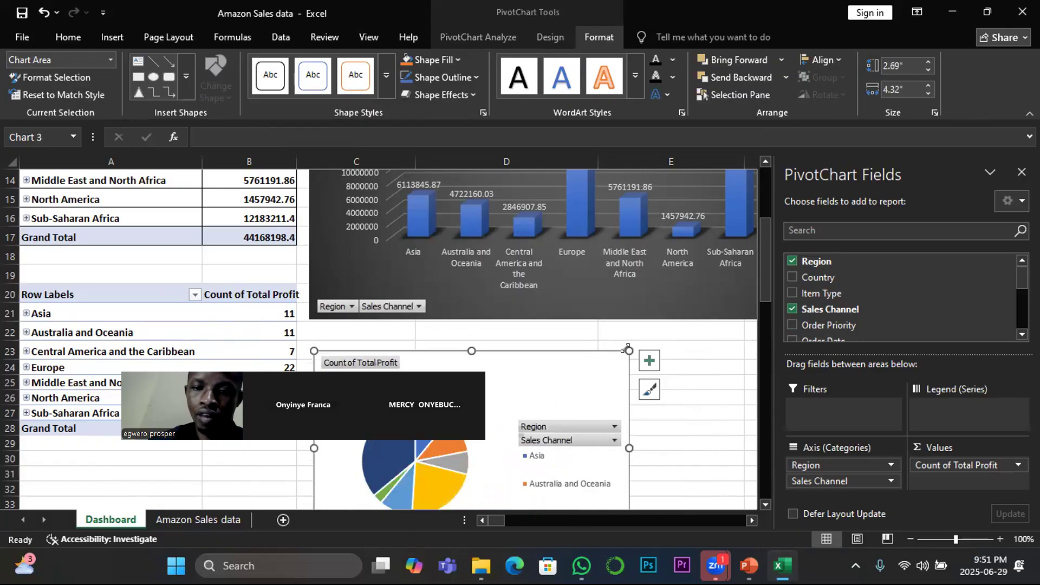
drag(573, 373, 571, 351)
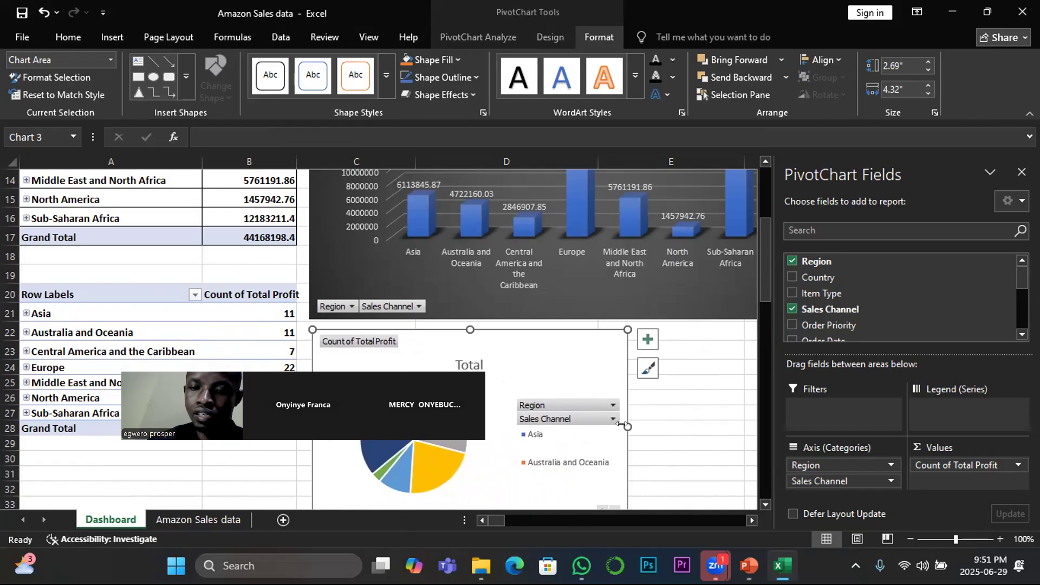
mouse_move(627, 427)
mouse_down()
mouse_move(717, 417)
mouse_move(645, 420)
mouse_up()
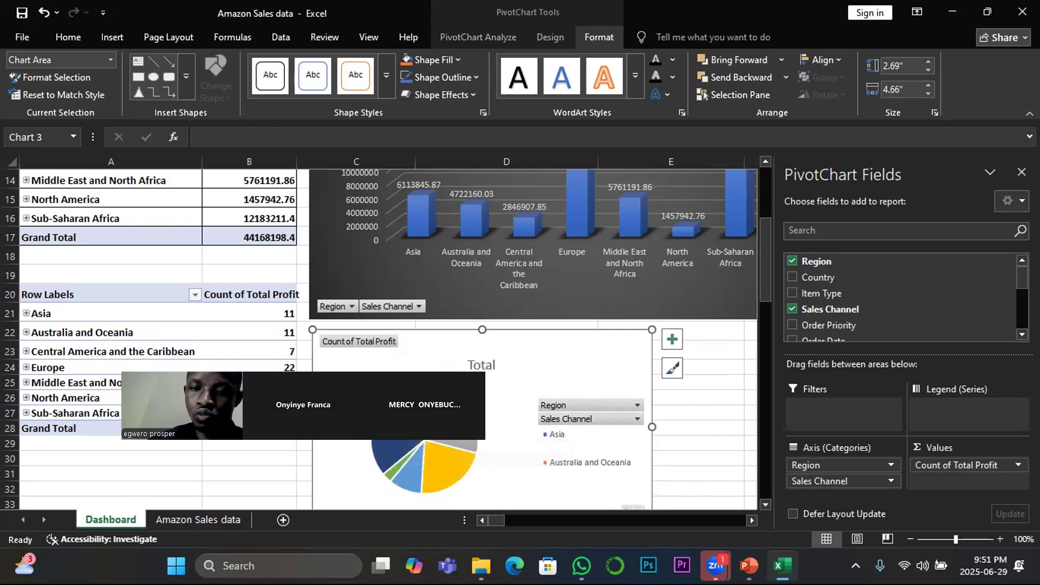
Step: Add Outside End data labels to the pie chart
click(480, 30)
click(553, 34)
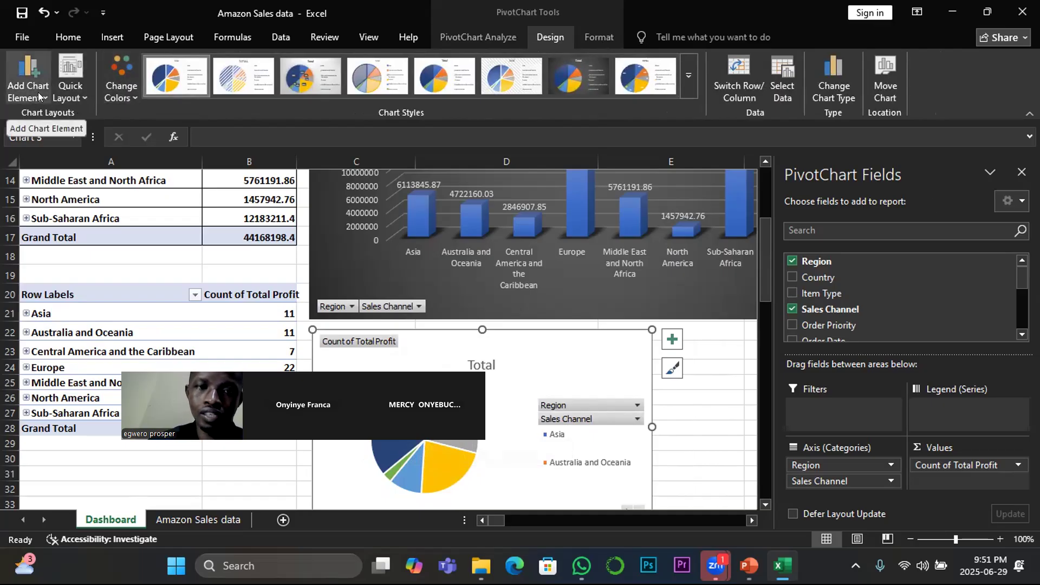
click(28, 81)
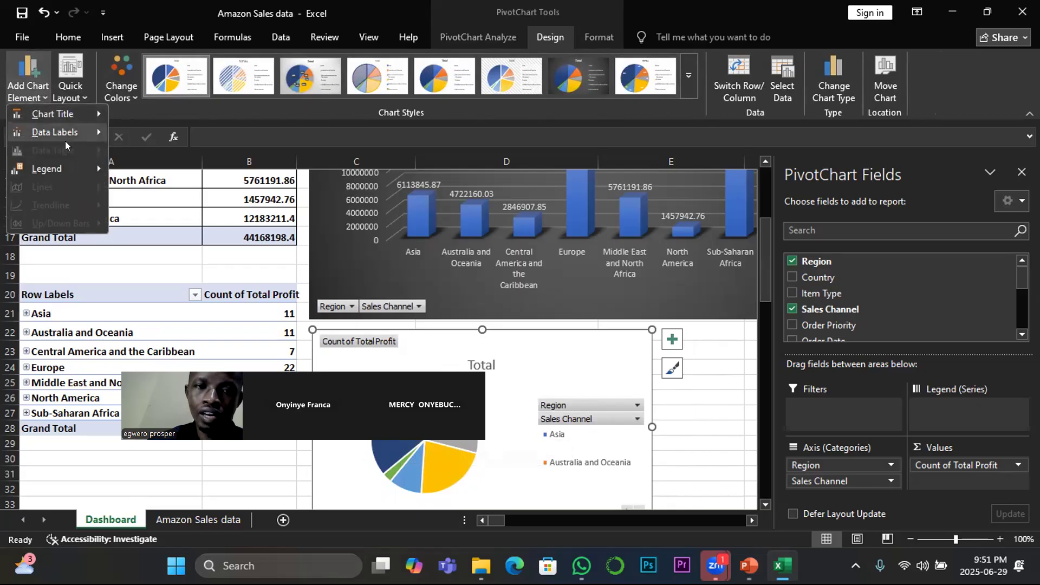
mouse_move(55, 134)
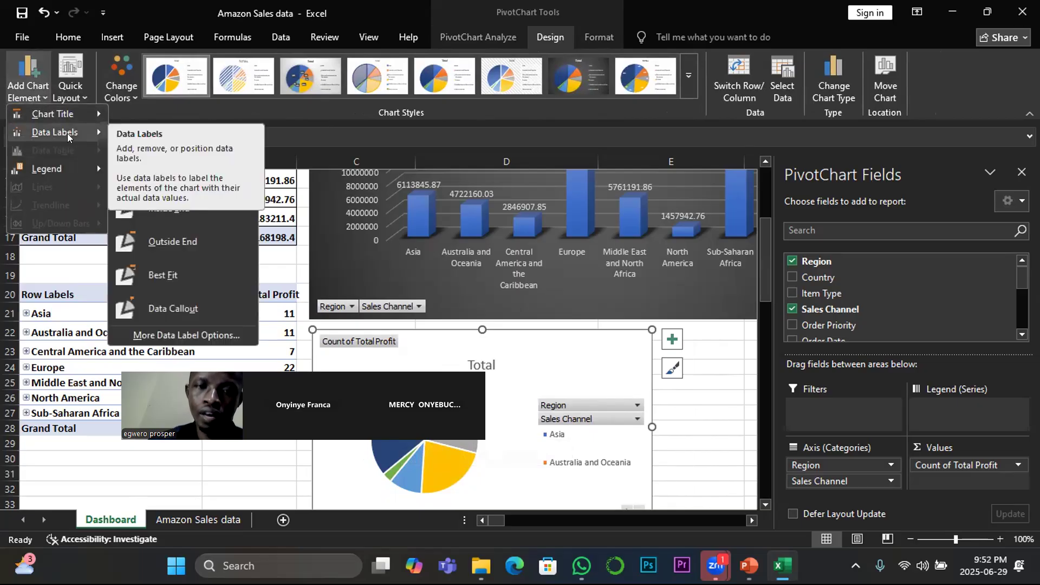
click(172, 241)
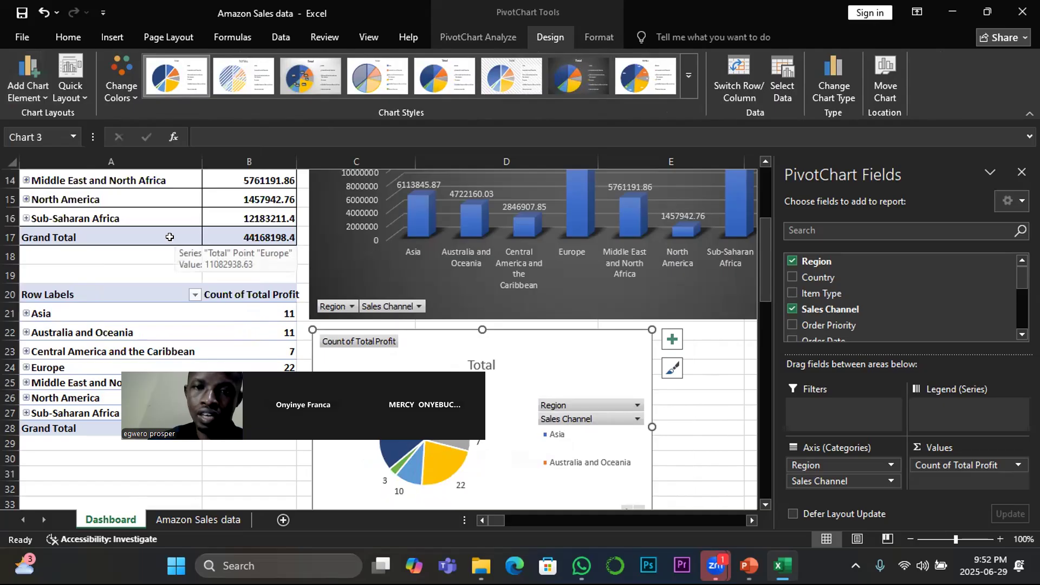
Step: Try several chart styles on the pie chart and apply the light striped-background style with value and percentage labels inside the slices
click(316, 76)
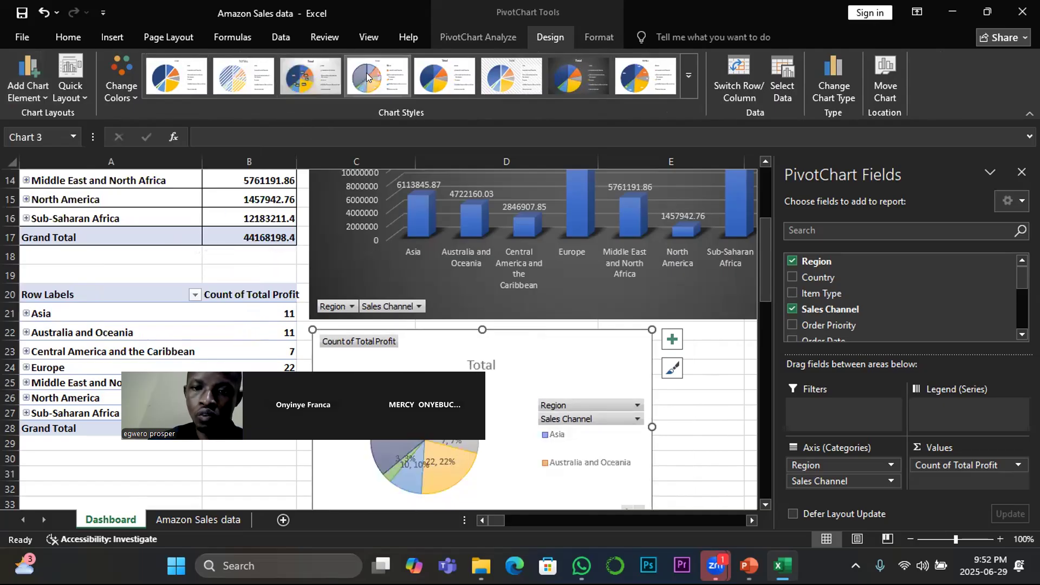
click(553, 82)
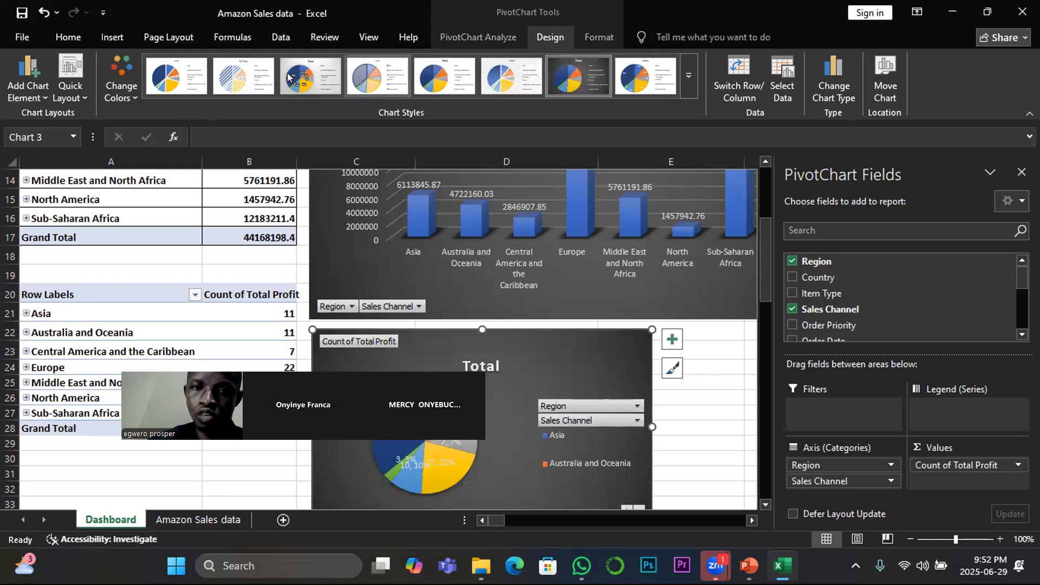
click(182, 72)
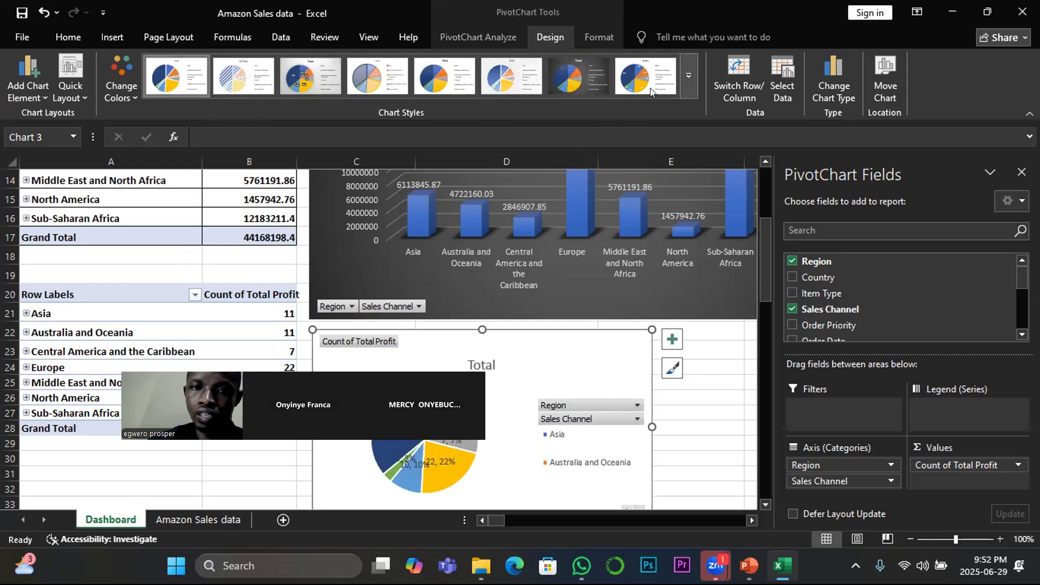
click(569, 81)
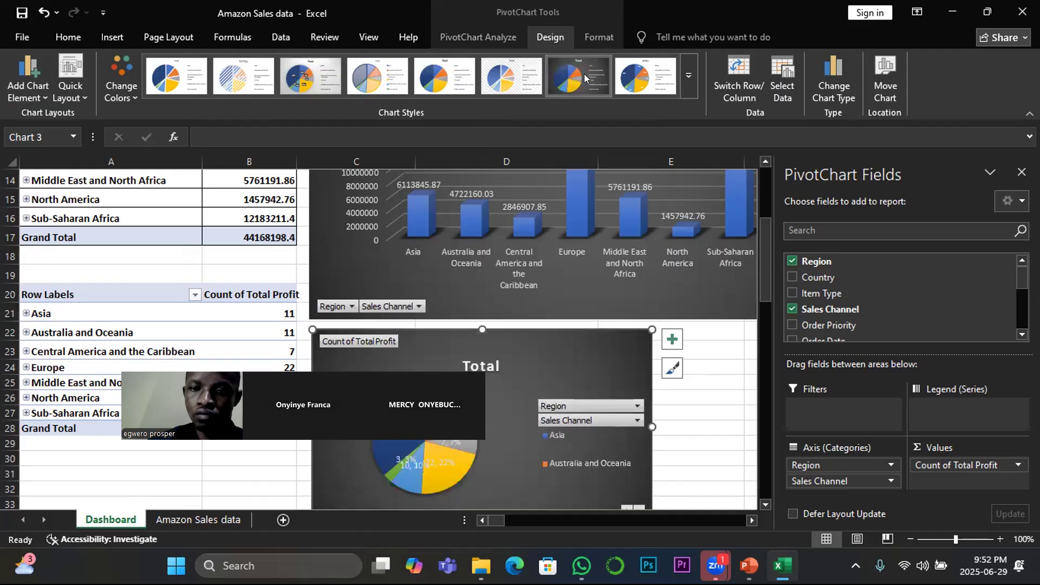
click(687, 74)
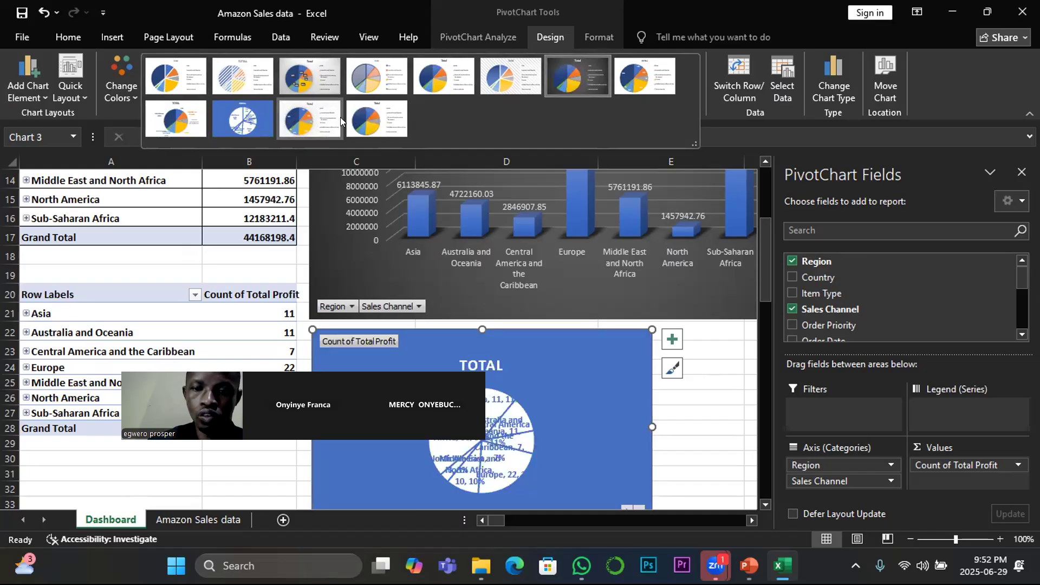
click(297, 116)
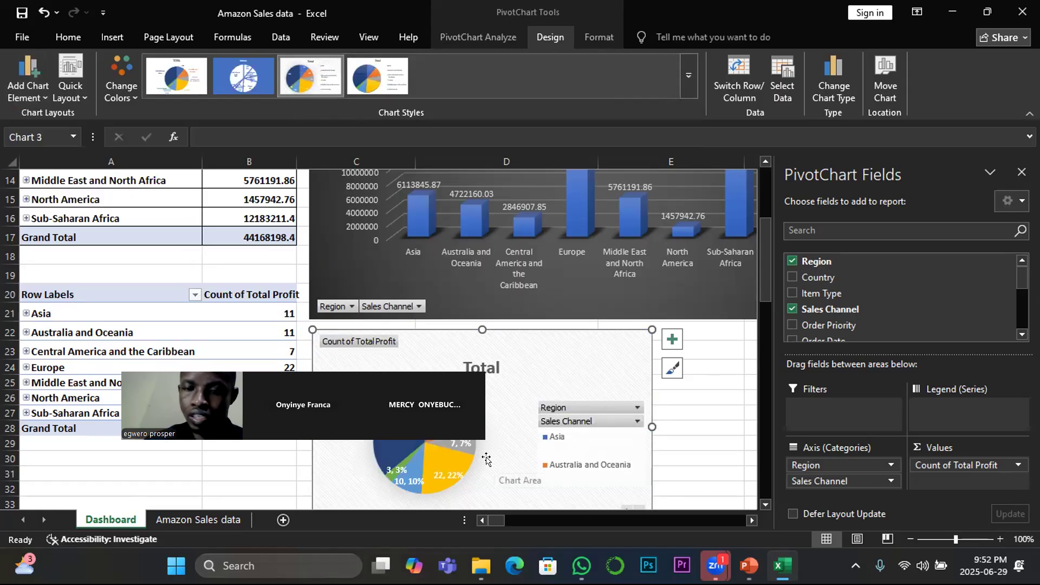
Step: Fill the pie chart's area with Black, Text 1, Lighter 35%
click(590, 37)
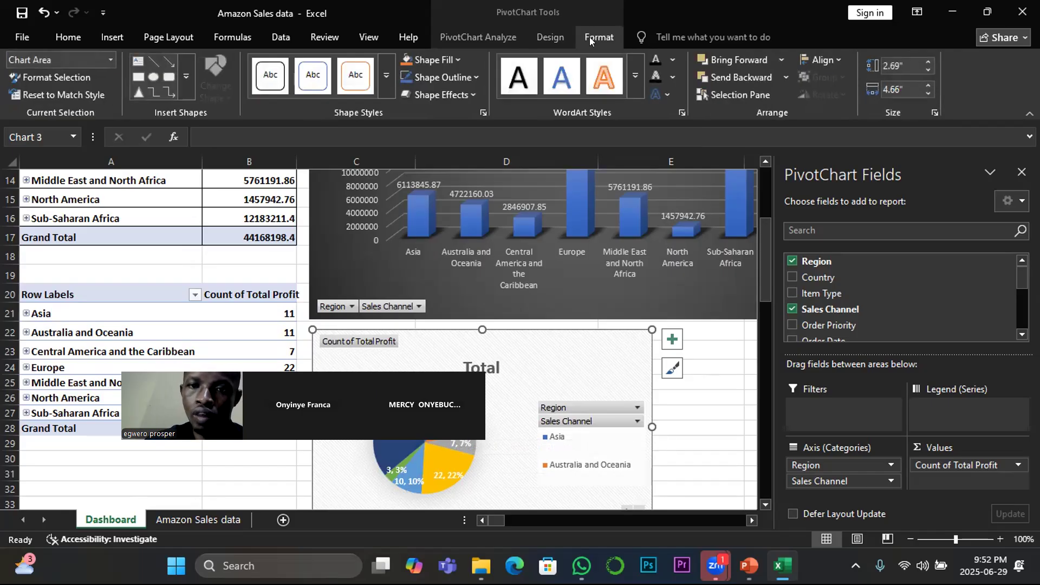
click(456, 60)
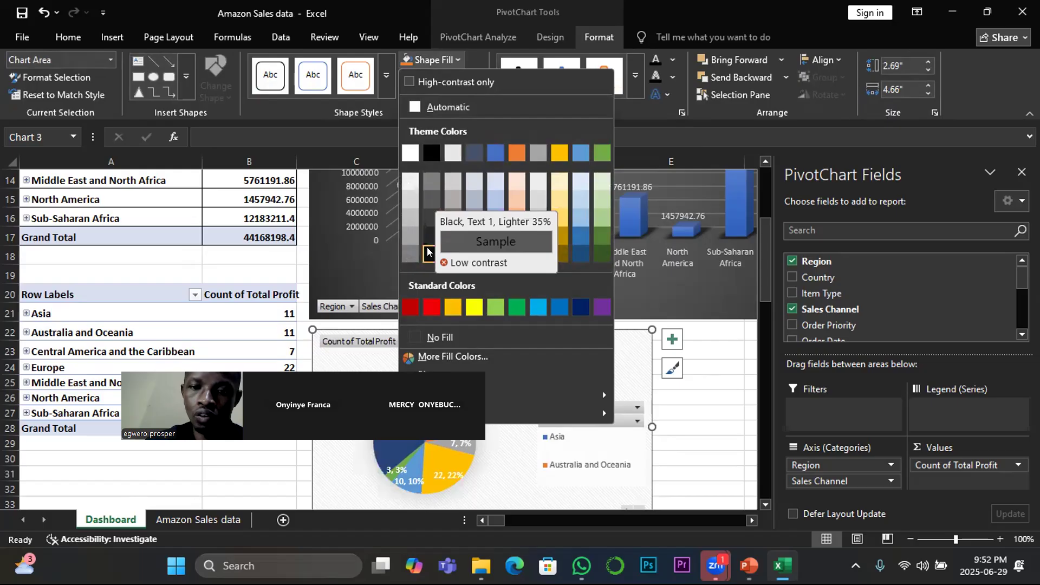
click(430, 204)
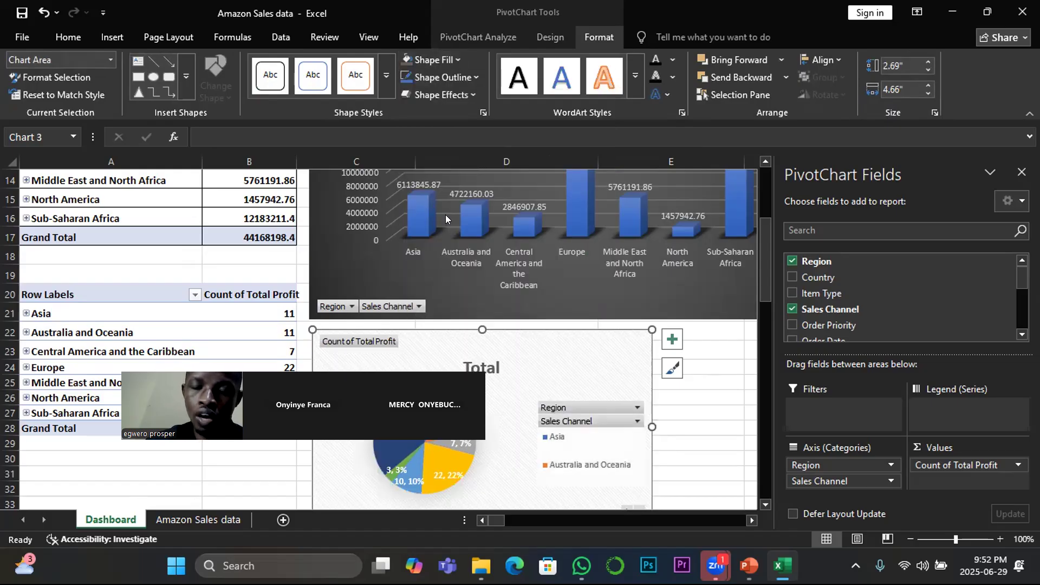
Step: Resize the pie chart to about 2.31 by 4.26 inches and place it beside the Count of Total Profit PivotTable, under the column chart
drag(646, 423, 723, 419)
scroll(597, 417, down, 2)
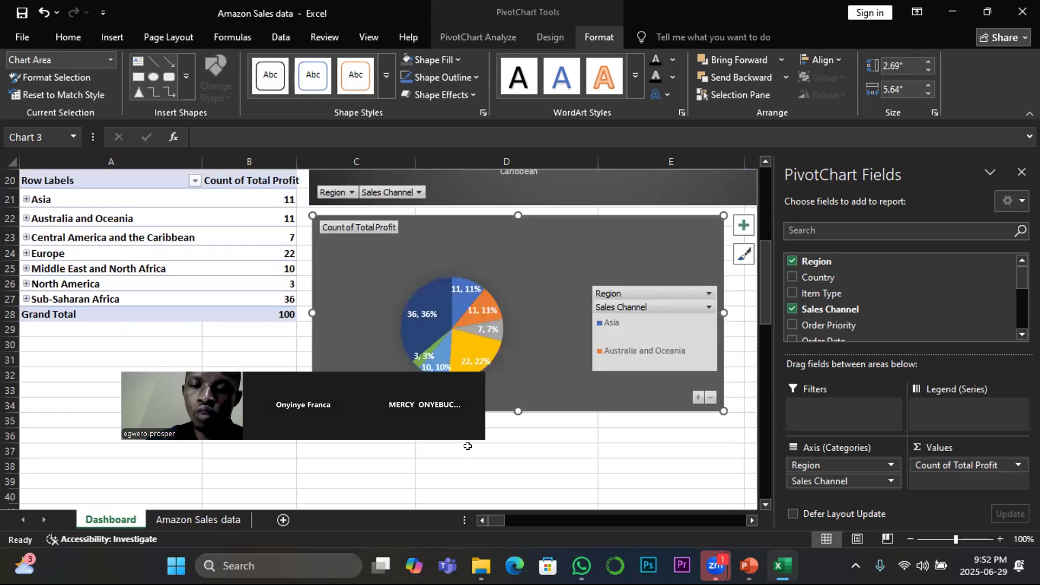
drag(313, 411, 414, 384)
drag(610, 256, 523, 266)
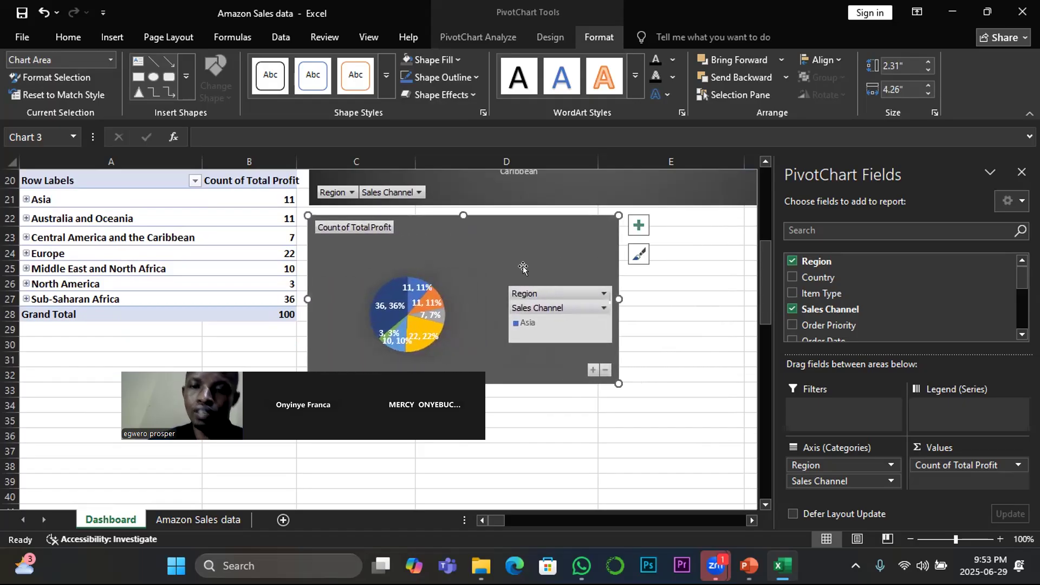
Step: Check the layout of the column and pie PivotCharts beside their PivotTables on the dashboard
scroll(523, 266, up, 2)
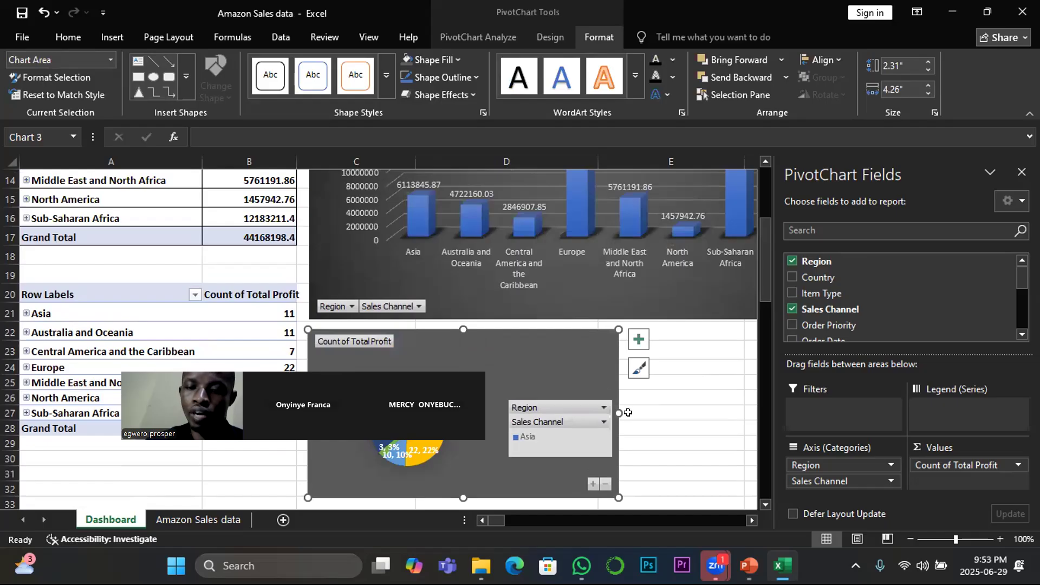
scroll(600, 388, up, 2)
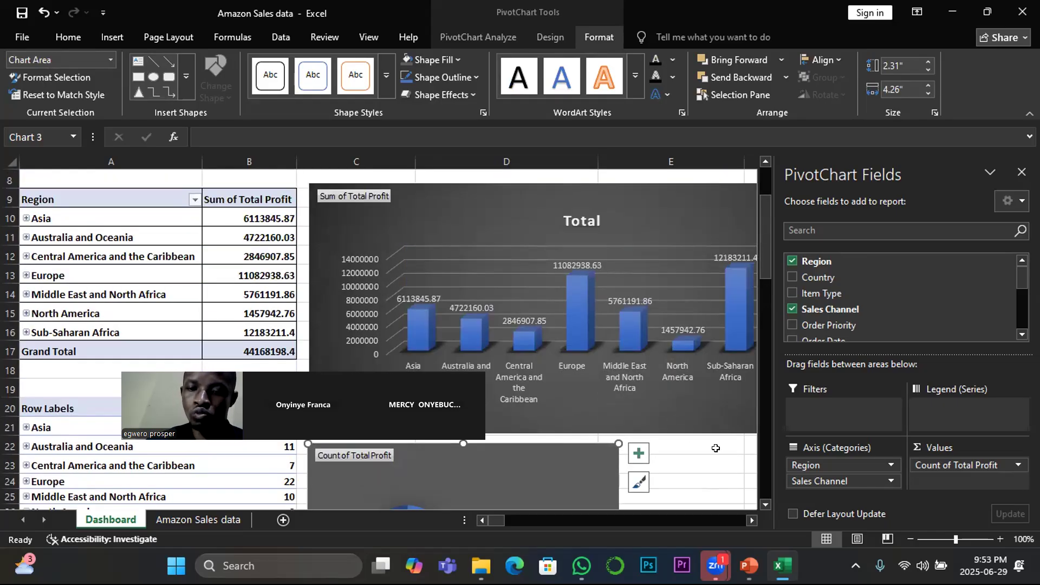
click(751, 519)
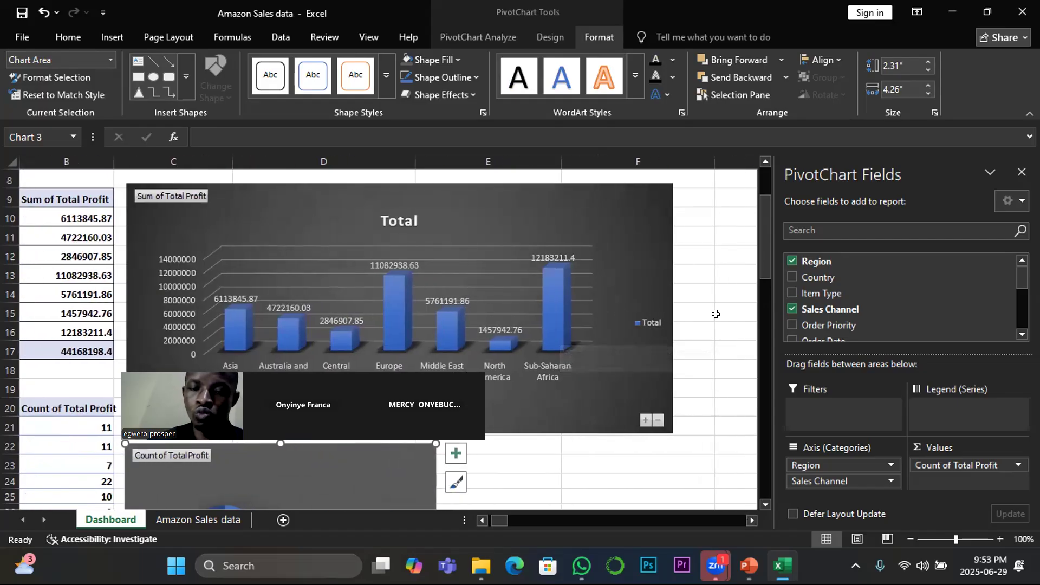
mouse_move(548, 339)
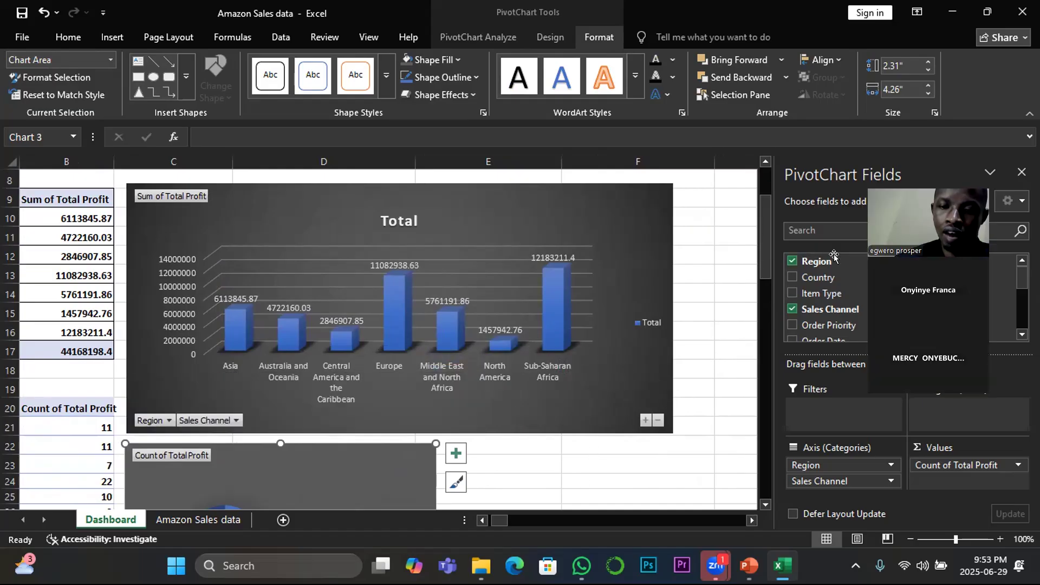
click(480, 521)
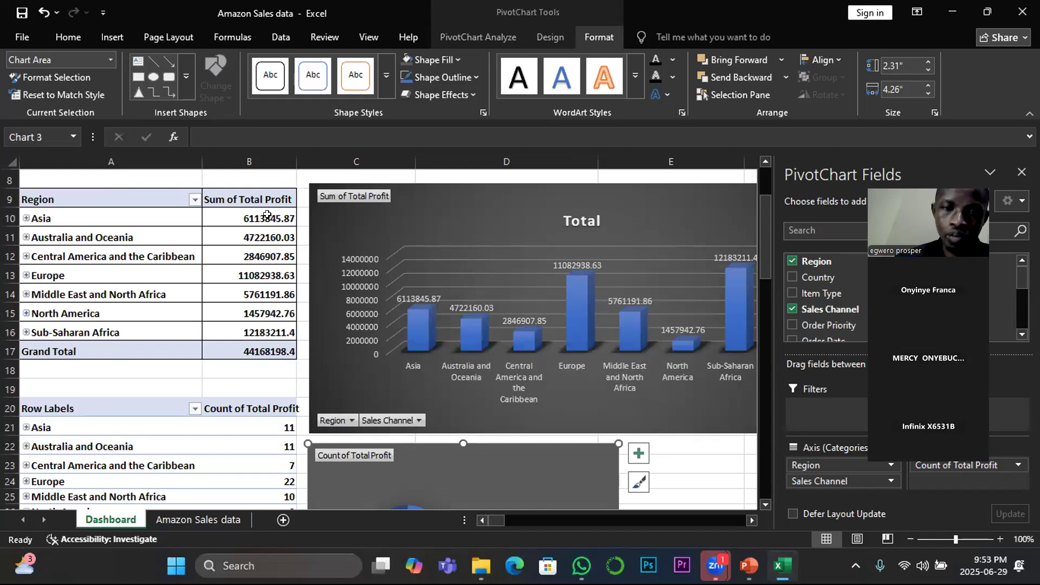
scroll(325, 398, down, 1)
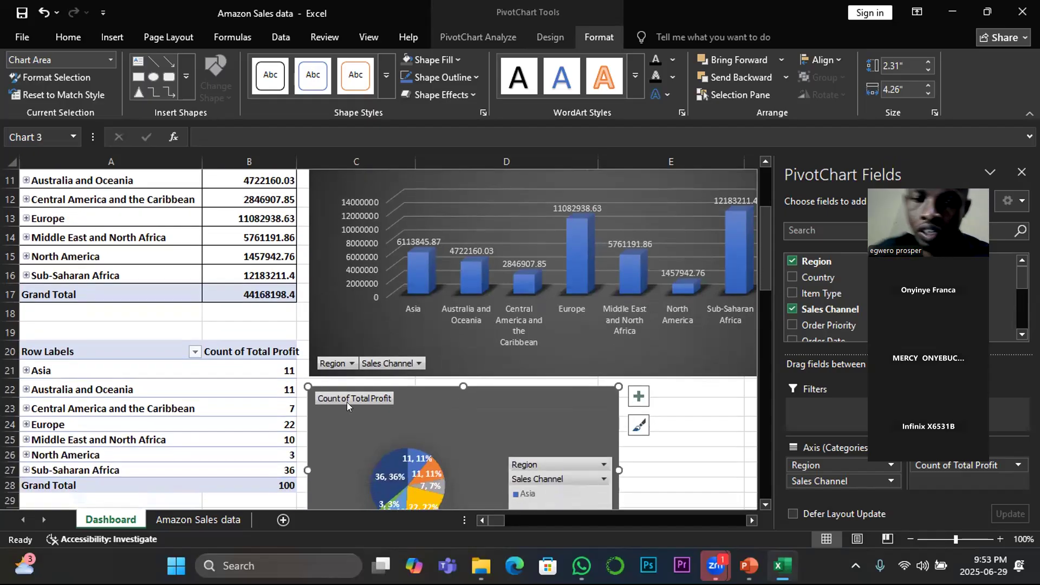
scroll(438, 415, down, 1)
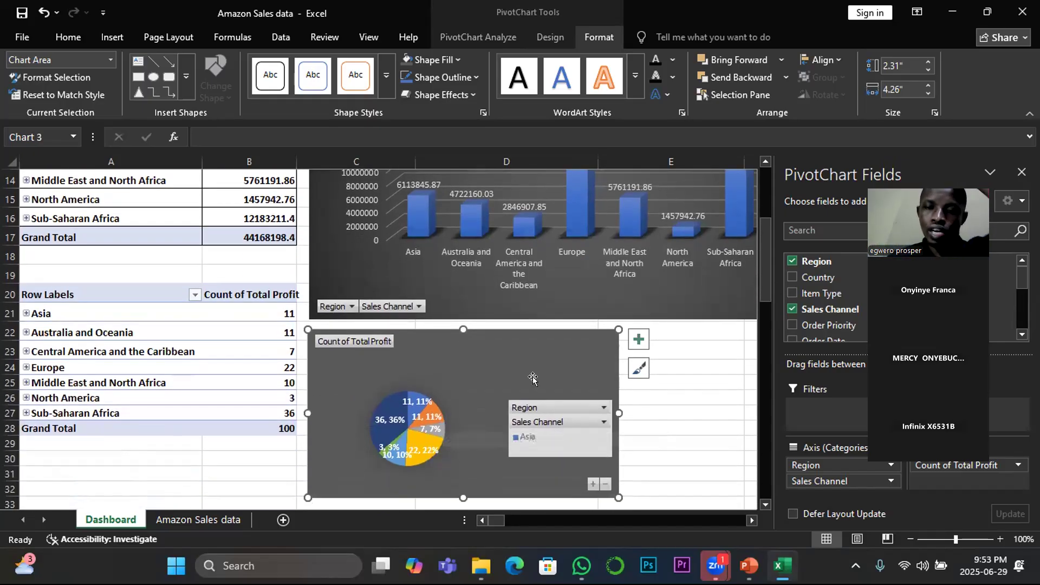
Step: Resize the pie chart to 2.32 by 4.31 inches and align it directly under the column chart's left edge
drag(524, 337, 524, 333)
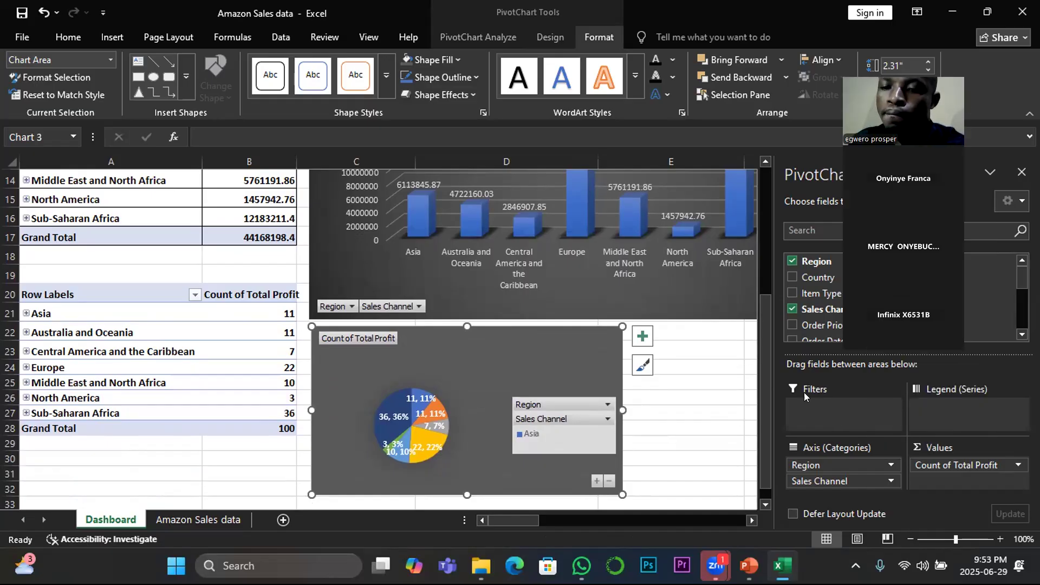
mouse_move(622, 410)
mouse_down()
mouse_move(636, 403)
mouse_move(627, 409)
mouse_up()
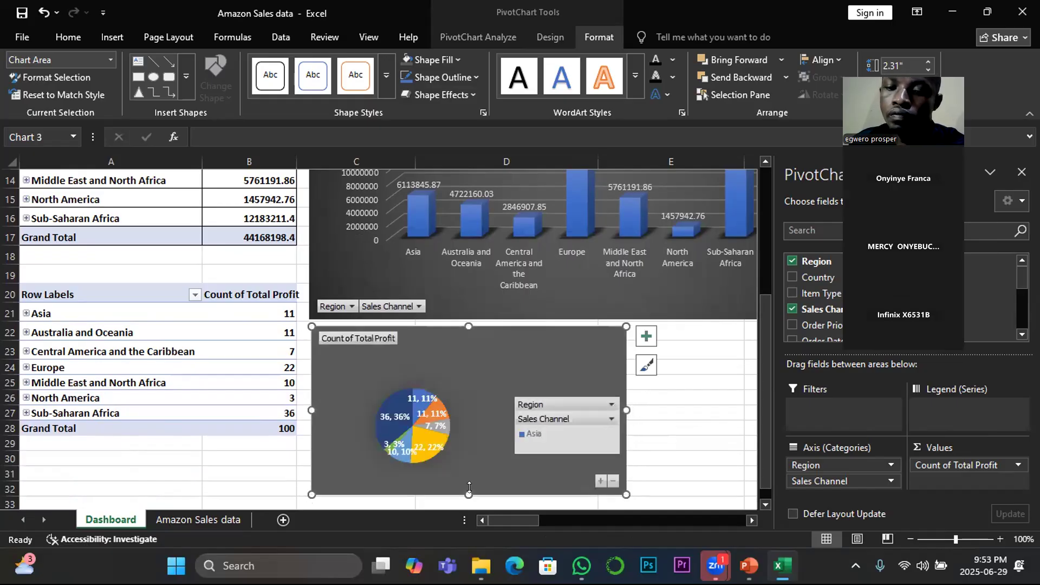
drag(469, 493, 469, 495)
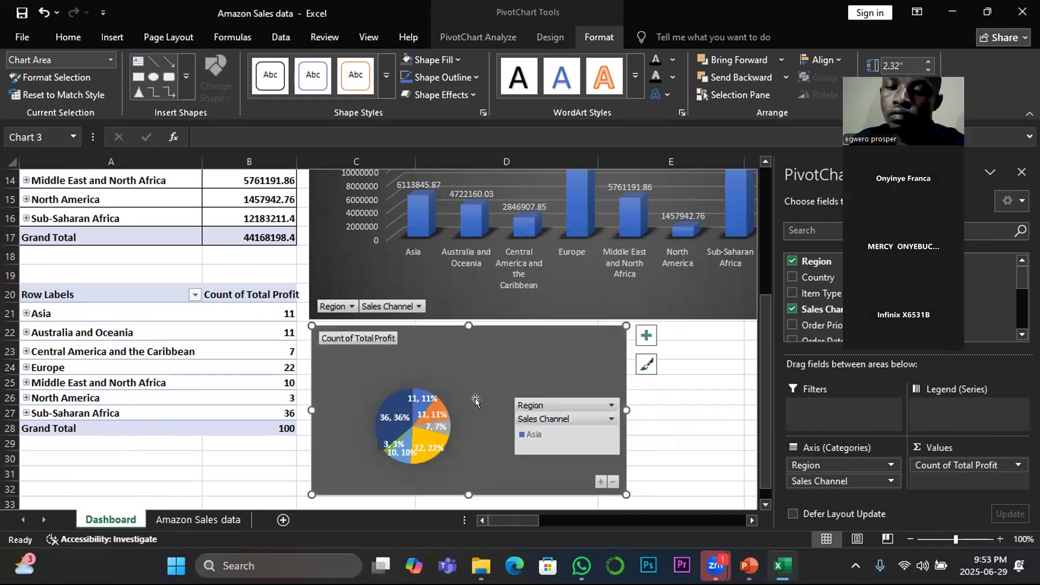
drag(506, 384, 503, 380)
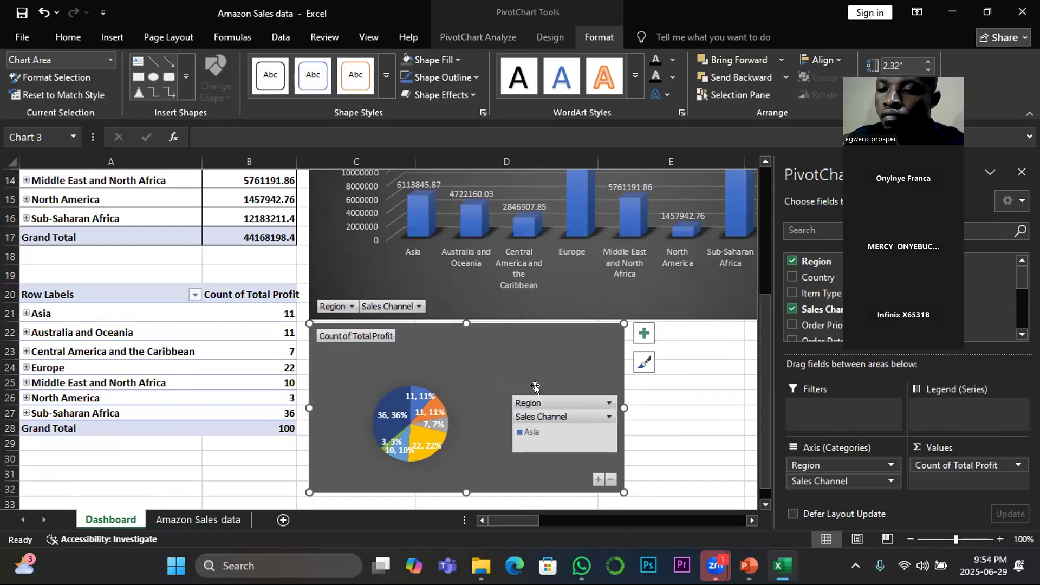
scroll(517, 421, up, 4)
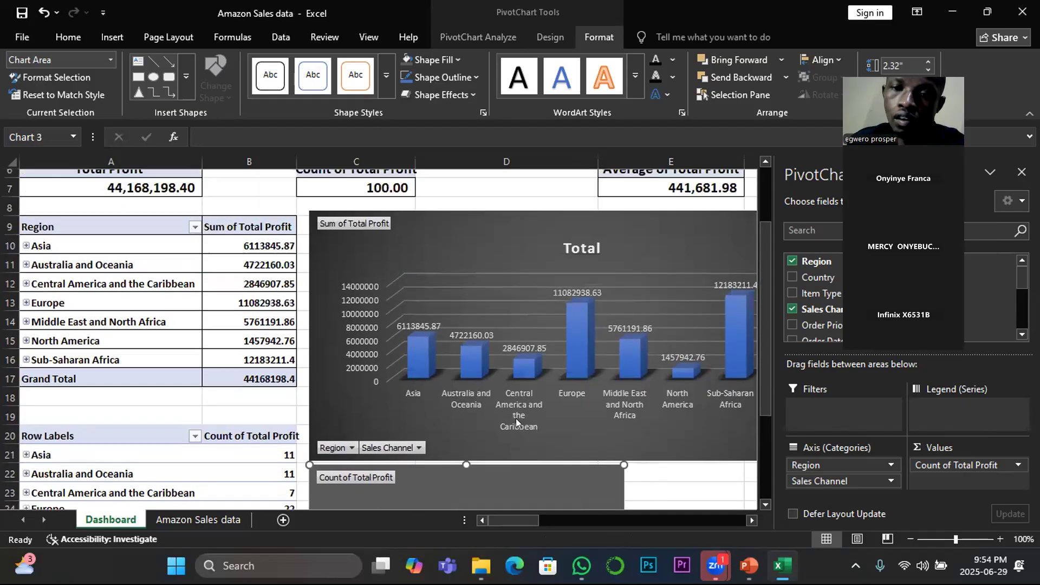
scroll(511, 416, down, 4)
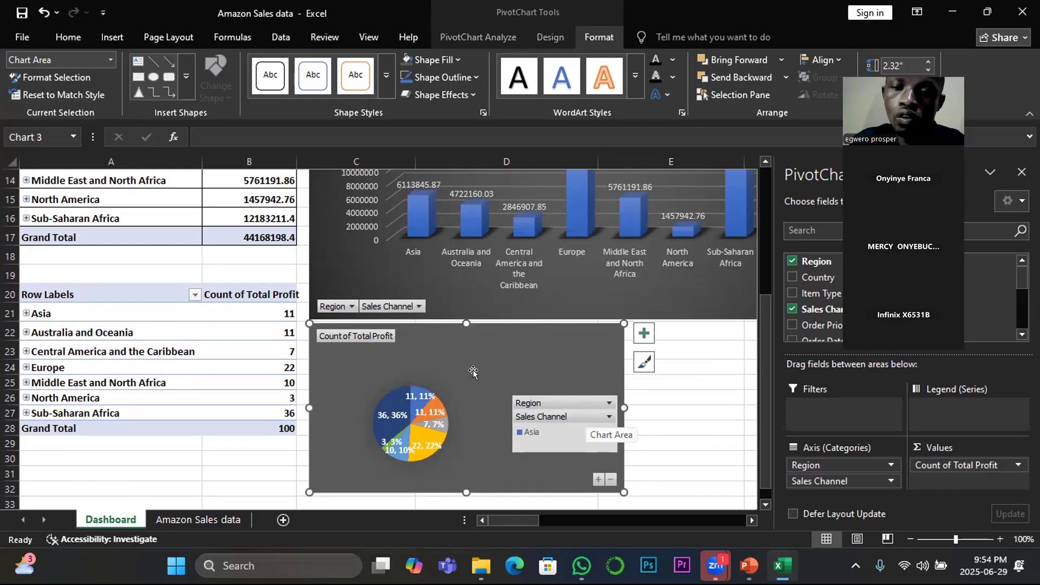
scroll(488, 371, up, 2)
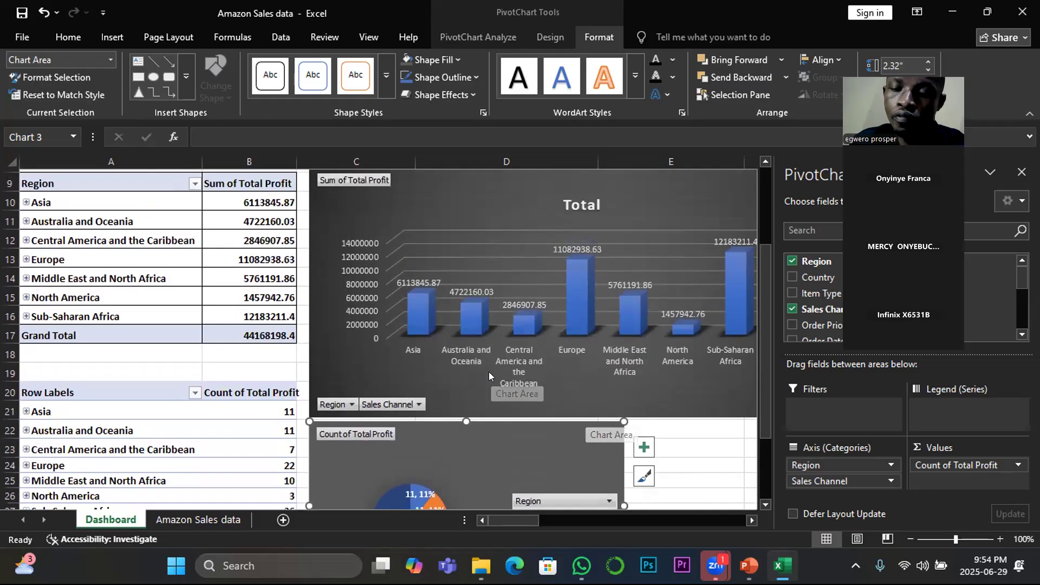
Step: Switch to the Advance Pivot Table Command presentation in PowerPoint and read the slide "What Is Pivot Table Slicer?"
mouse_move(749, 565)
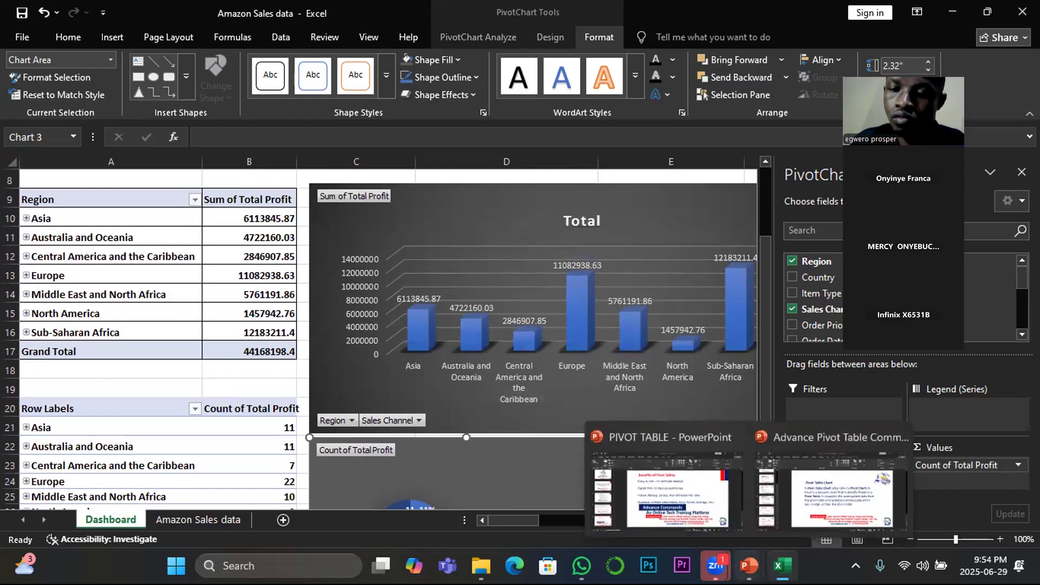
click(817, 507)
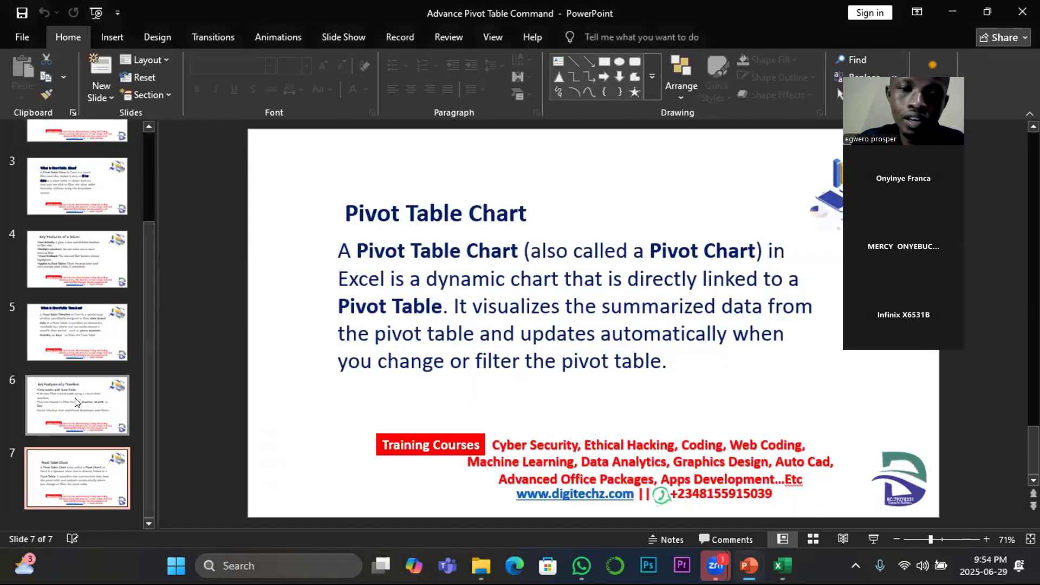
scroll(117, 272, up, 3)
click(70, 238)
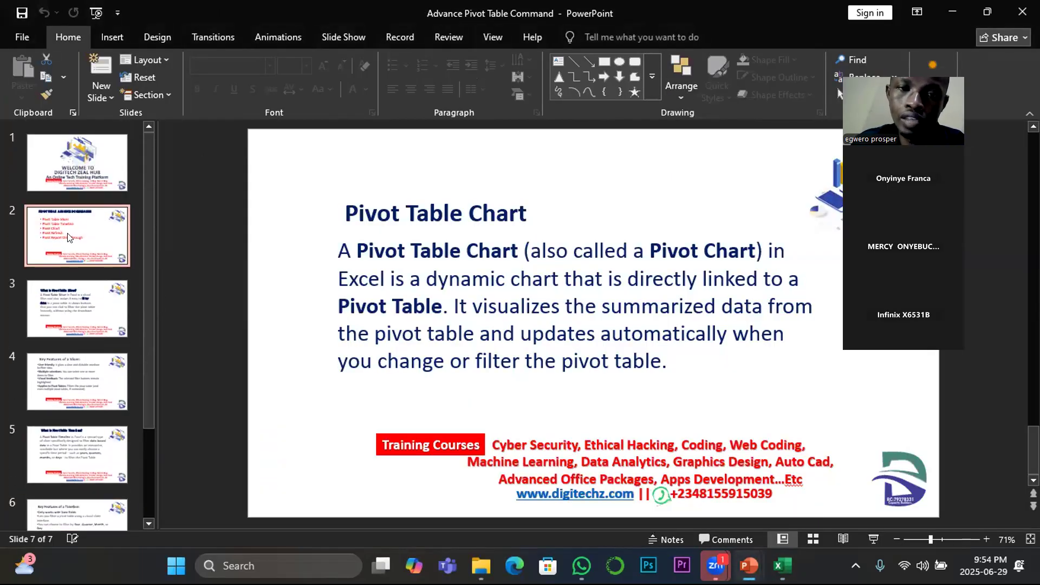
click(65, 299)
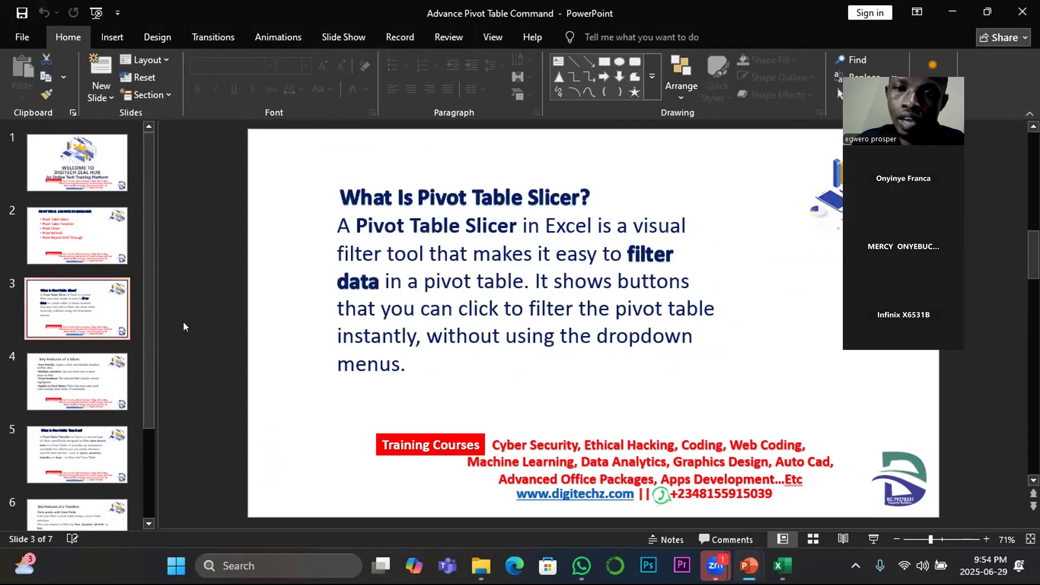
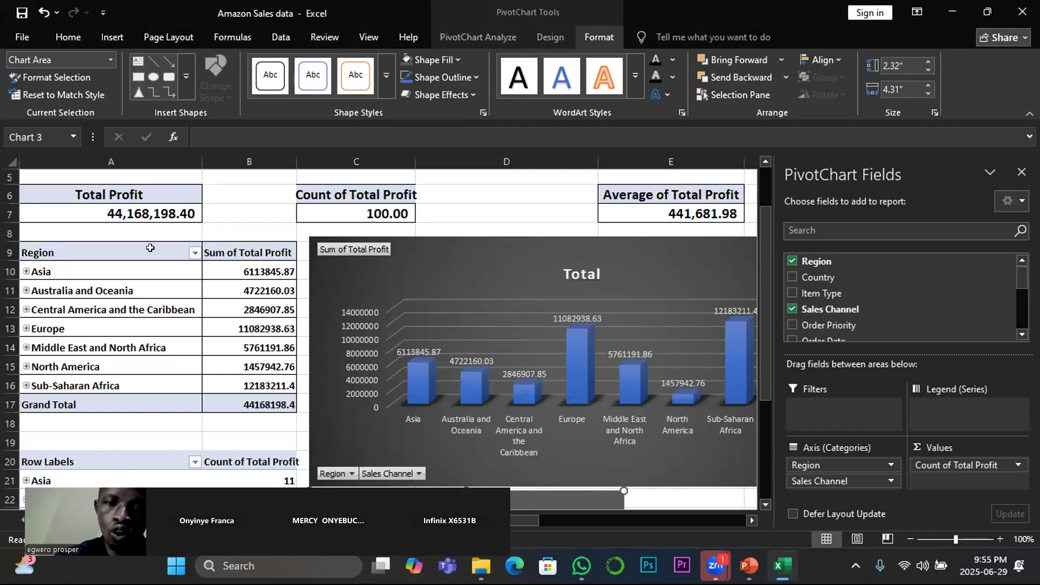
scroll(179, 406, down, 2)
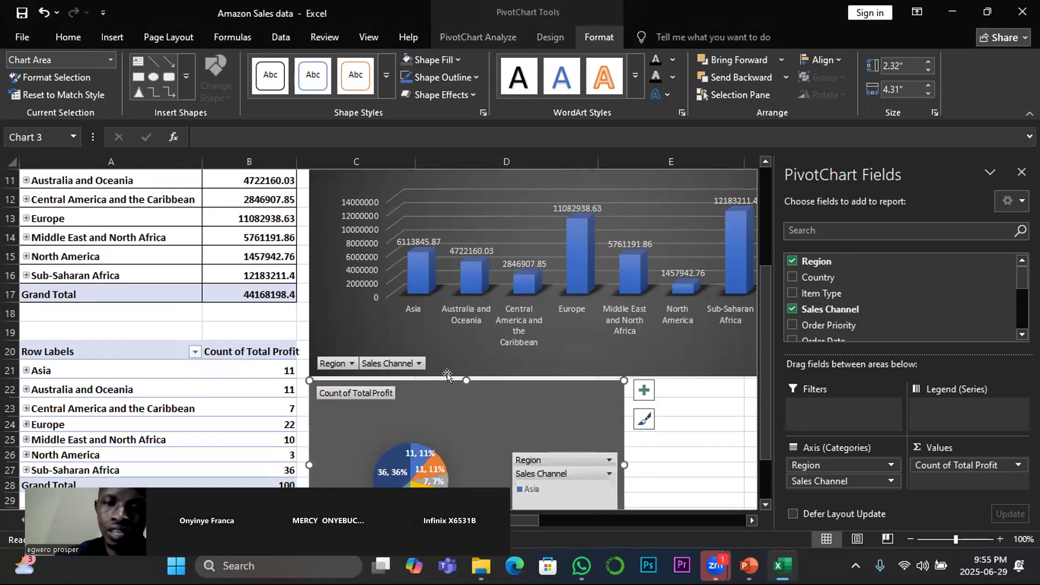
scroll(452, 367, up, 3)
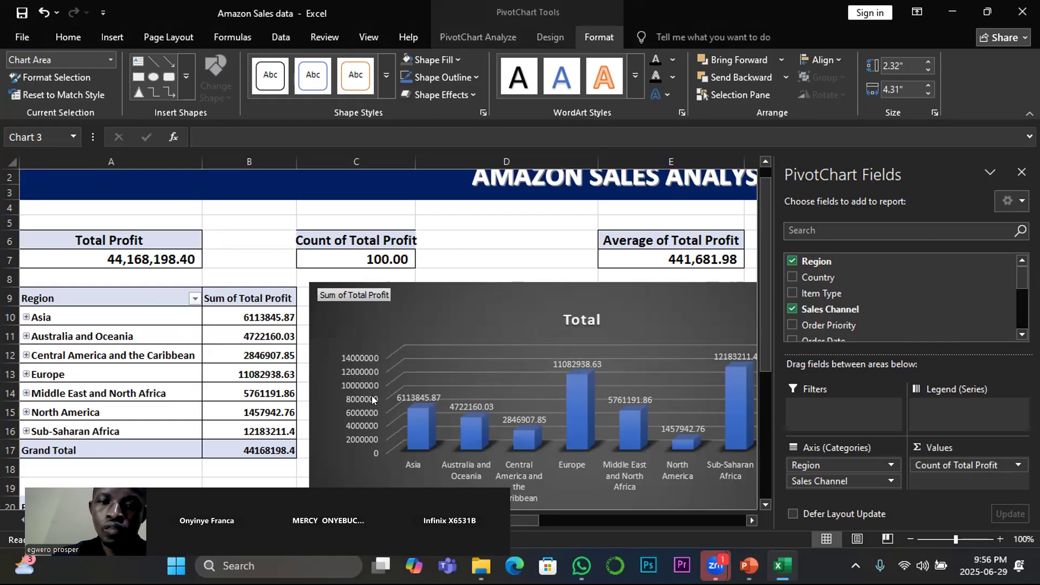
click(251, 319)
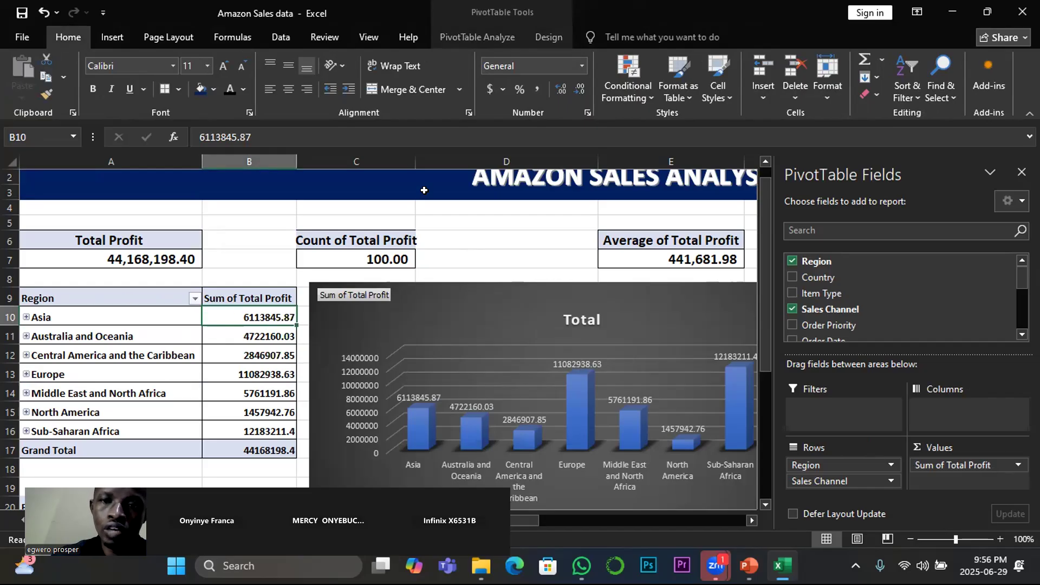
click(466, 36)
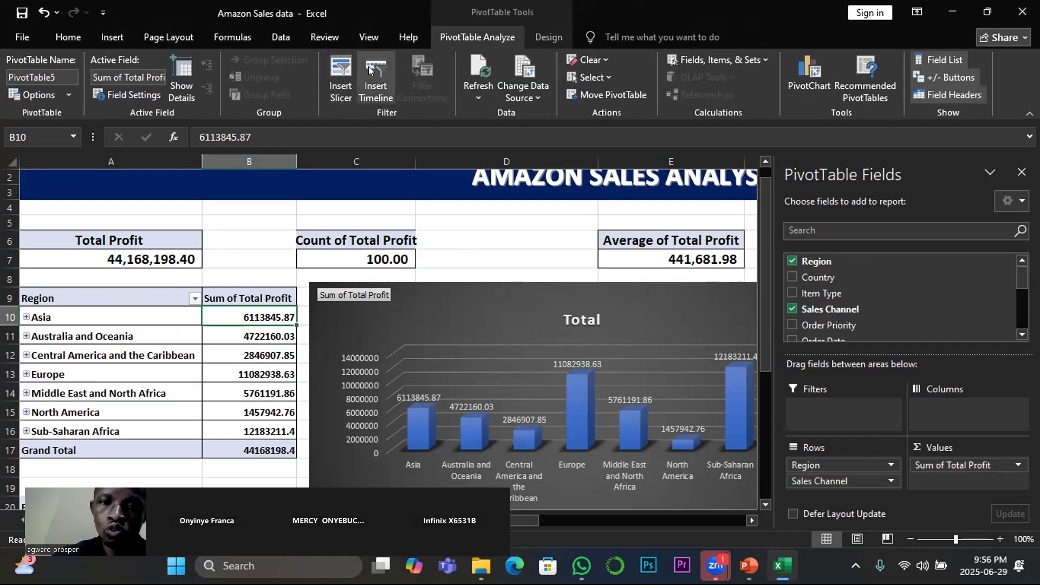
click(342, 73)
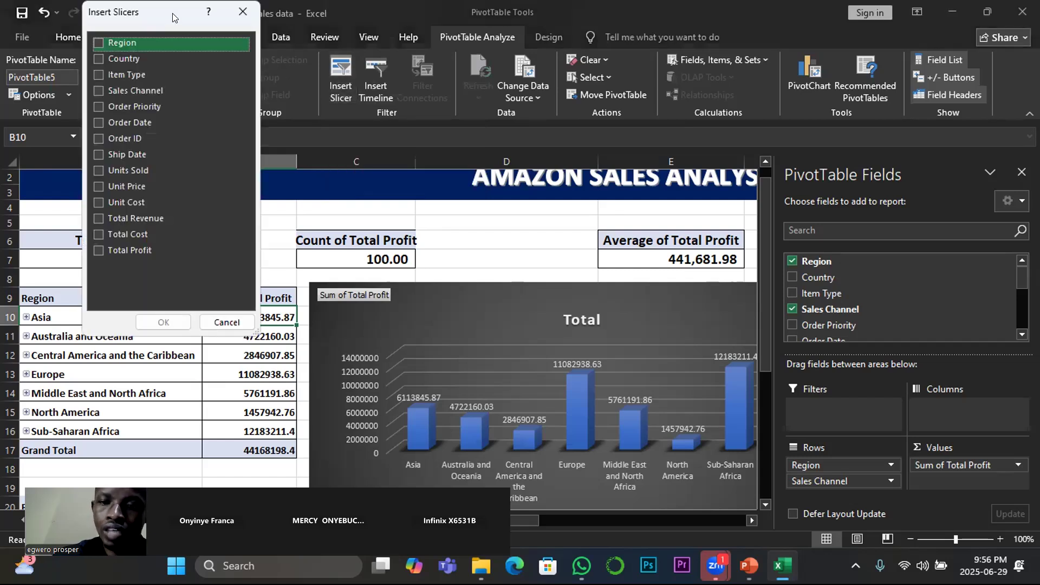
drag(173, 17, 712, 99)
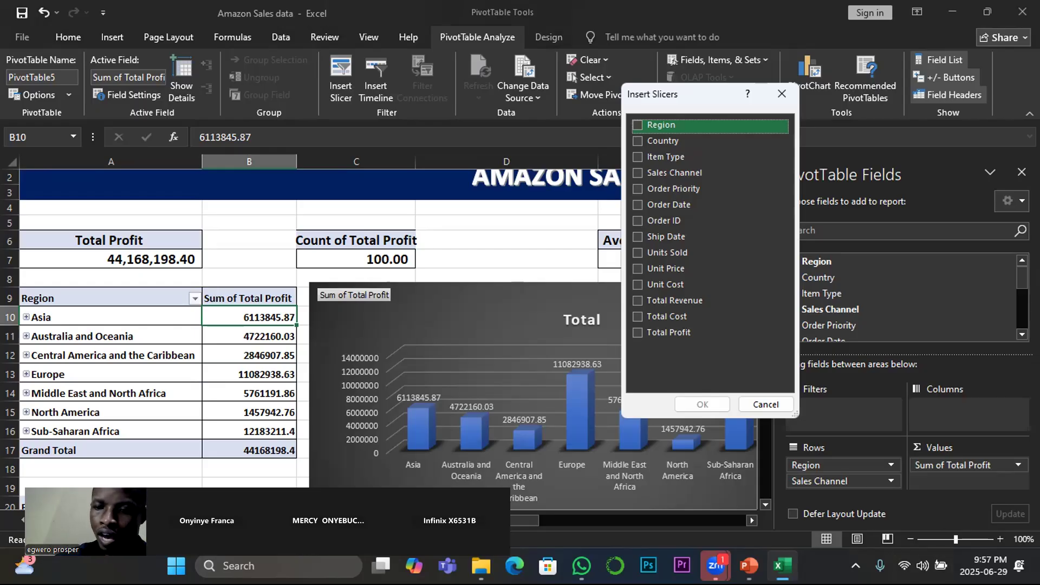
mouse_move(783, 566)
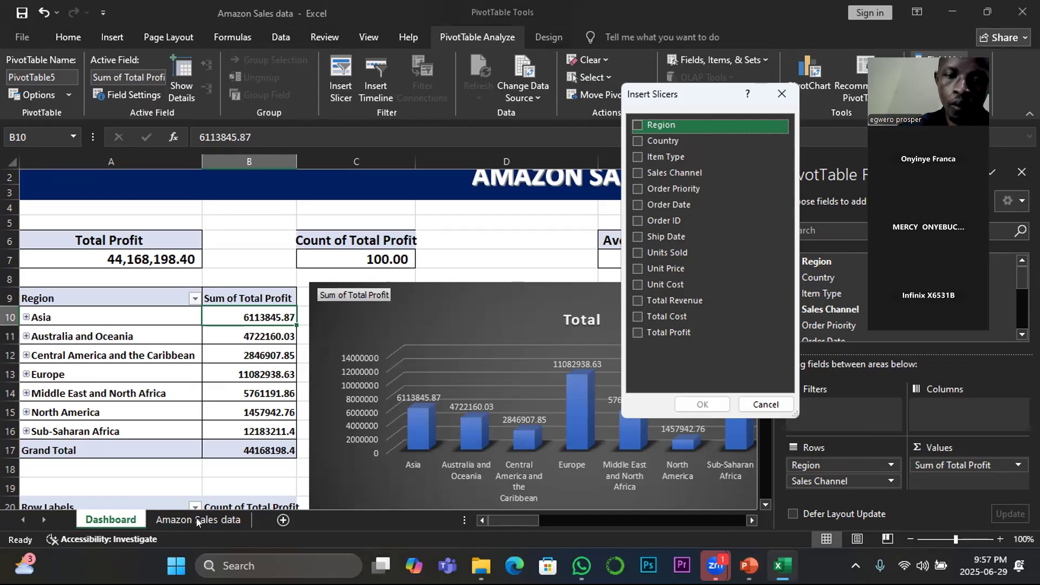
click(781, 95)
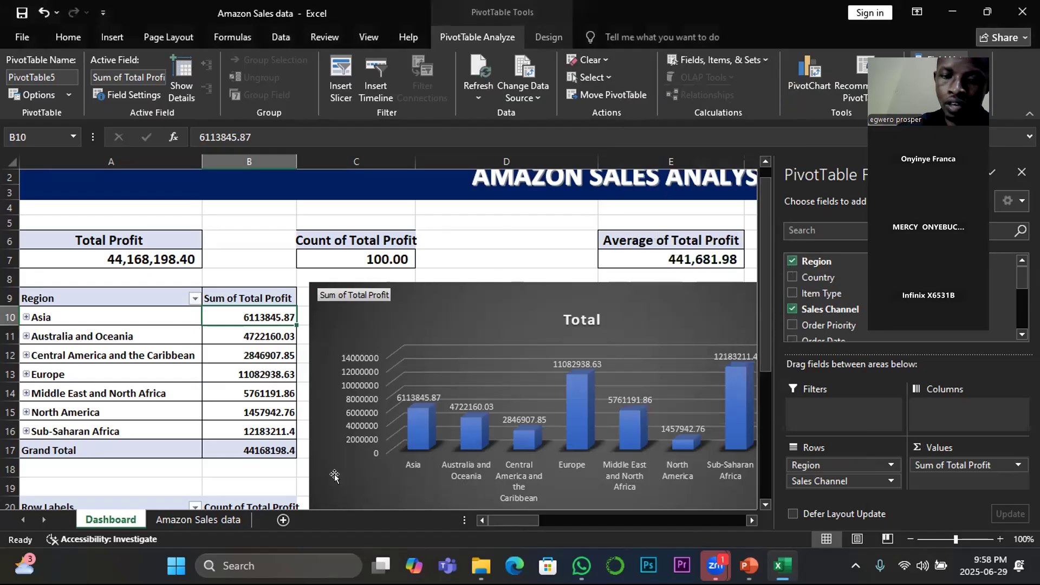
Step: On the Amazon Sales data sheet, autofit the width of the Item Type column
click(203, 518)
scroll(553, 436, up, 1)
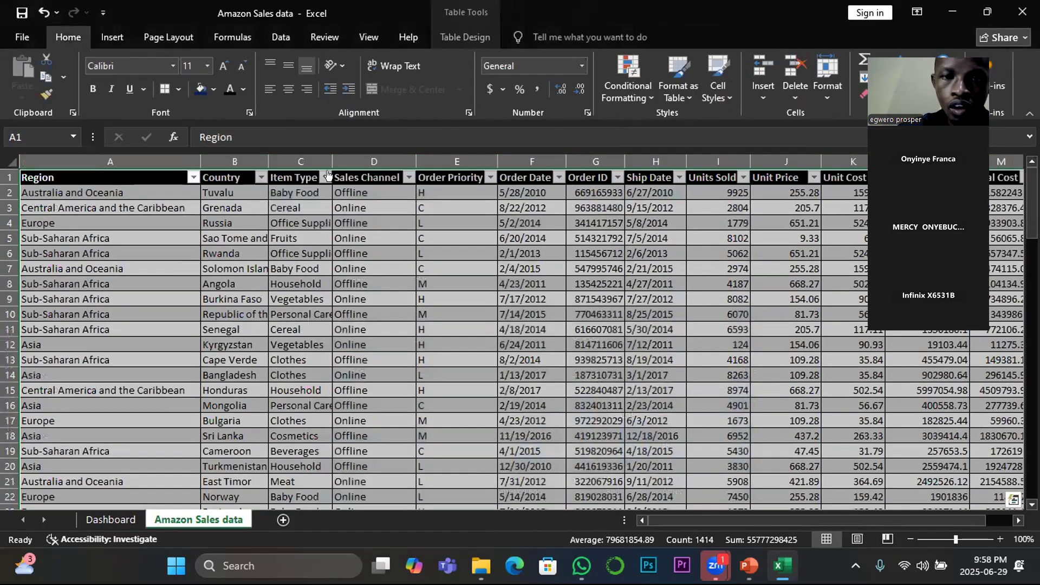
double_click(332, 161)
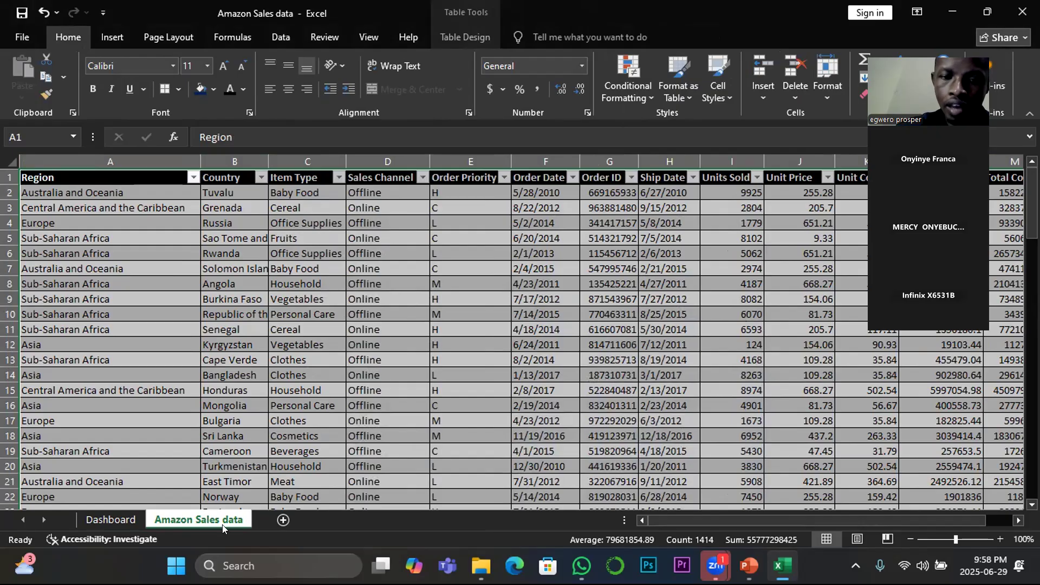
Step: On the Dashboard, insert an Item Type slicer for the Sum of Total Profit PivotTable and place it to the right of the column chart
click(116, 520)
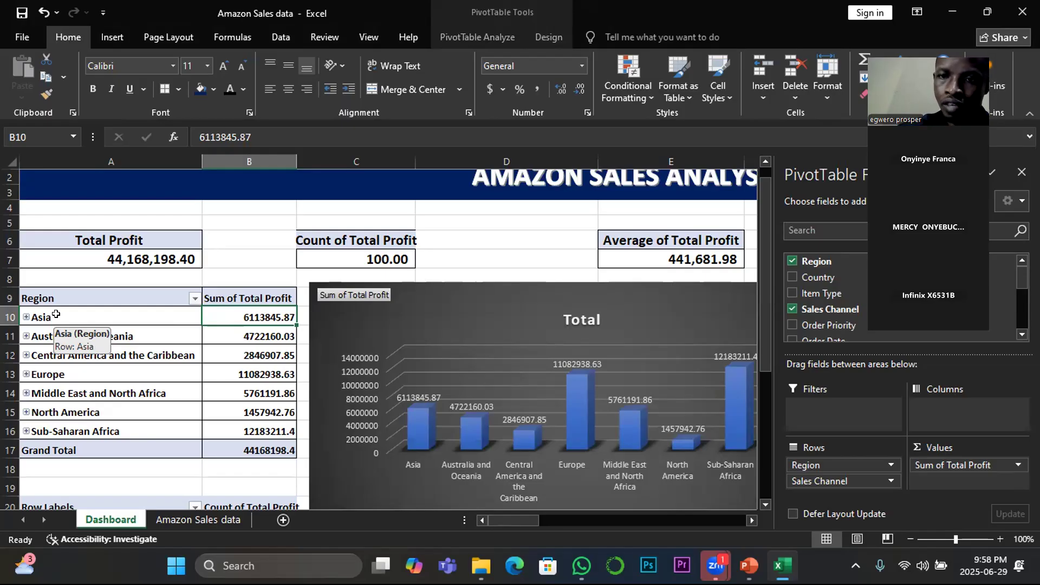
click(242, 333)
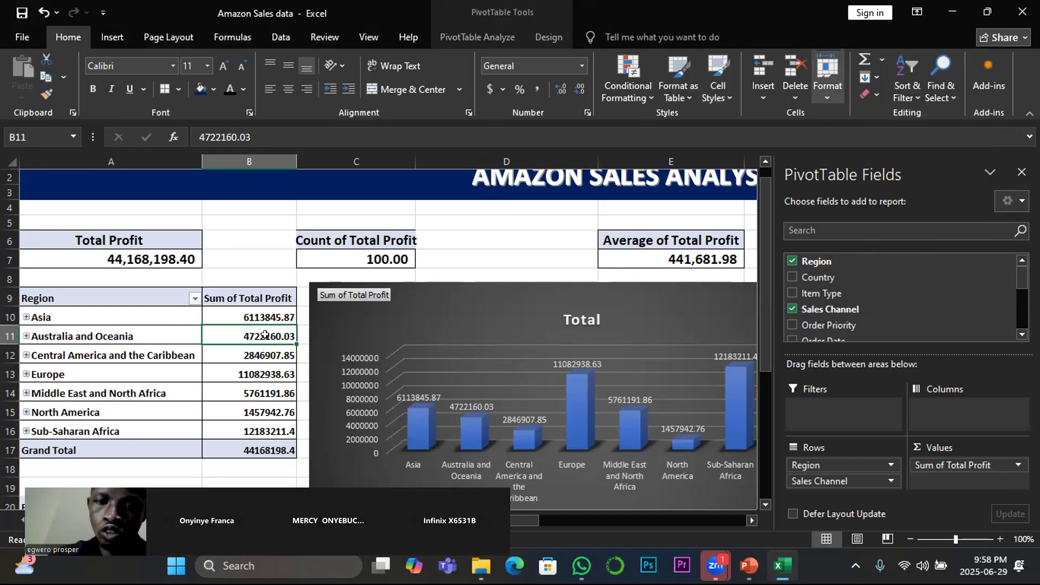
mouse_move(265, 336)
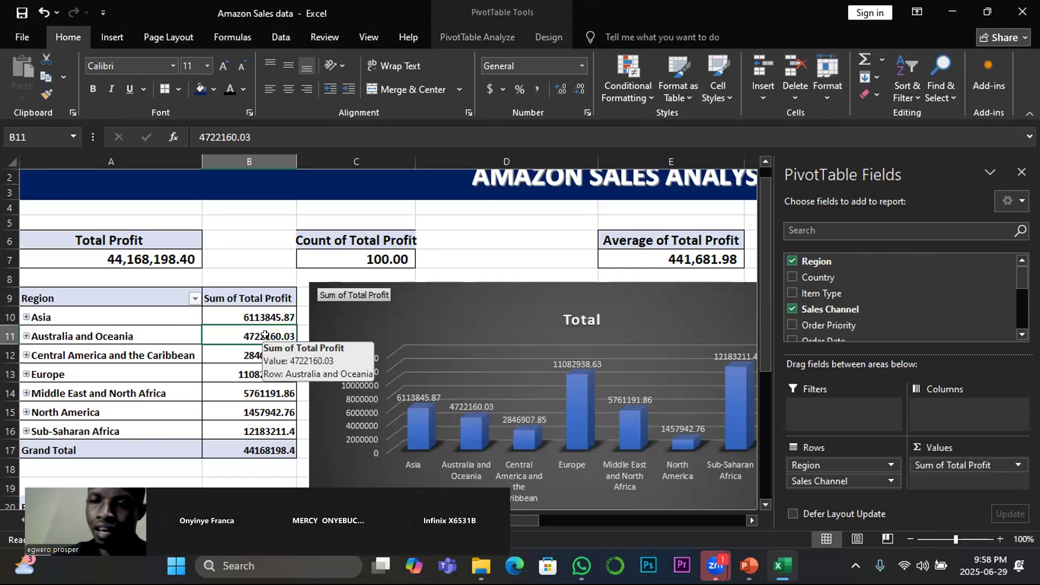
click(475, 39)
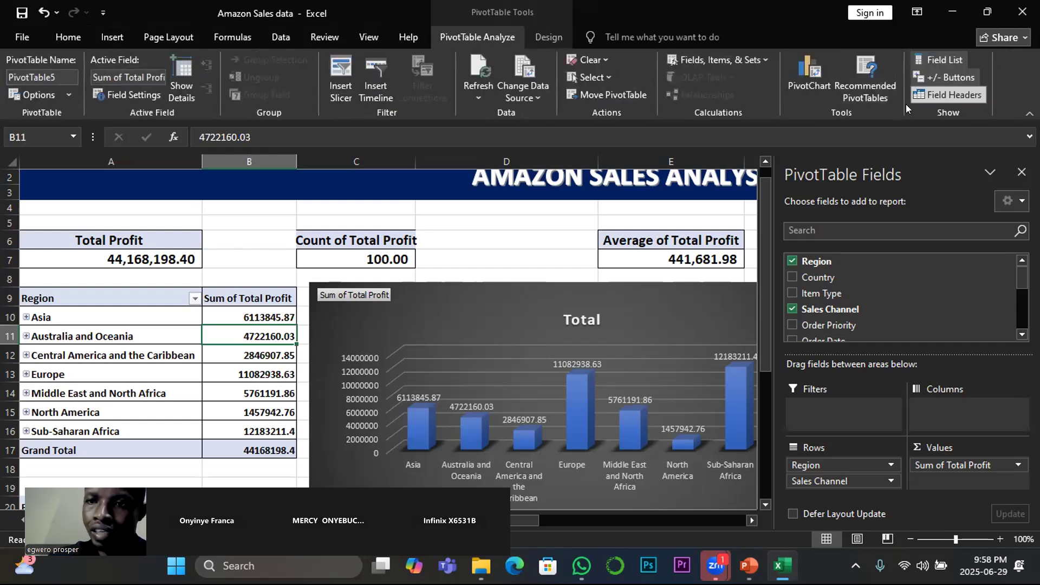
click(342, 76)
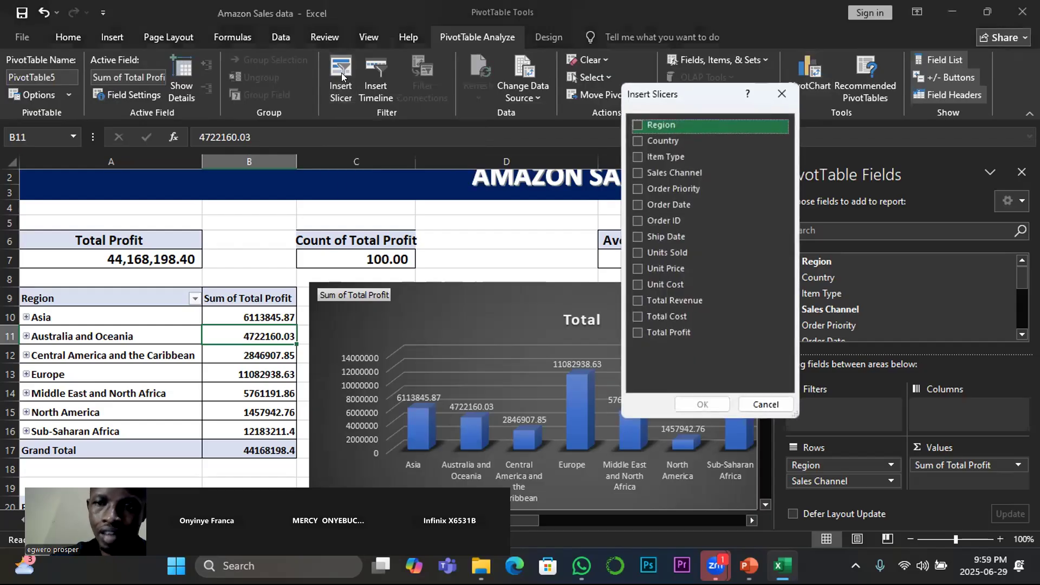
click(638, 156)
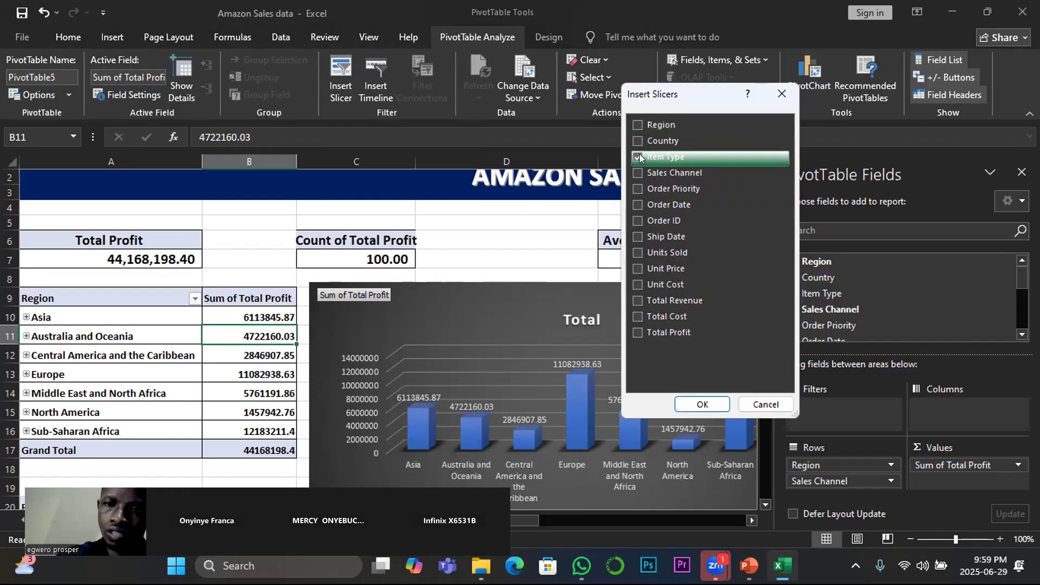
click(702, 405)
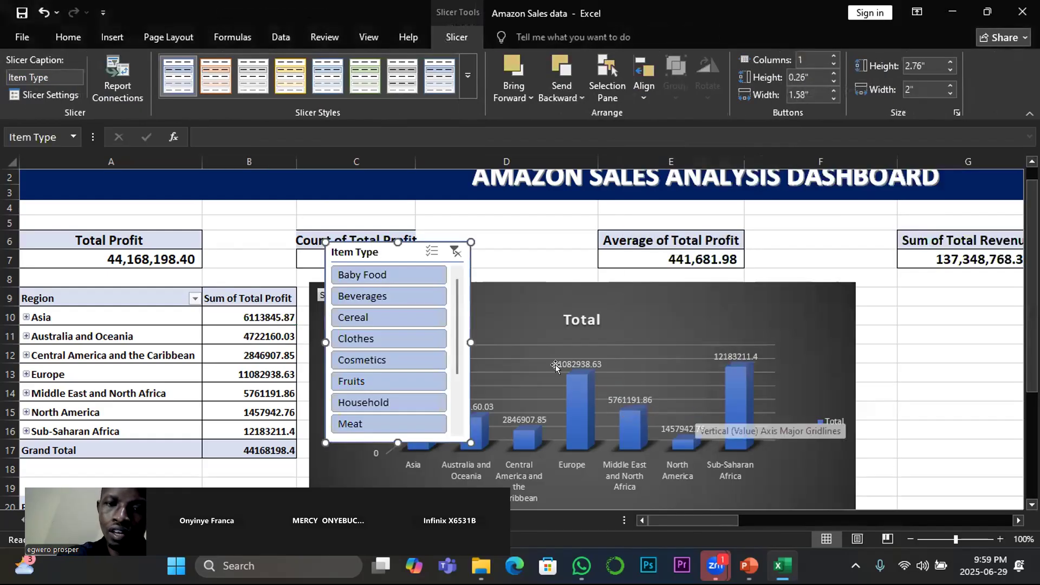
drag(412, 255, 960, 292)
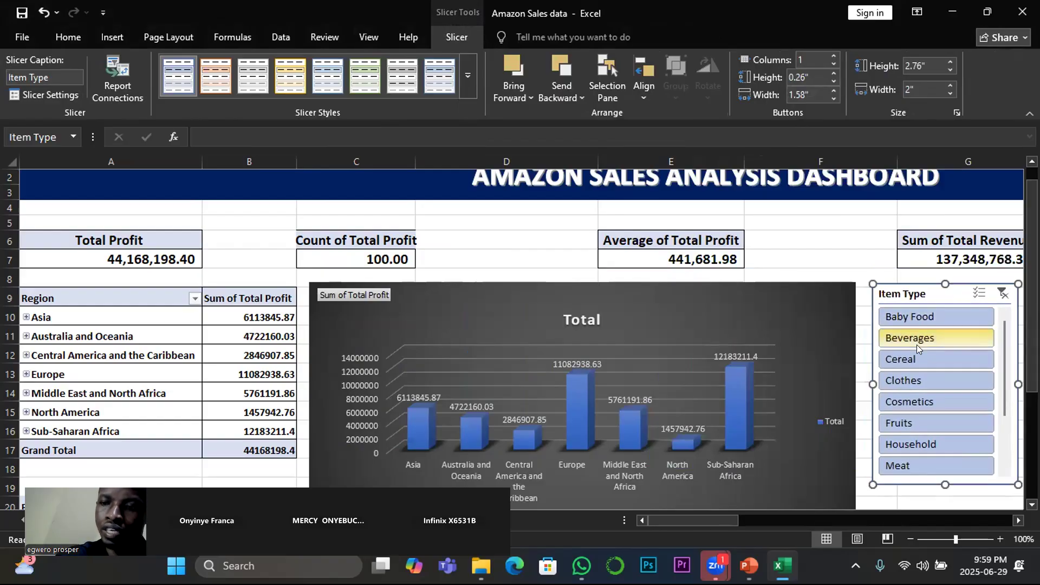
drag(1005, 333, 1013, 309)
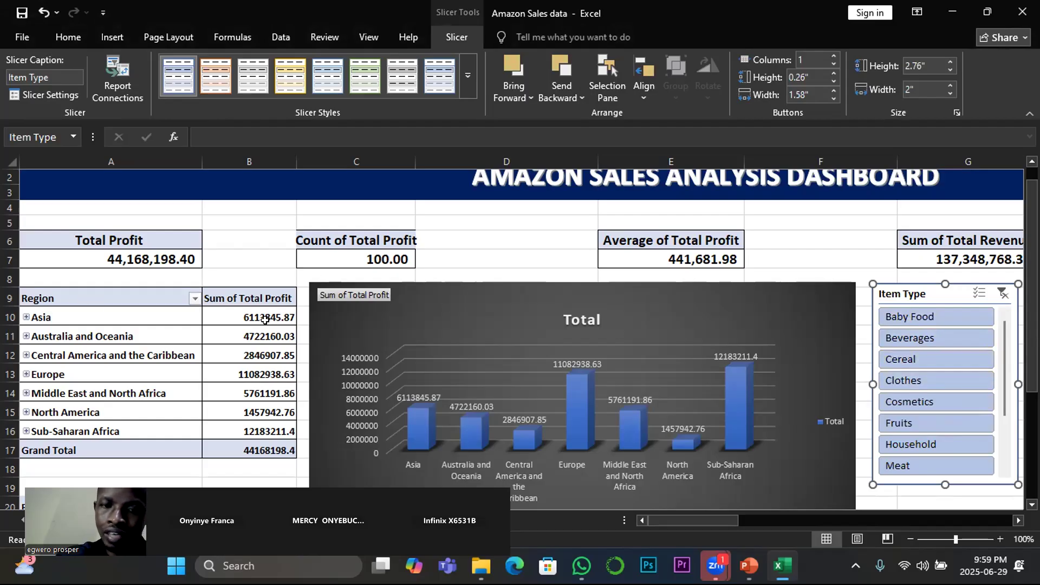
Step: Filter the Sum of Total Profit PivotTable with the Item Type slicer by Baby Food, Beverages and Cereal in turn
mouse_move(286, 316)
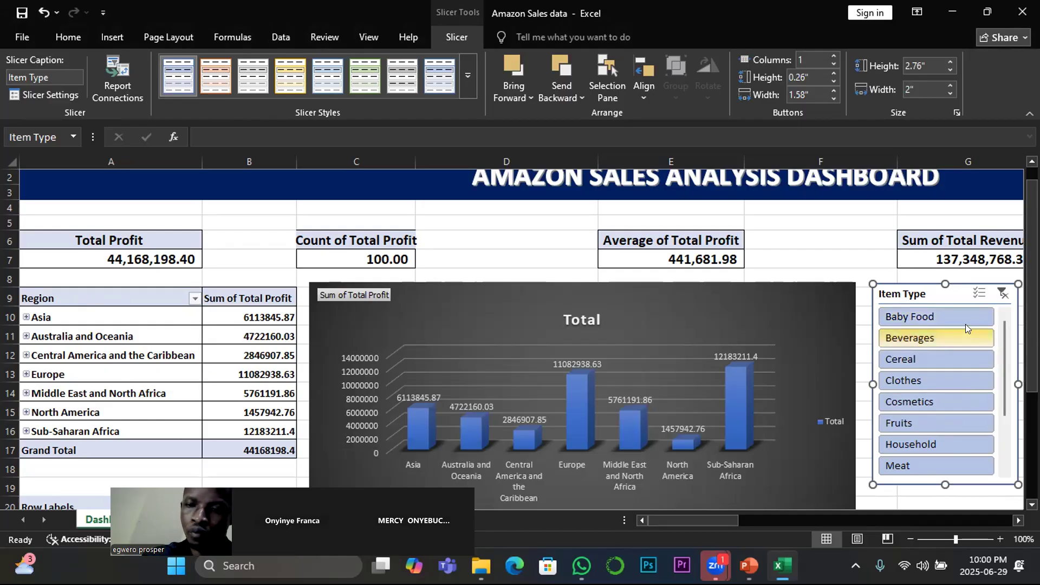
click(903, 316)
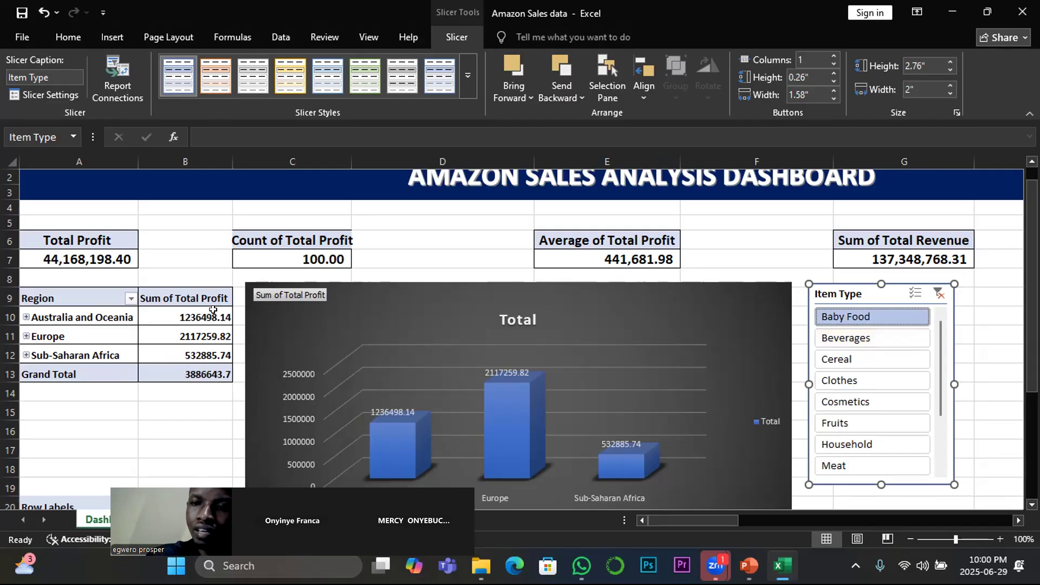
click(853, 345)
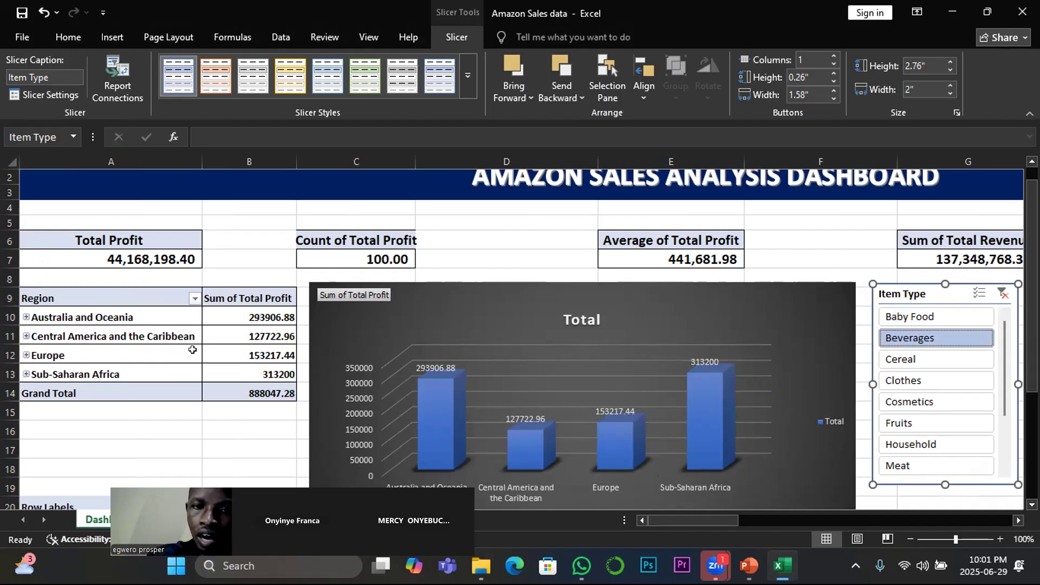
click(903, 361)
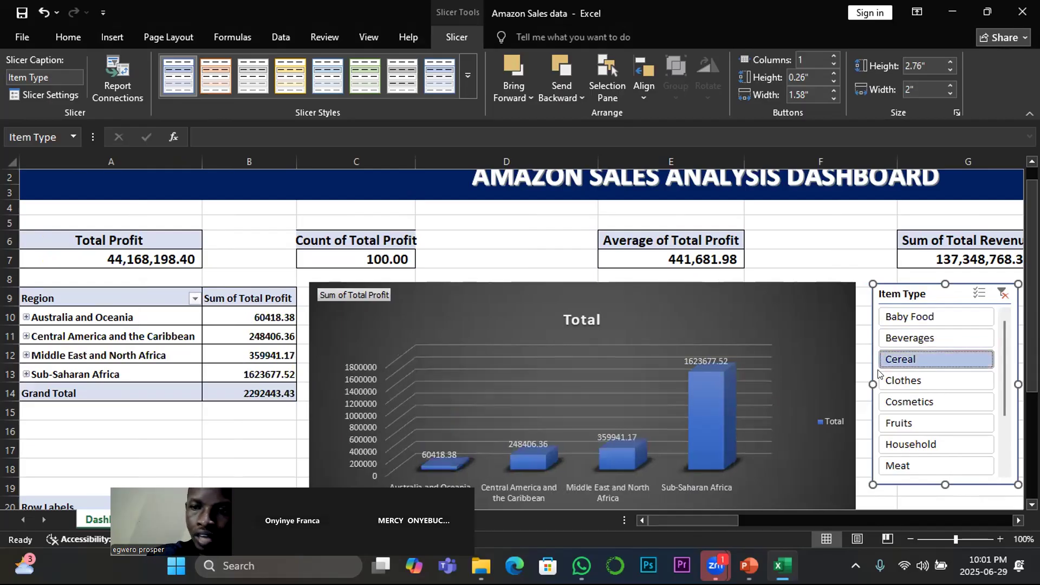
Step: Filter the Sum of Total Profit PivotTable by Clothes with the Item Type slicer, and clear the slicer's filter
click(896, 381)
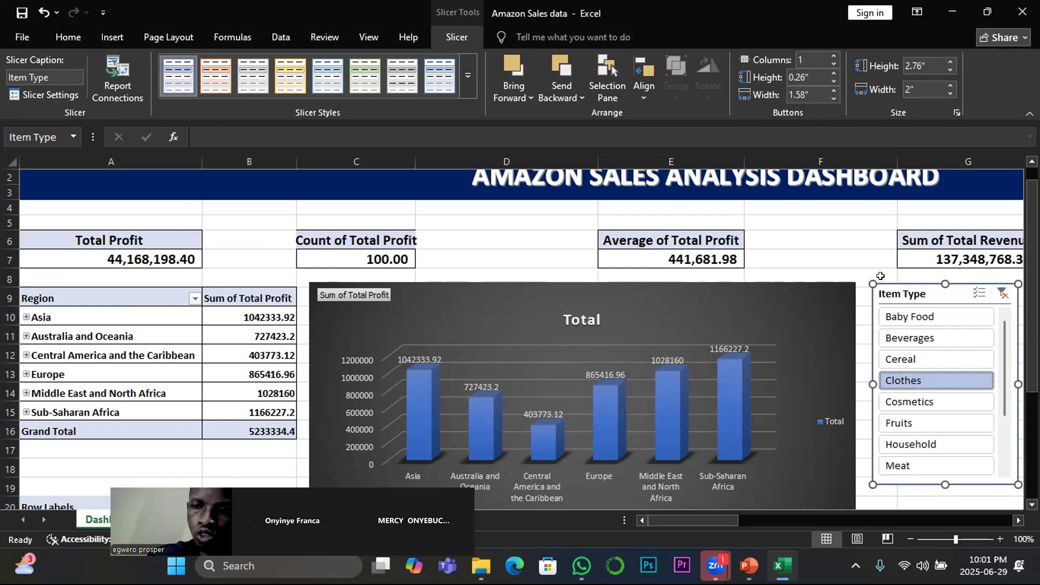
click(1006, 292)
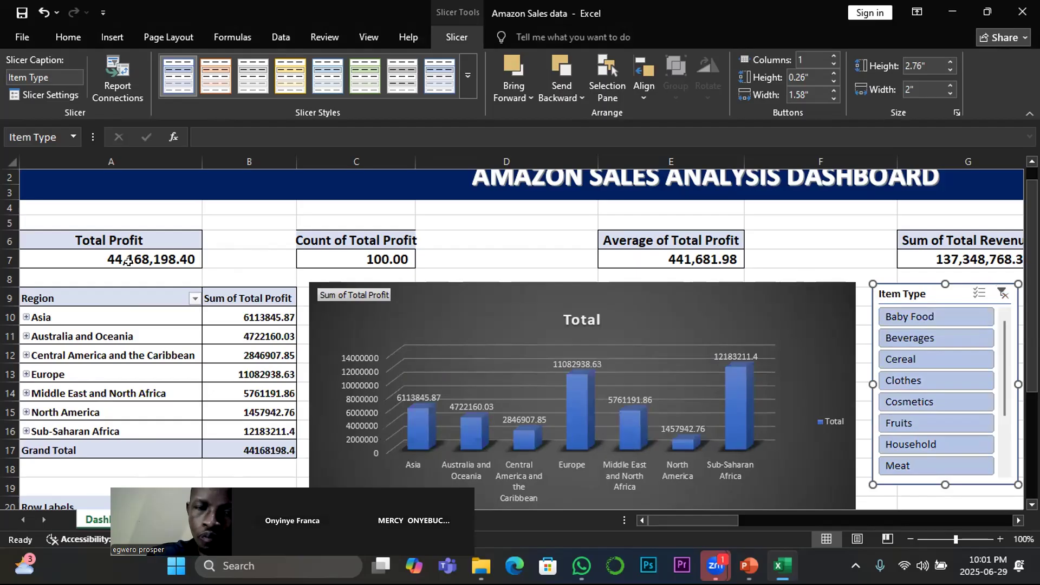
mouse_move(136, 259)
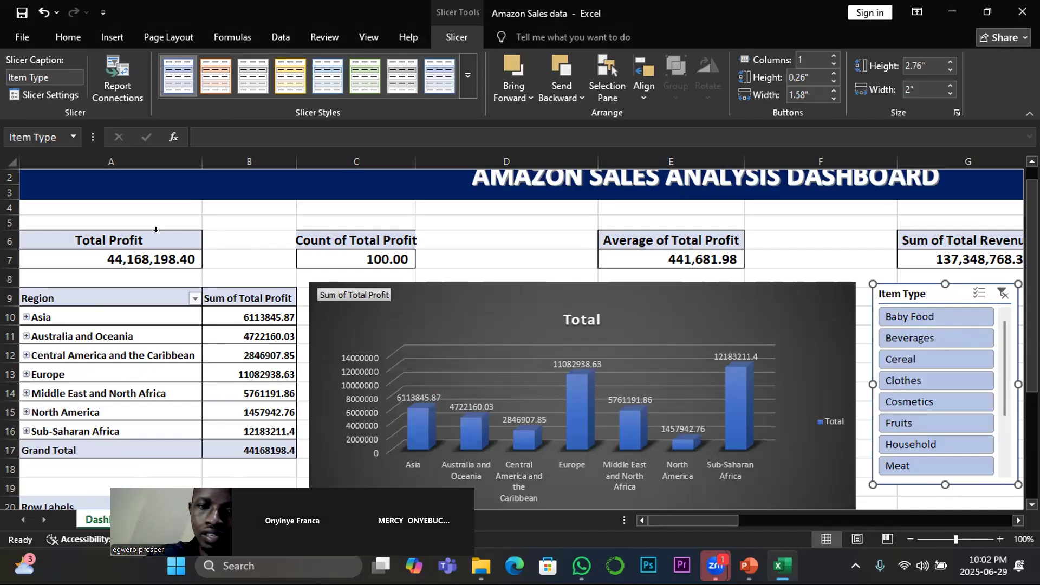
Step: Connect the Item Type slicer to PivotTable1, PivotTable2, PivotTable3 and PivotTable4 through its report connections, keeping PivotTable5 connected
scroll(218, 431, down, 3)
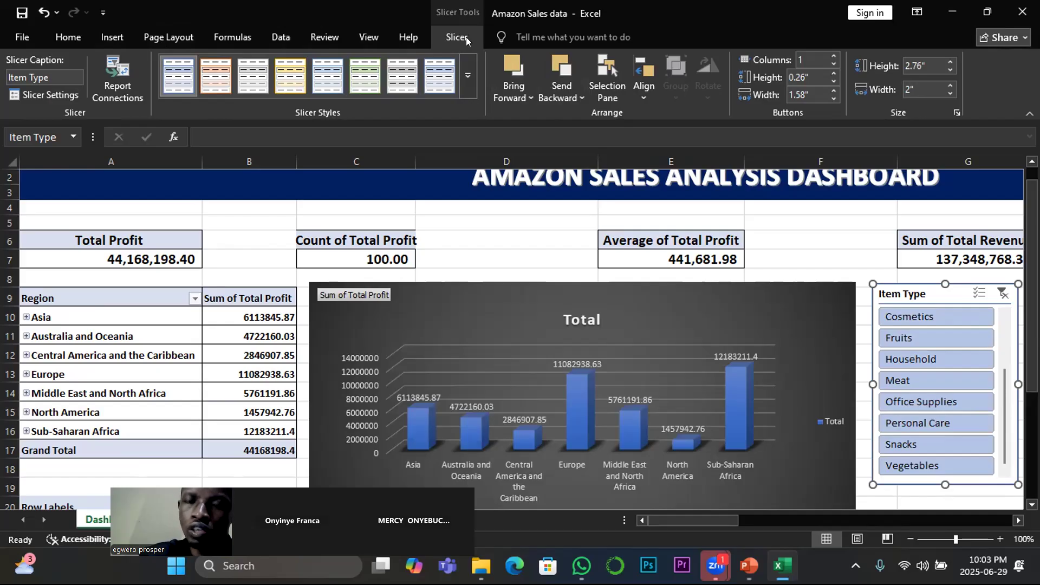
click(121, 78)
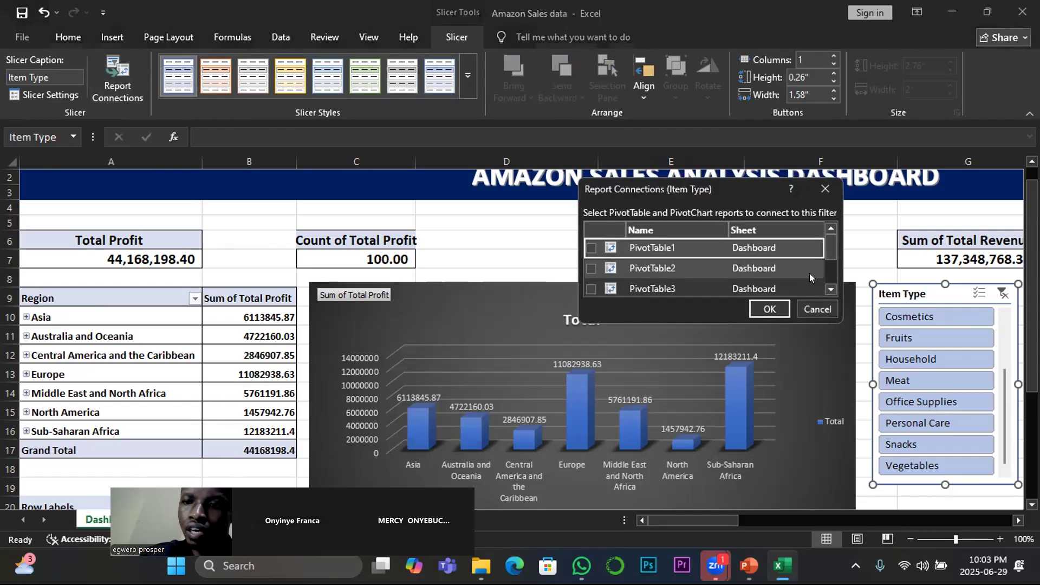
click(831, 288)
click(831, 288)
click(831, 289)
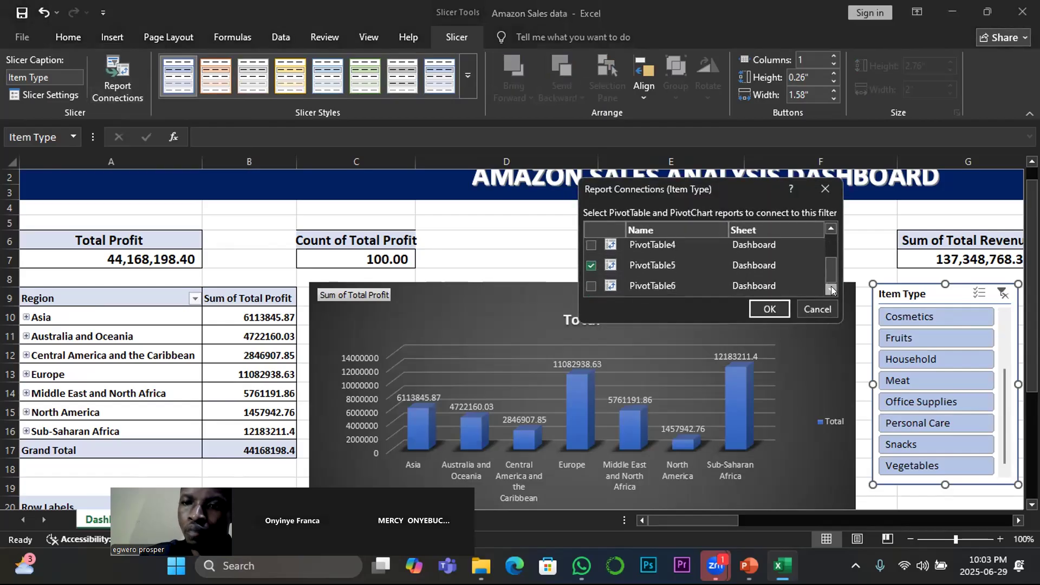
mouse_move(828, 270)
mouse_down()
mouse_move(822, 233)
mouse_move(830, 274)
mouse_move(833, 216)
mouse_move(831, 268)
mouse_up()
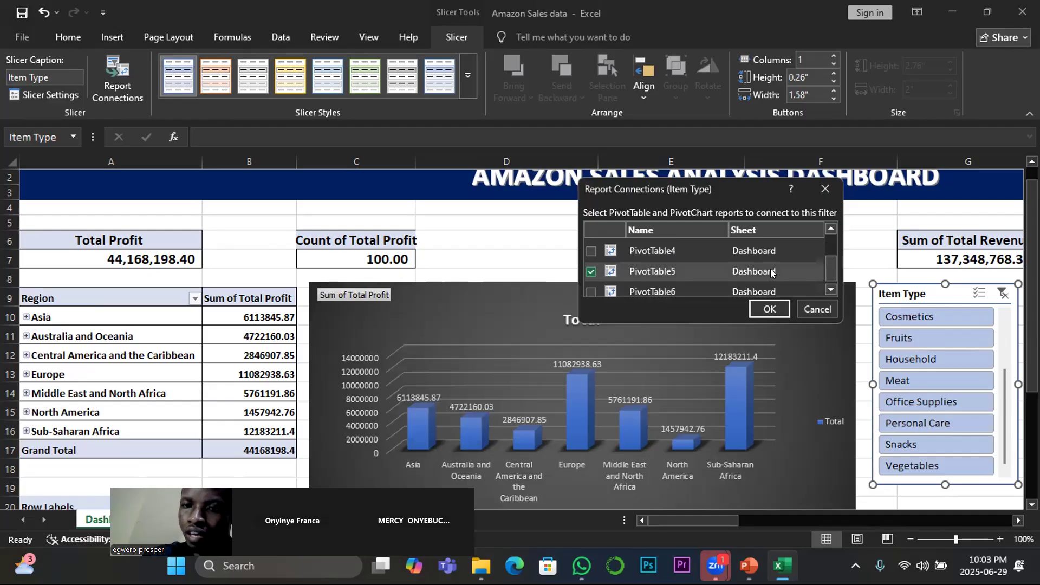
drag(830, 271, 830, 243)
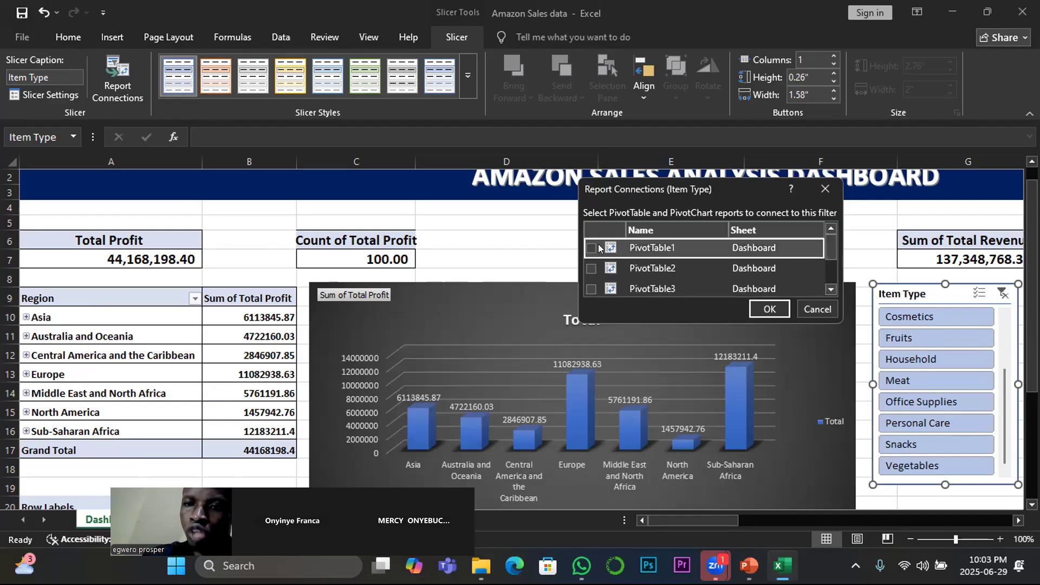
click(591, 269)
click(591, 288)
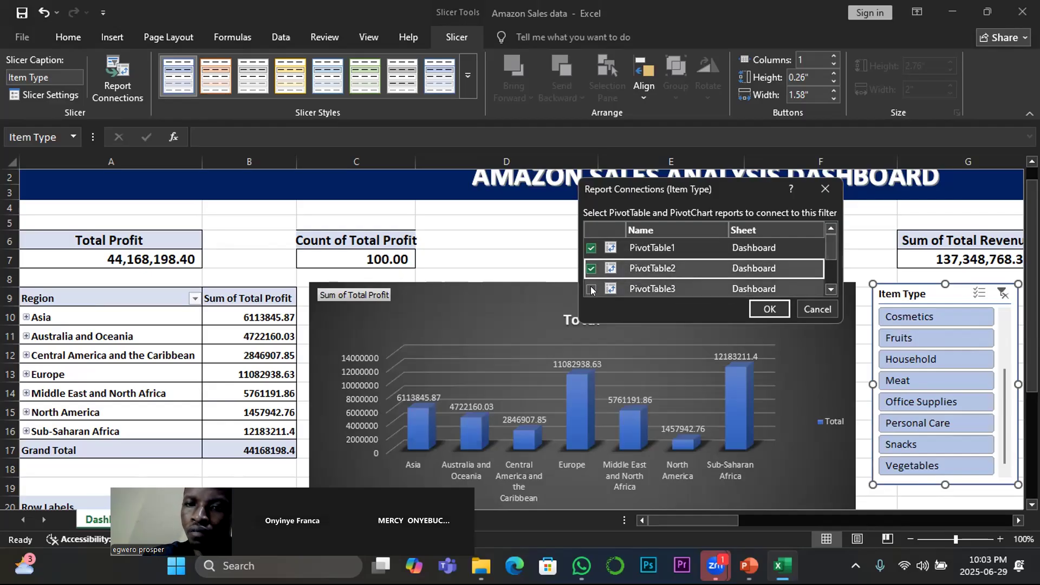
click(831, 288)
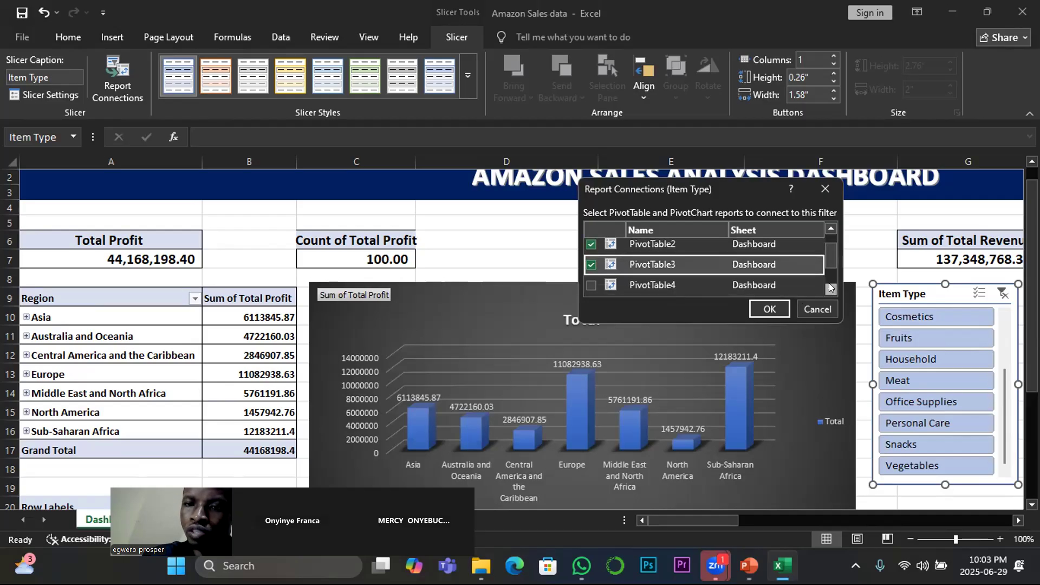
click(588, 285)
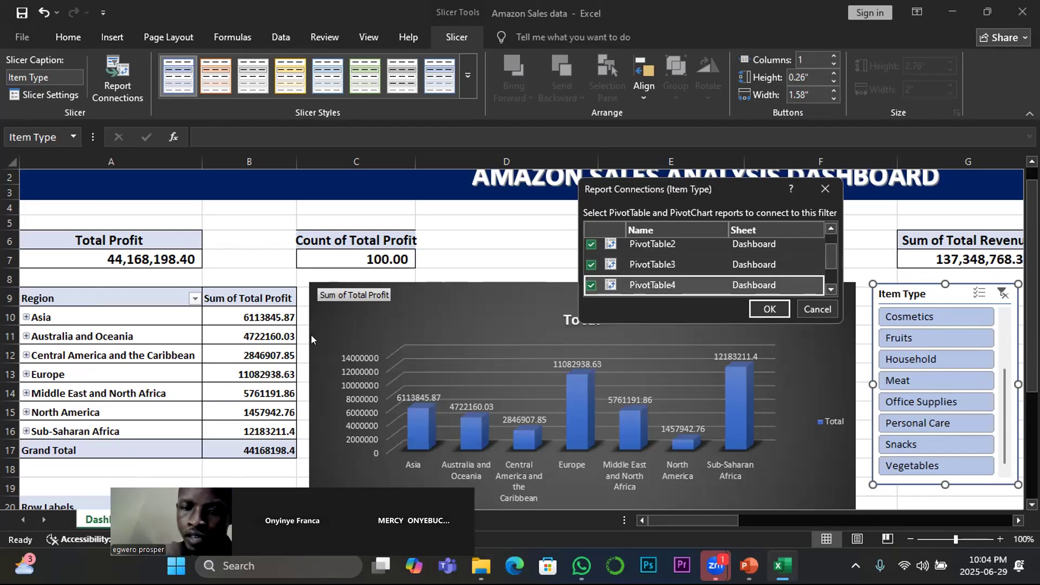
click(768, 309)
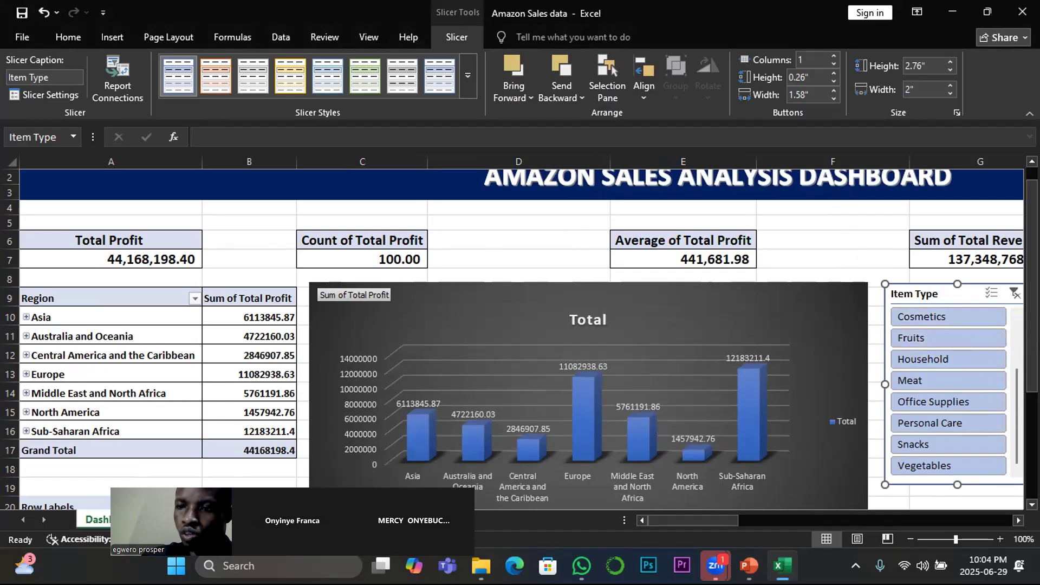
Step: Filter the connected PivotTables by Baby Food with the Item Type slicer and check the Total Profit and Count of Total Profit values
drag(1013, 392, 1013, 318)
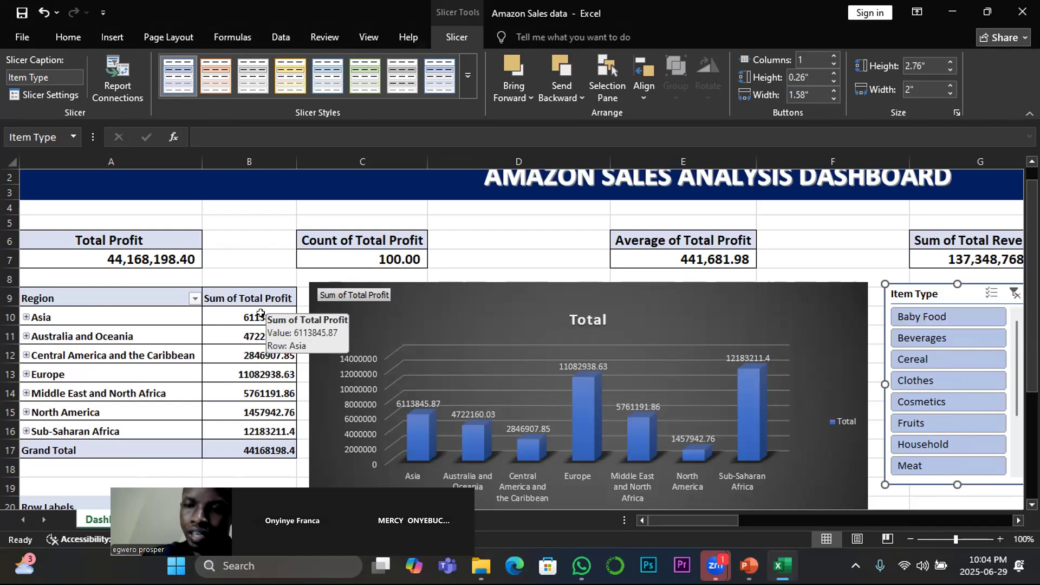
click(919, 316)
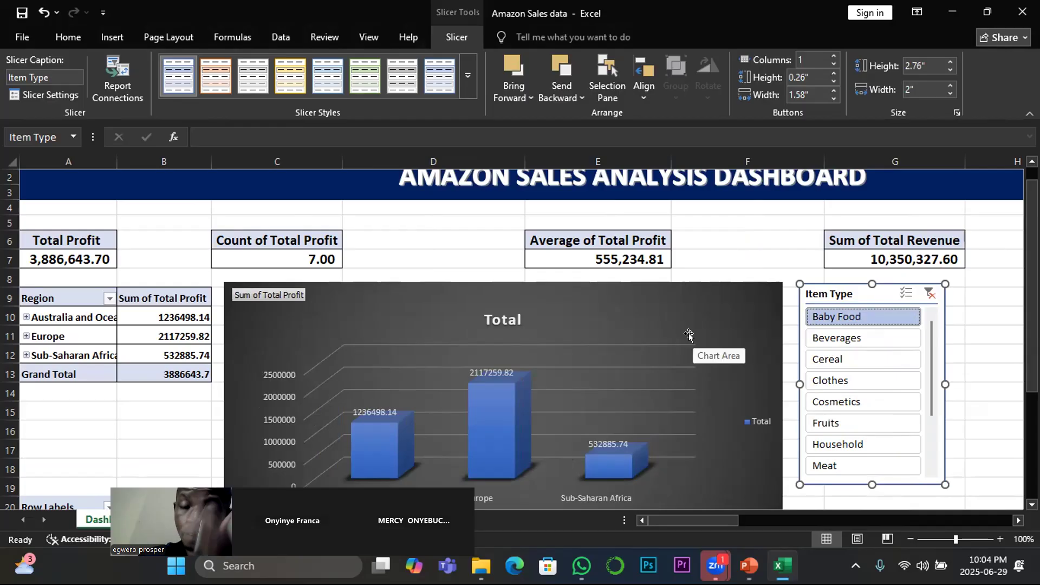
scroll(864, 336, down, 2)
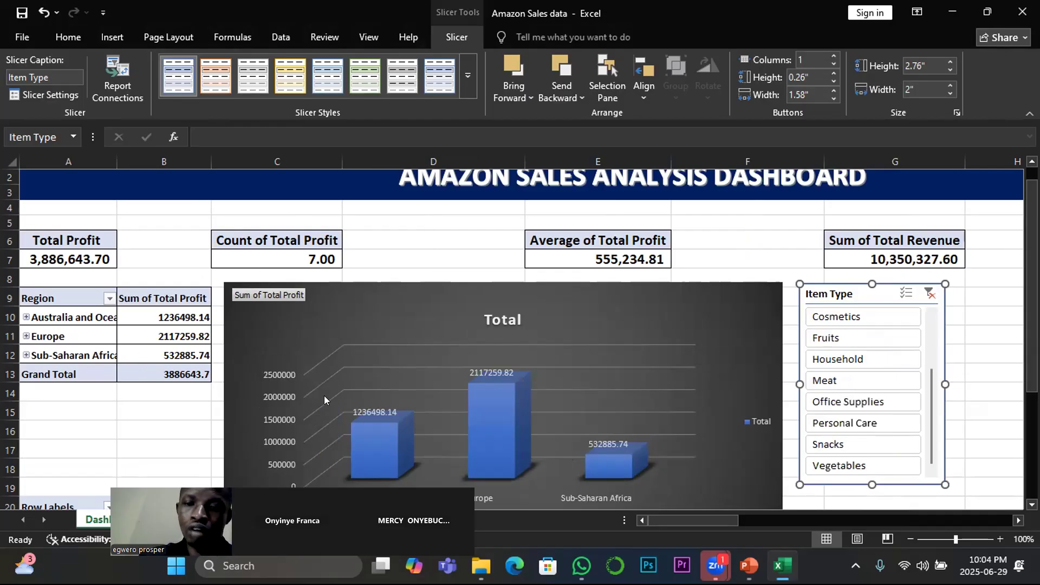
mouse_move(1032, 251)
mouse_down()
mouse_move(1032, 356)
mouse_move(1032, 238)
mouse_up()
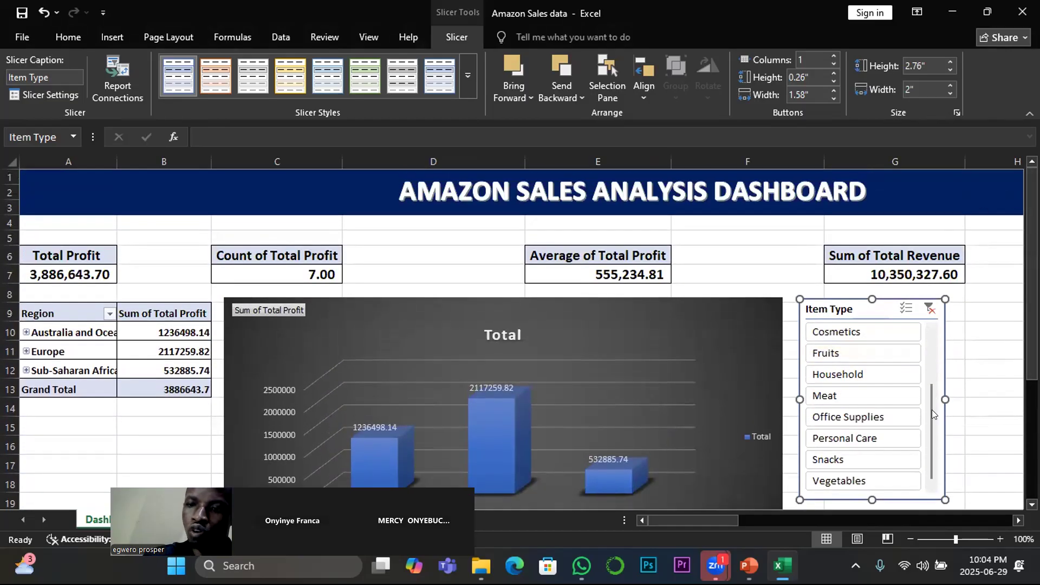
drag(930, 417, 927, 319)
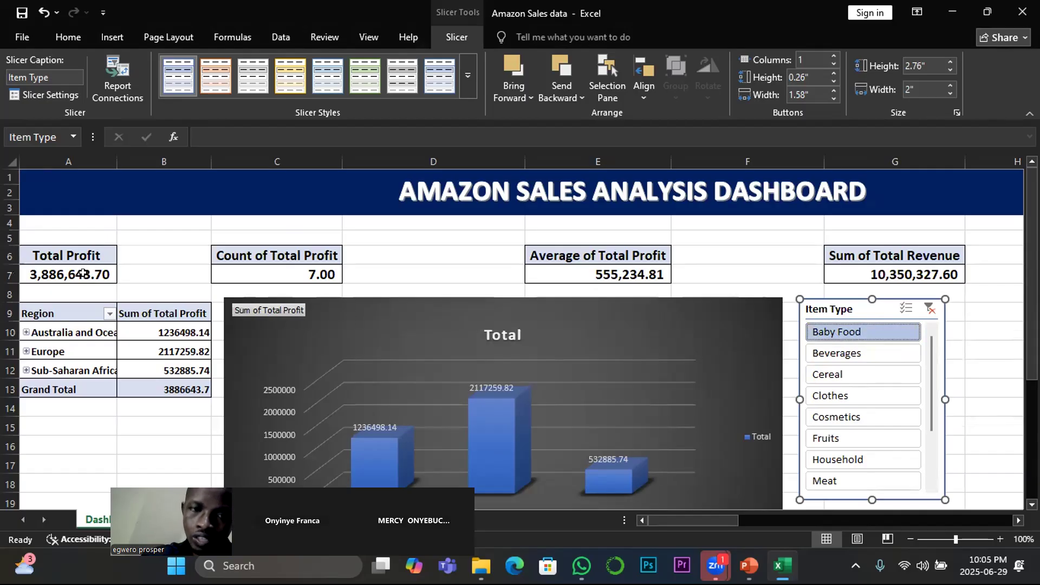
click(82, 274)
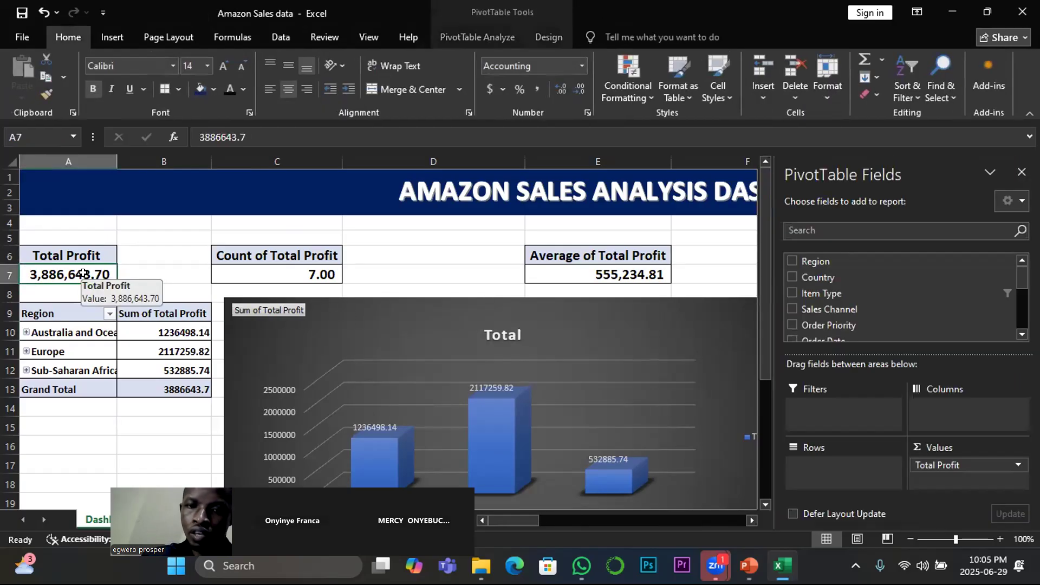
click(298, 274)
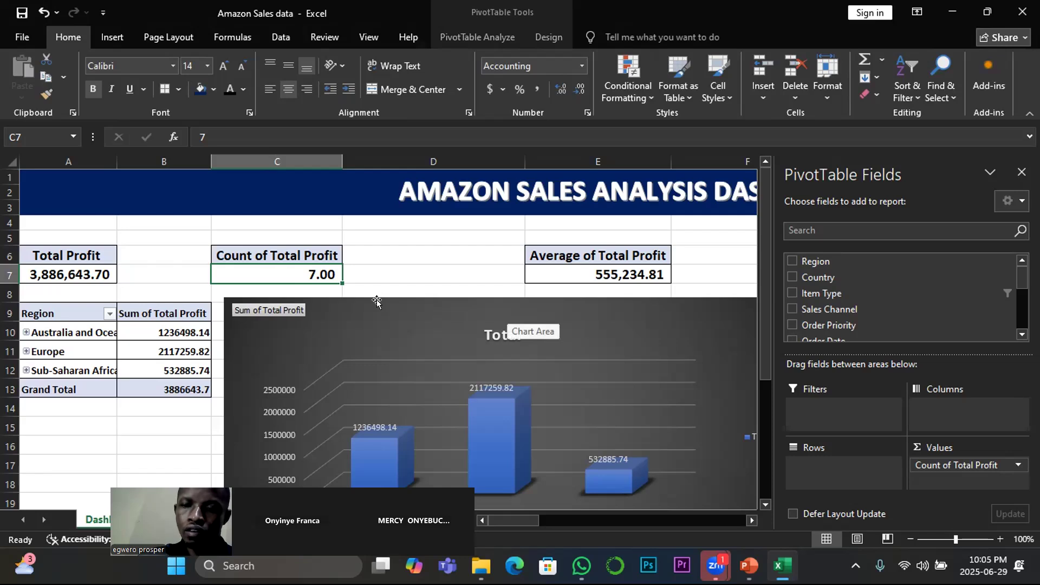
scroll(704, 428, down, 1)
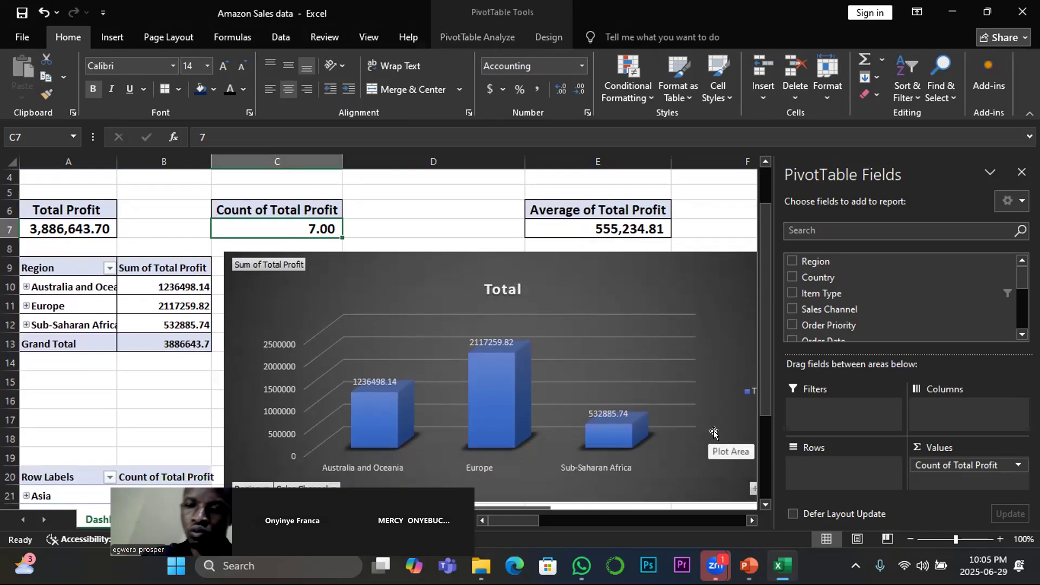
click(432, 223)
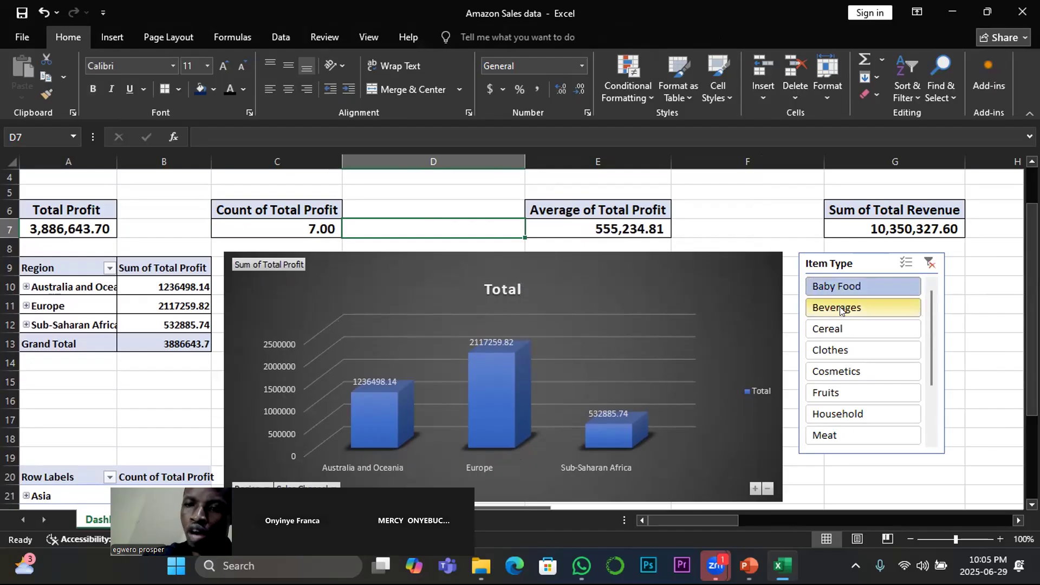
Step: Clear the Item Type filter, filter the dashboard by Beverages, and check the regional profits against the Total Profit value
click(930, 263)
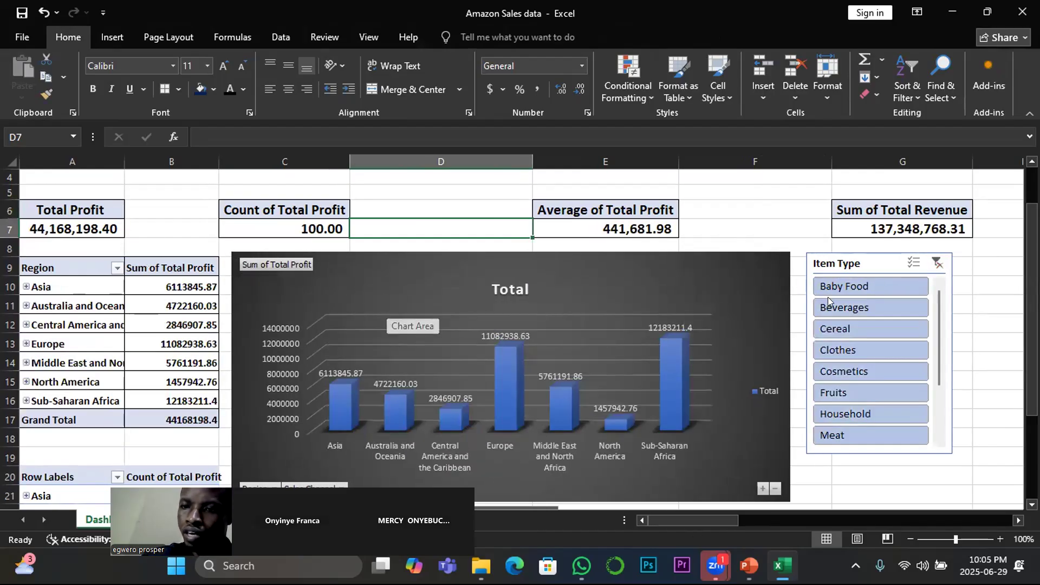
click(853, 307)
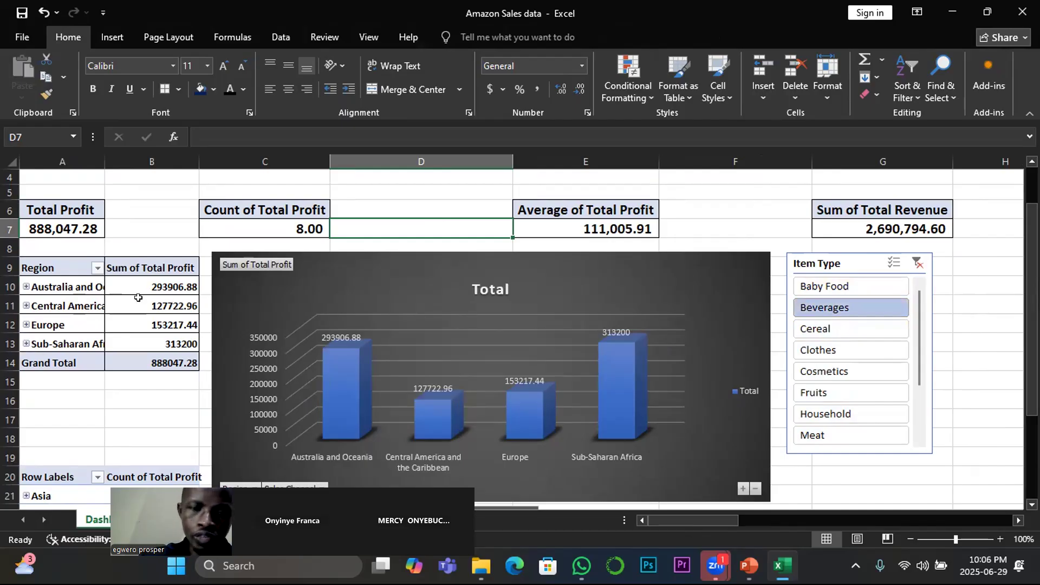
mouse_move(137, 291)
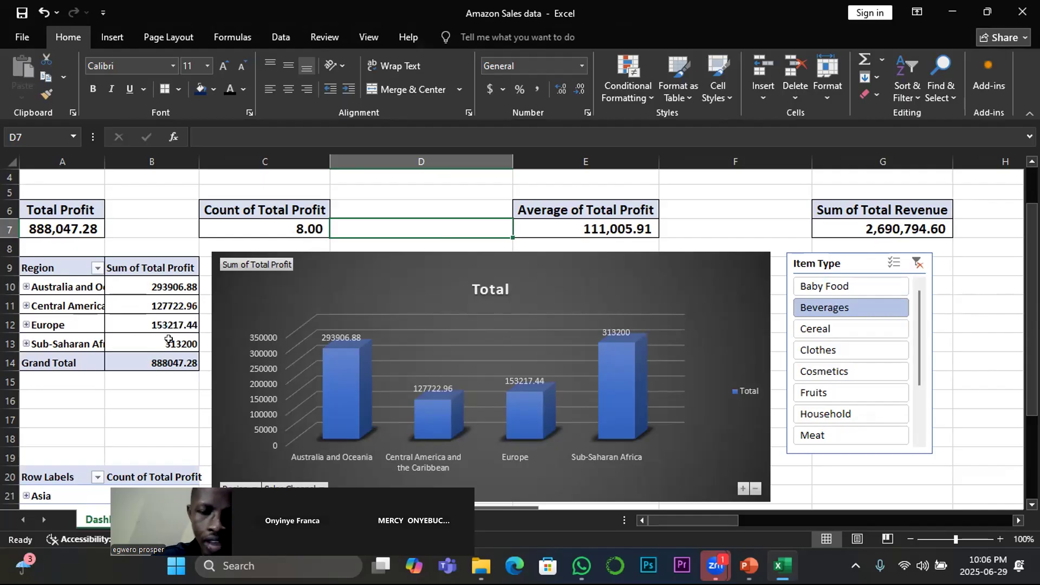
mouse_move(169, 339)
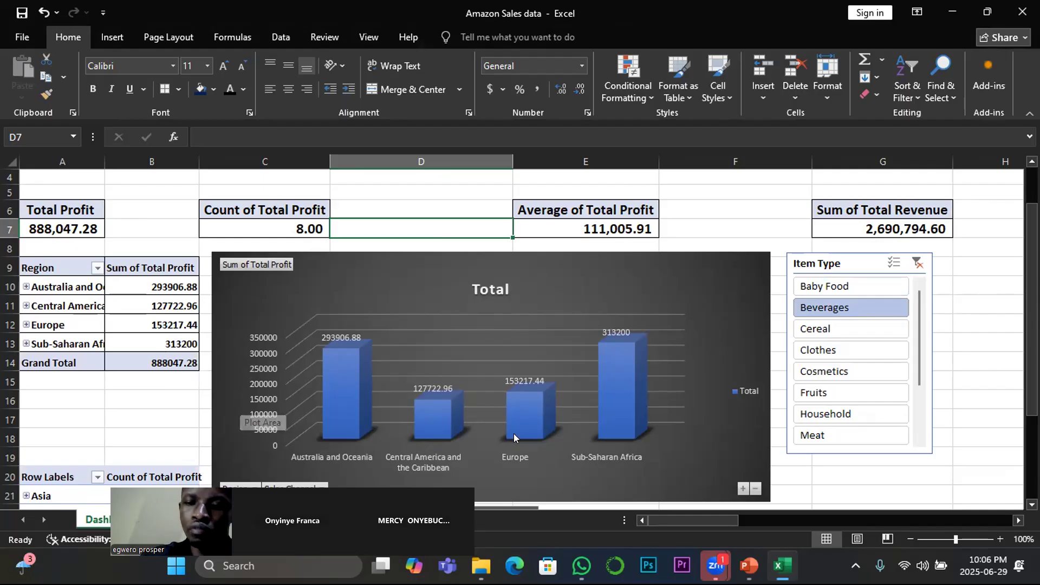
mouse_move(519, 432)
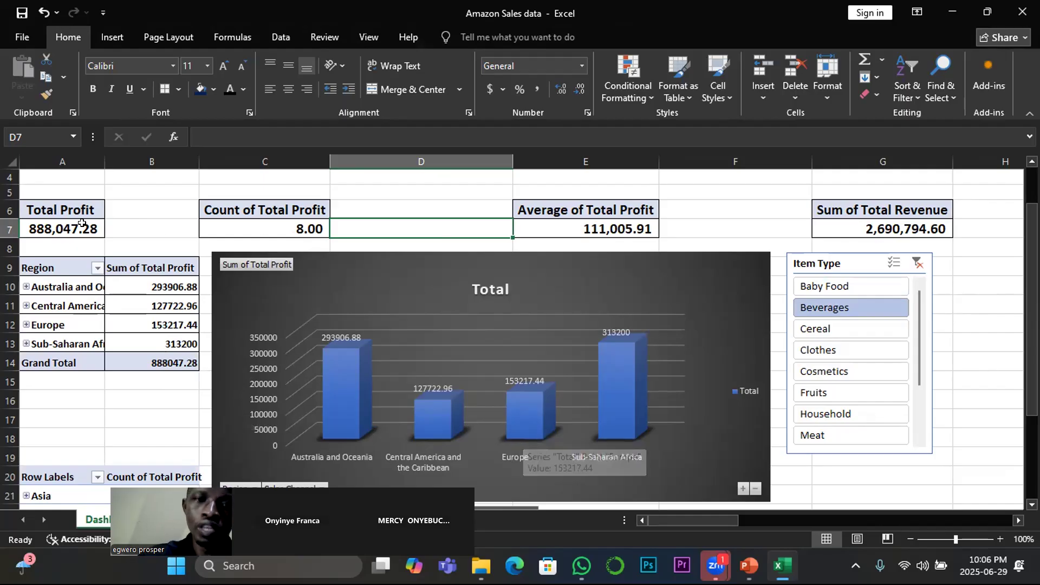
mouse_move(71, 224)
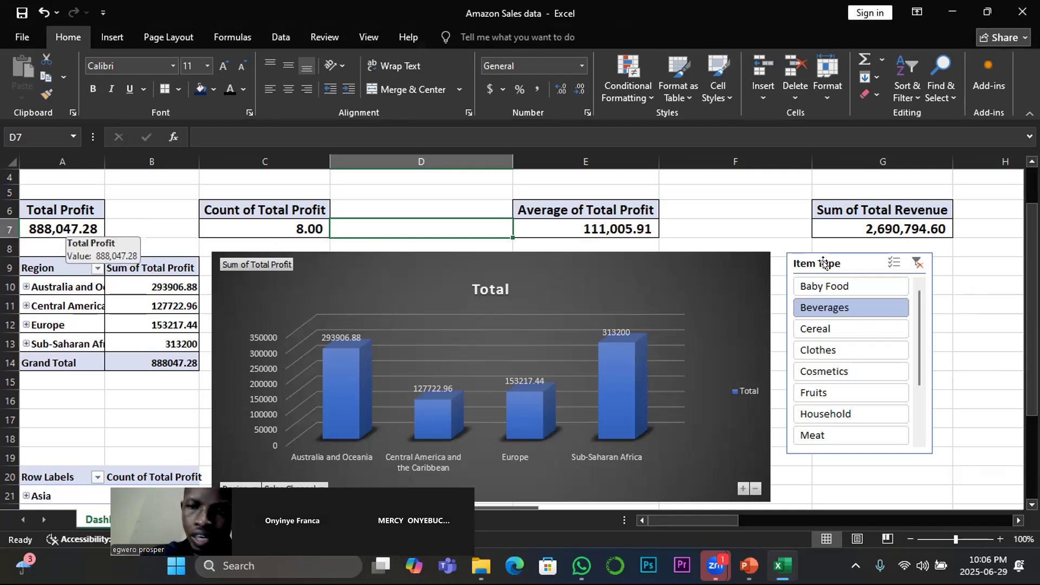
Step: Switch the Item Type slicer to Baby Food and back to Beverages to compare the summary values
click(831, 286)
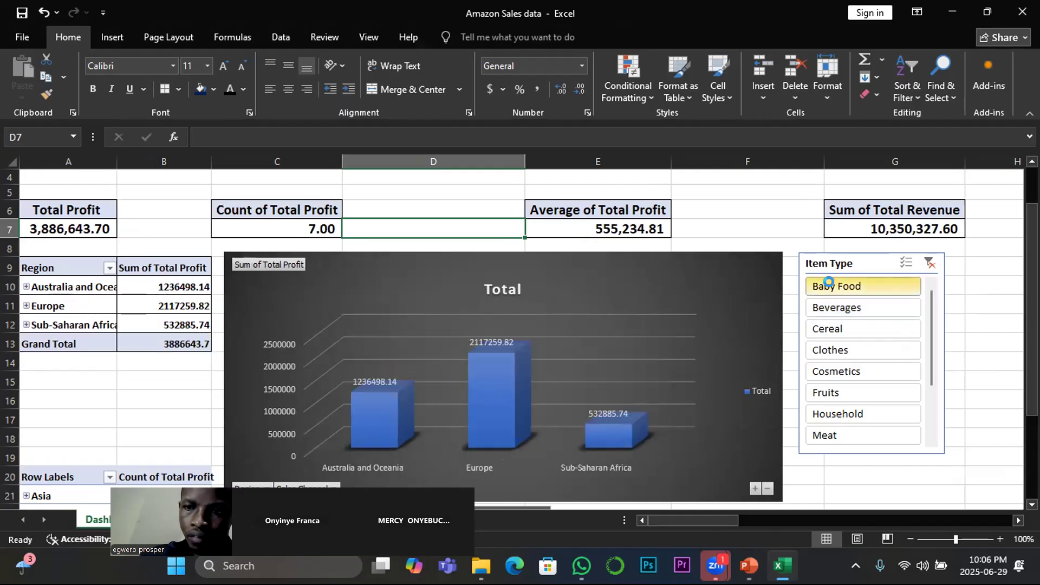
click(834, 308)
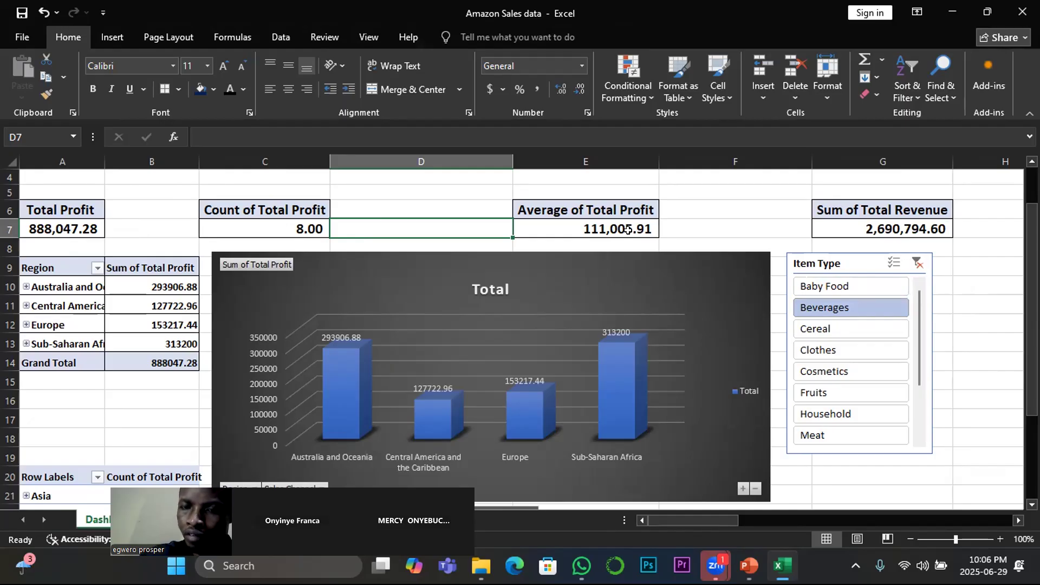
click(835, 299)
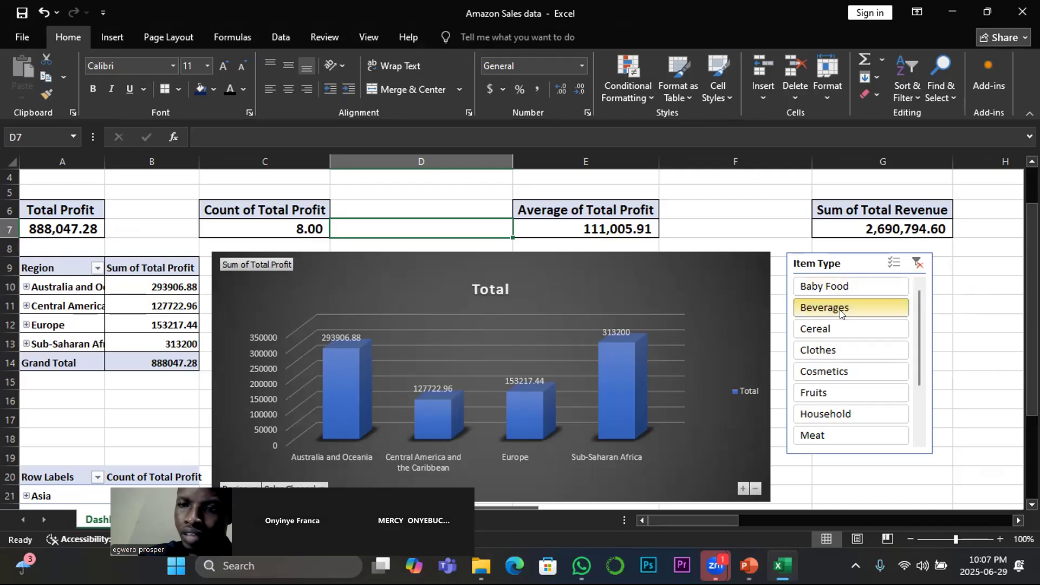
Step: Clear the Item Type filter, turn on multi-select in the slicer, and exclude Baby Food and Beverages
click(917, 263)
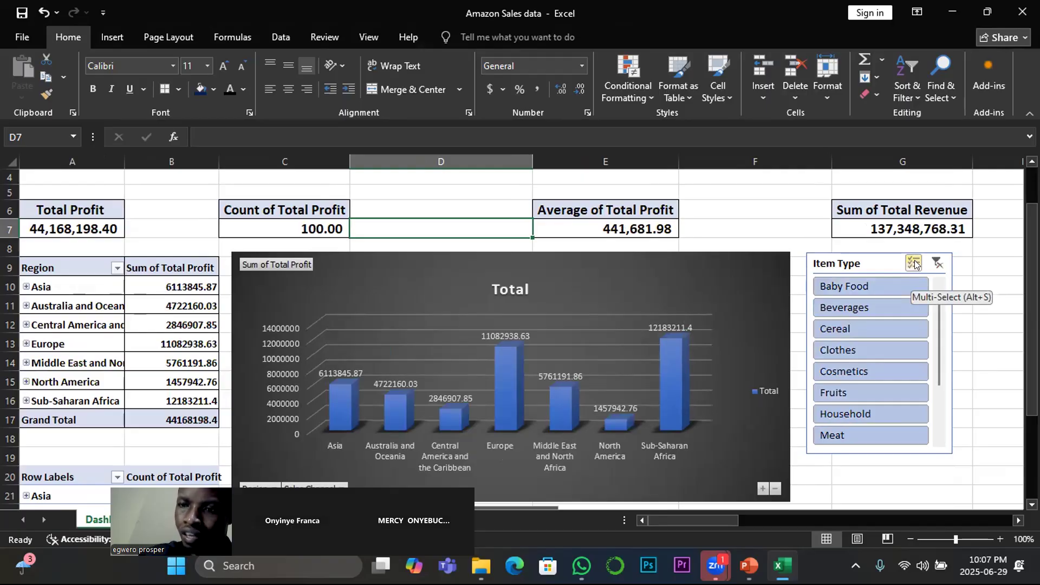
click(916, 263)
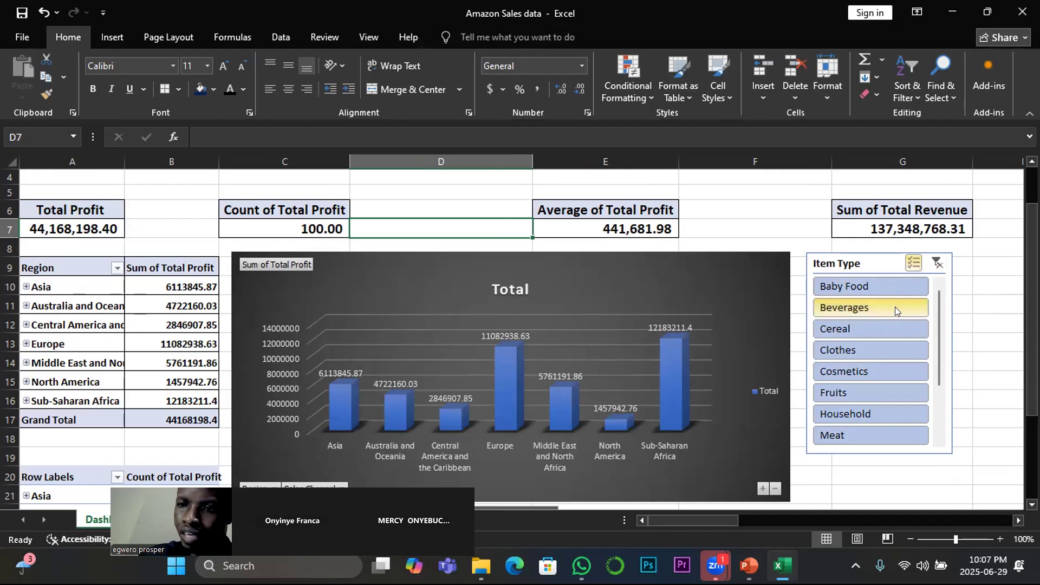
click(861, 287)
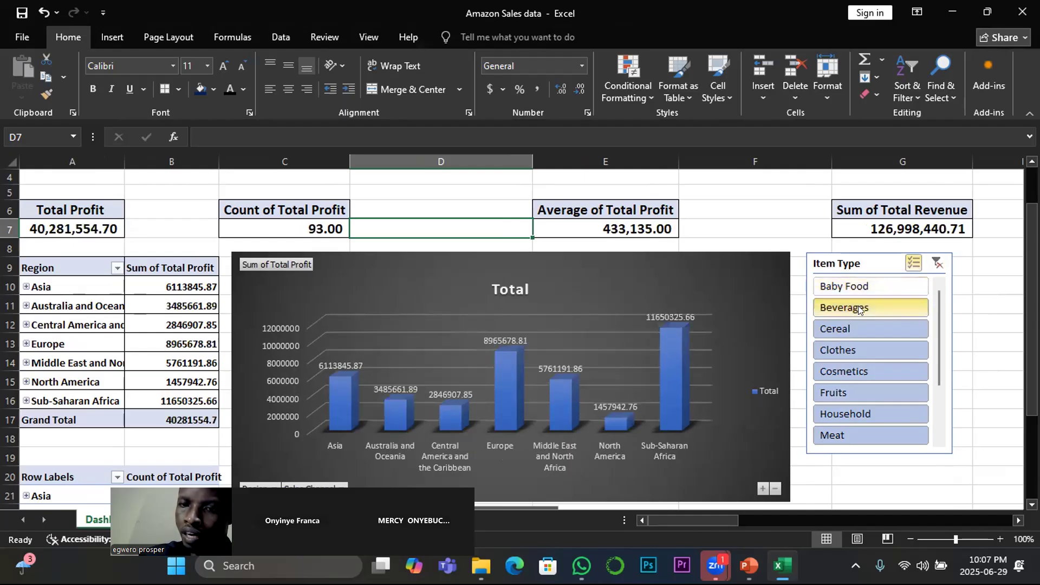
click(858, 306)
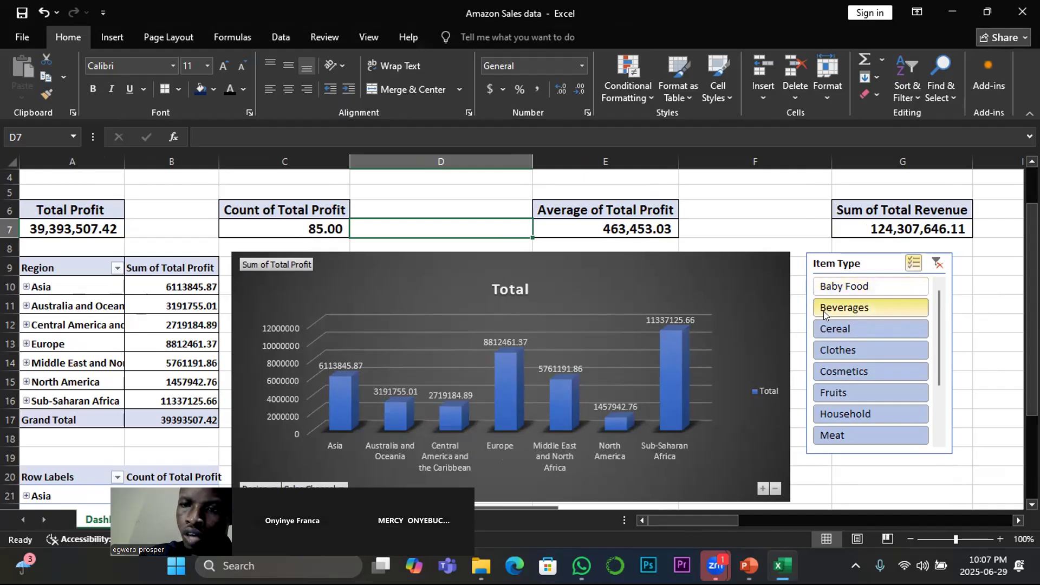
click(854, 310)
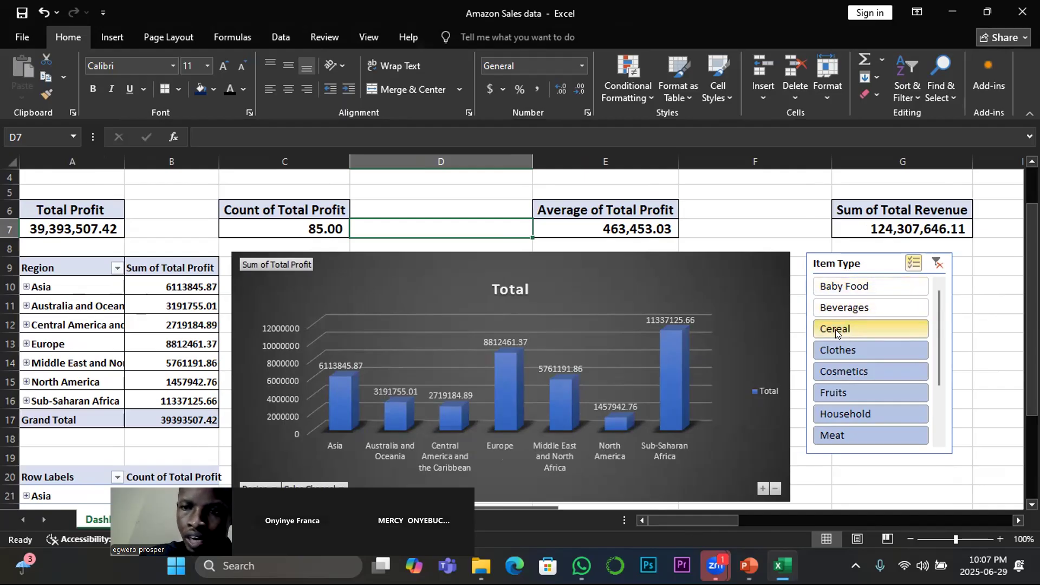
Step: Exclude Cereal and Clothes from the dashboard with the Item Type slicer
click(836, 330)
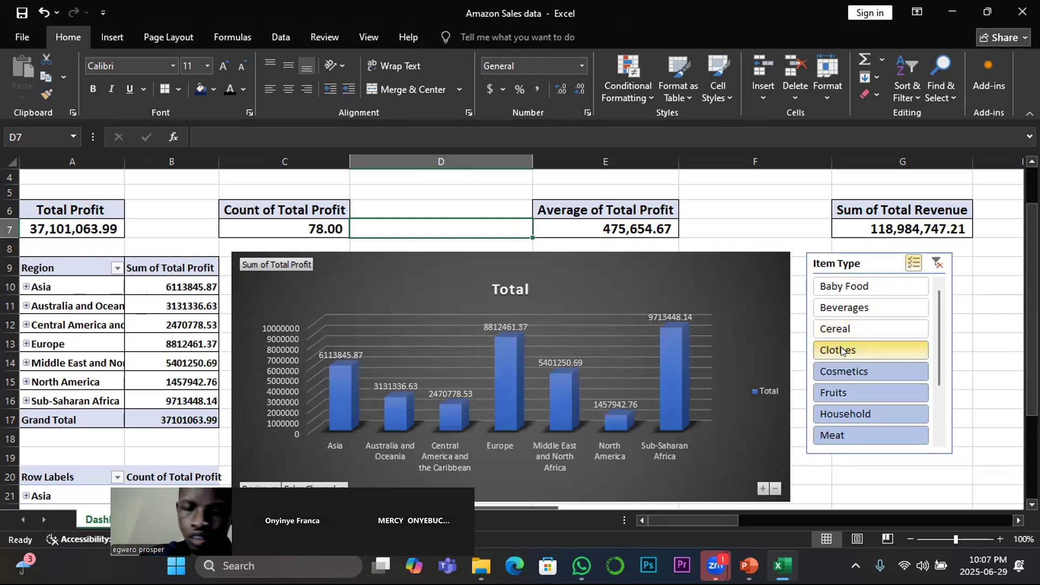
click(841, 350)
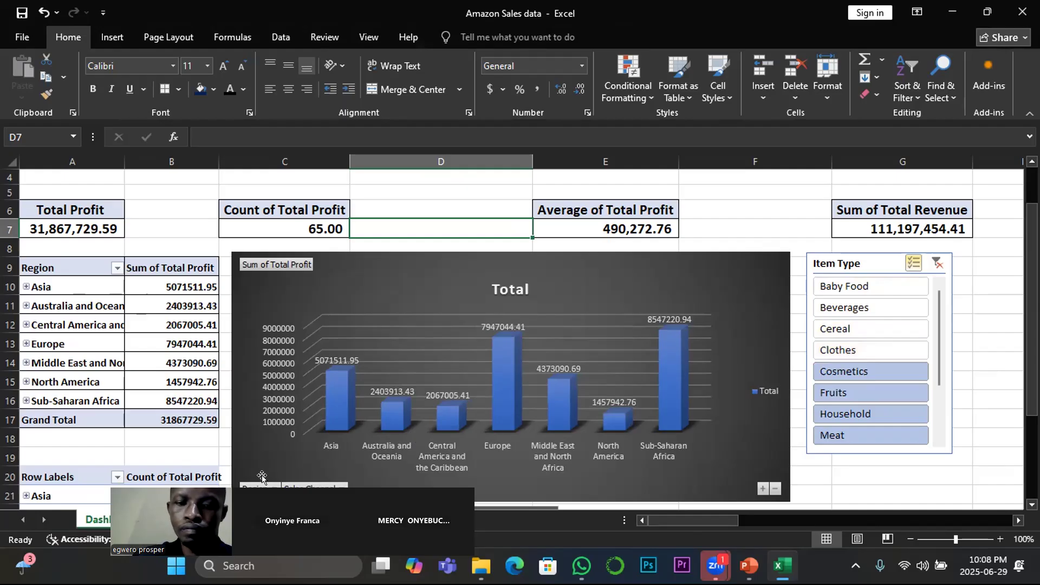
drag(262, 479, 828, 60)
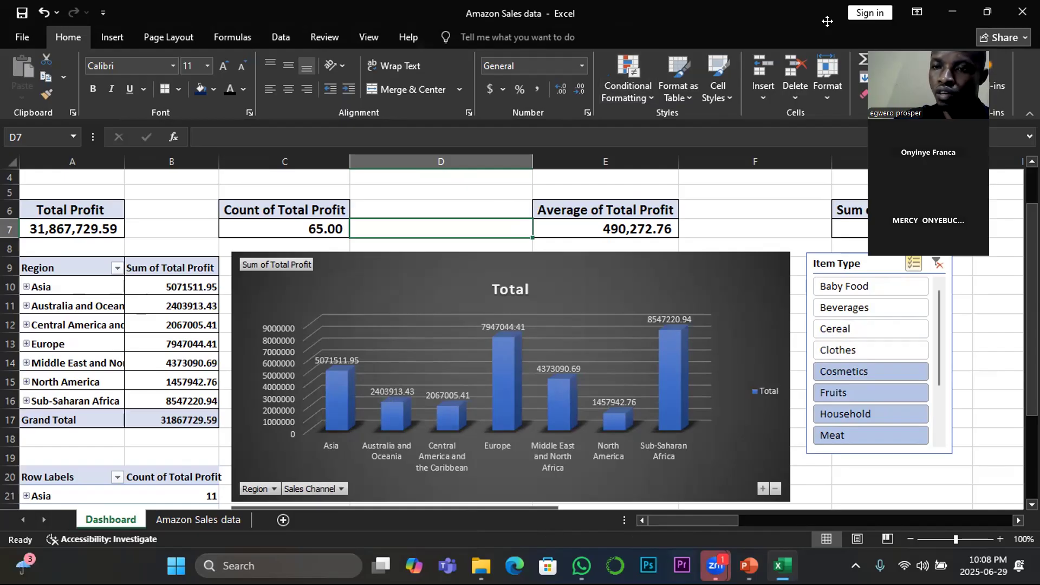
click(454, 214)
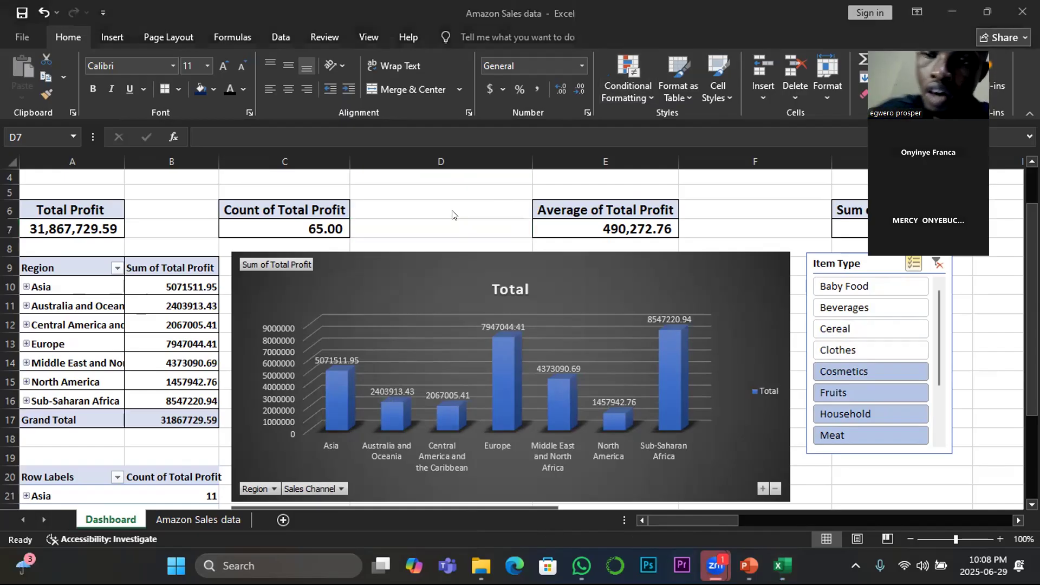
click(492, 378)
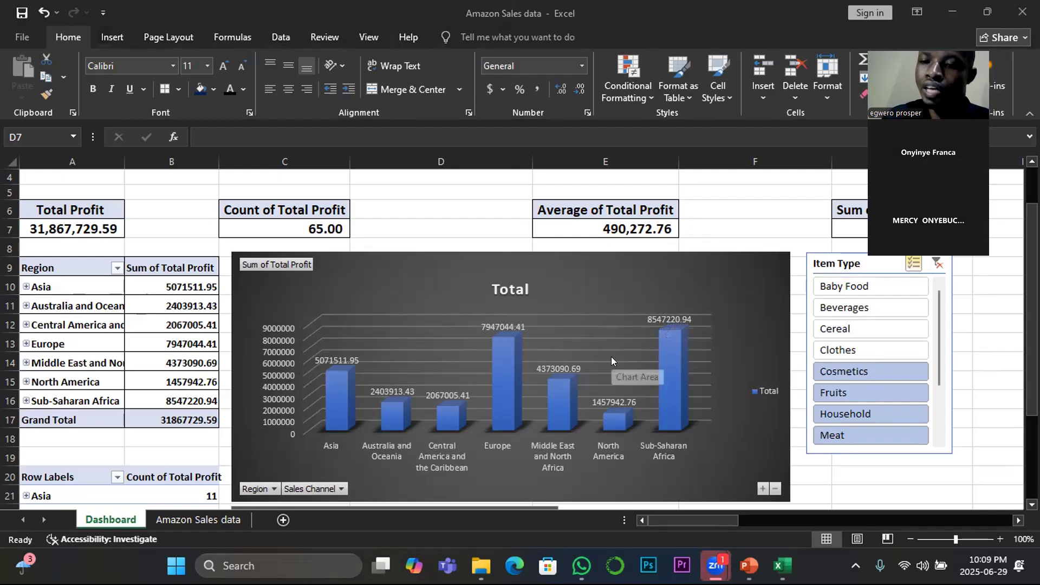
Step: Review the filtered dashboard from its title and summary values through the regional profit chart to the Count of Total Profit table and pie chart
scroll(611, 356, down, 1)
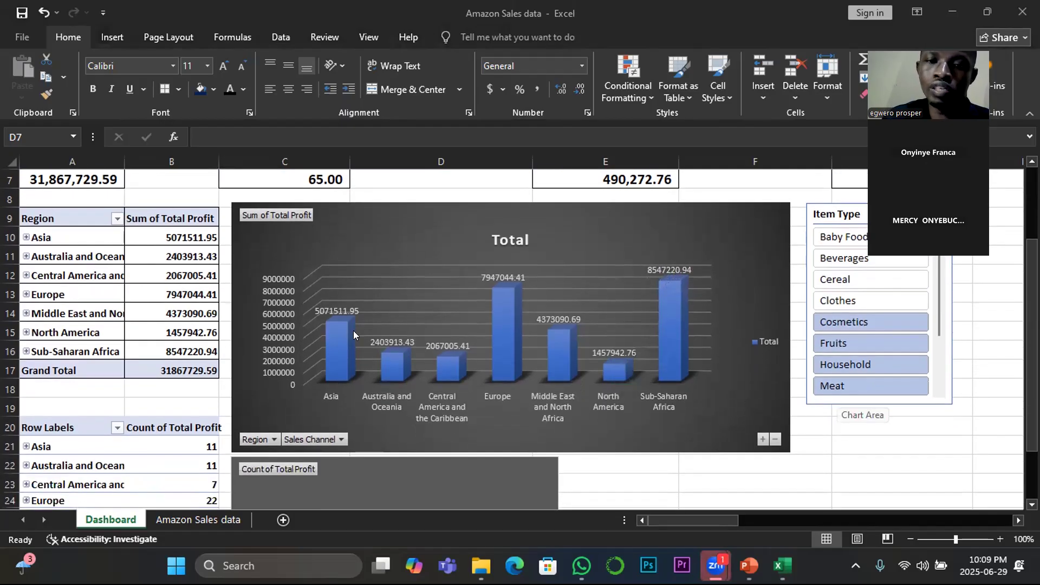
scroll(233, 264, up, 2)
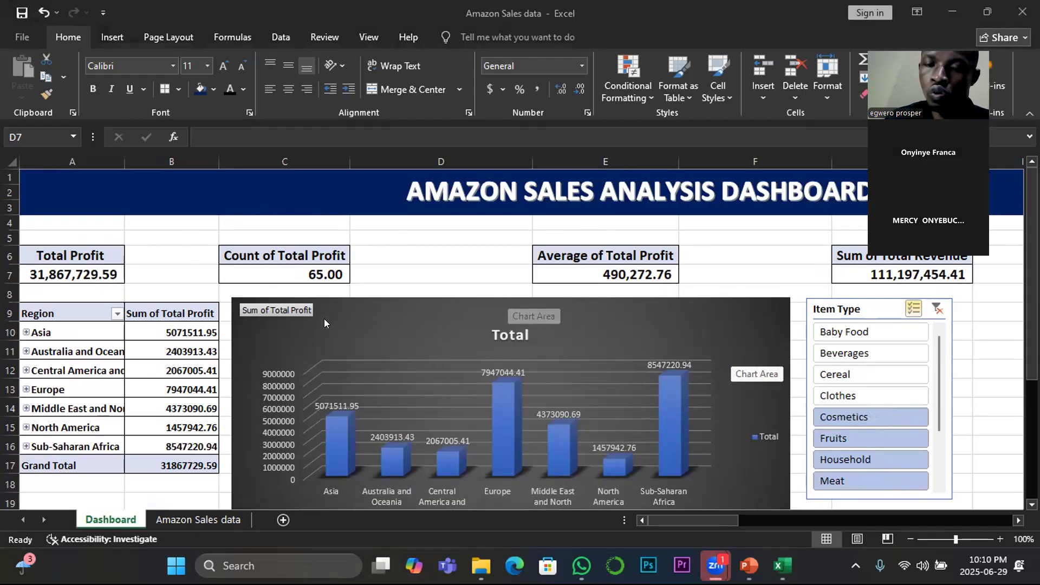
scroll(324, 319, down, 4)
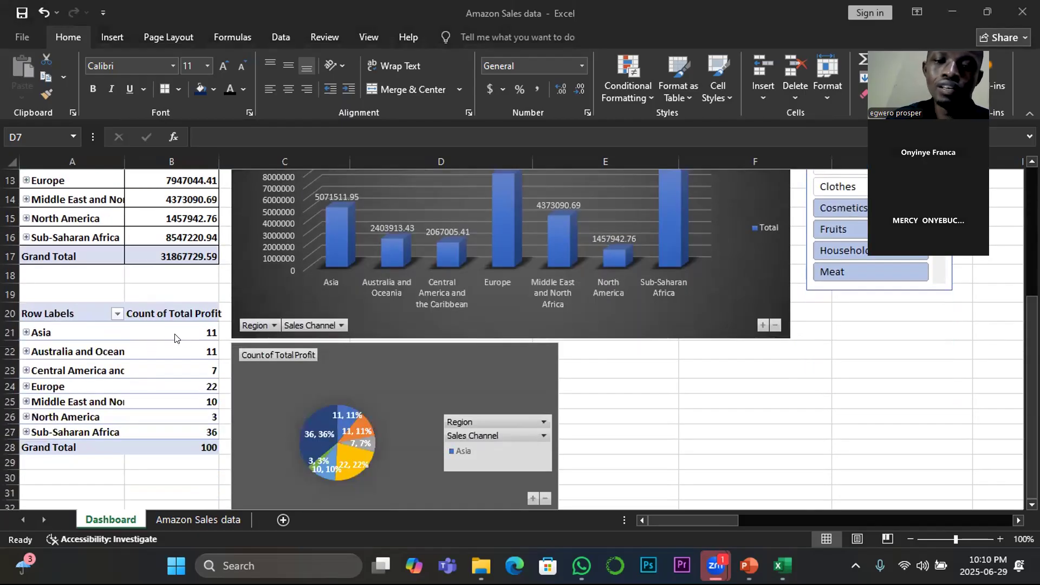
scroll(332, 335, up, 4)
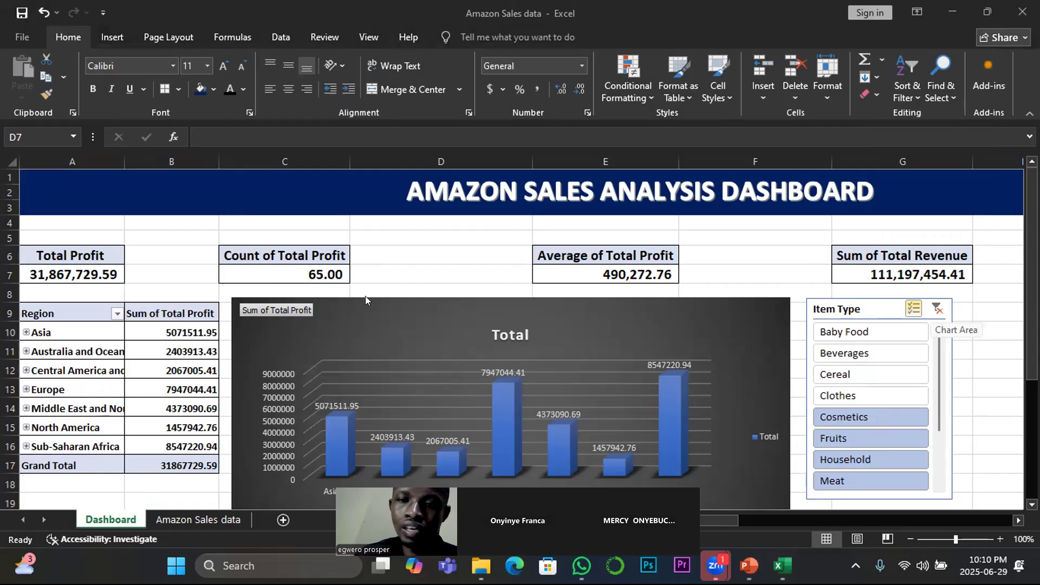
scroll(365, 298, down, 3)
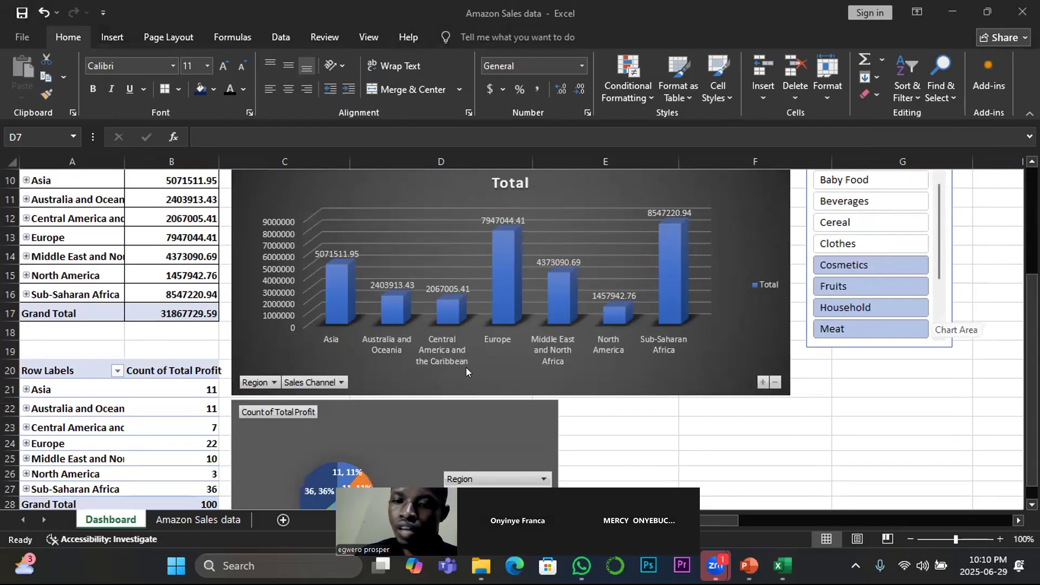
scroll(384, 371, up, 3)
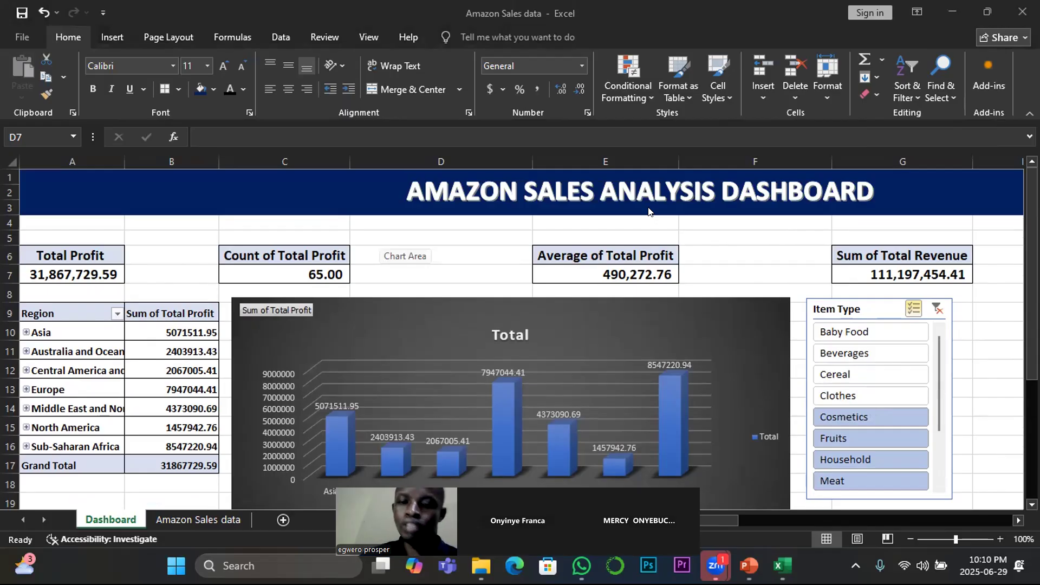
scroll(463, 311, down, 3)
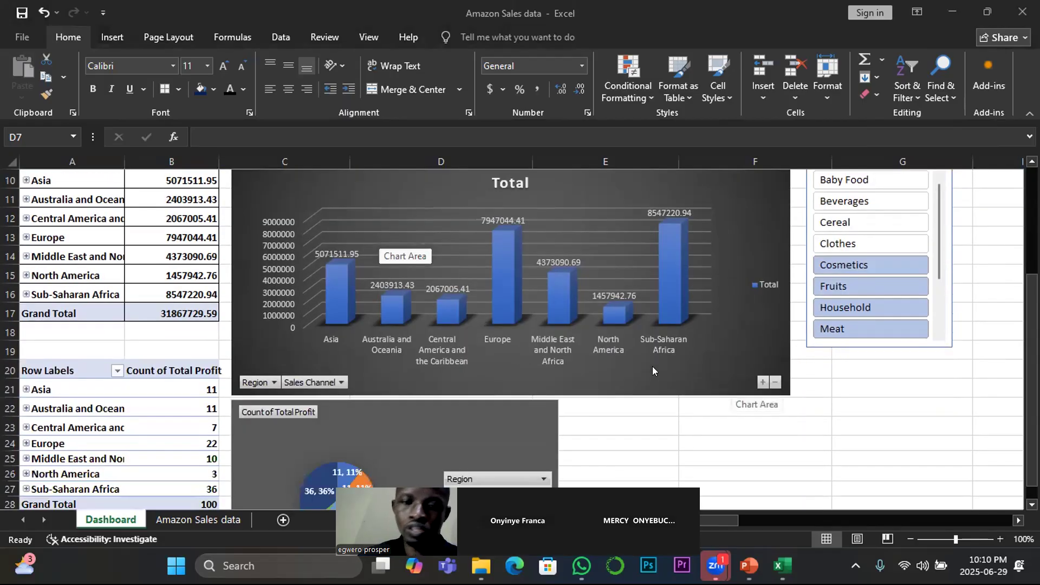
scroll(652, 366, up, 3)
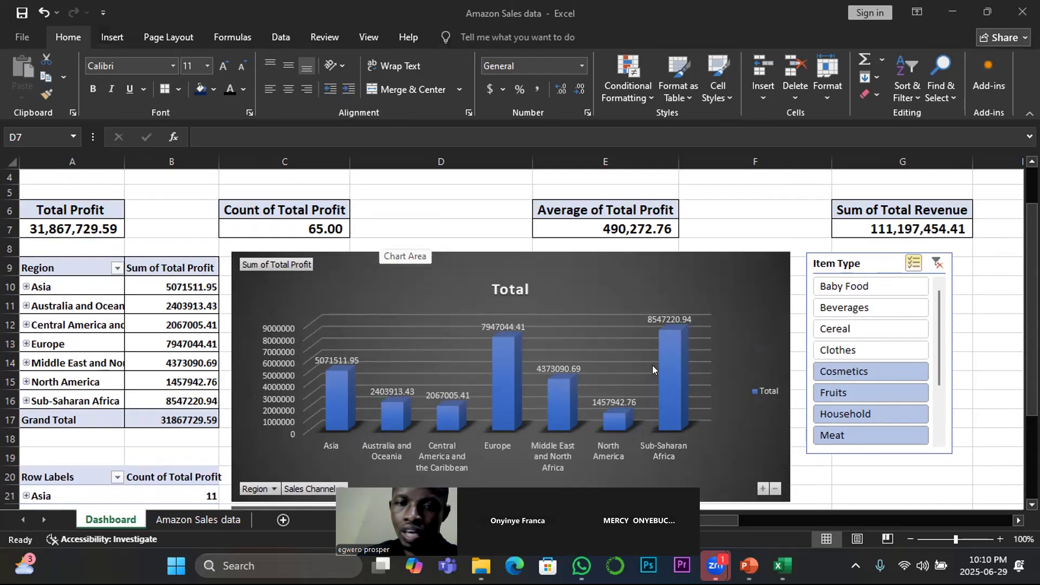